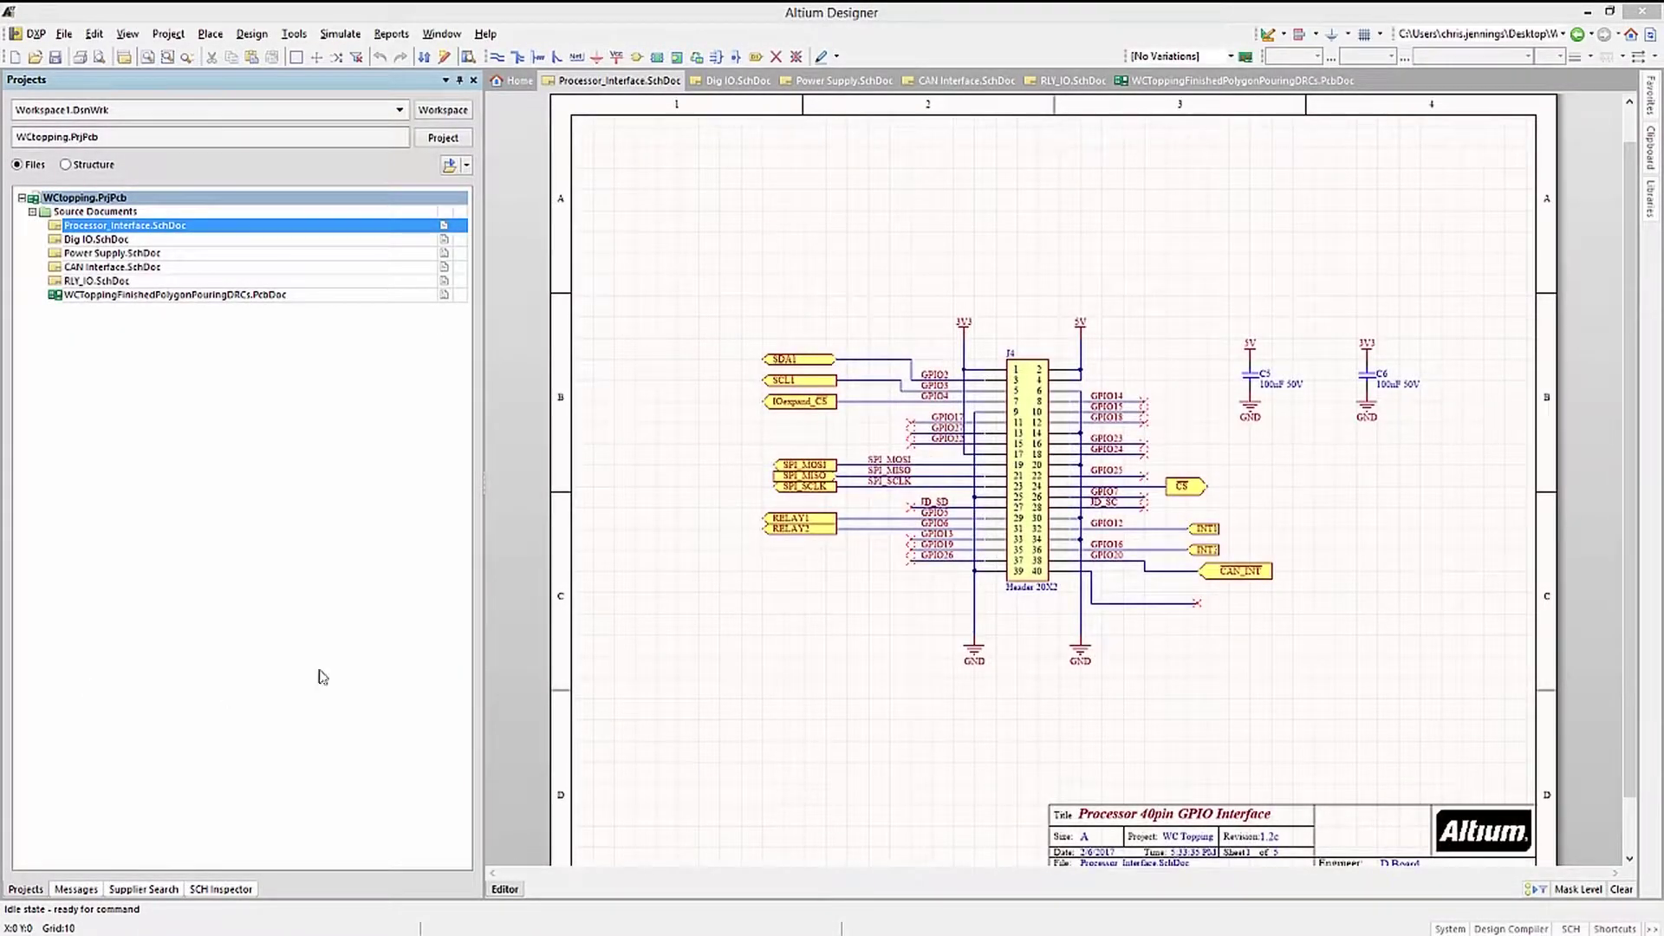
# Launch the Smart PDF wizard and set it to export the whole current project.
pyautogui.click(64, 37)
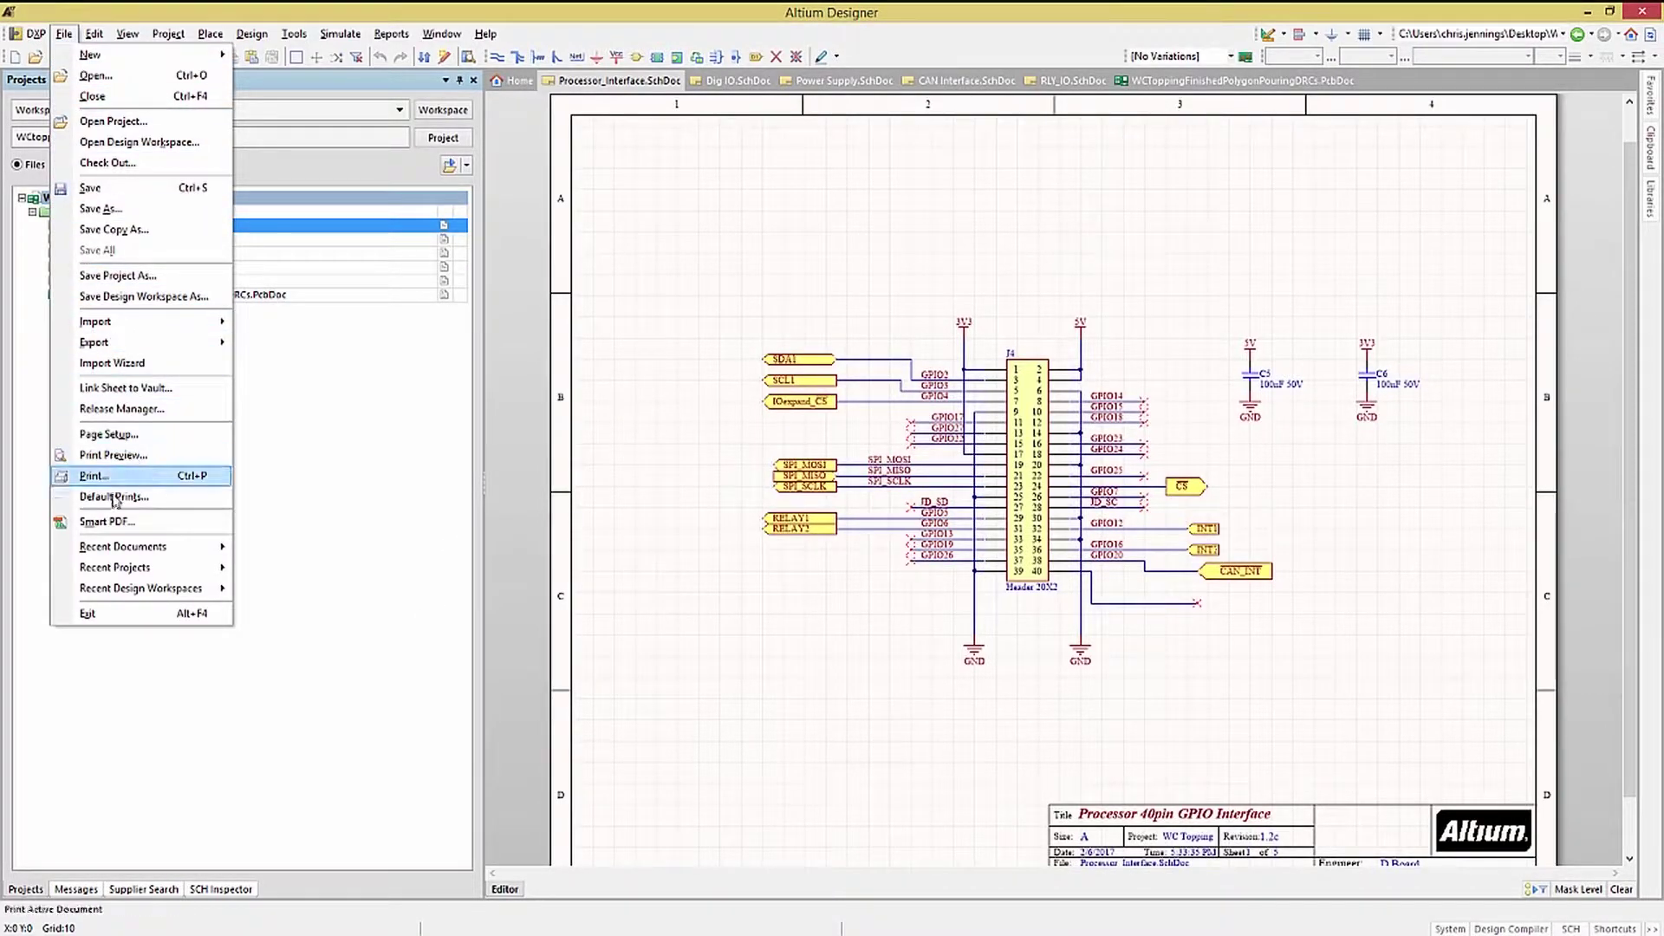
pyautogui.click(109, 522)
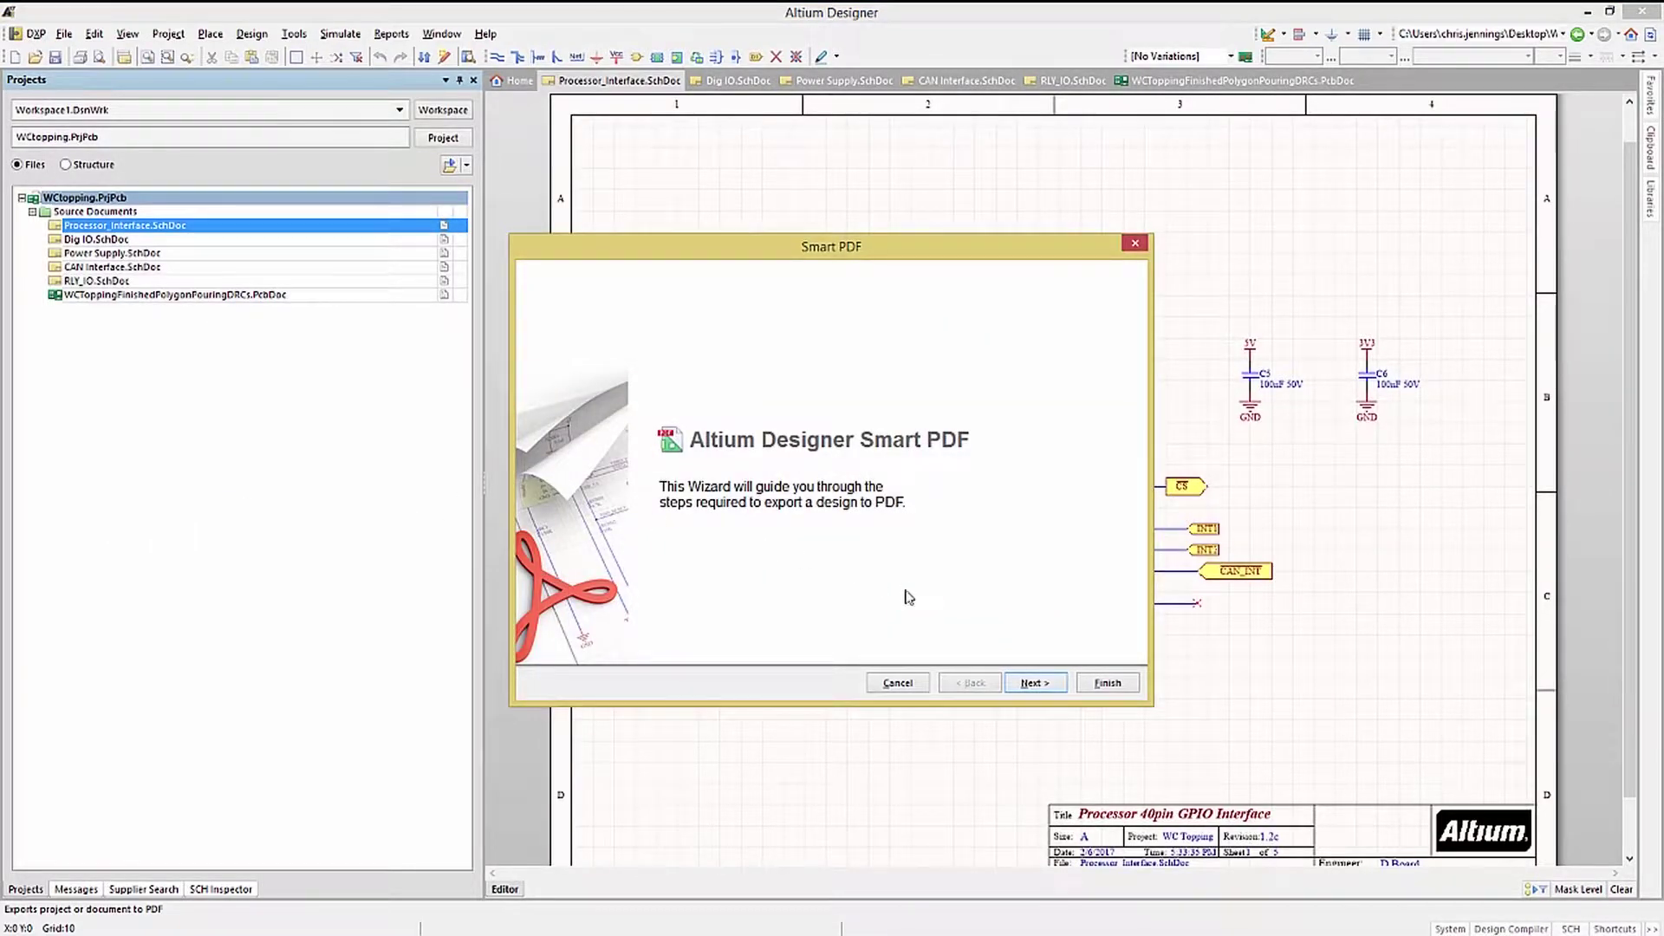
pyautogui.click(1034, 685)
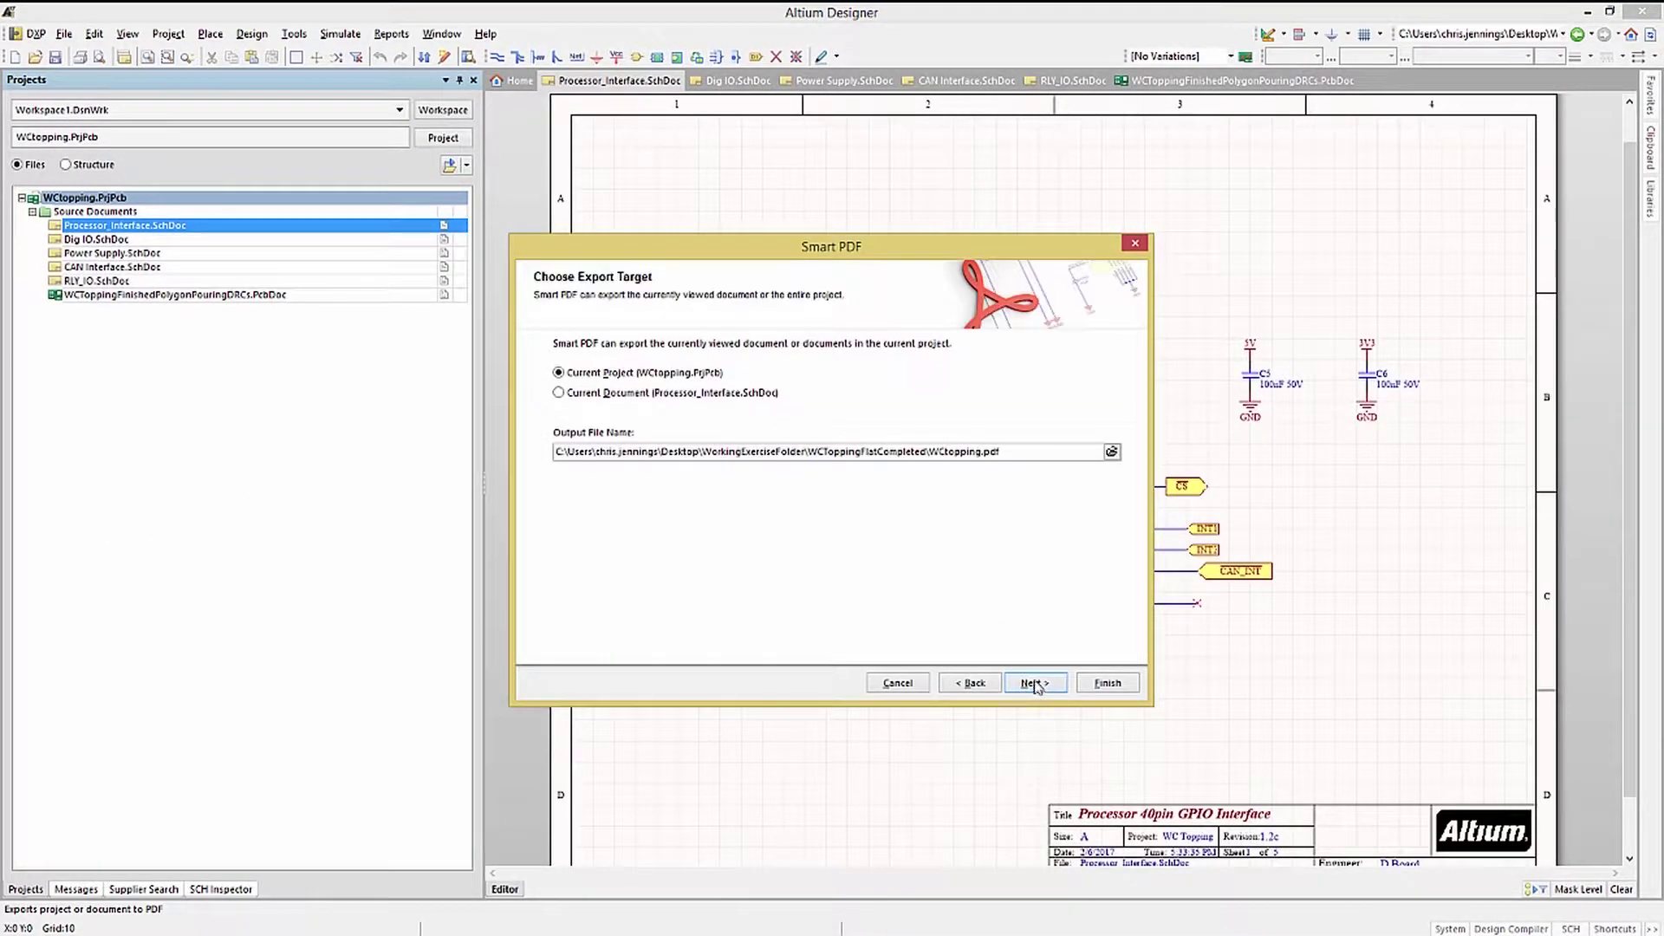
pyautogui.click(613, 394)
pyautogui.click(600, 375)
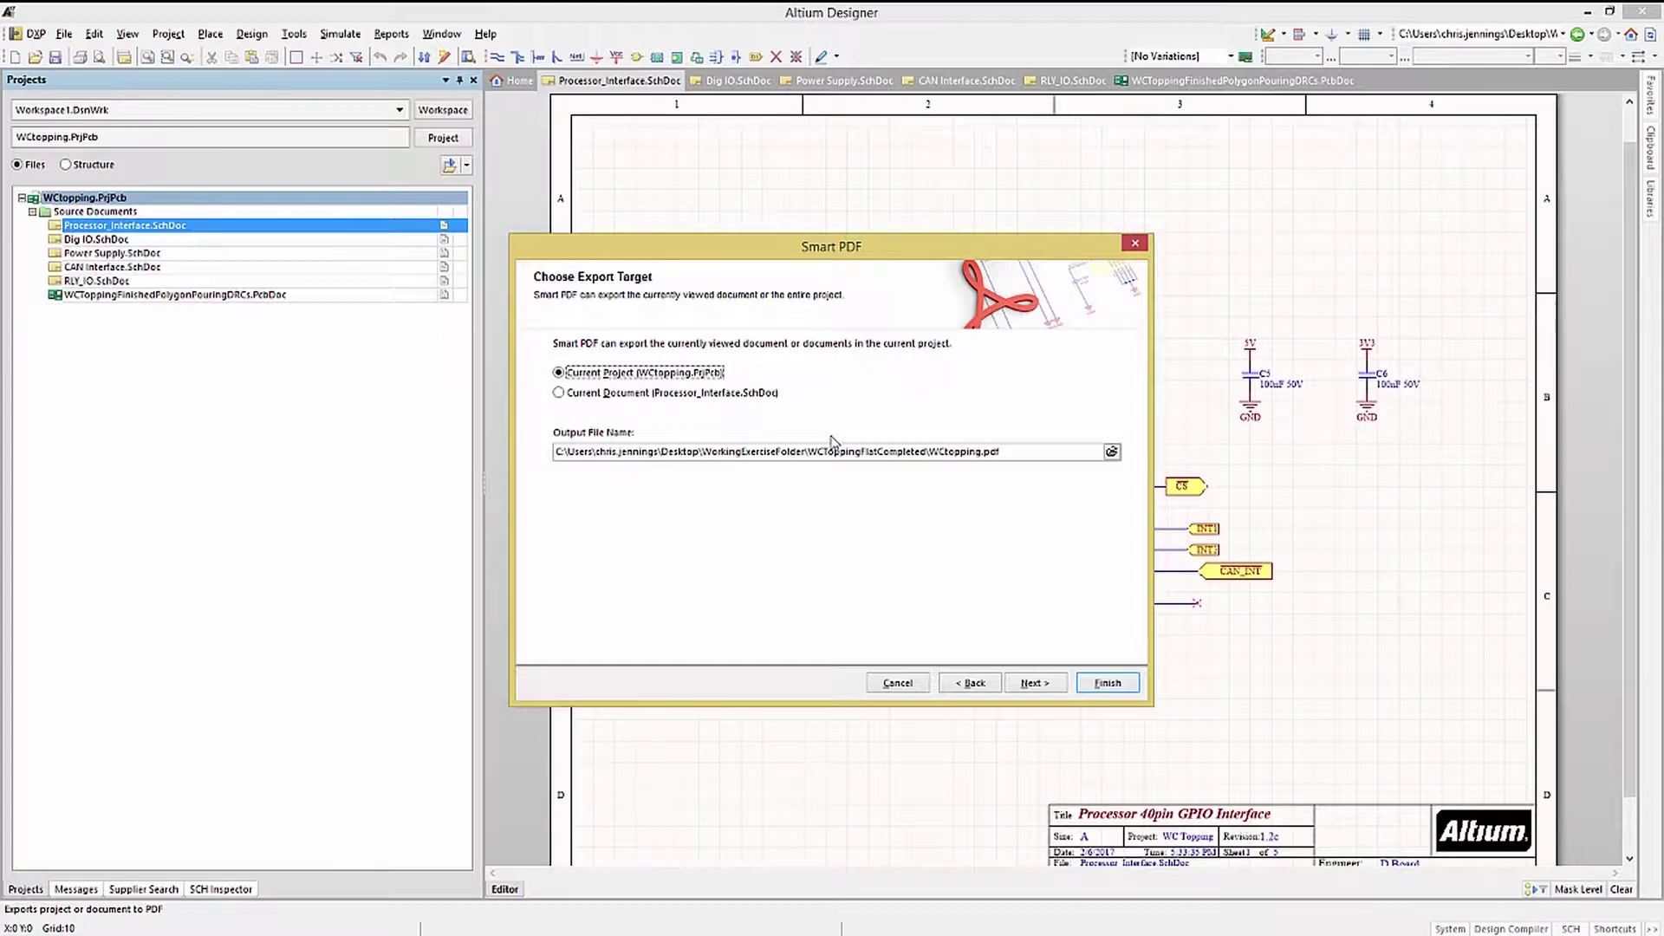
pyautogui.click(1036, 684)
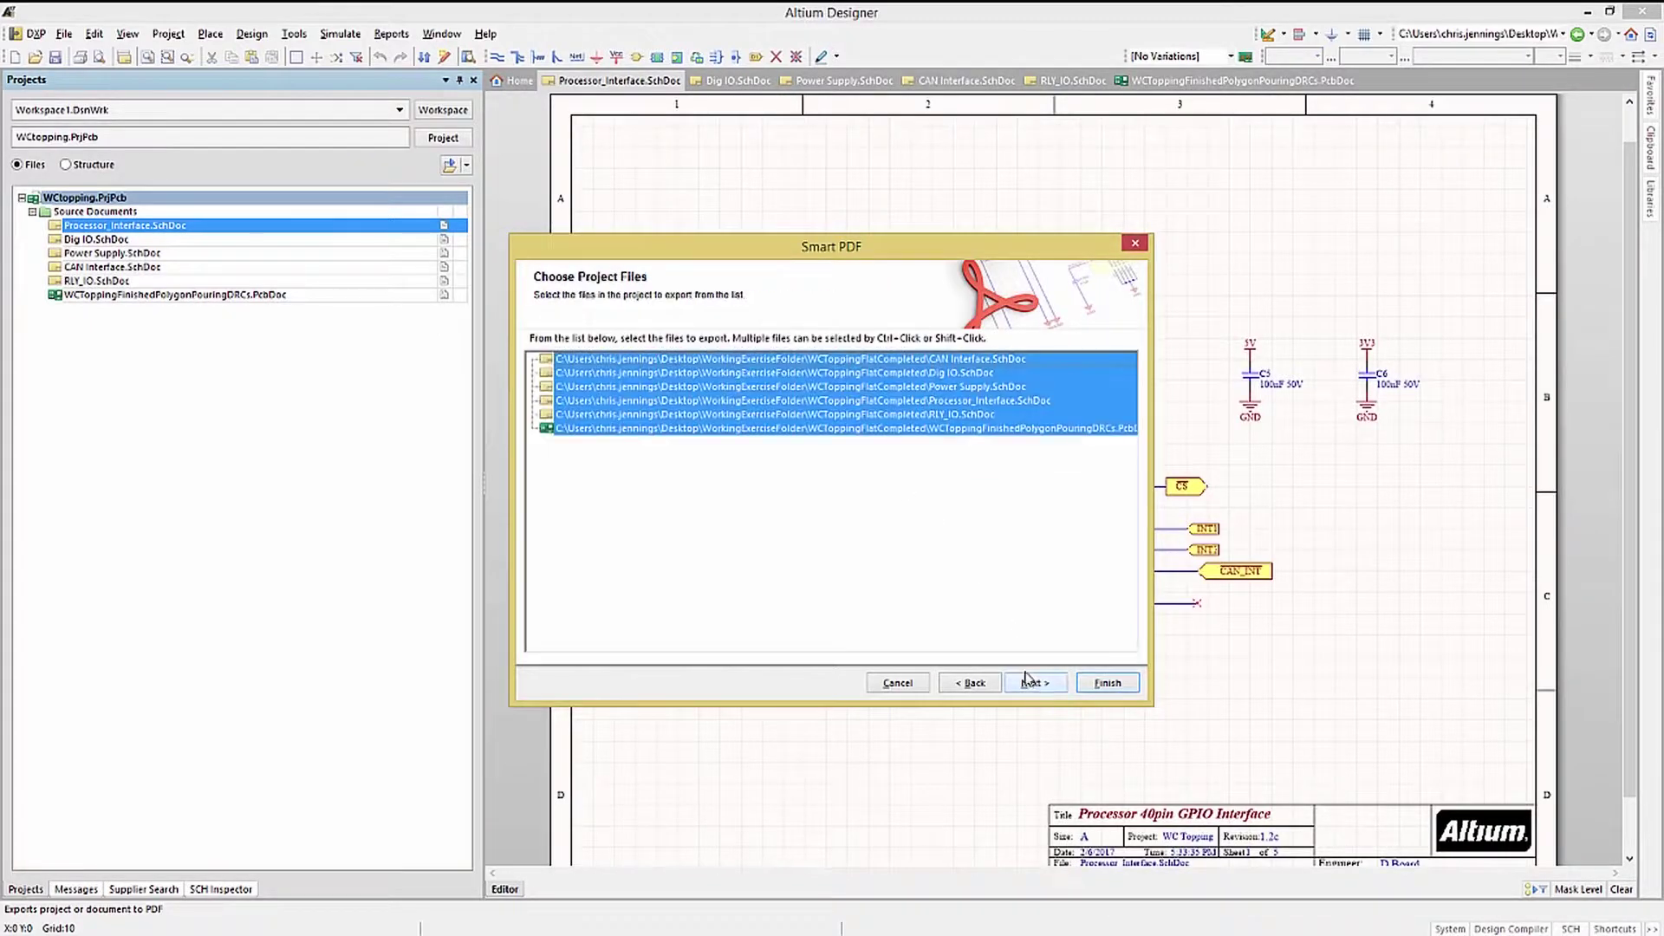
# Limit the export to the project's five schematic sheets via Select All Schematic.
pyautogui.rightClick(640, 485)
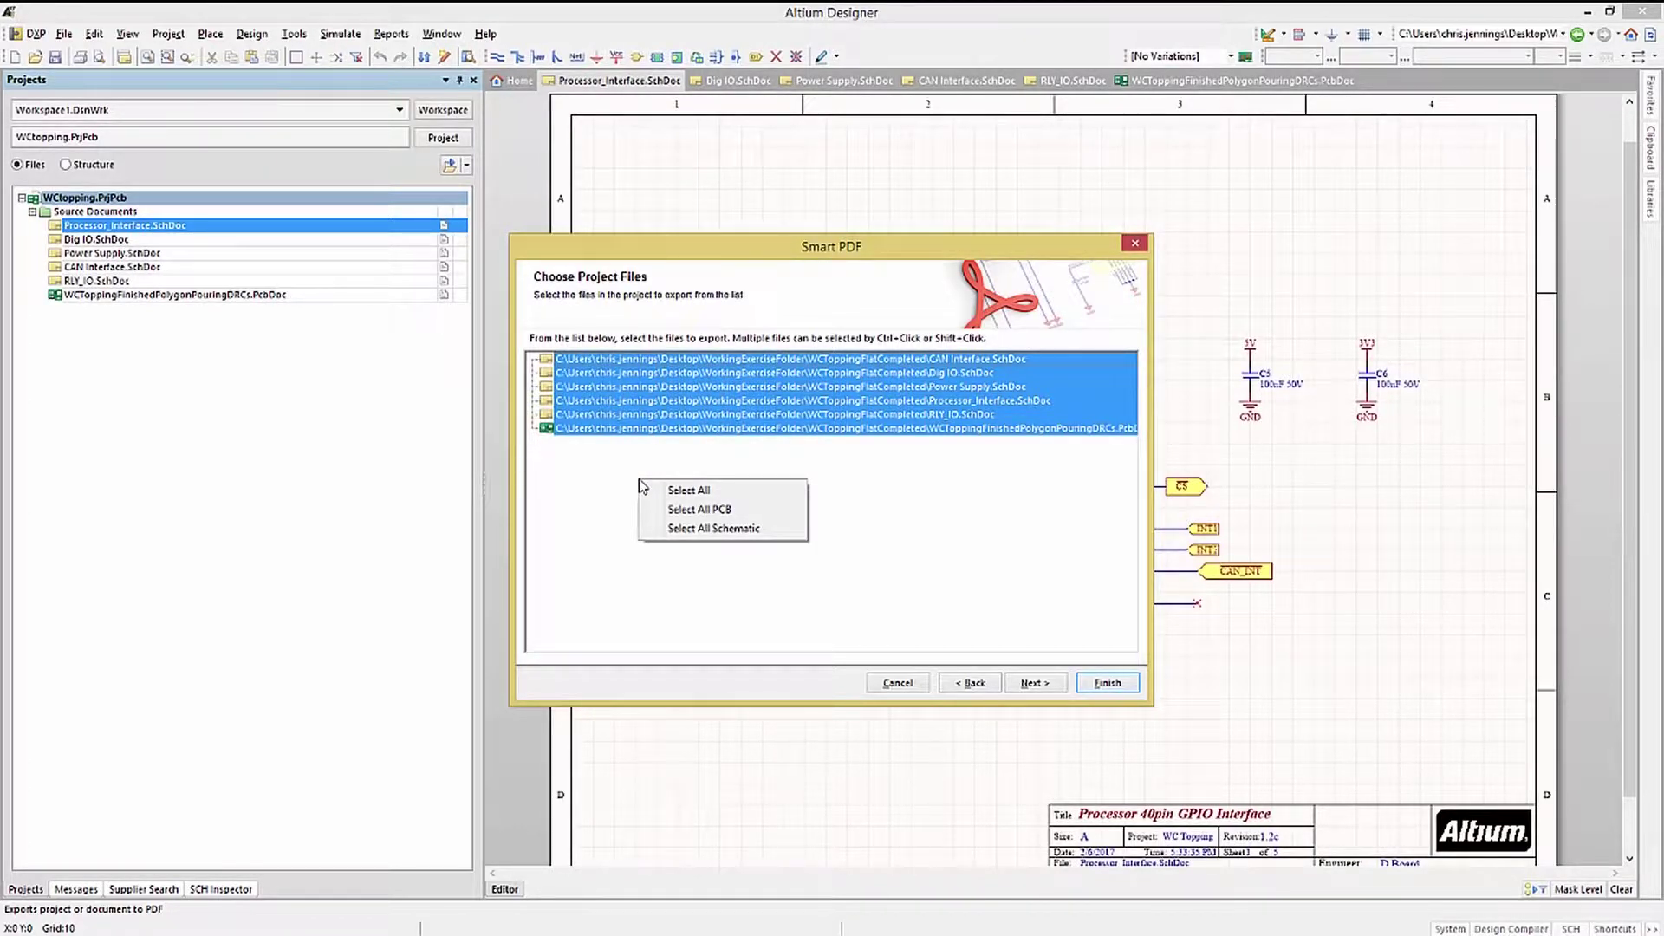
pyautogui.click(709, 529)
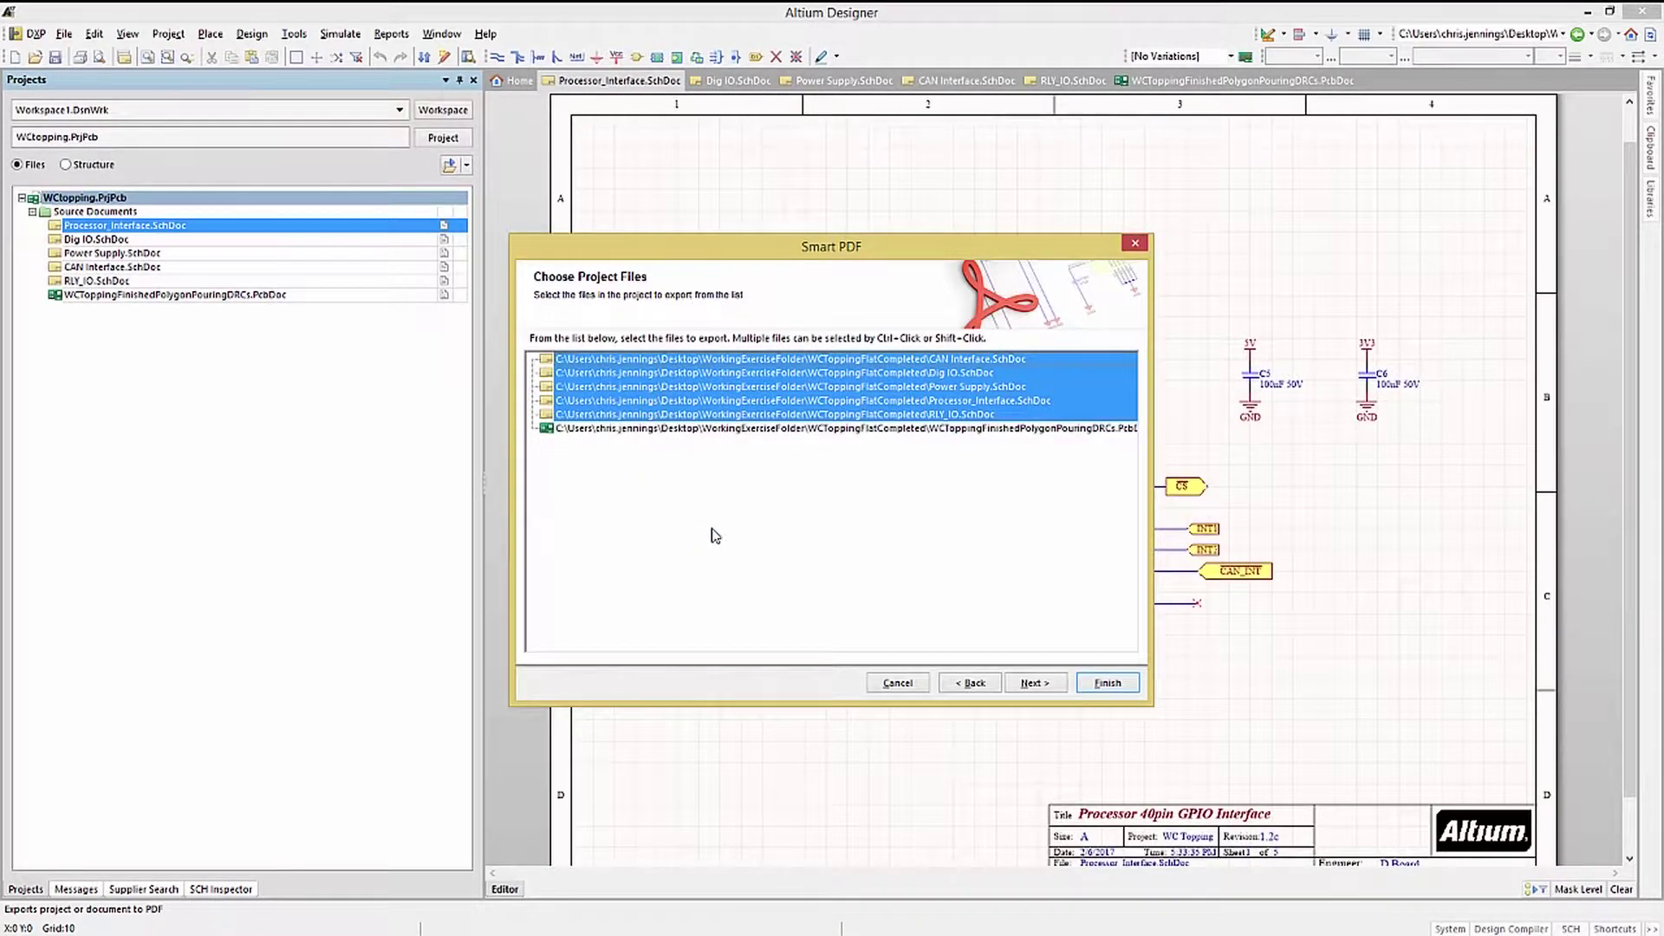
pyautogui.click(1033, 682)
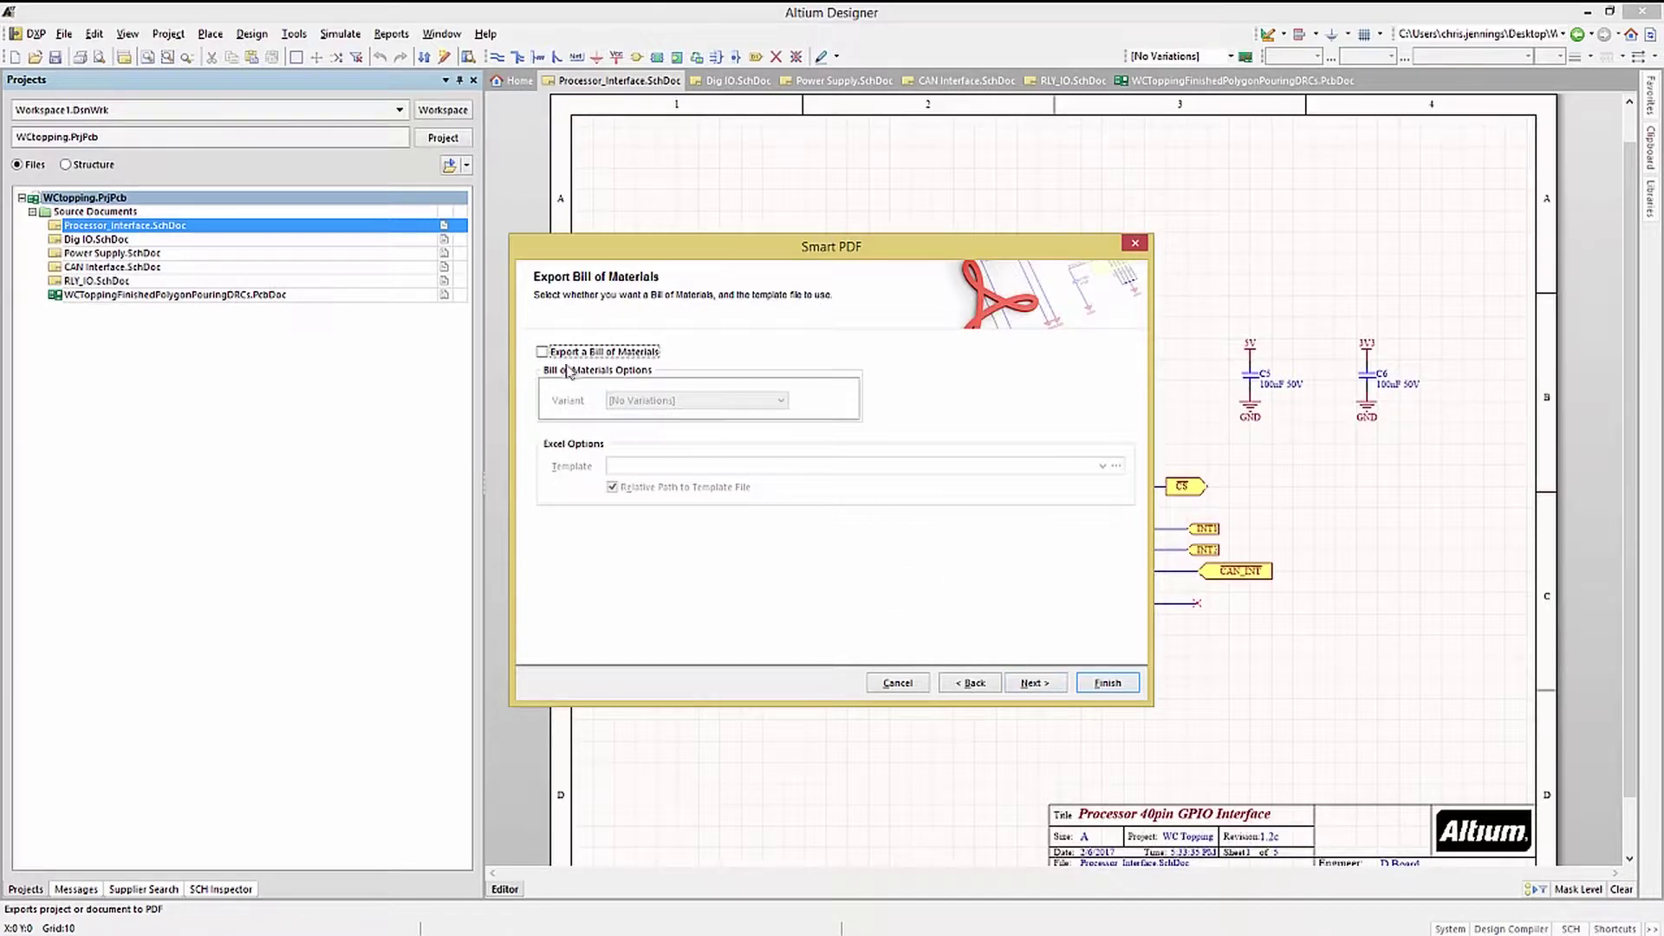
# Skip the bill of materials and physical structure, and save settings to an Output Job.
pyautogui.click(543, 352)
pyautogui.click(544, 353)
pyautogui.click(1036, 684)
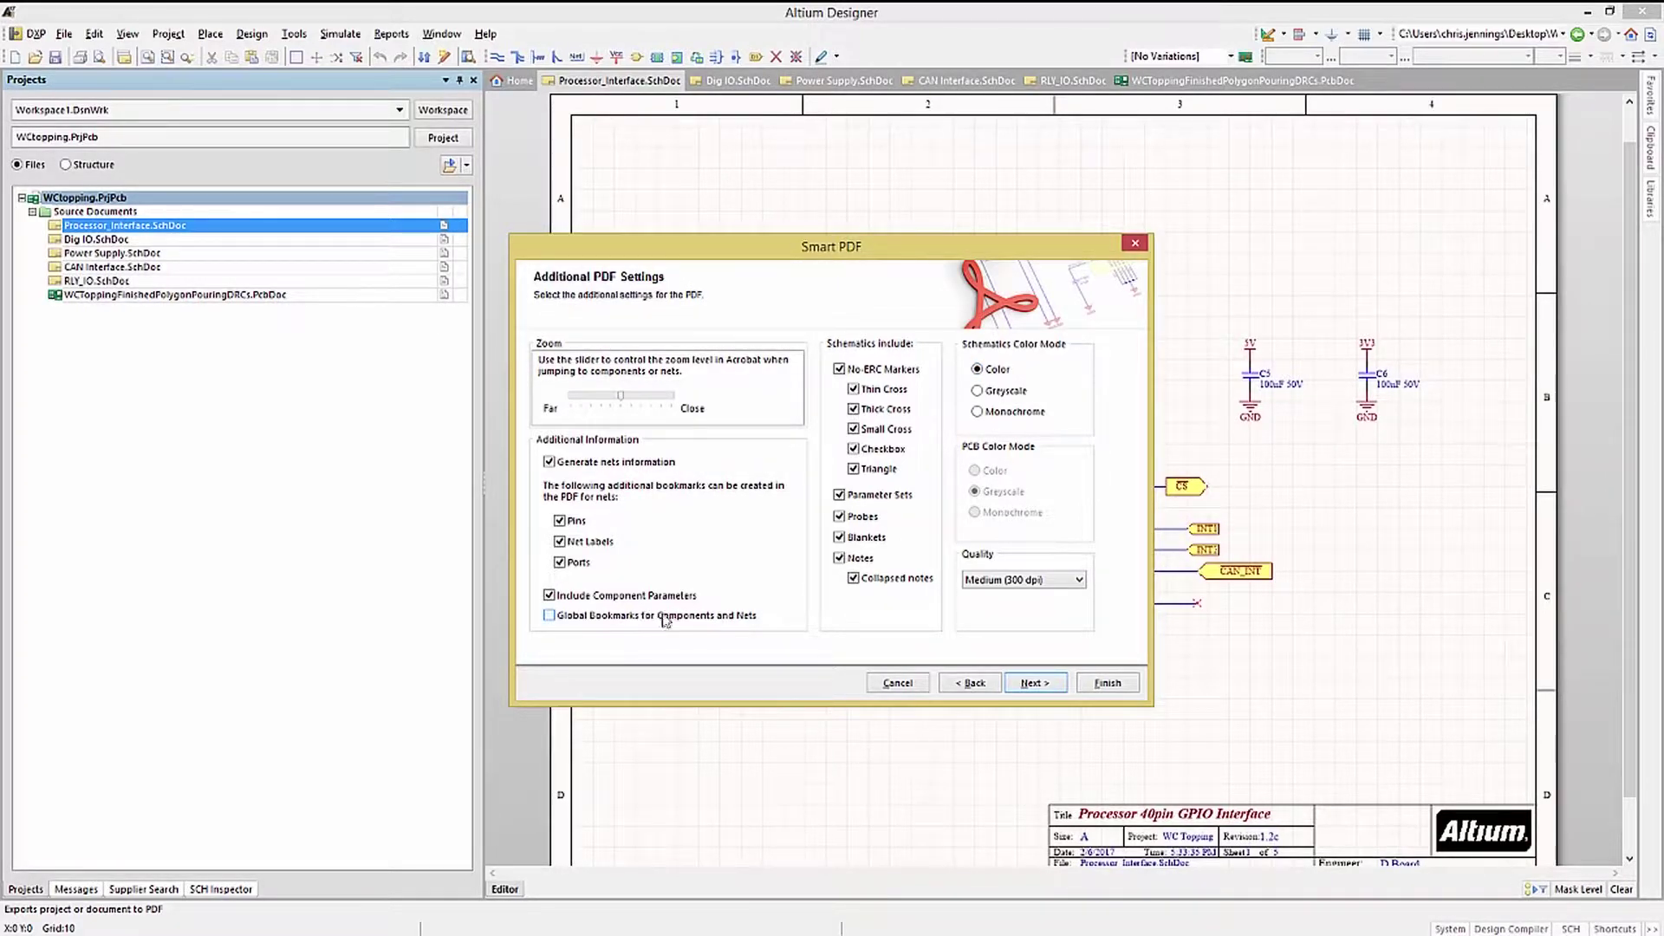
pyautogui.click(1034, 683)
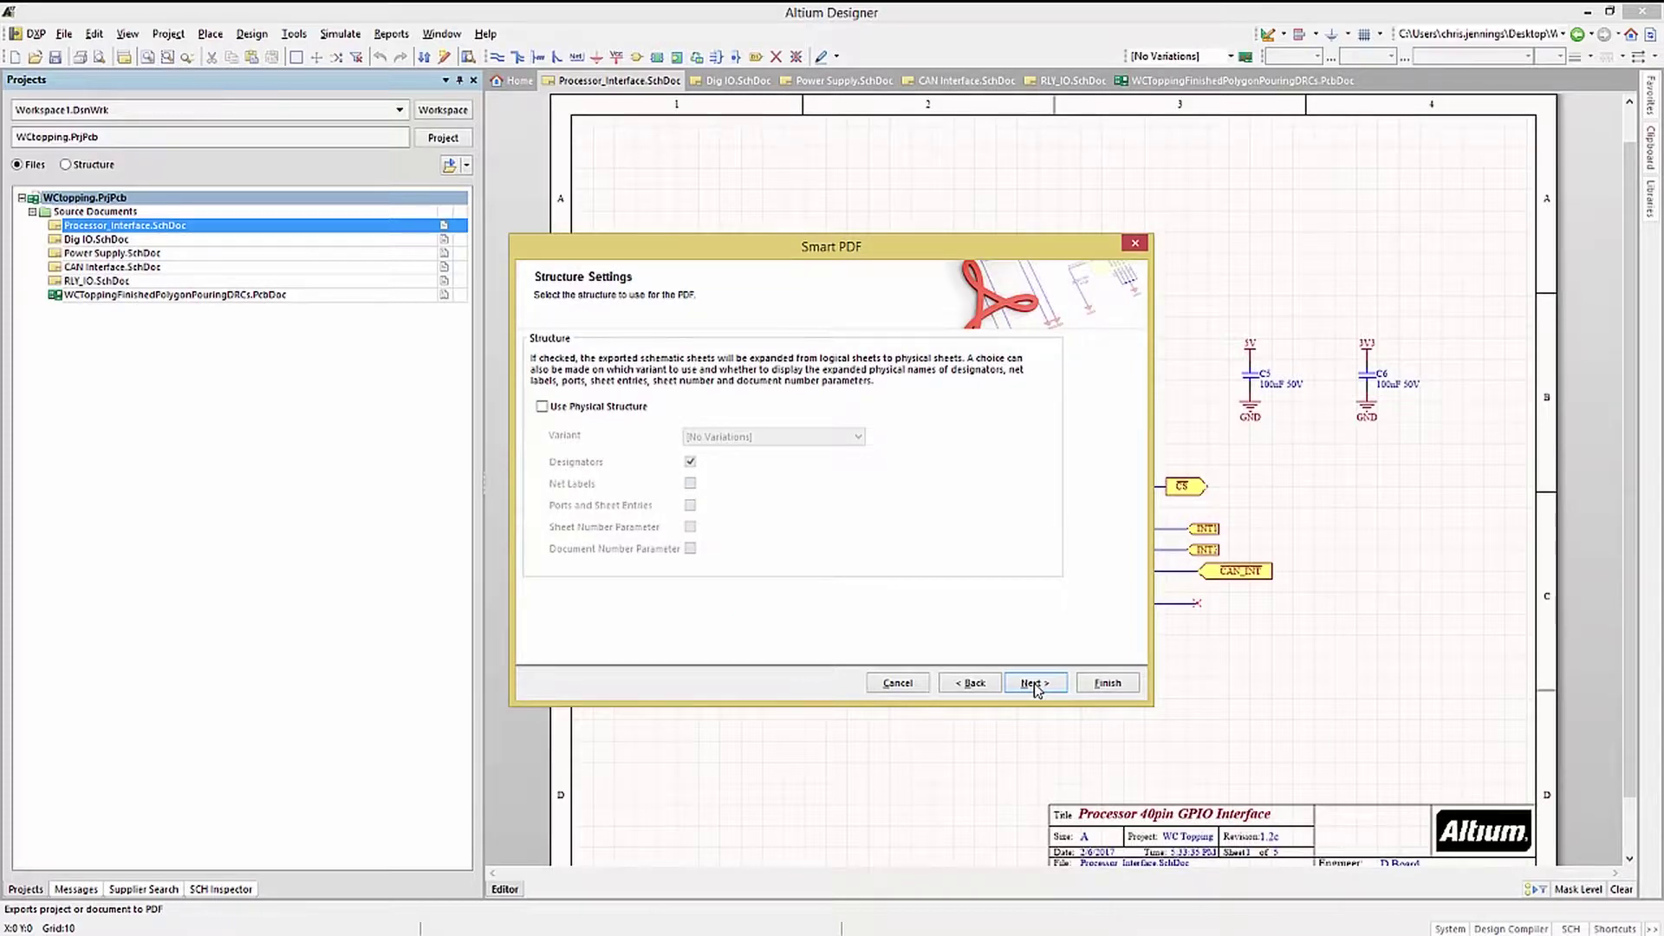
pyautogui.click(542, 406)
pyautogui.click(542, 406)
pyautogui.click(1040, 683)
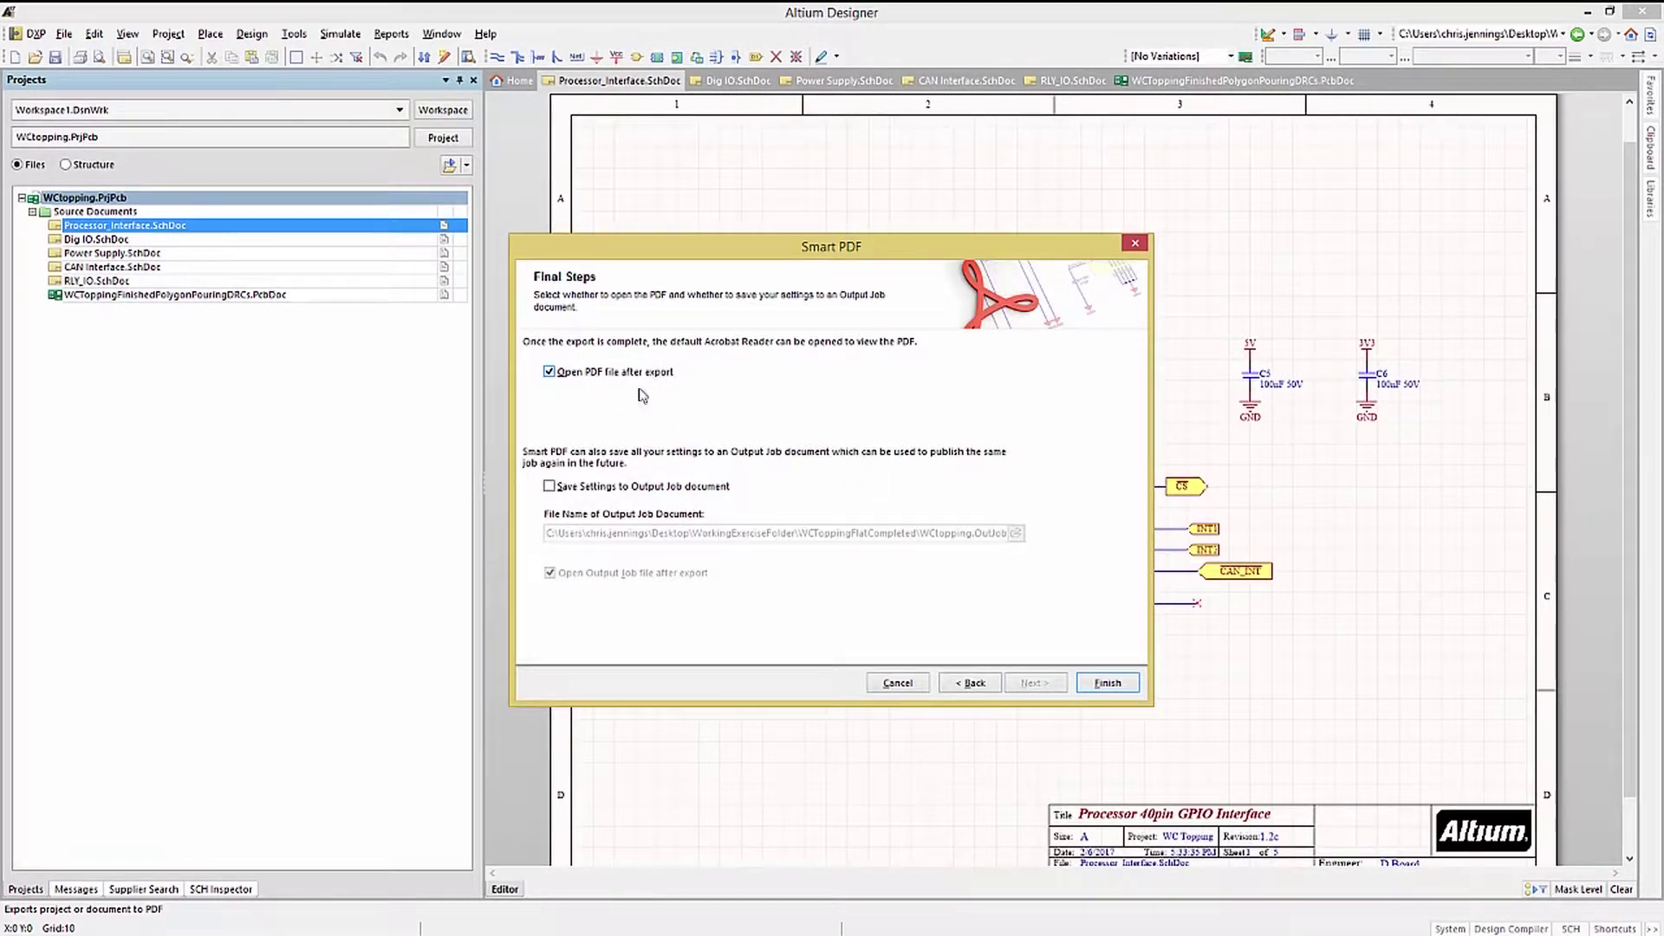
pyautogui.click(563, 487)
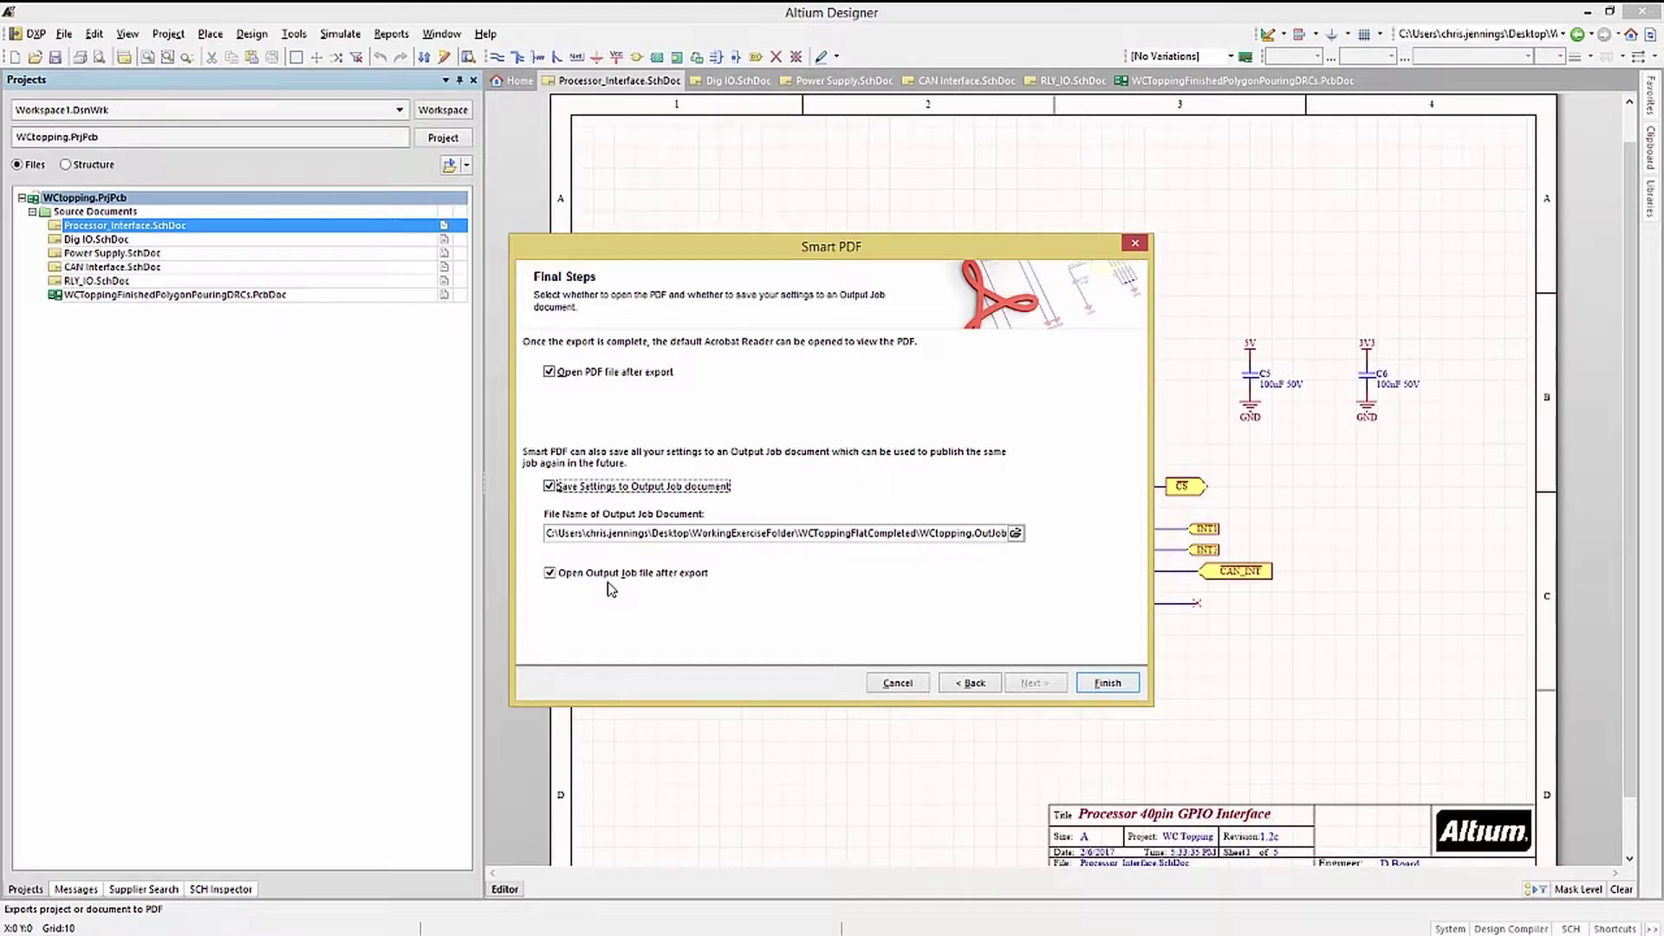
# Finish the wizard, producing the 5-page WCtopping.pdf and the WCtopping.OutJob file.
pyautogui.click(1110, 683)
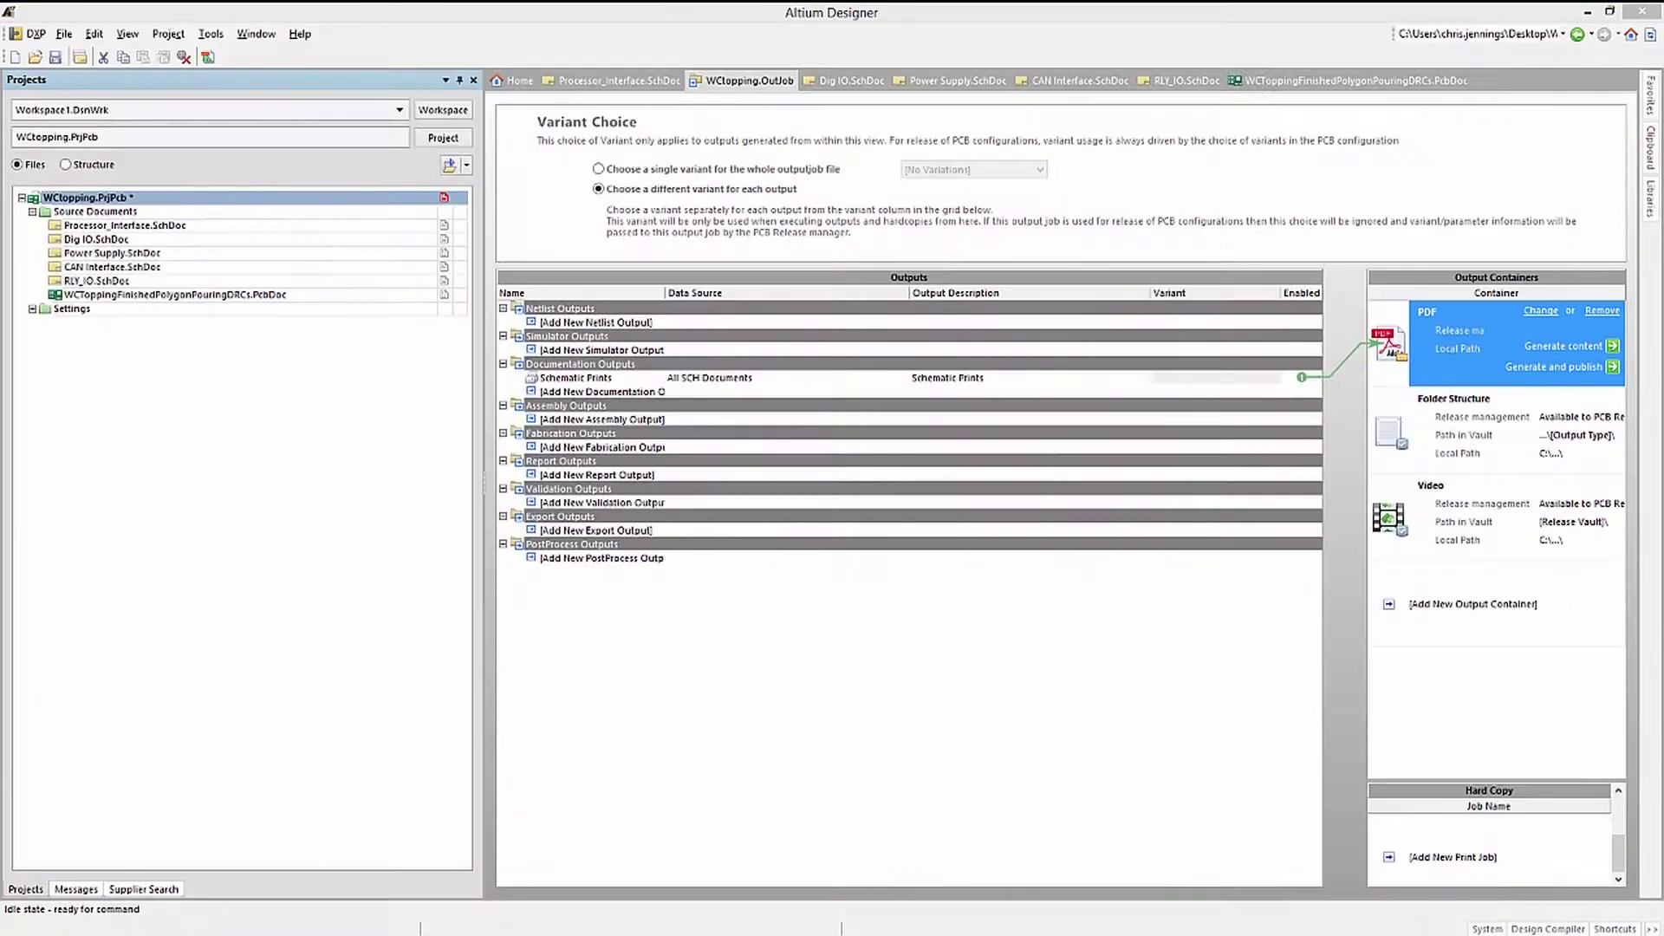
# Show the project's Output Job files and review the Schematic Prints page setup.
pyautogui.click(33, 309)
pyautogui.click(41, 322)
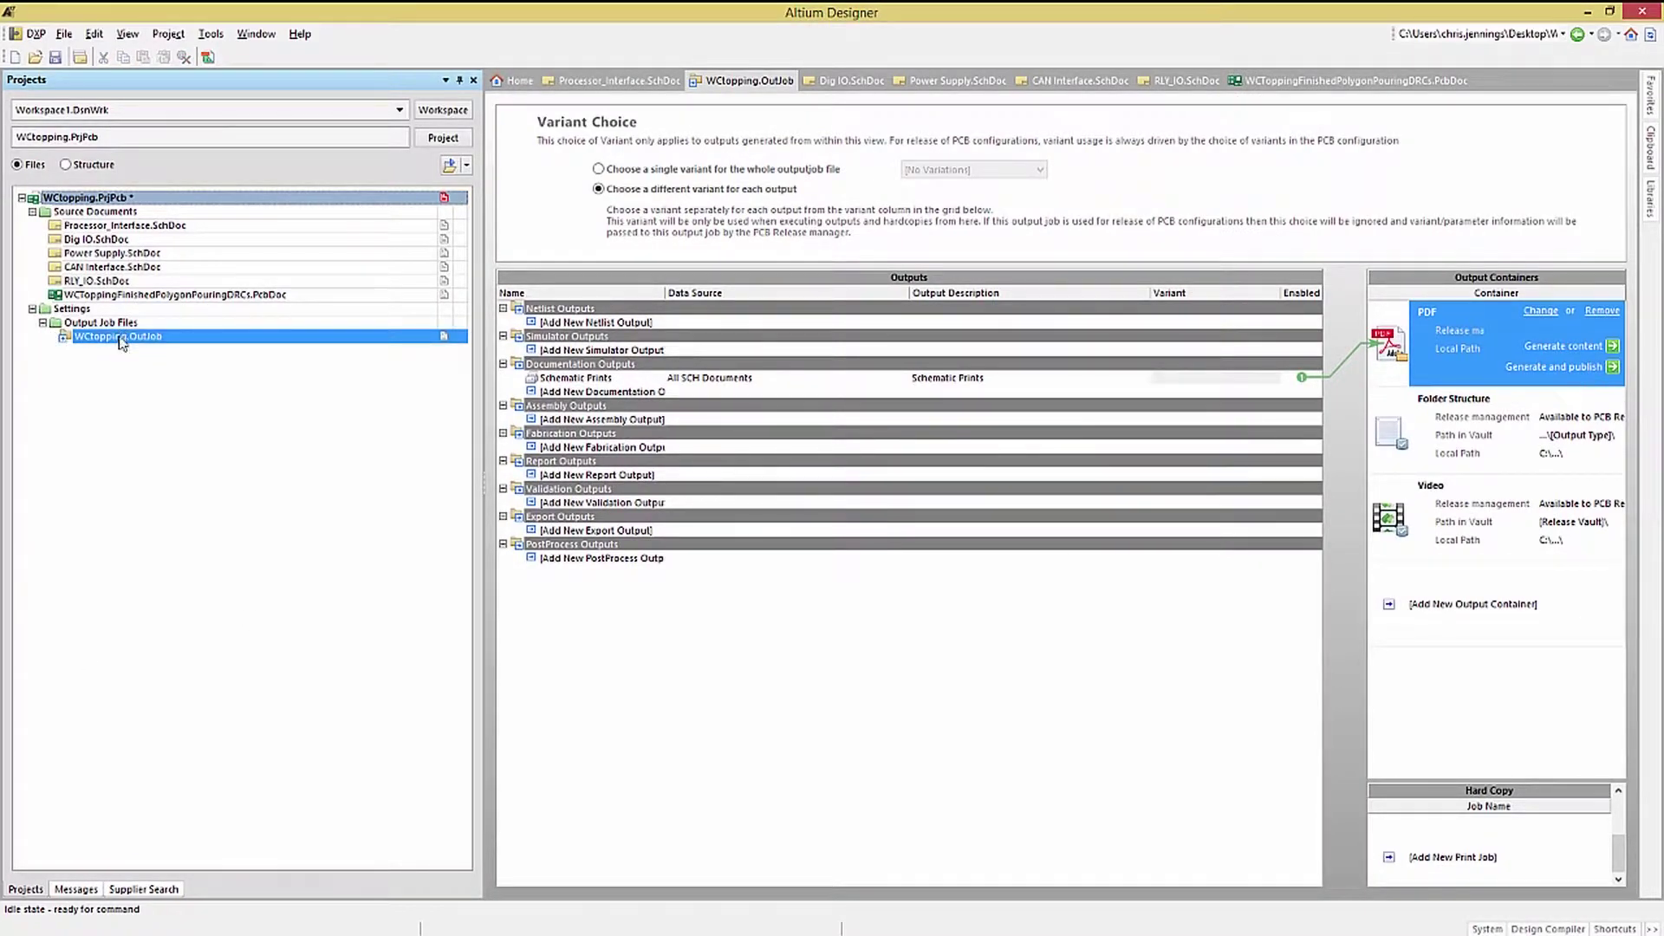
pyautogui.rightClick(568, 379)
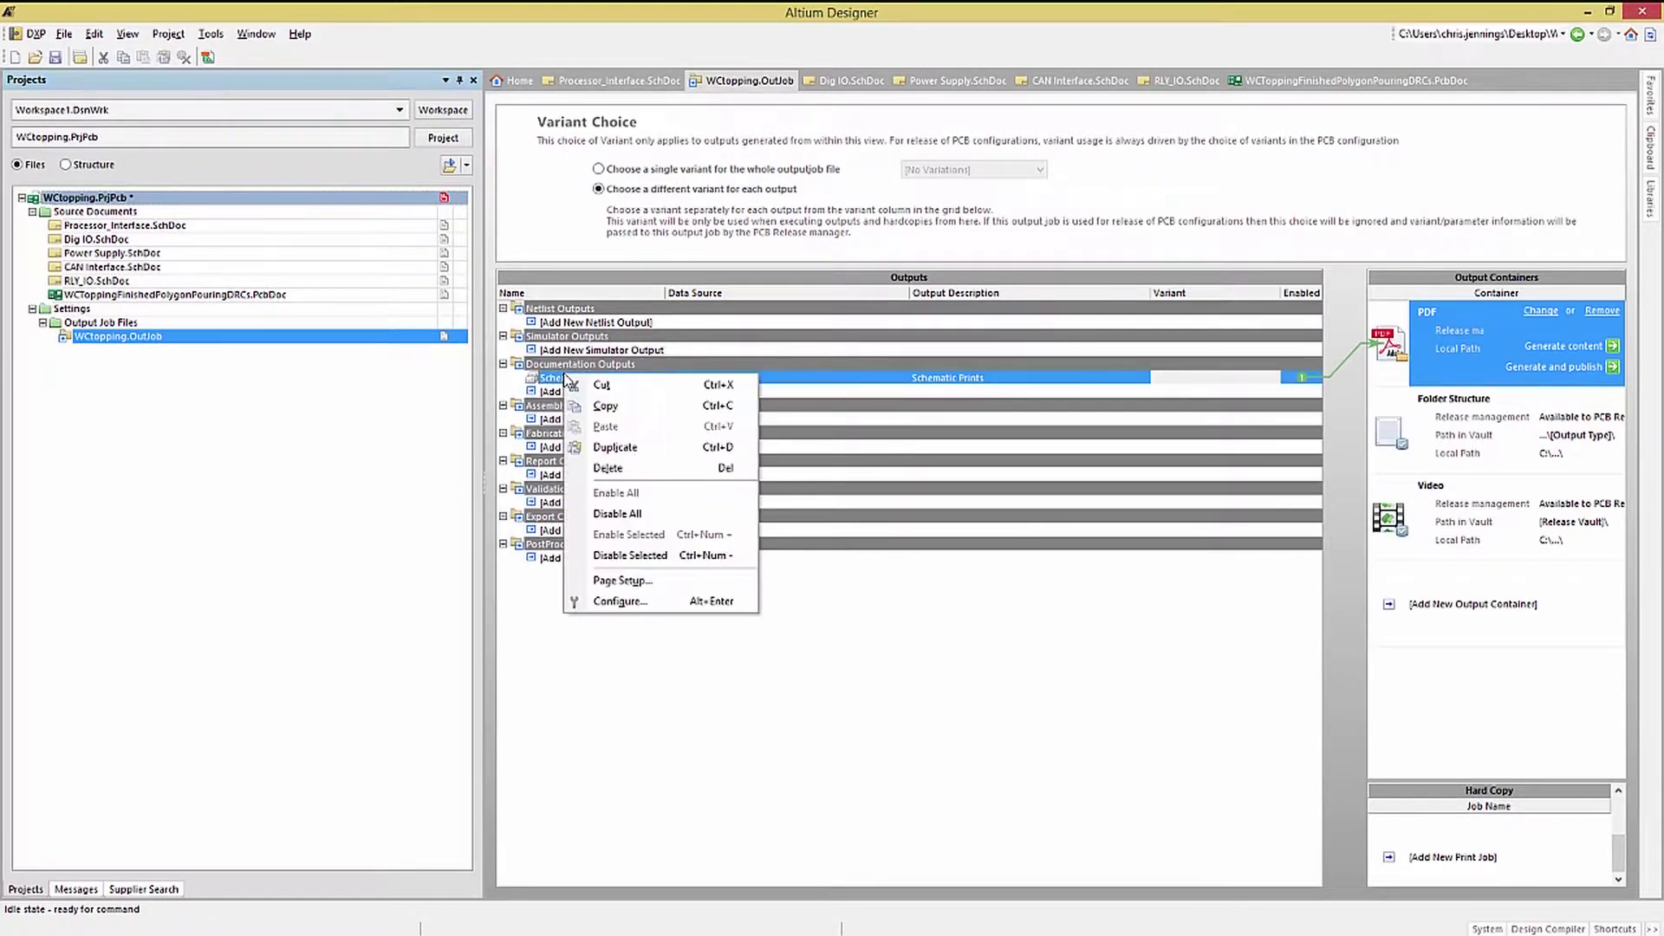
pyautogui.click(626, 581)
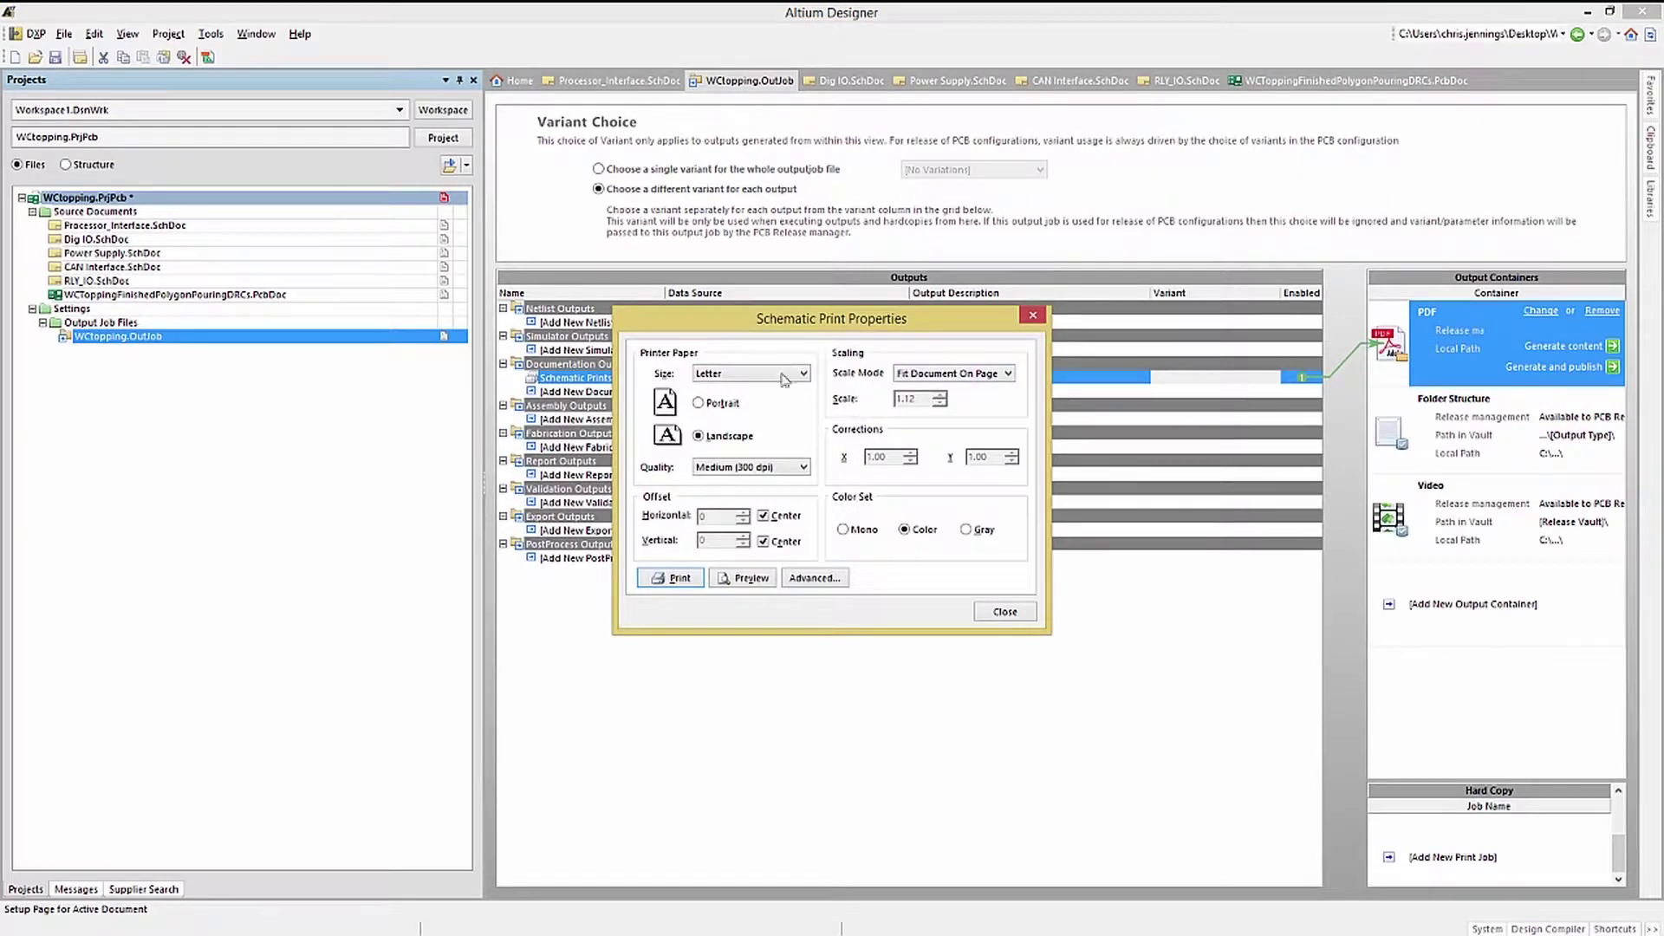
pyautogui.click(1005, 612)
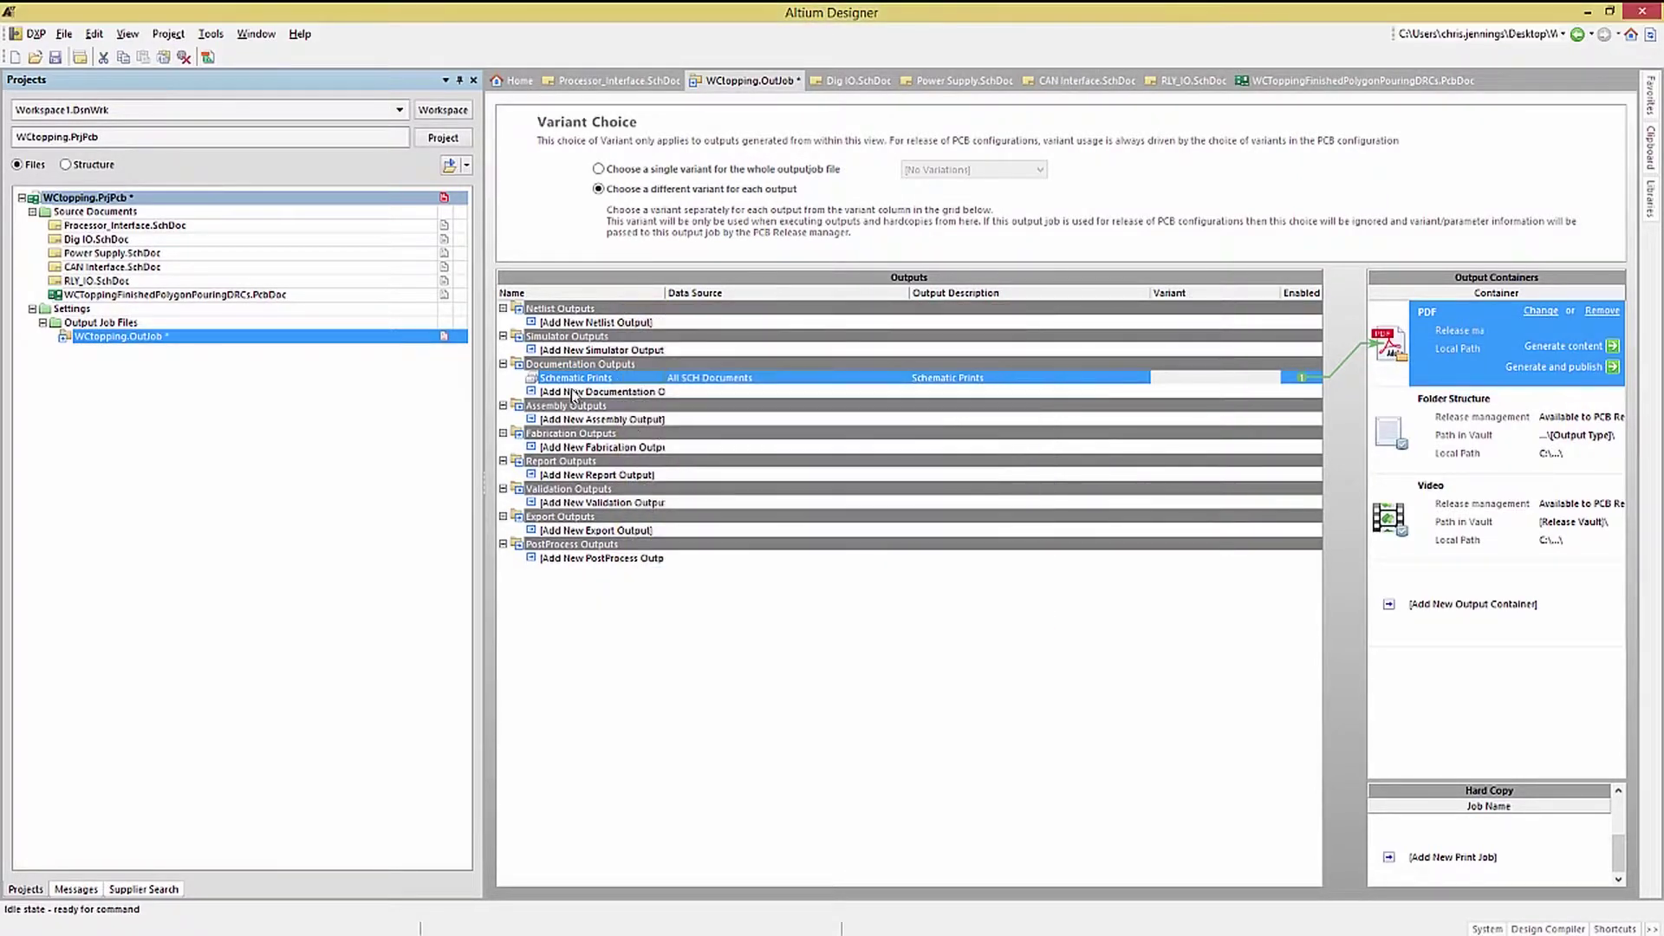
# Review and confirm the Schematic Prints configuration.
pyautogui.rightClick(572, 378)
pyautogui.click(630, 610)
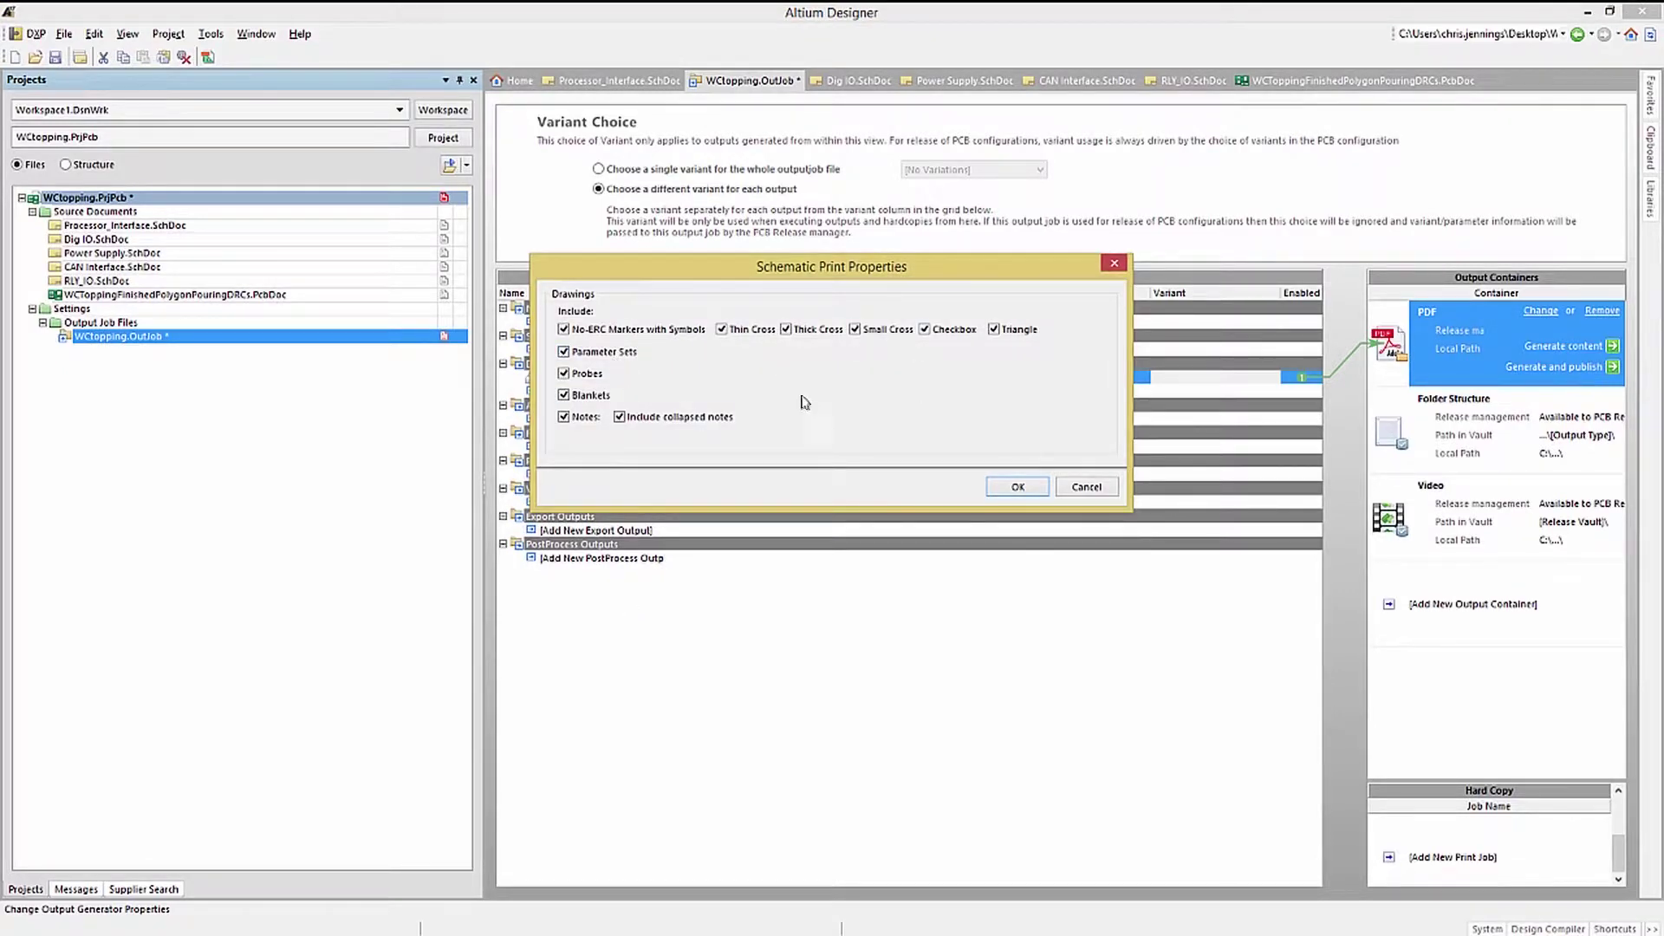
pyautogui.click(1018, 488)
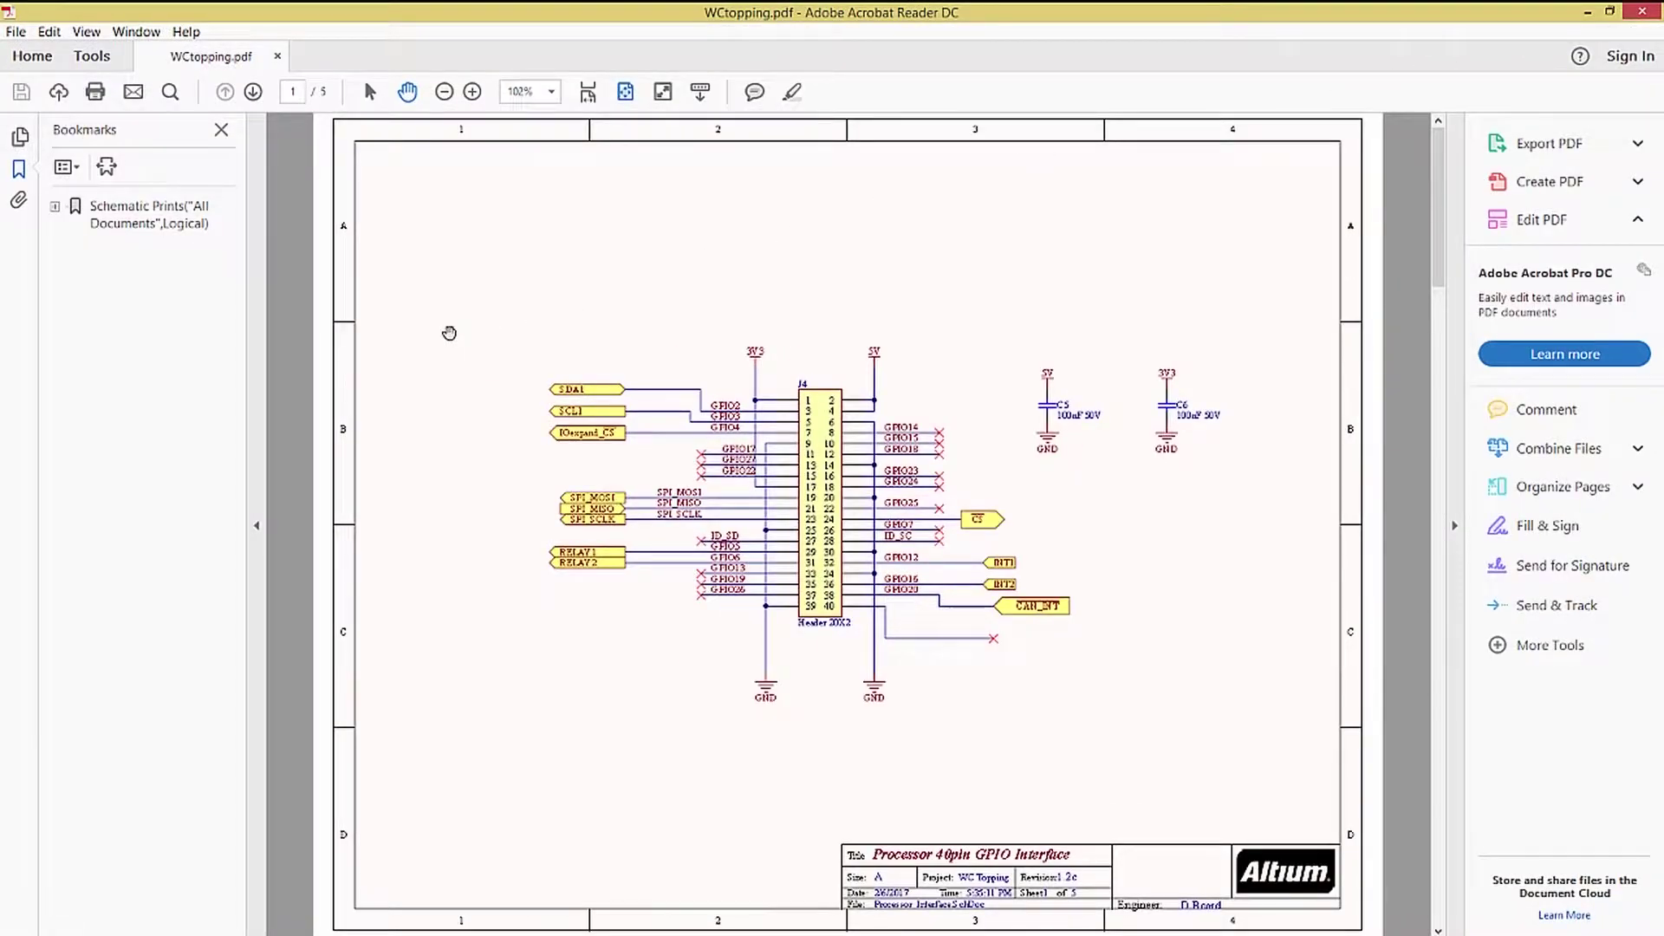
# Expand the CAN Interface.SchDoc bookmarks and jump to component C33.
pyautogui.click(55, 208)
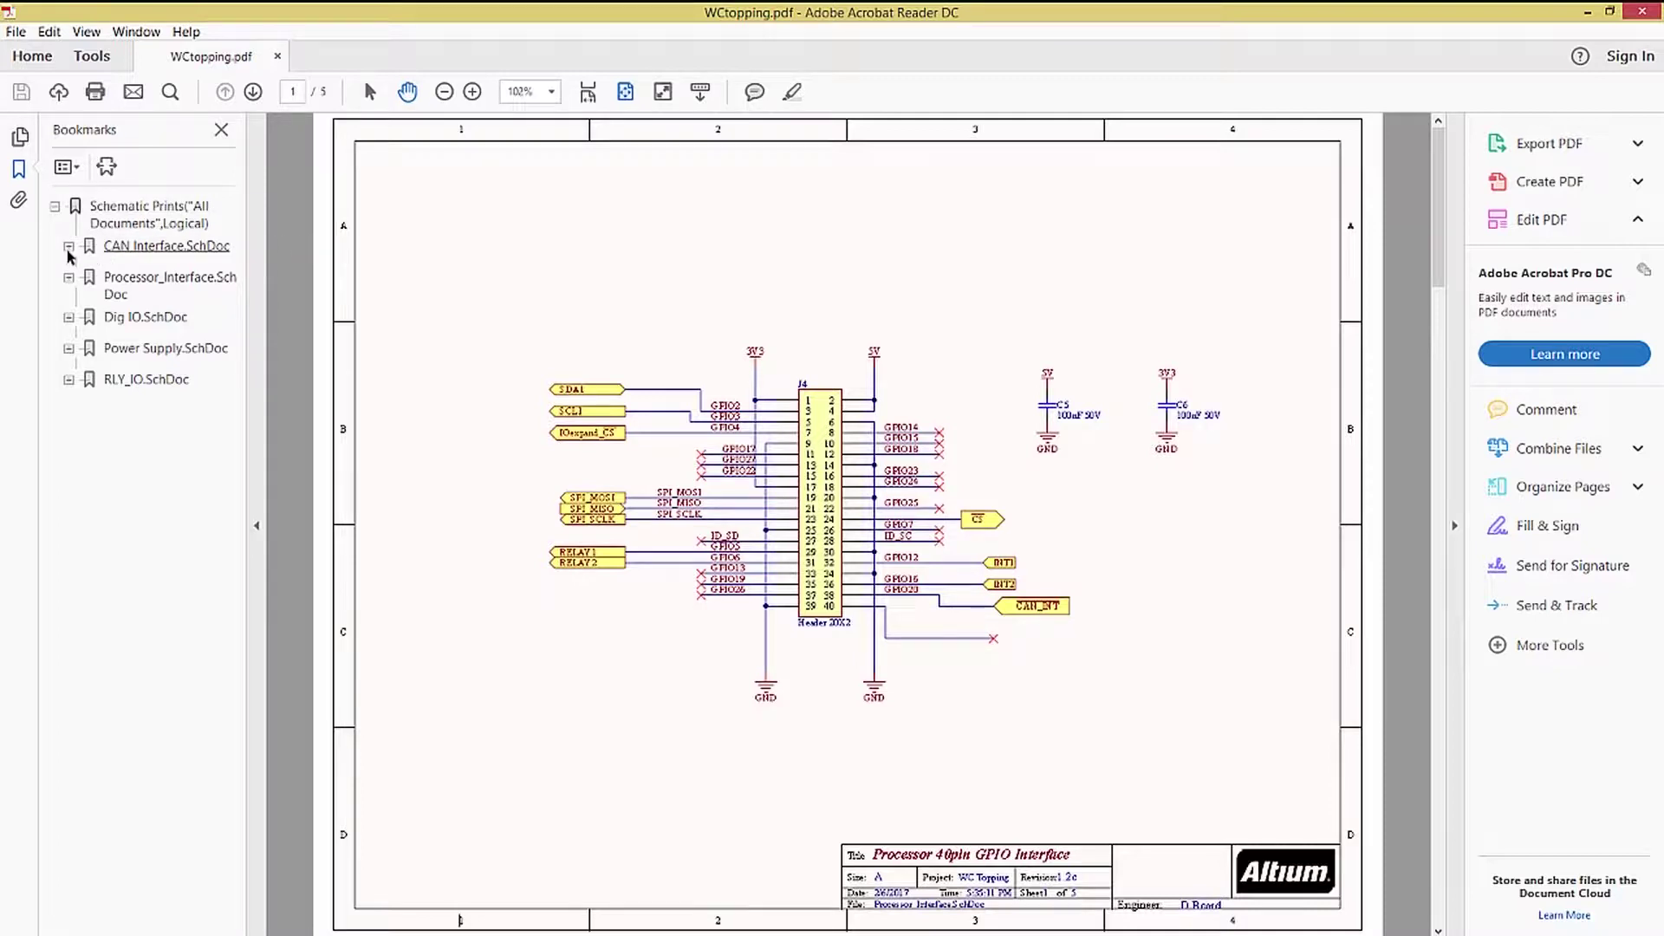
pyautogui.click(68, 247)
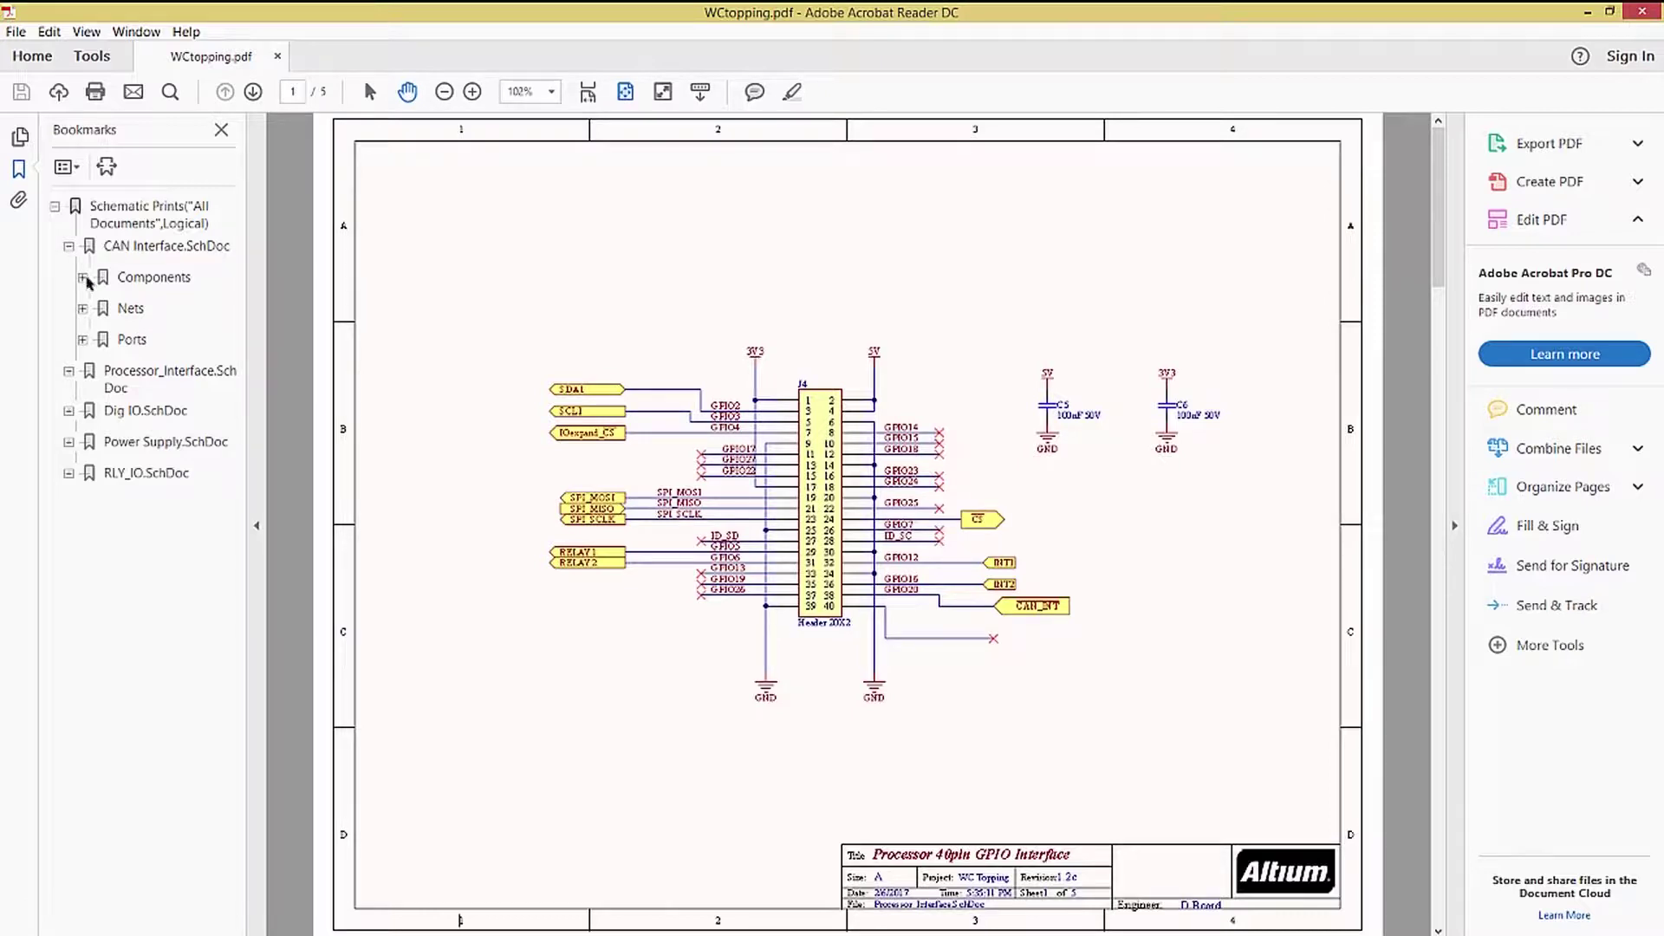
pyautogui.click(83, 278)
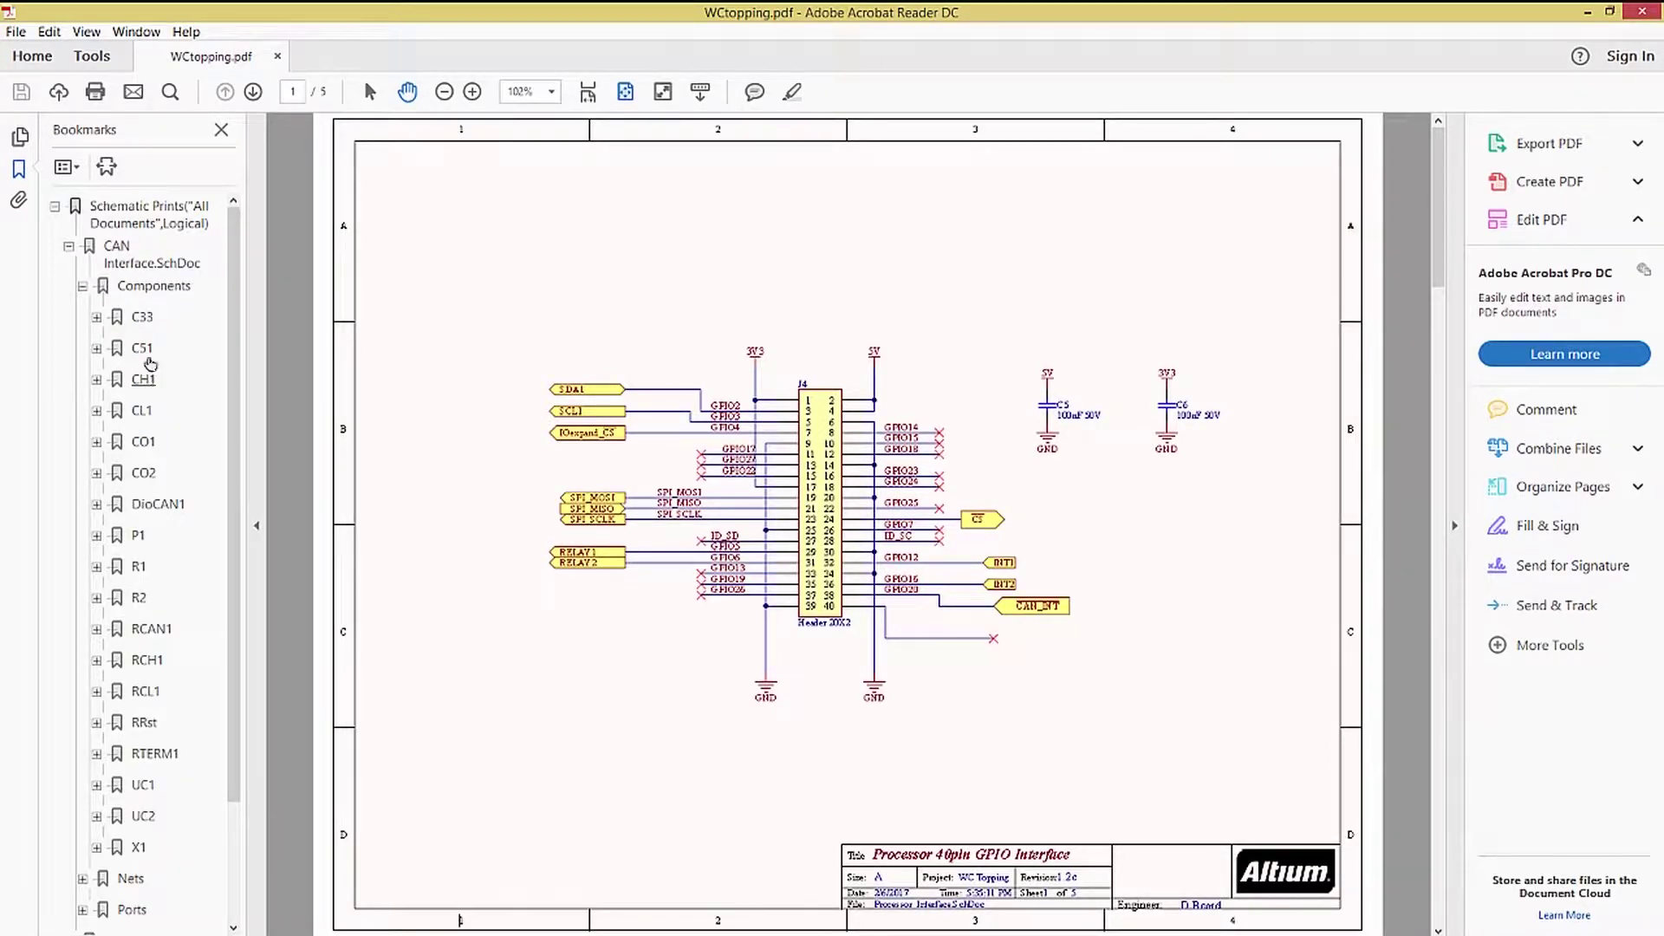
pyautogui.click(139, 319)
pyautogui.click(139, 319)
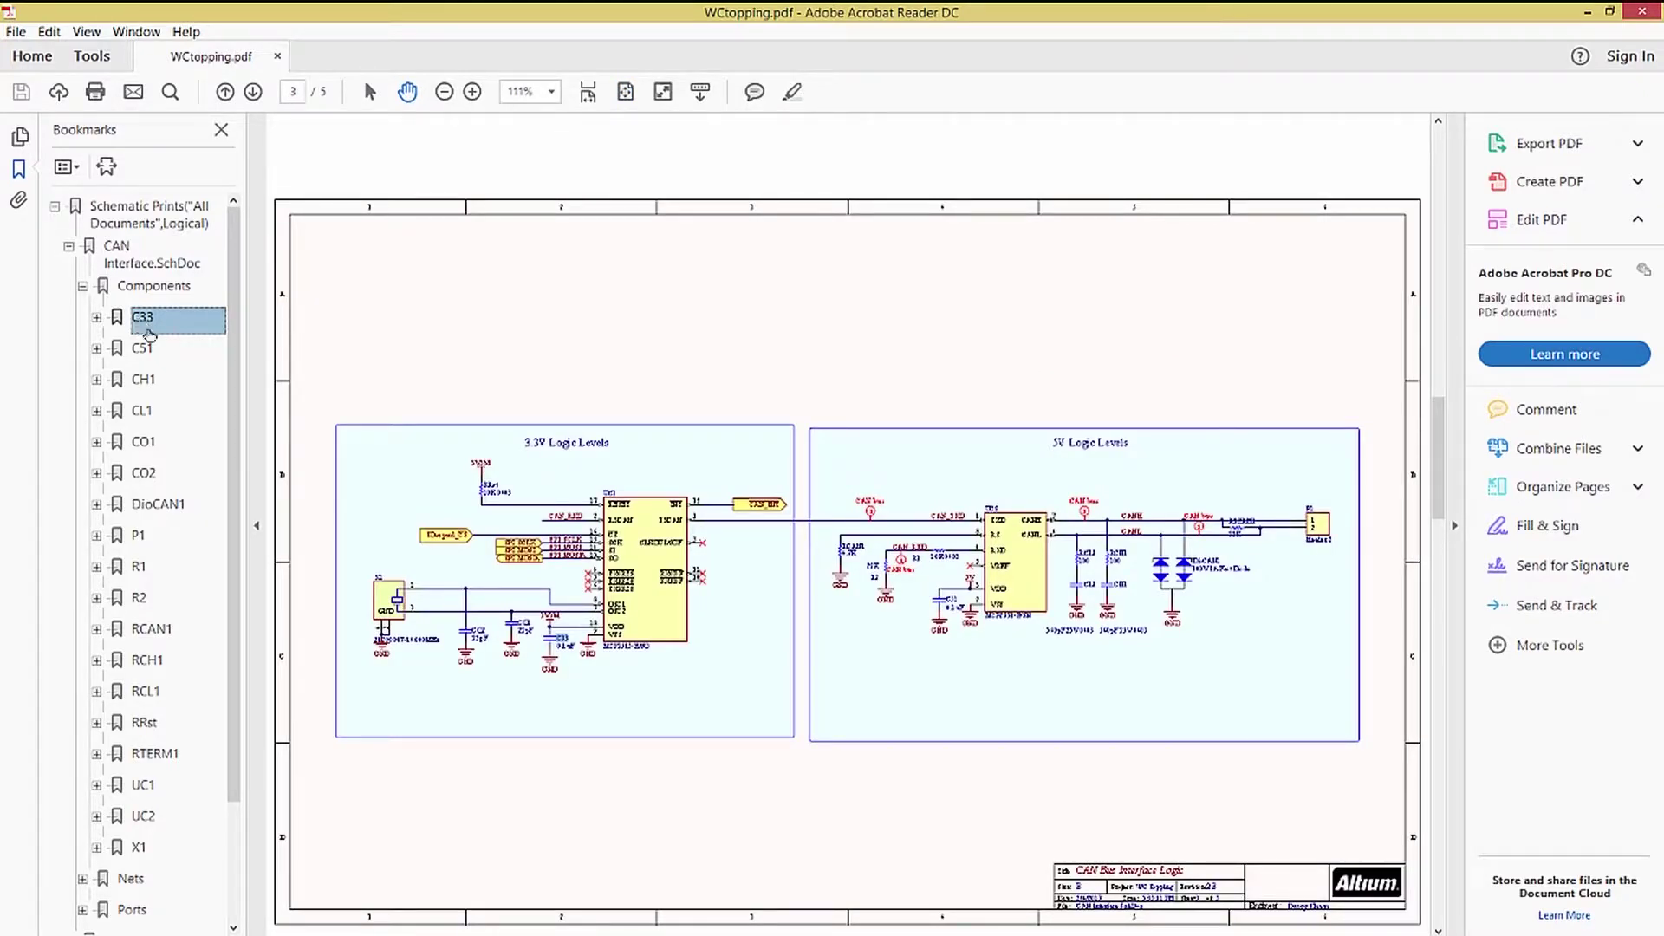
pyautogui.click(83, 287)
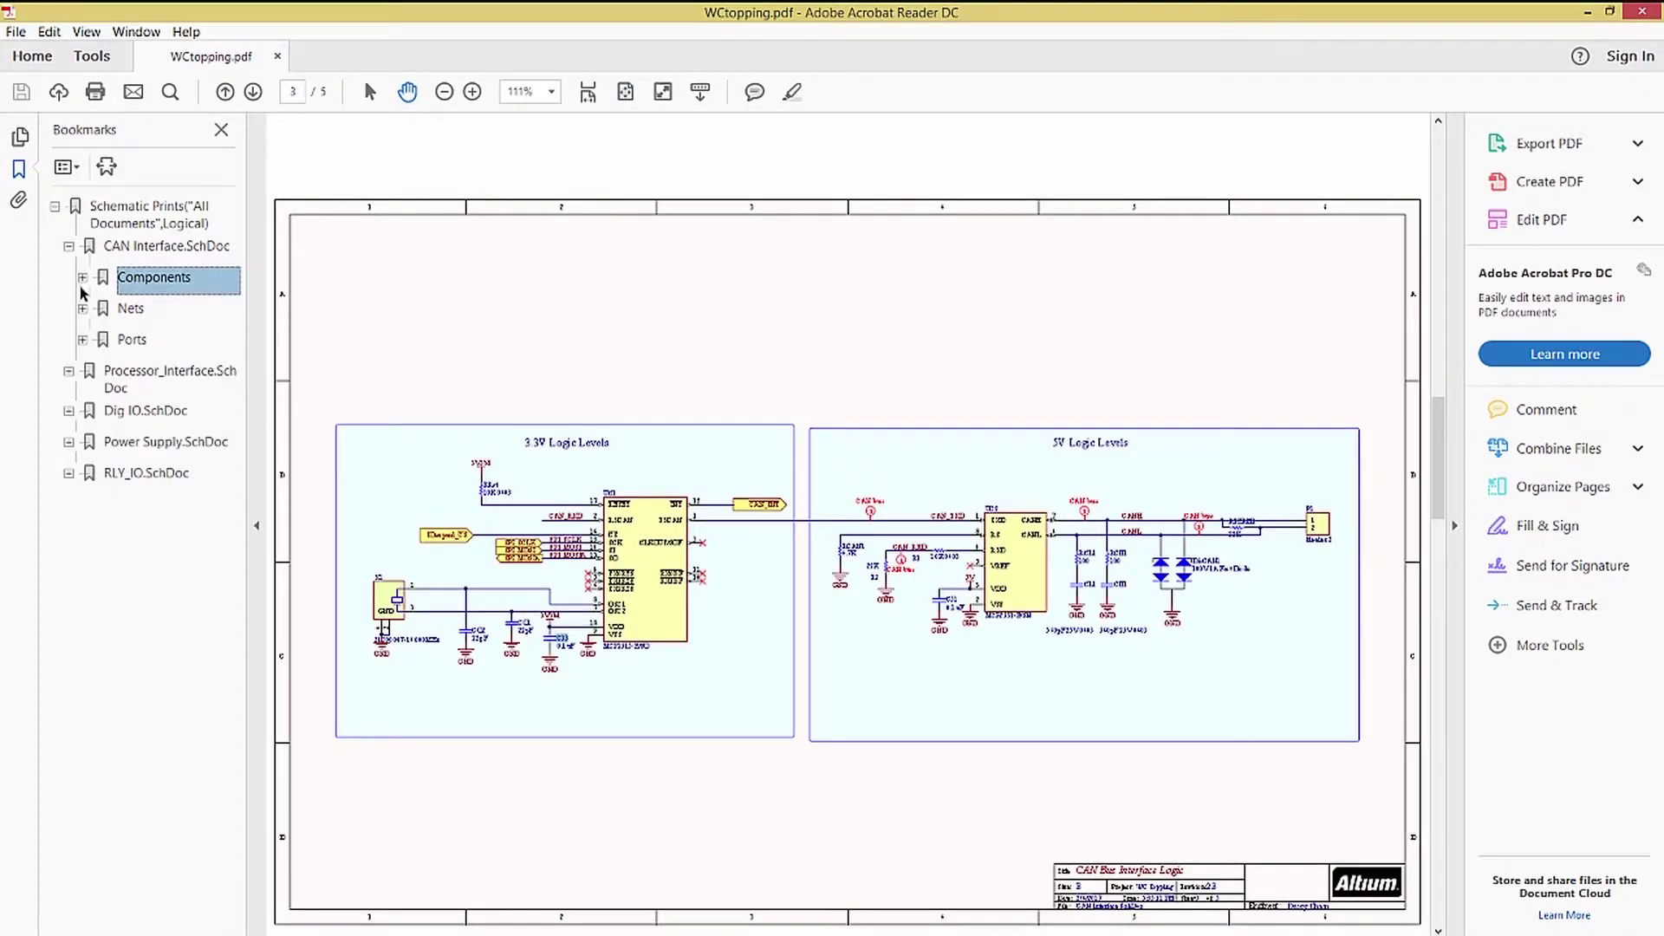
# List the 3V3bd net's pins and jump to the C33-2 bookmark.
pyautogui.click(82, 308)
pyautogui.click(97, 354)
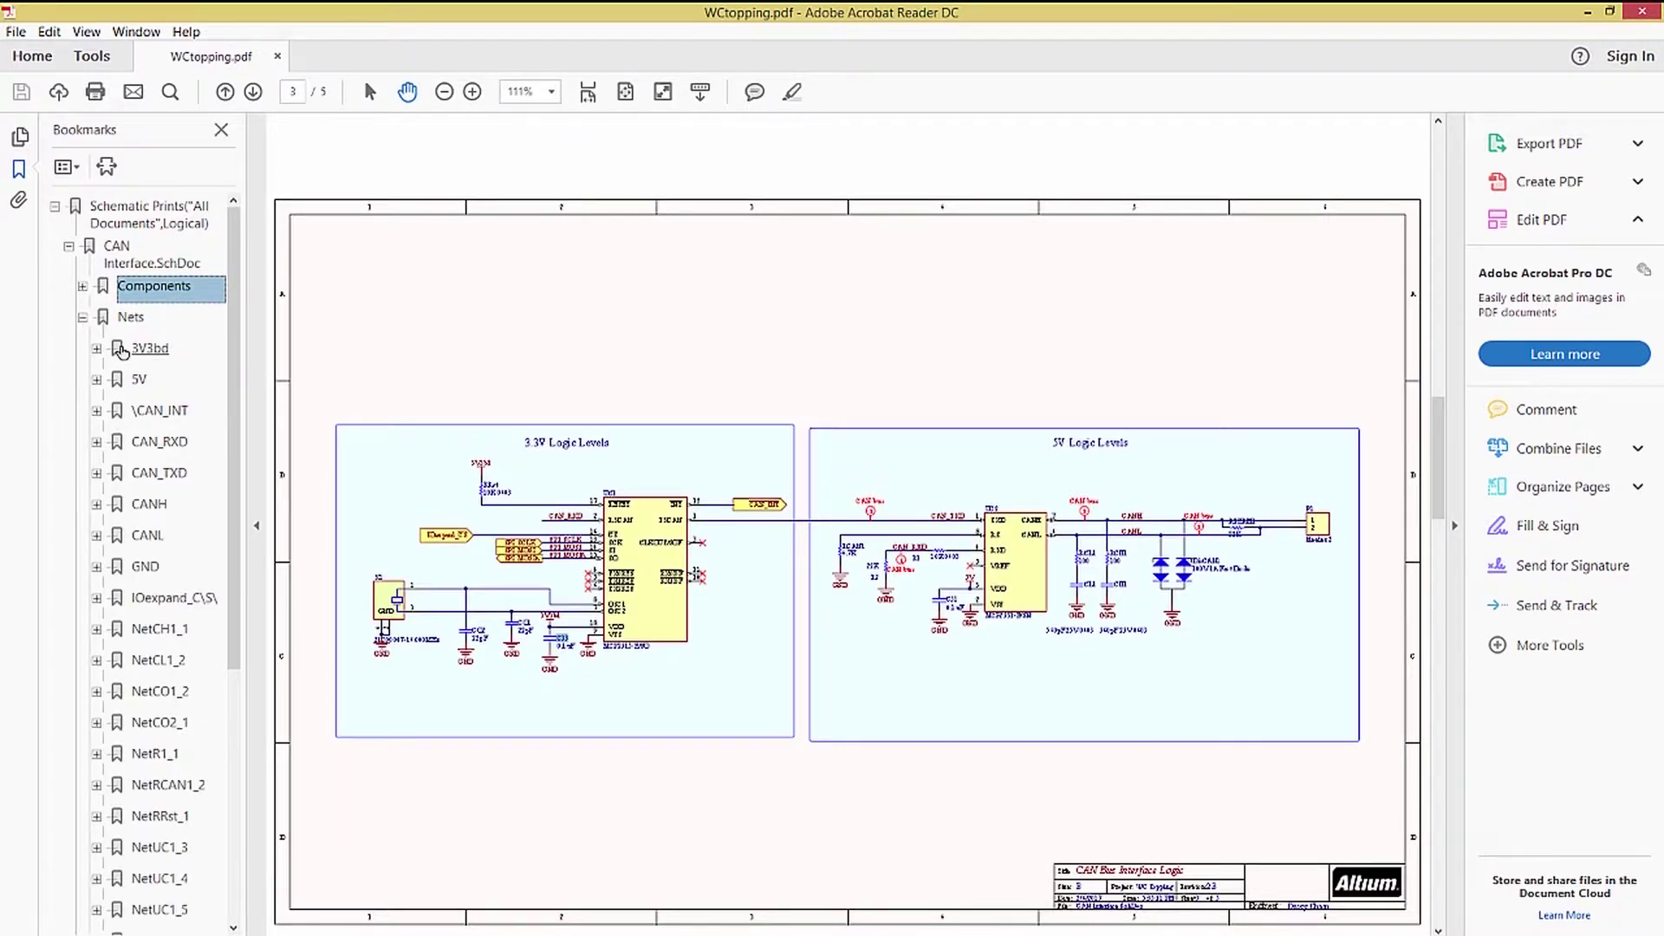
pyautogui.click(96, 348)
pyautogui.click(110, 379)
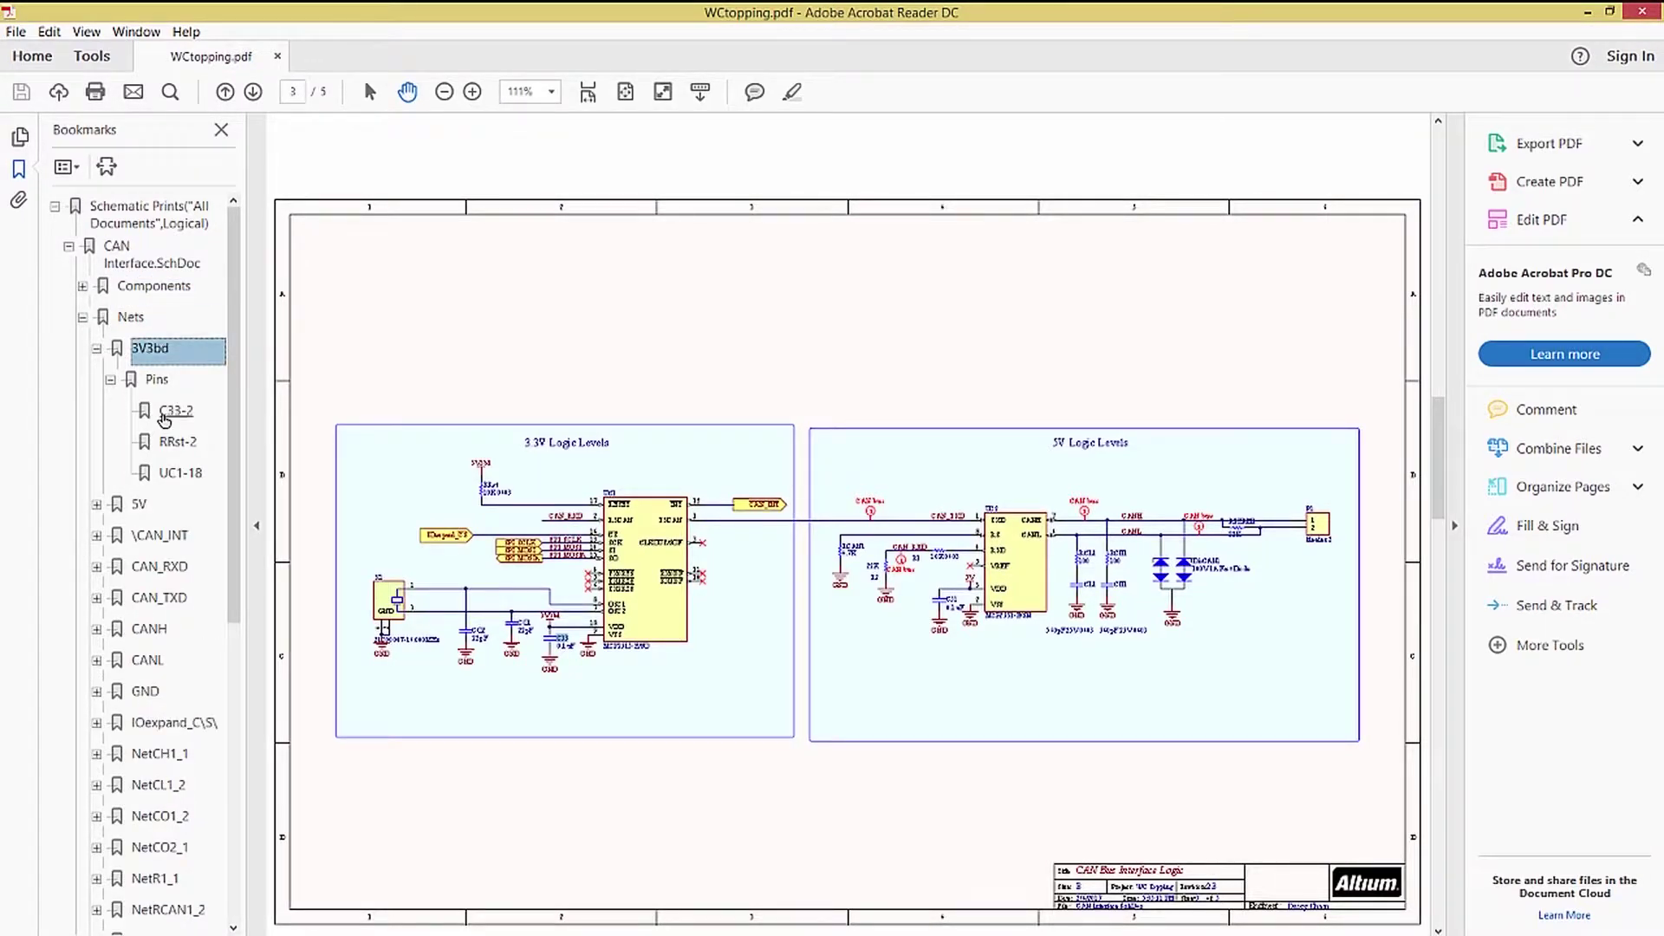
pyautogui.click(163, 413)
# Collapse the nets and go to the SPI_MOSI port under Ports.
pyautogui.click(97, 348)
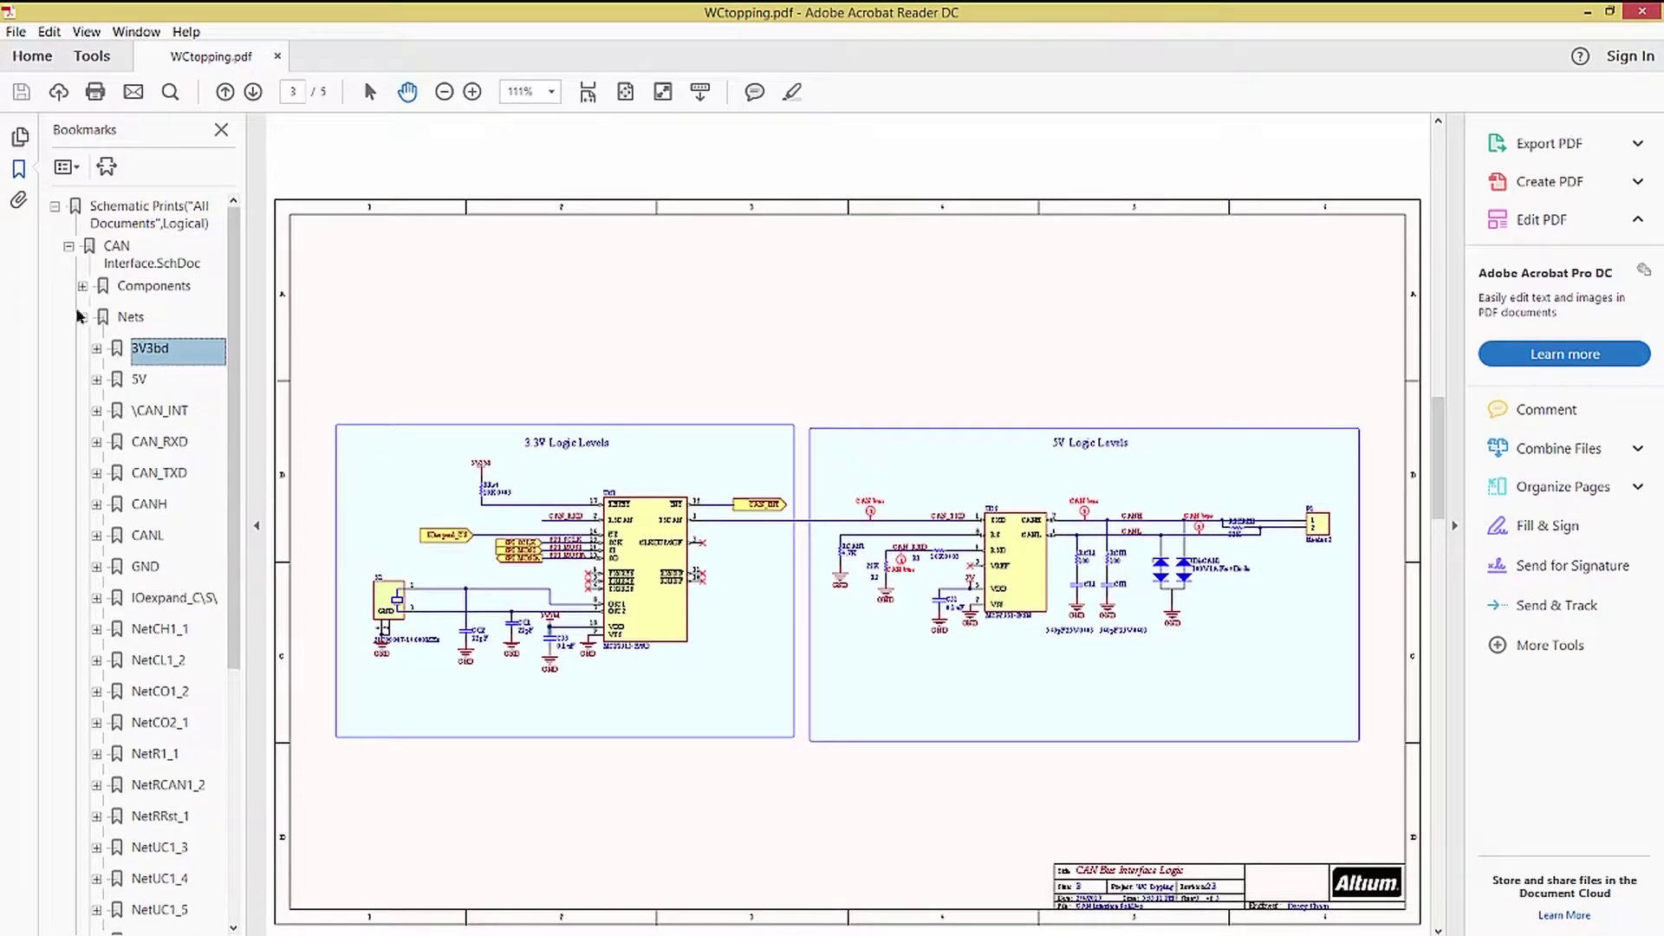
pyautogui.click(83, 317)
pyautogui.click(83, 340)
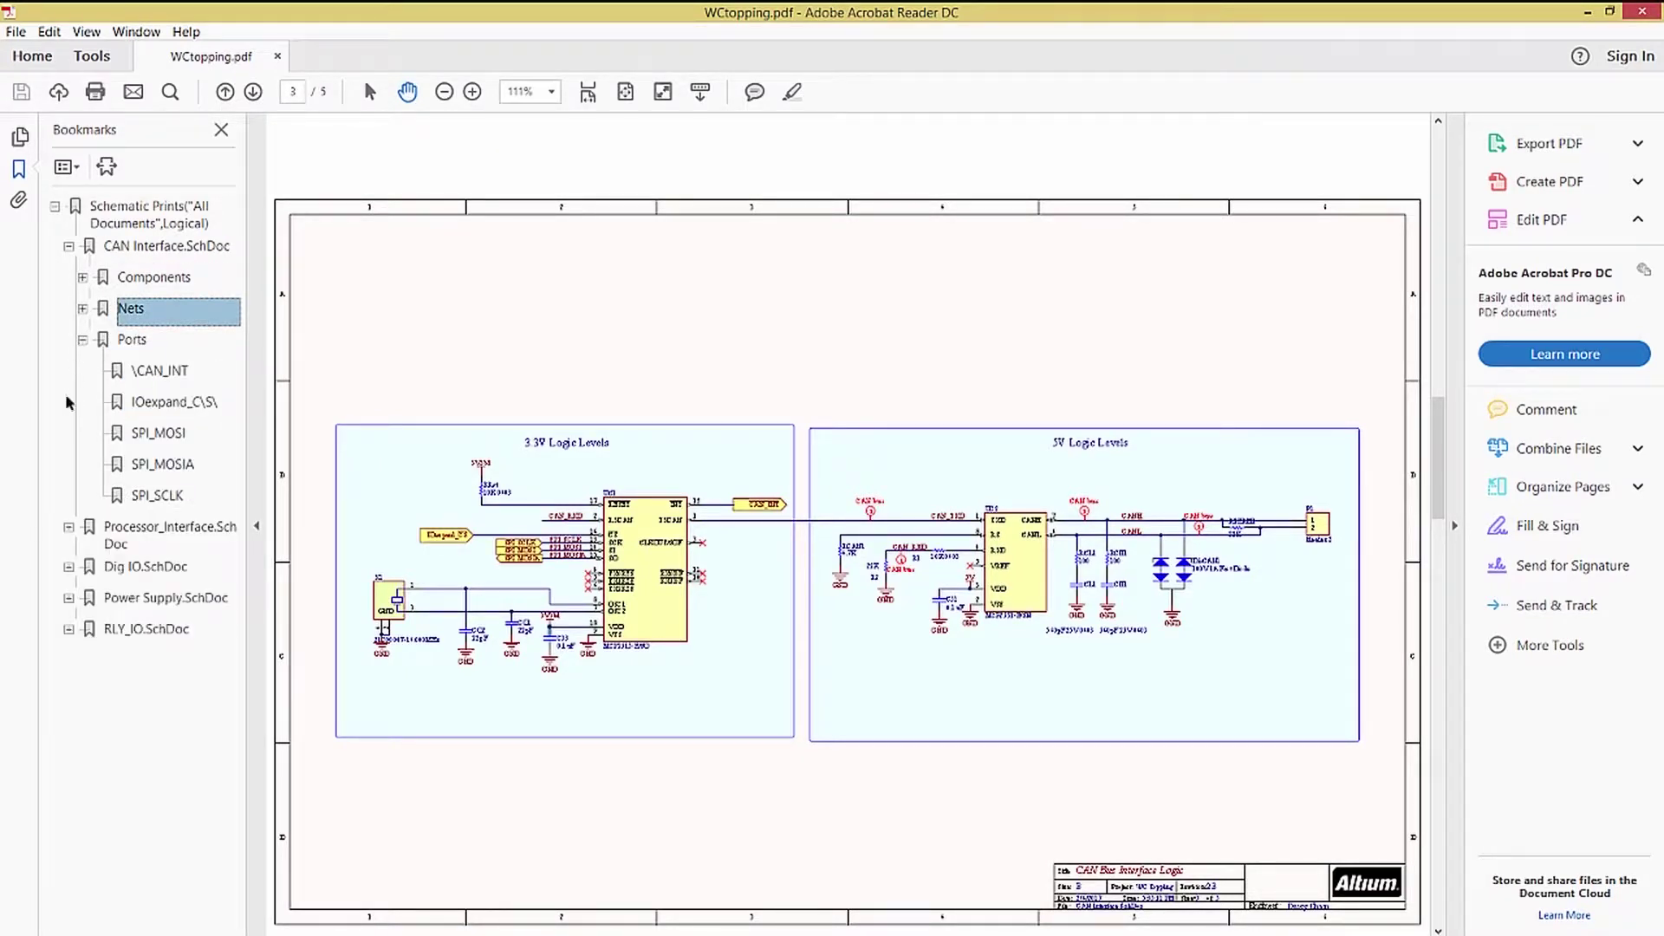
pyautogui.click(139, 436)
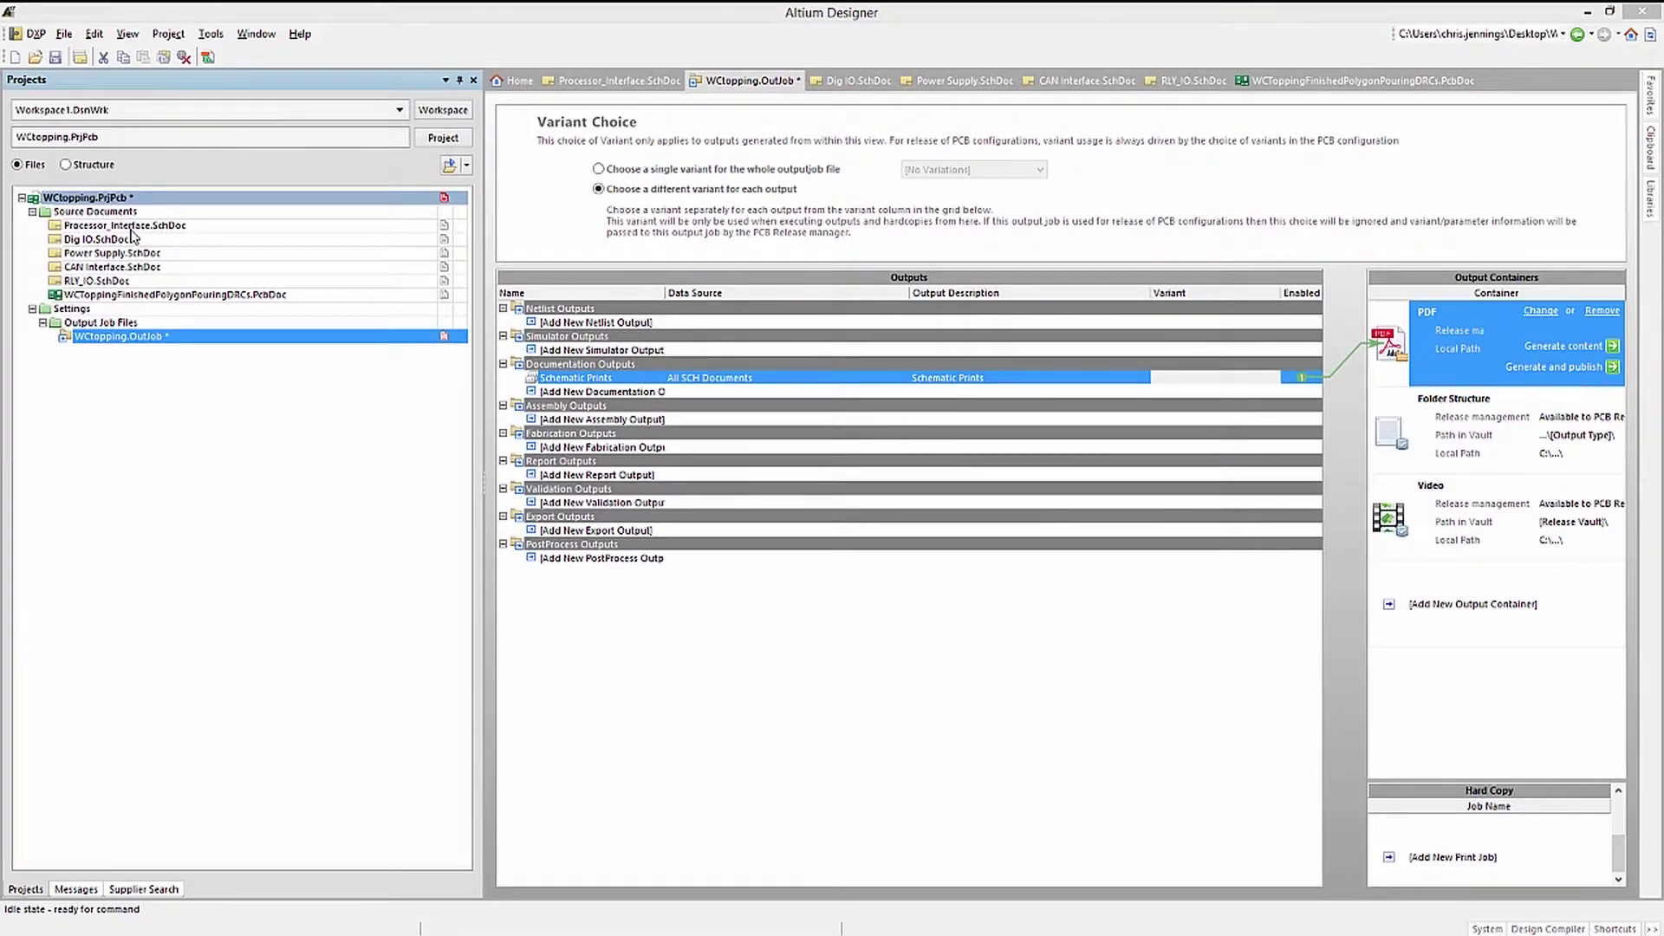
# Open Processor_Interface.SchDoc and generate the project's Bill of Materials.
pyautogui.doubleClick(130, 226)
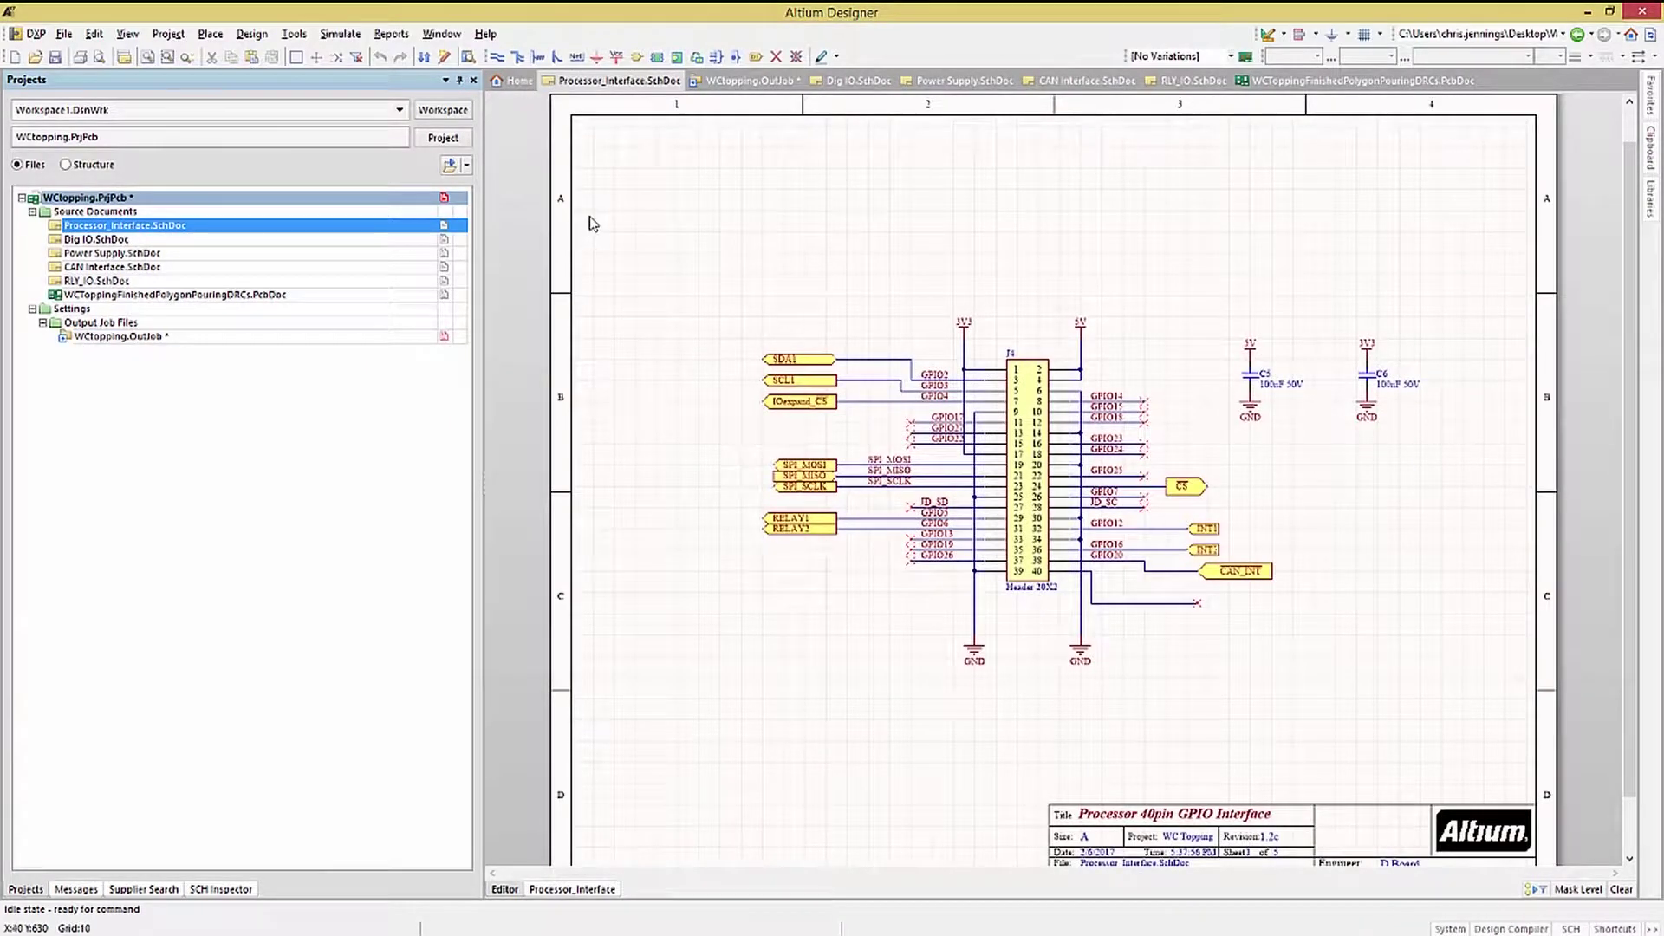
pyautogui.click(392, 34)
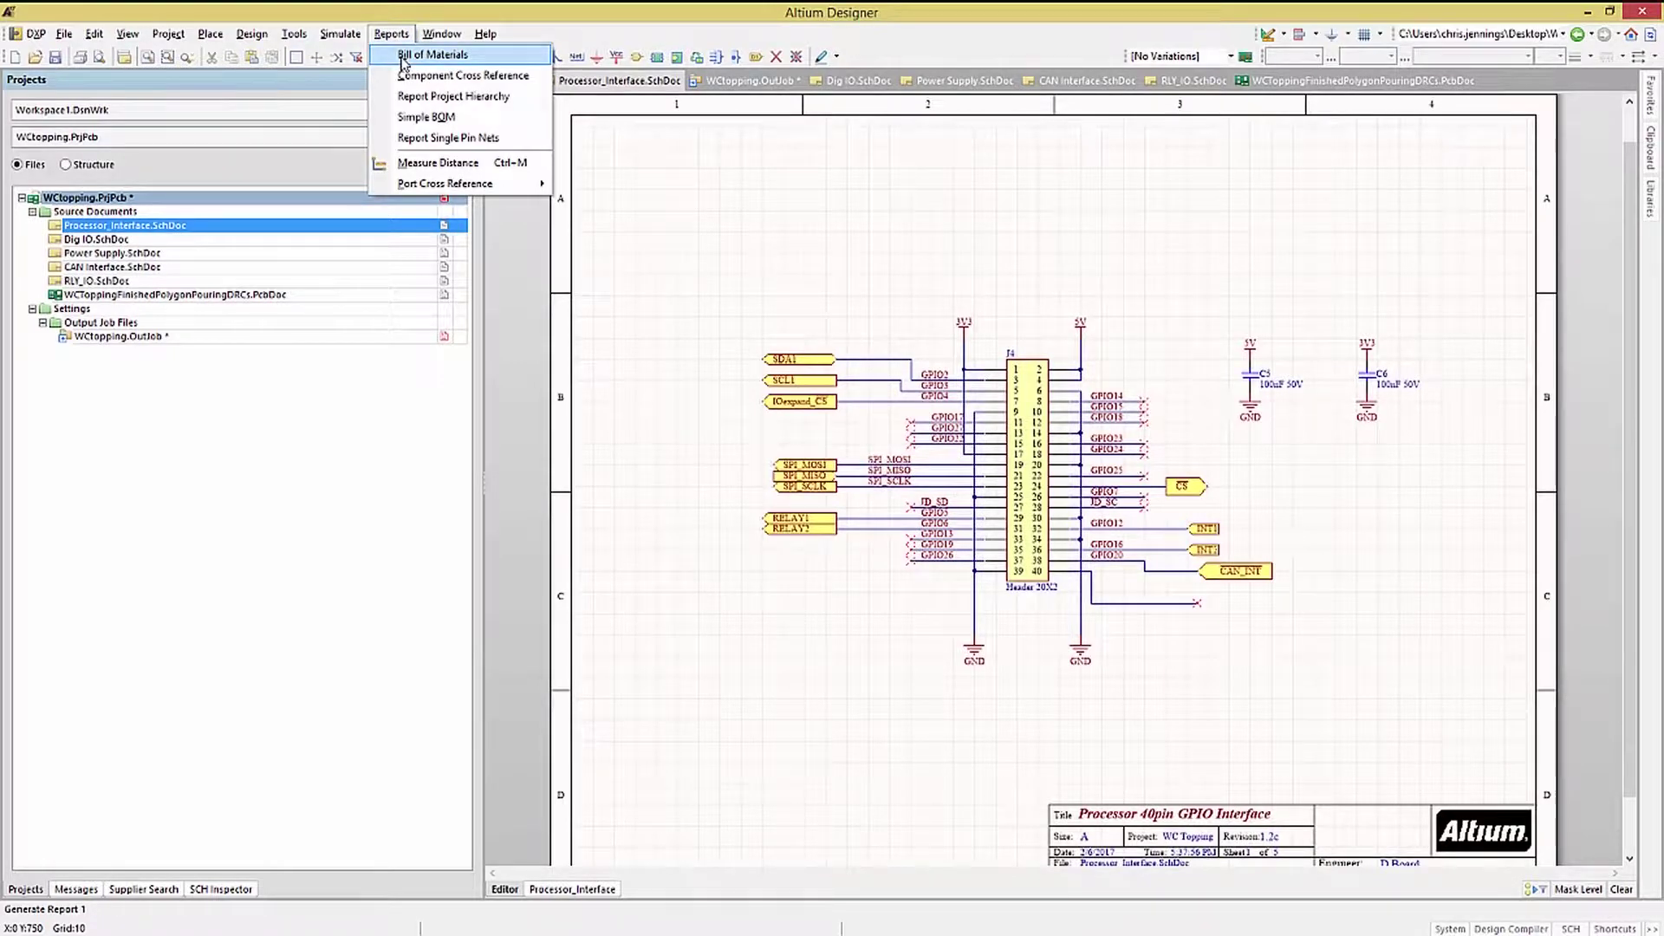
pyautogui.click(404, 59)
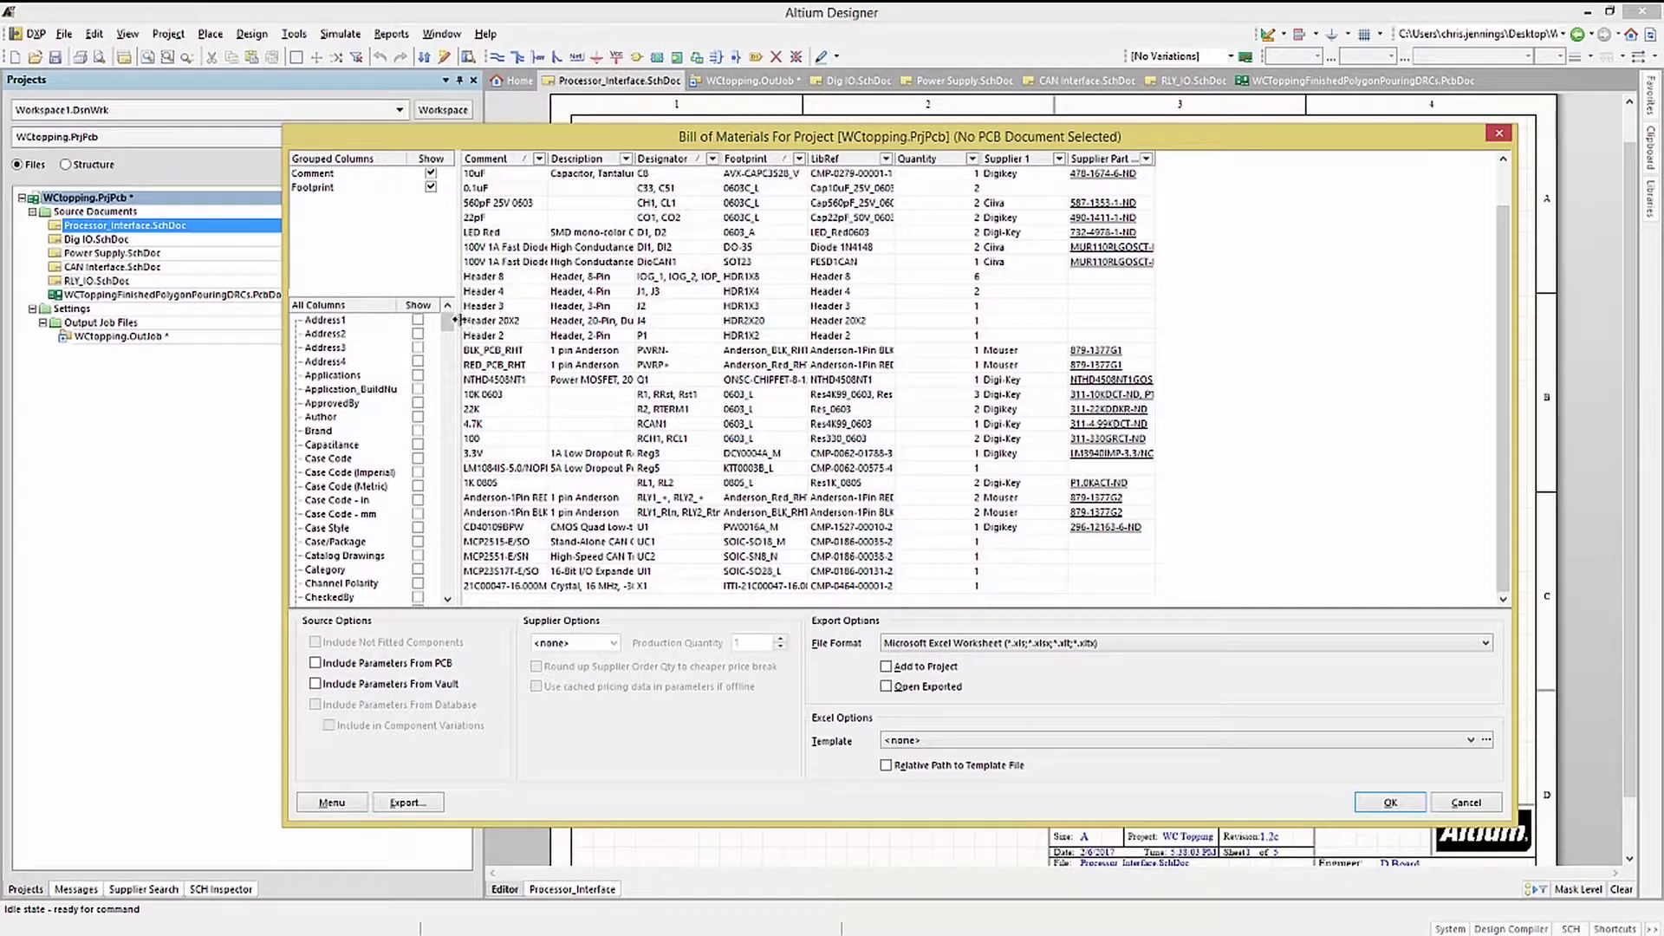
# Expand Solution 1 in All Columns and add the Supplier 1 column.
pyautogui.moveTo(450, 331); pyautogui.dragTo(455, 489)
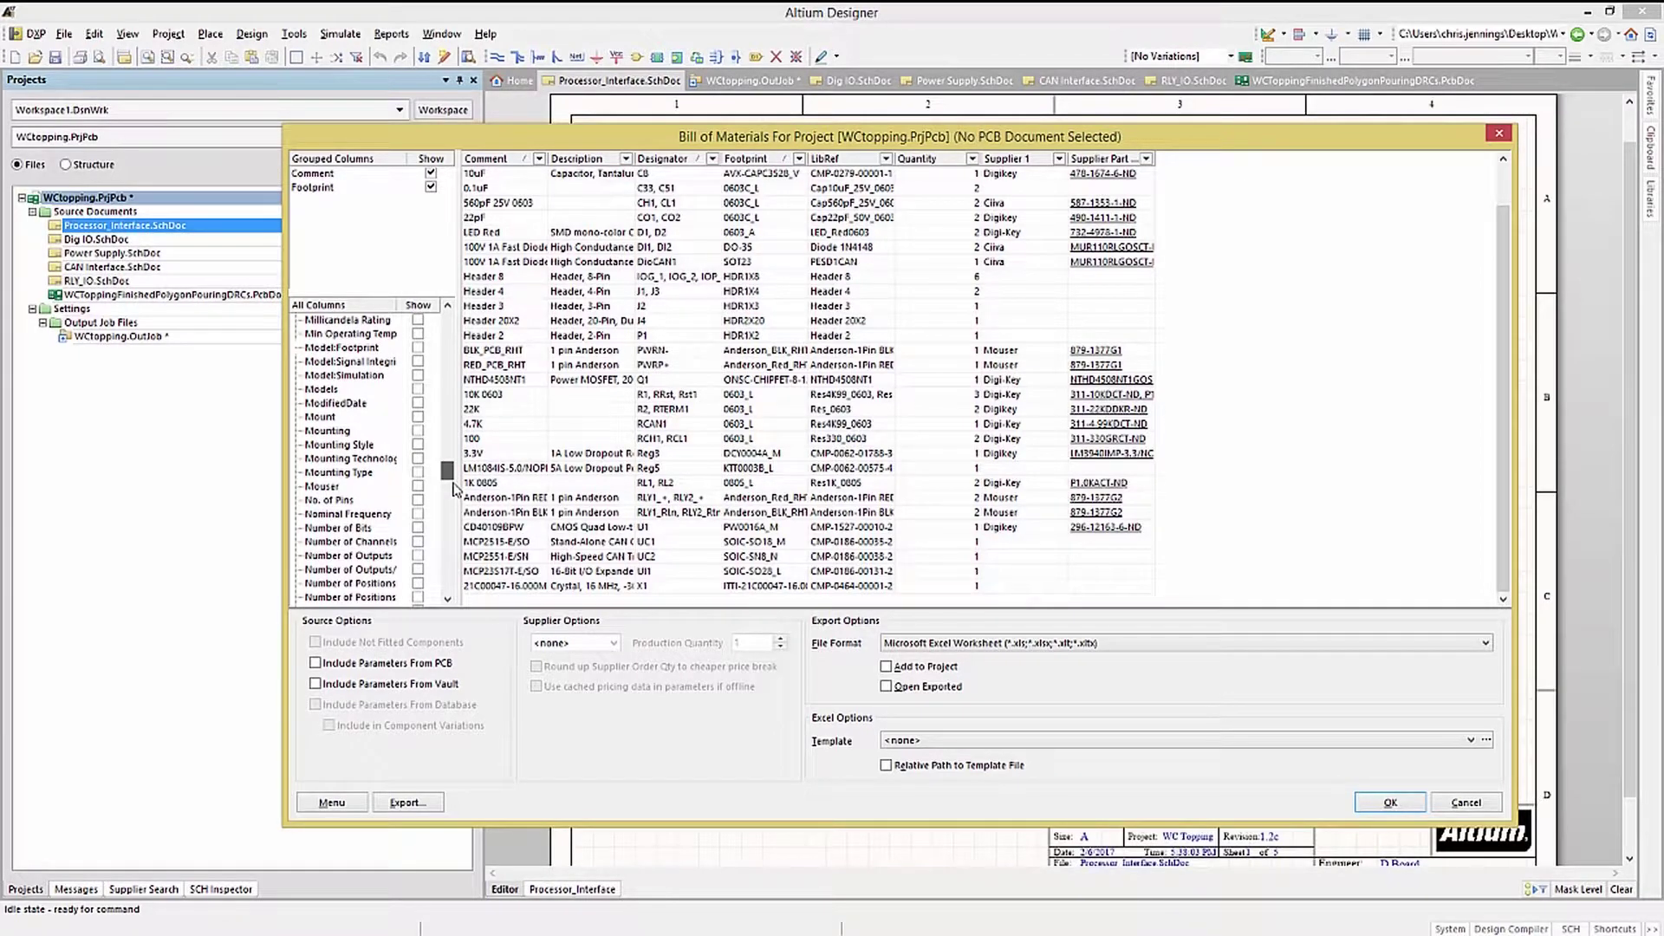
pyautogui.moveTo(454, 489); pyautogui.dragTo(450, 594)
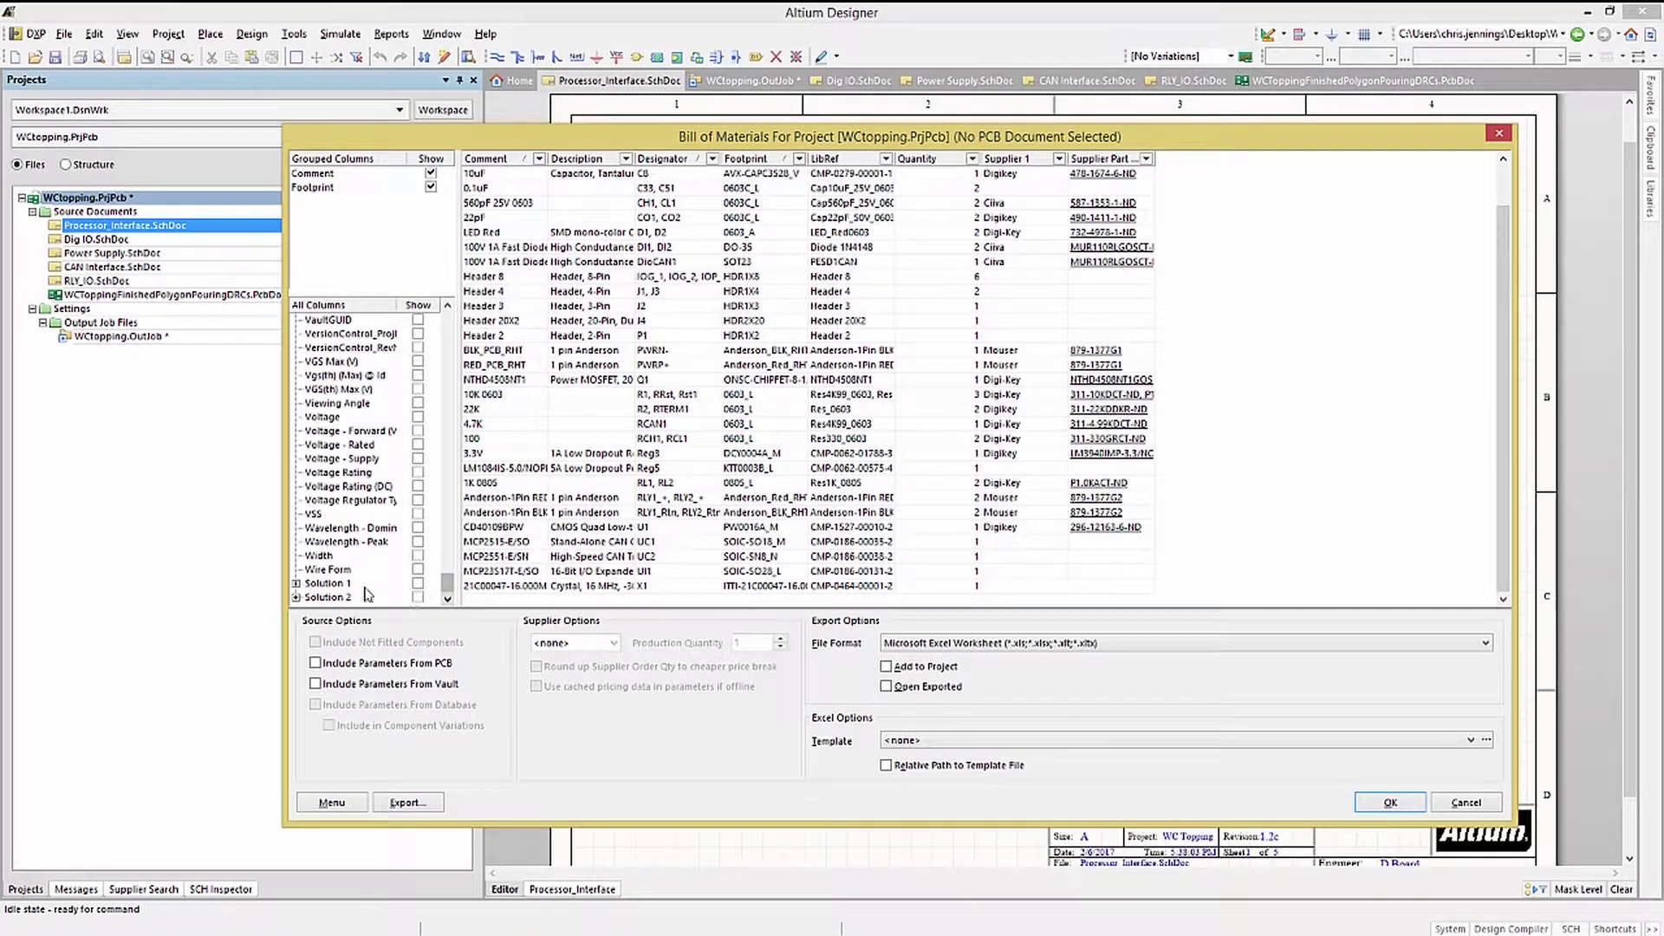
pyautogui.click(296, 585)
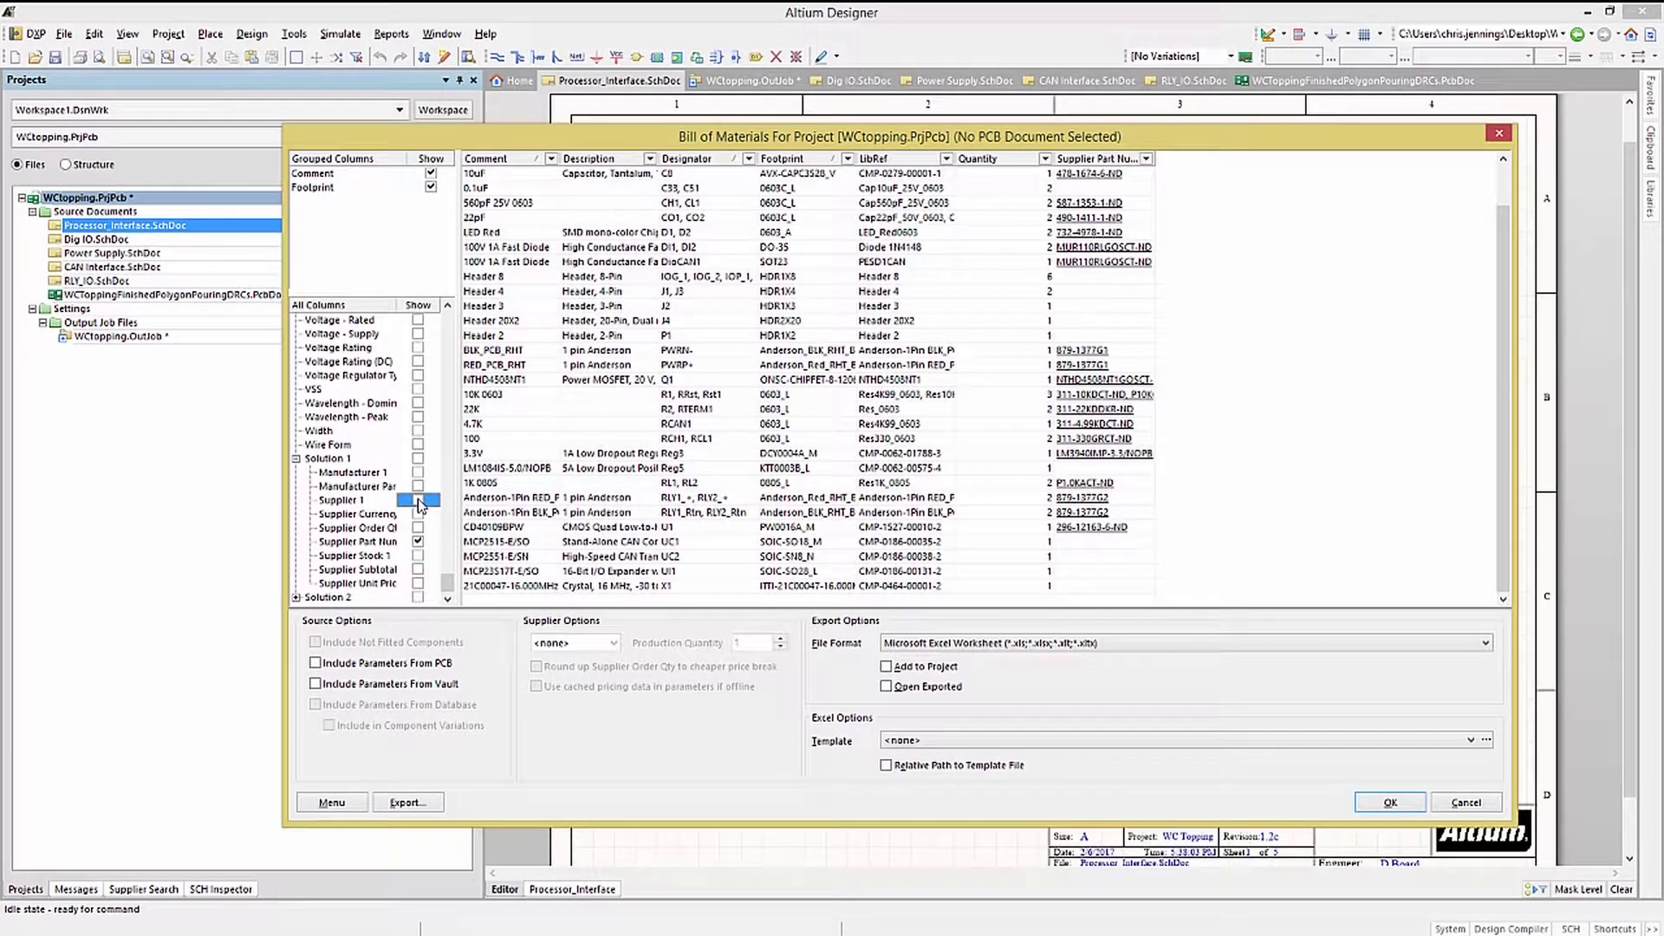
pyautogui.click(419, 501)
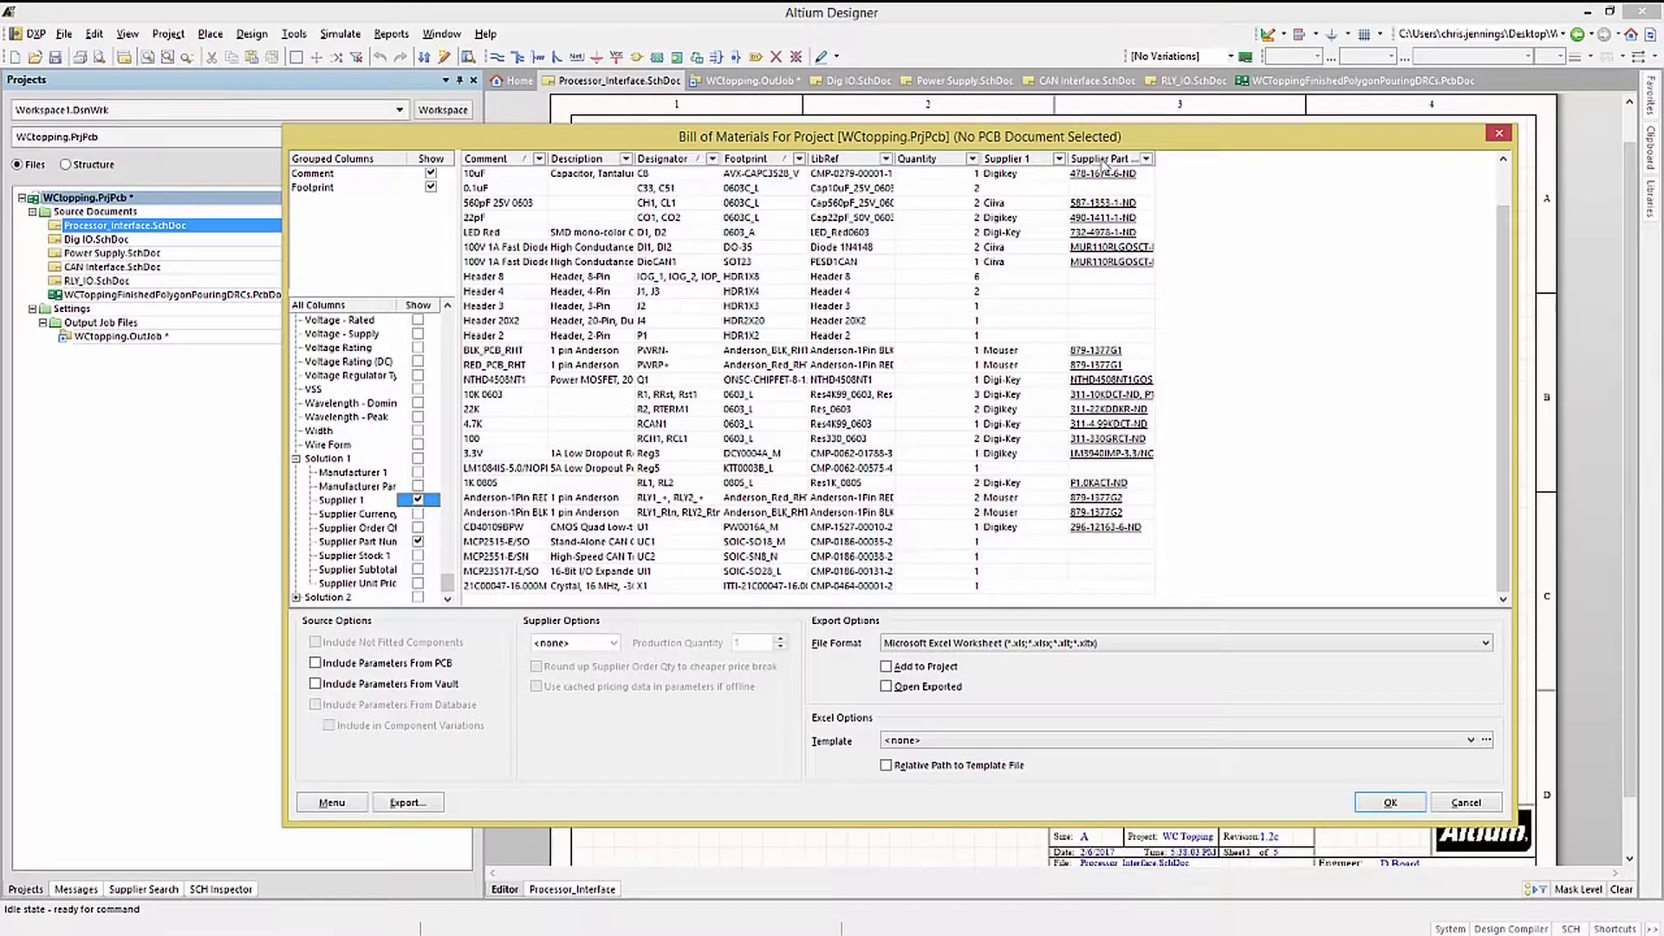
# Remove the LibRef column and add Designator to the Grouped Columns.
pyautogui.moveTo(448, 583); pyautogui.dragTo(448, 445)
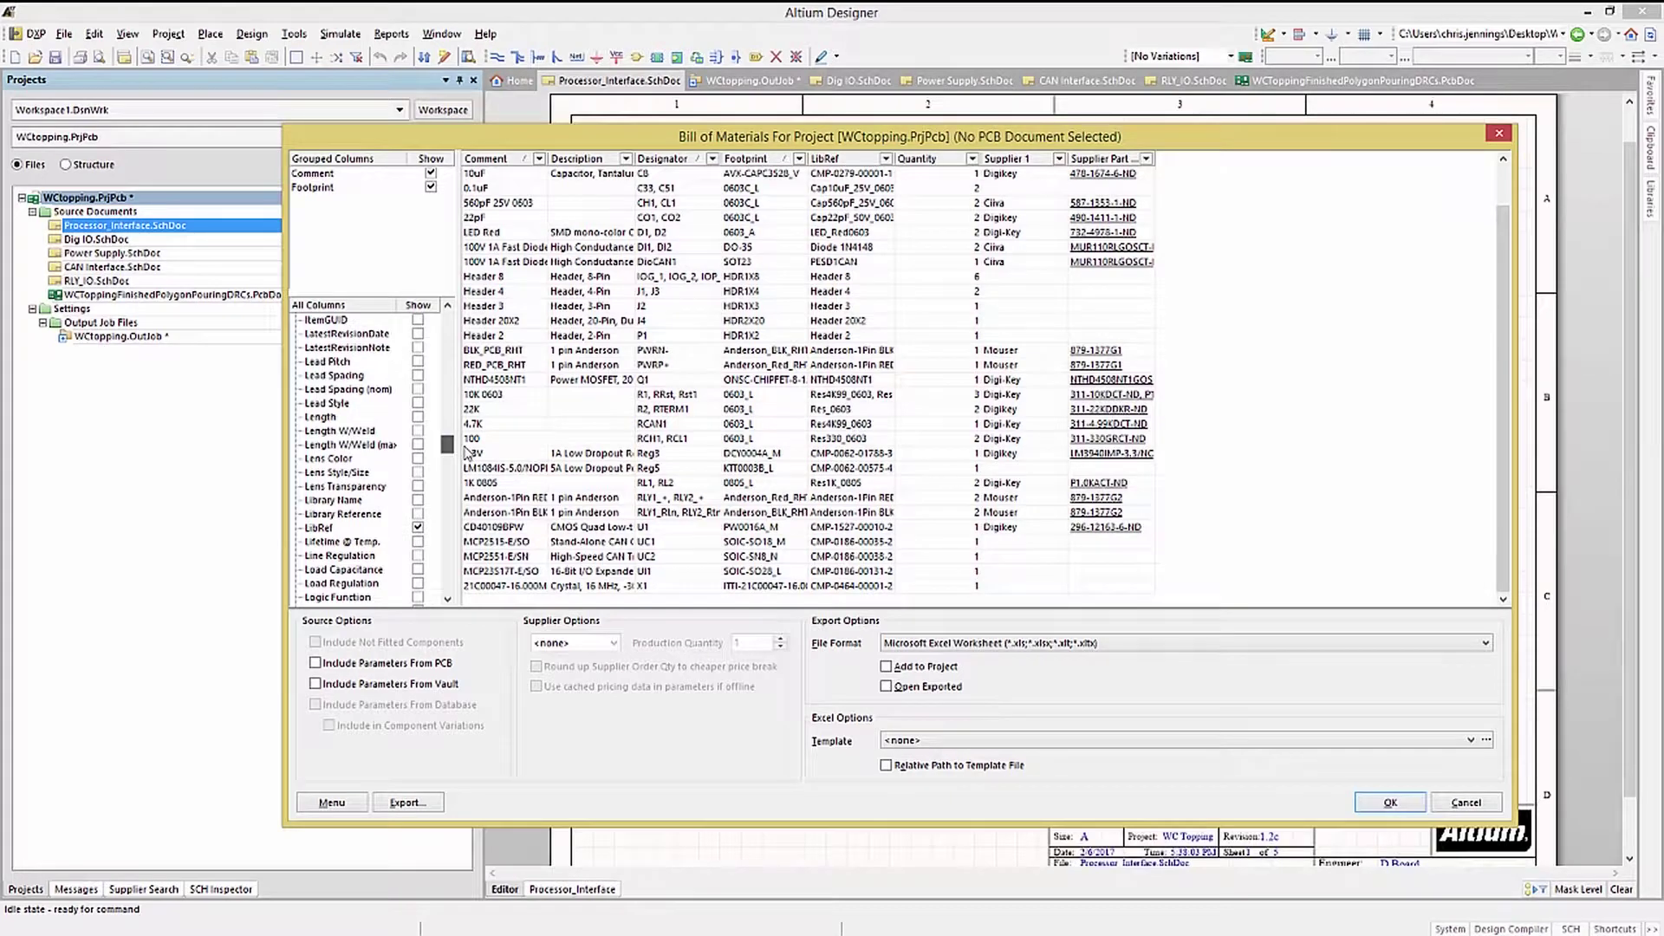
pyautogui.click(418, 529)
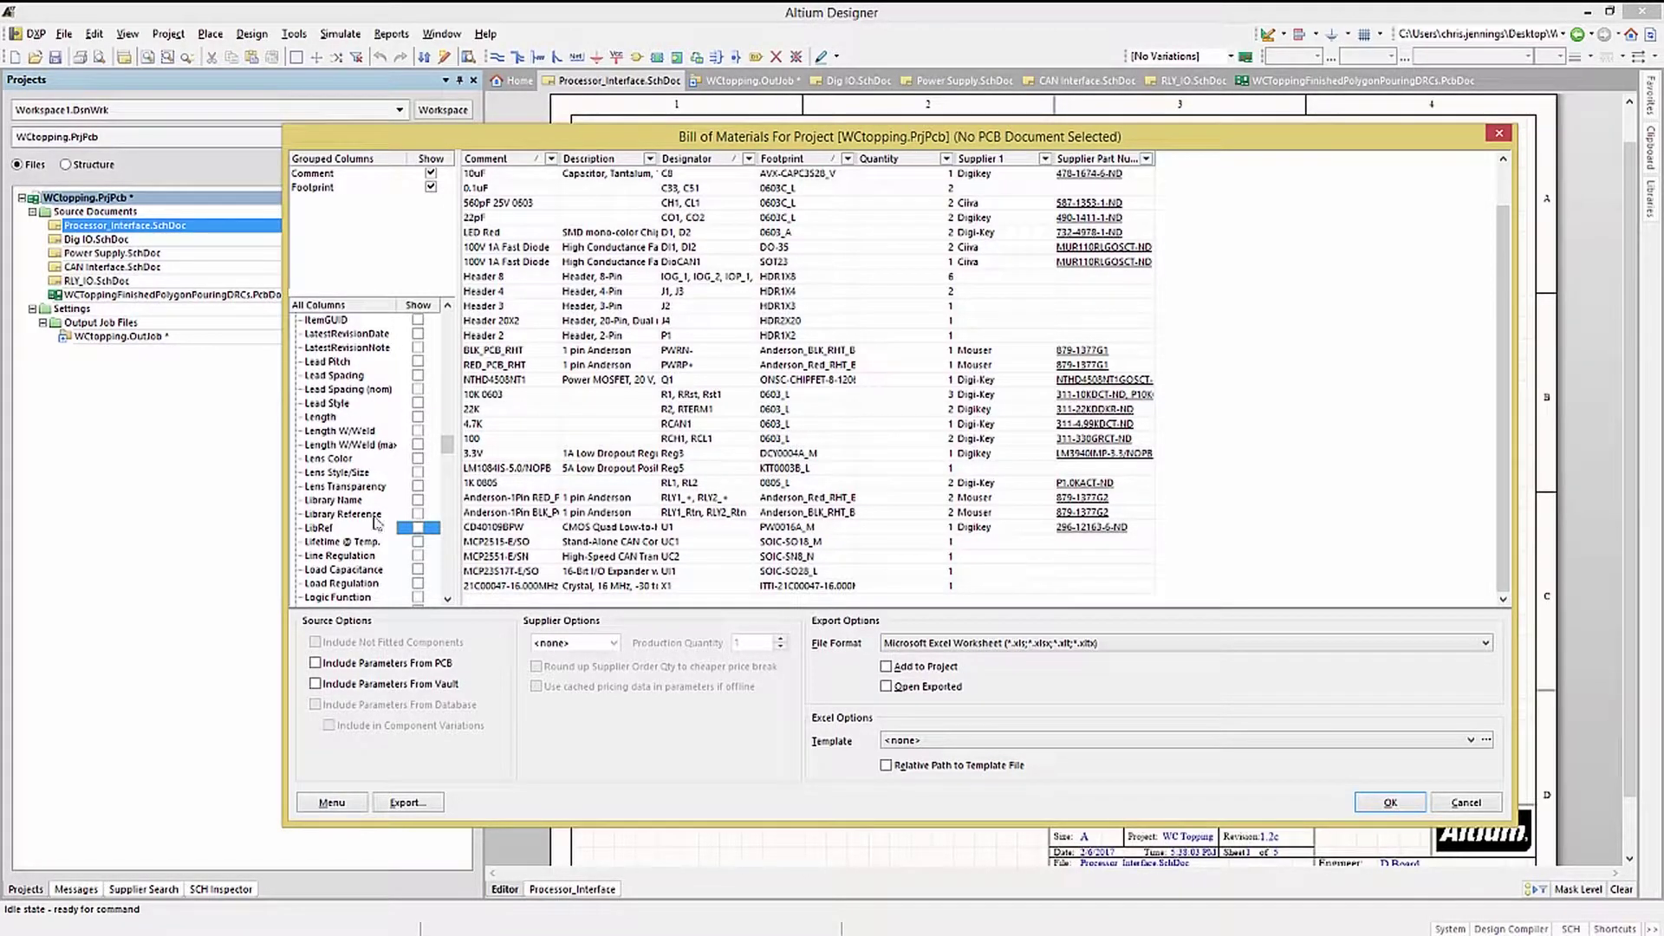
pyautogui.moveTo(447, 444); pyautogui.dragTo(457, 401)
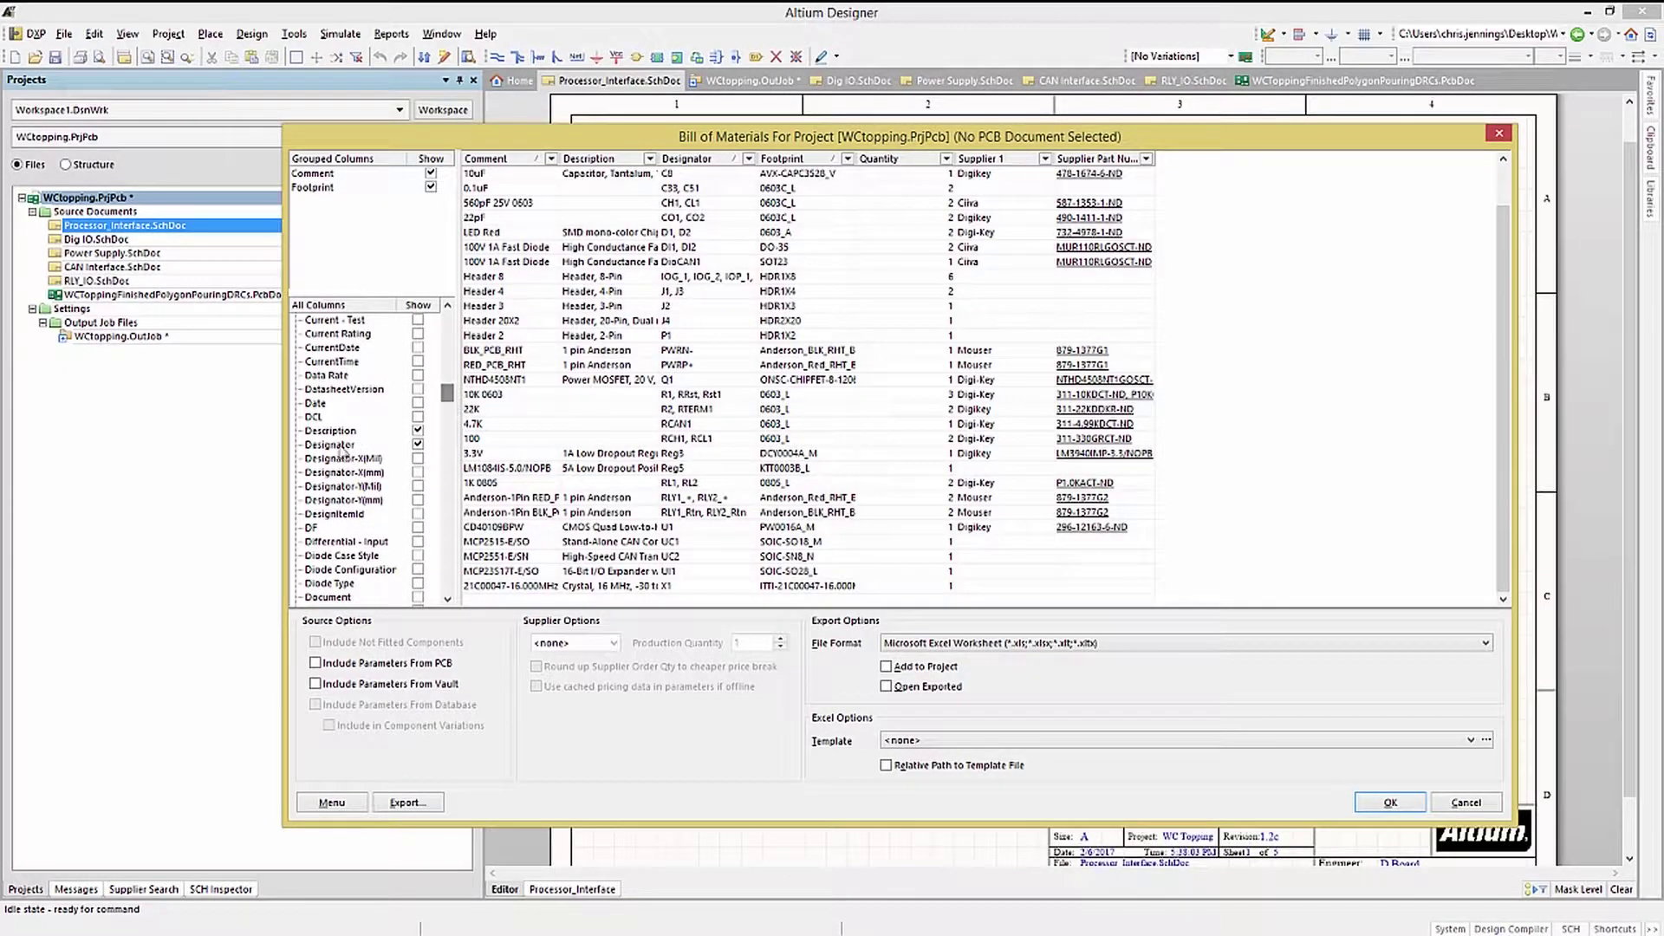
pyautogui.moveTo(331, 446); pyautogui.dragTo(328, 258)
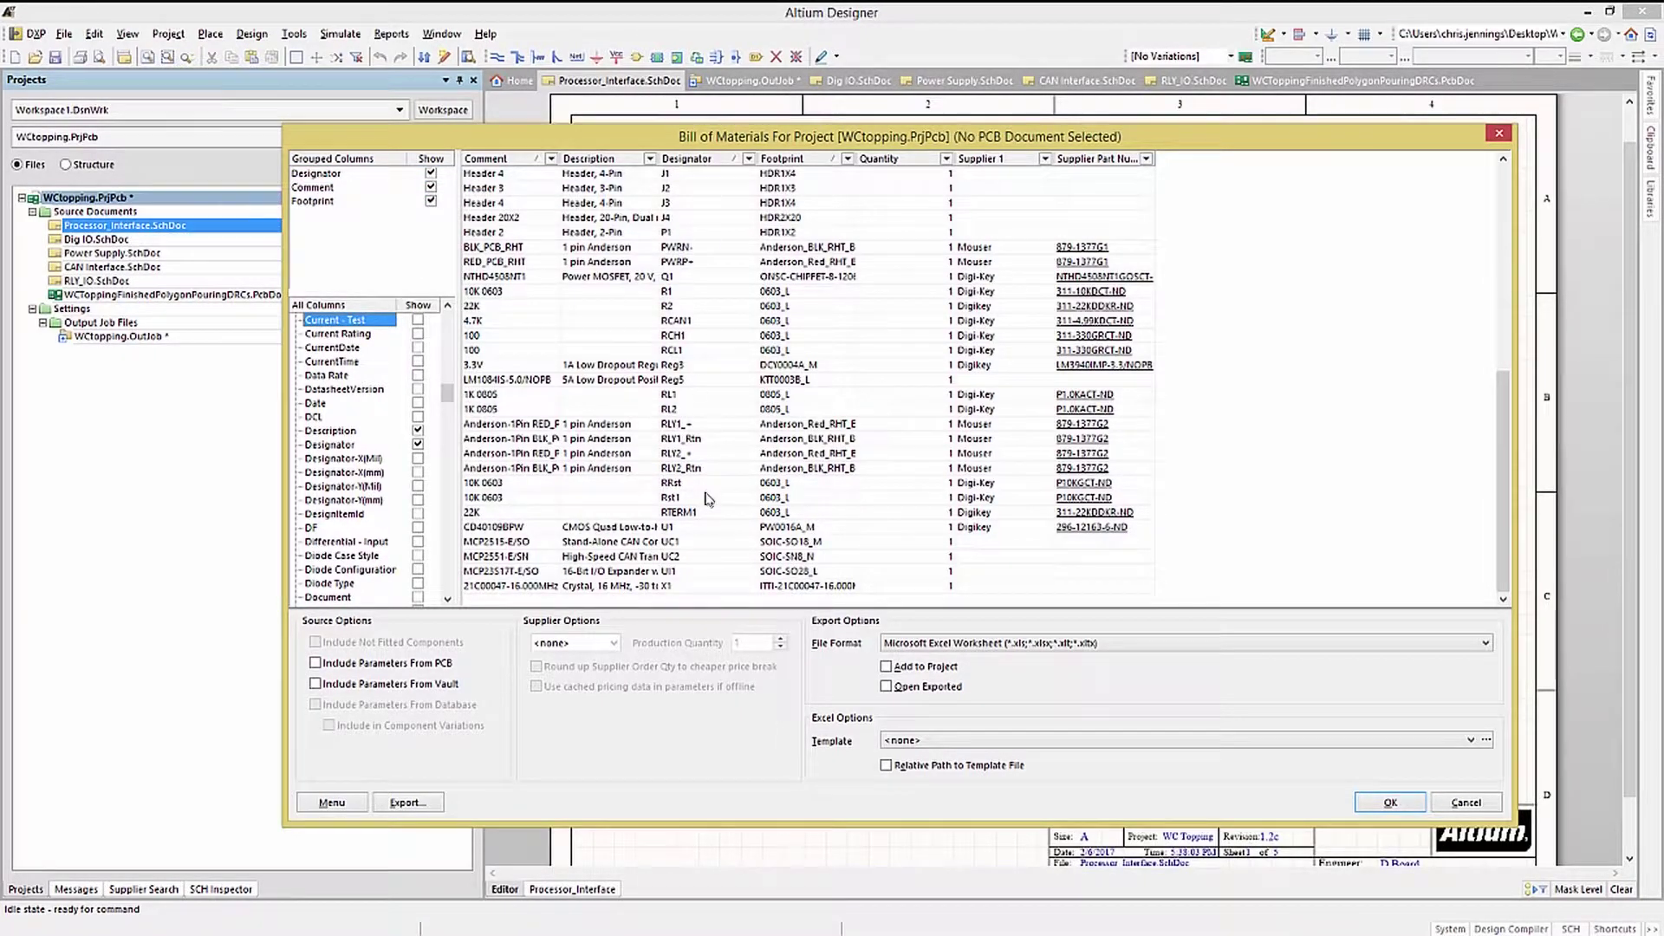
# Sort the BOM by Designator, reverse the order, then ungroup Designator.
pyautogui.click(749, 159)
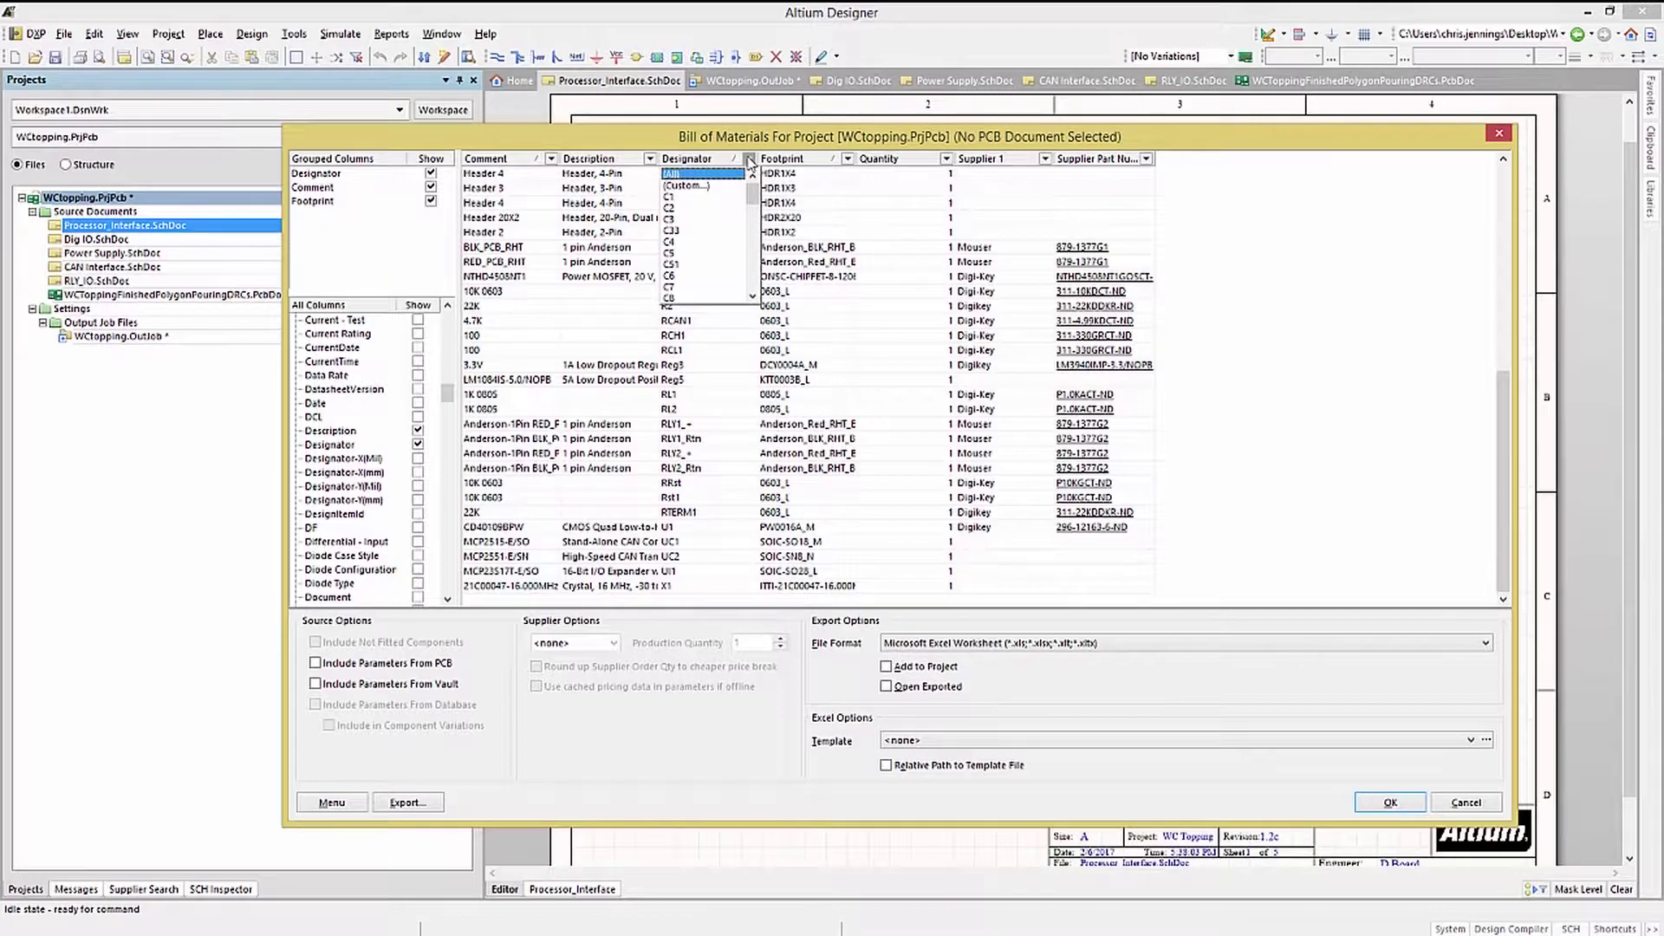
pyautogui.click(699, 174)
pyautogui.click(687, 159)
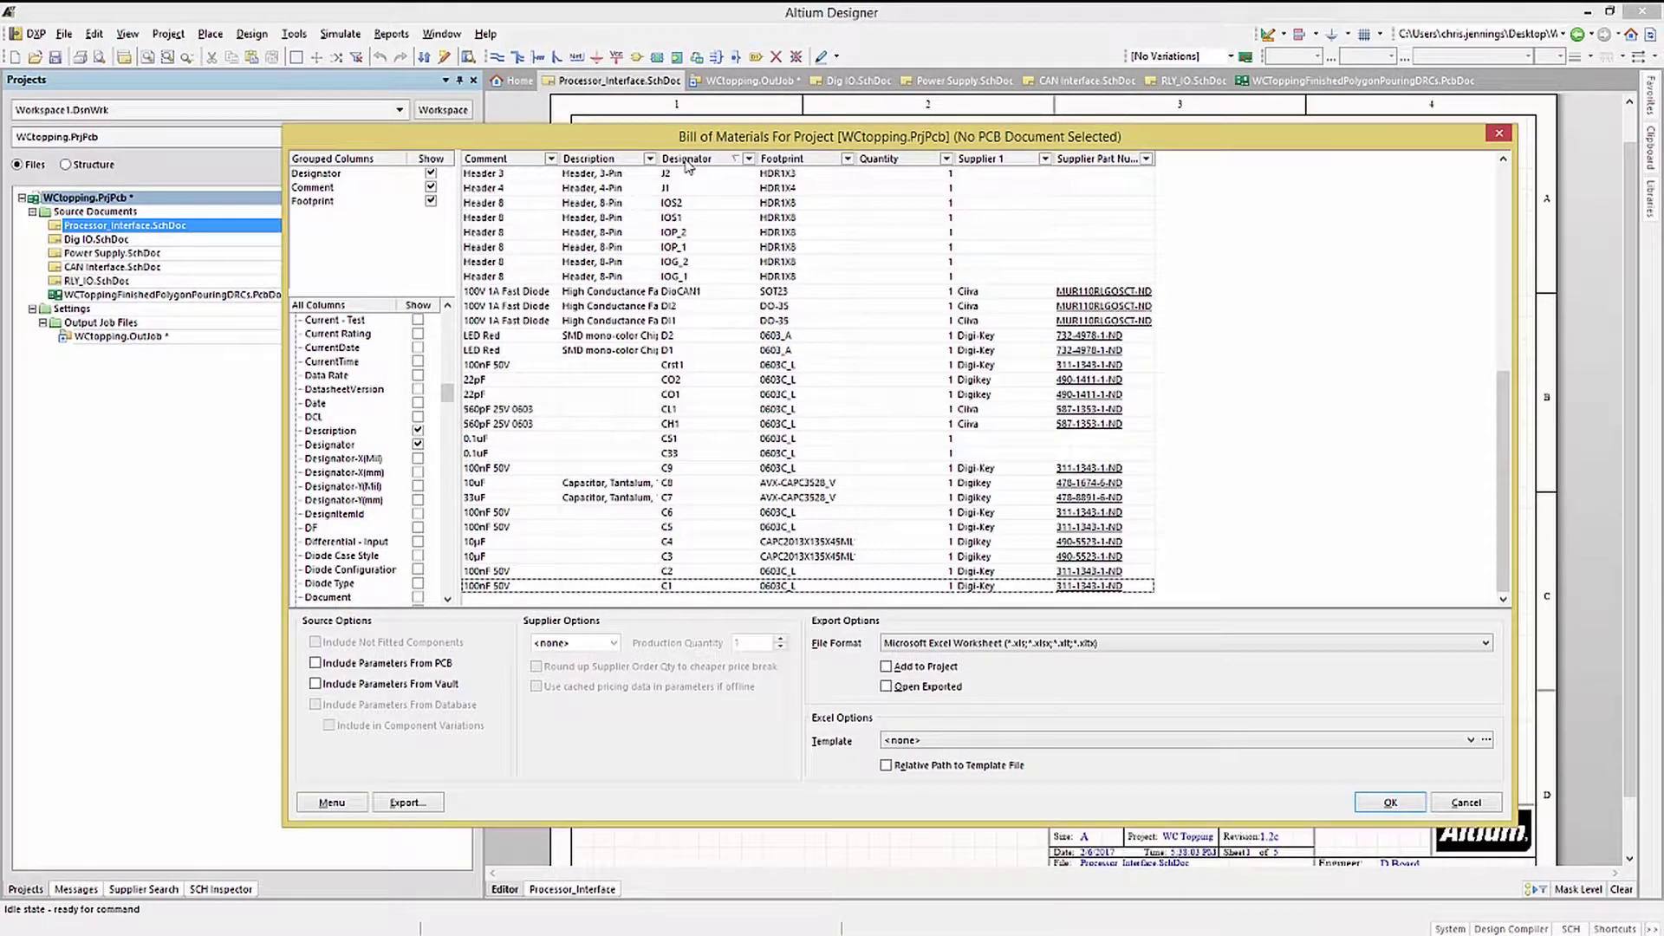
pyautogui.click(688, 159)
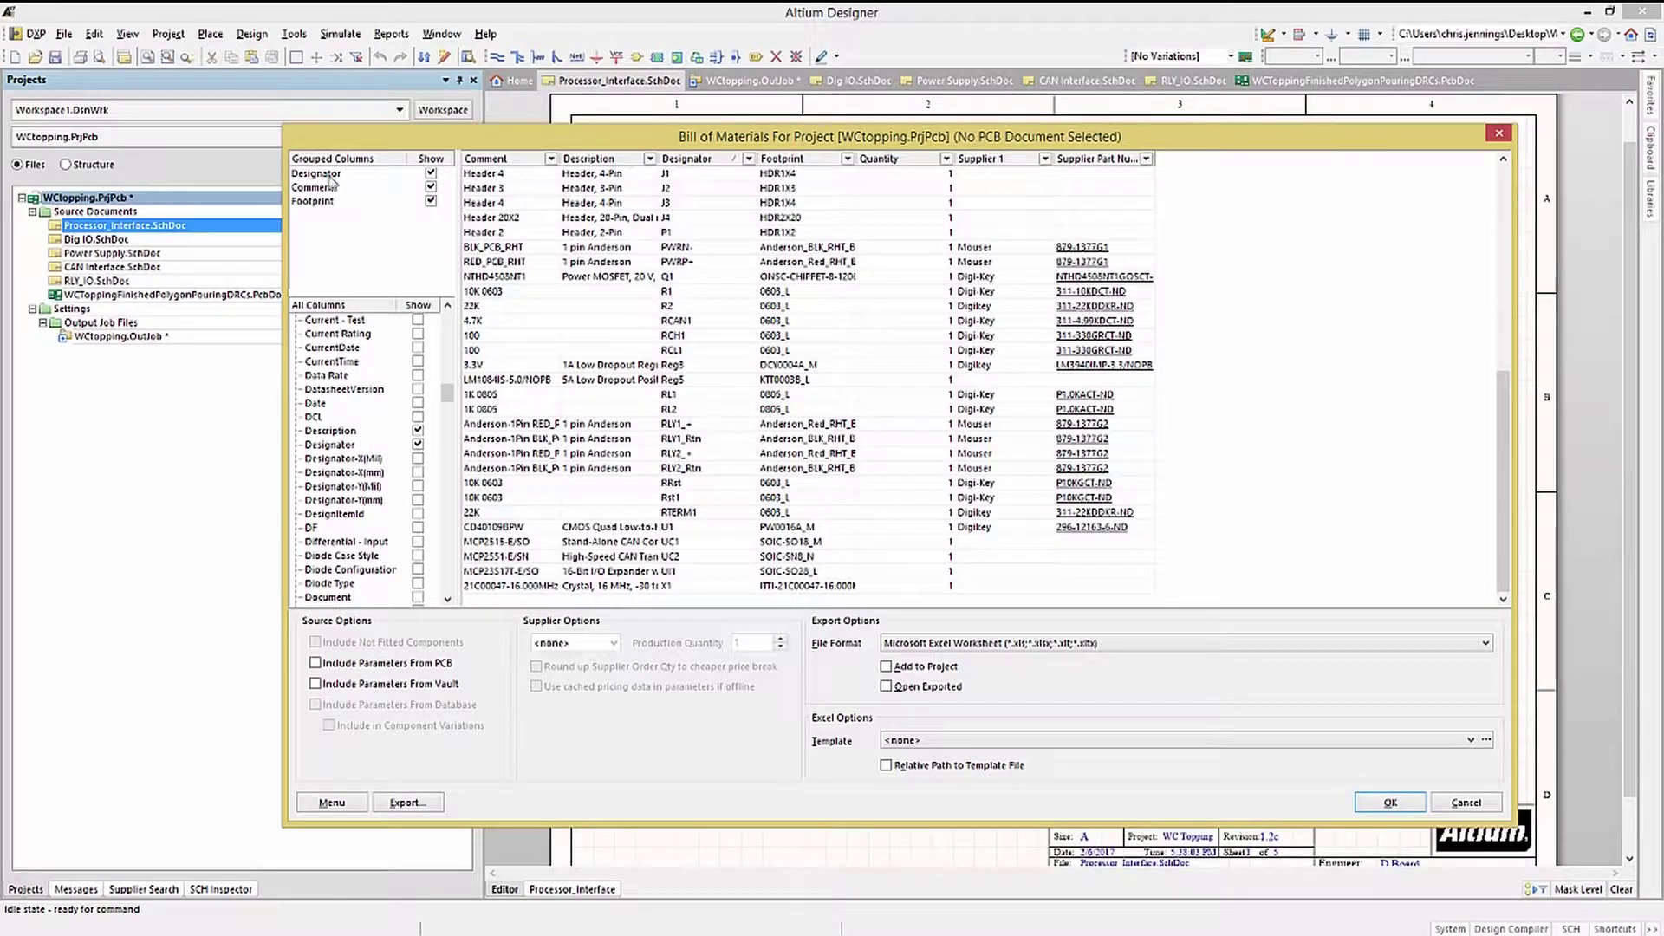
pyautogui.moveTo(330, 178); pyautogui.dragTo(326, 422)
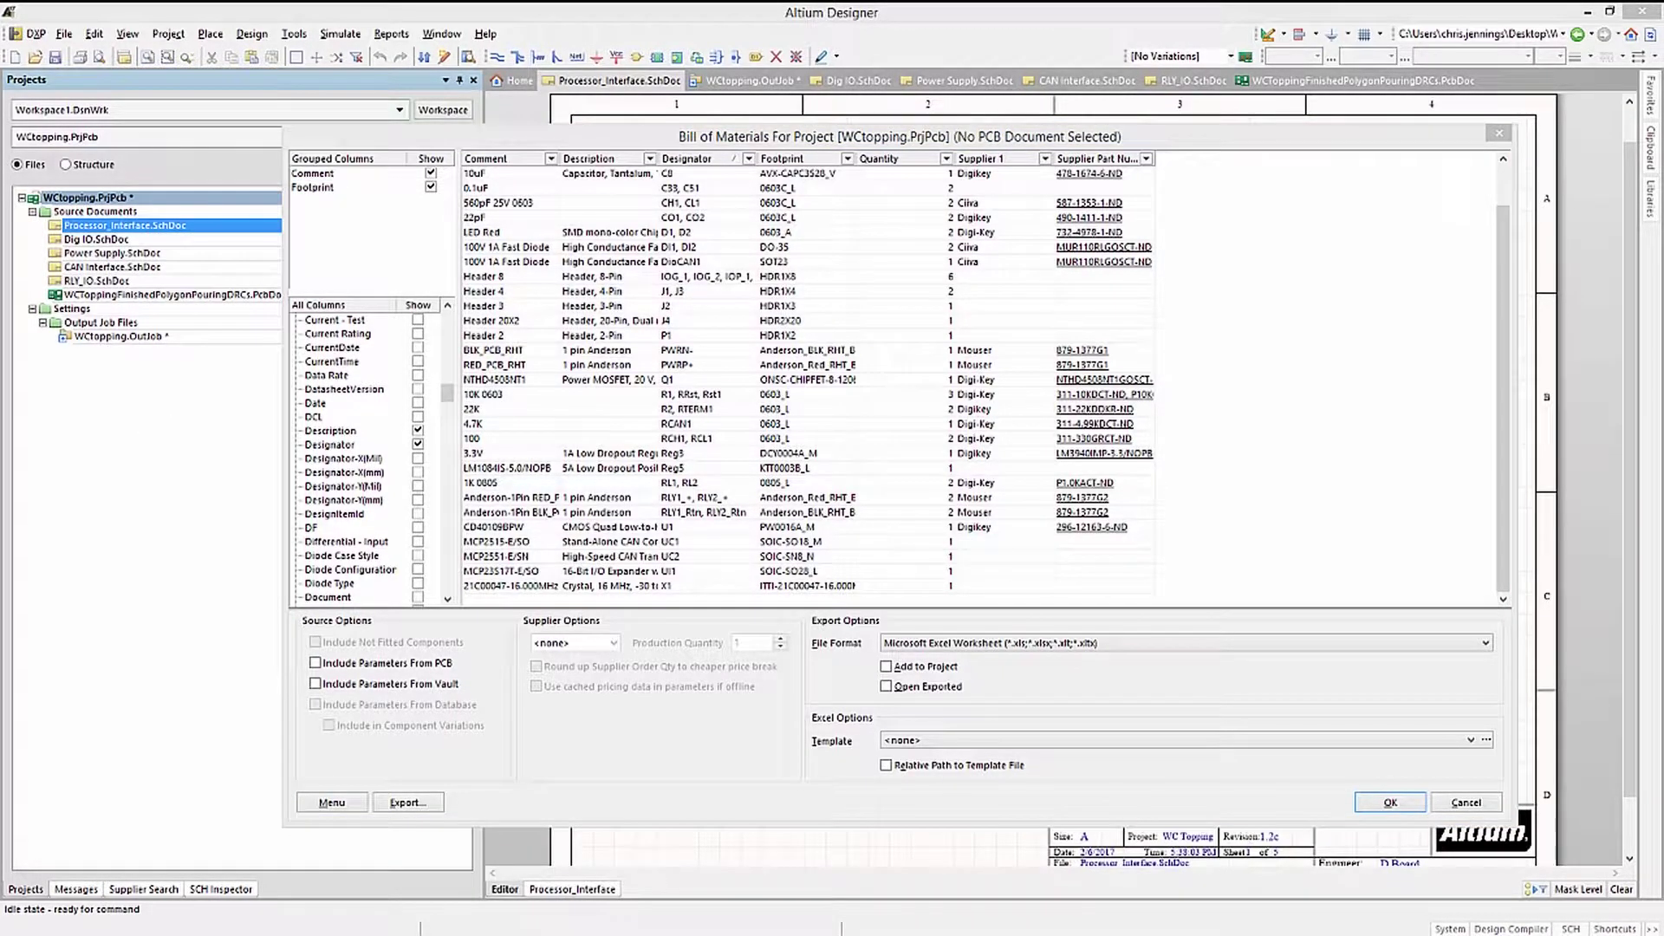
# Enable Add to Project and Open Exported, choose BOM Default Template, and export.
pyautogui.click(885, 668)
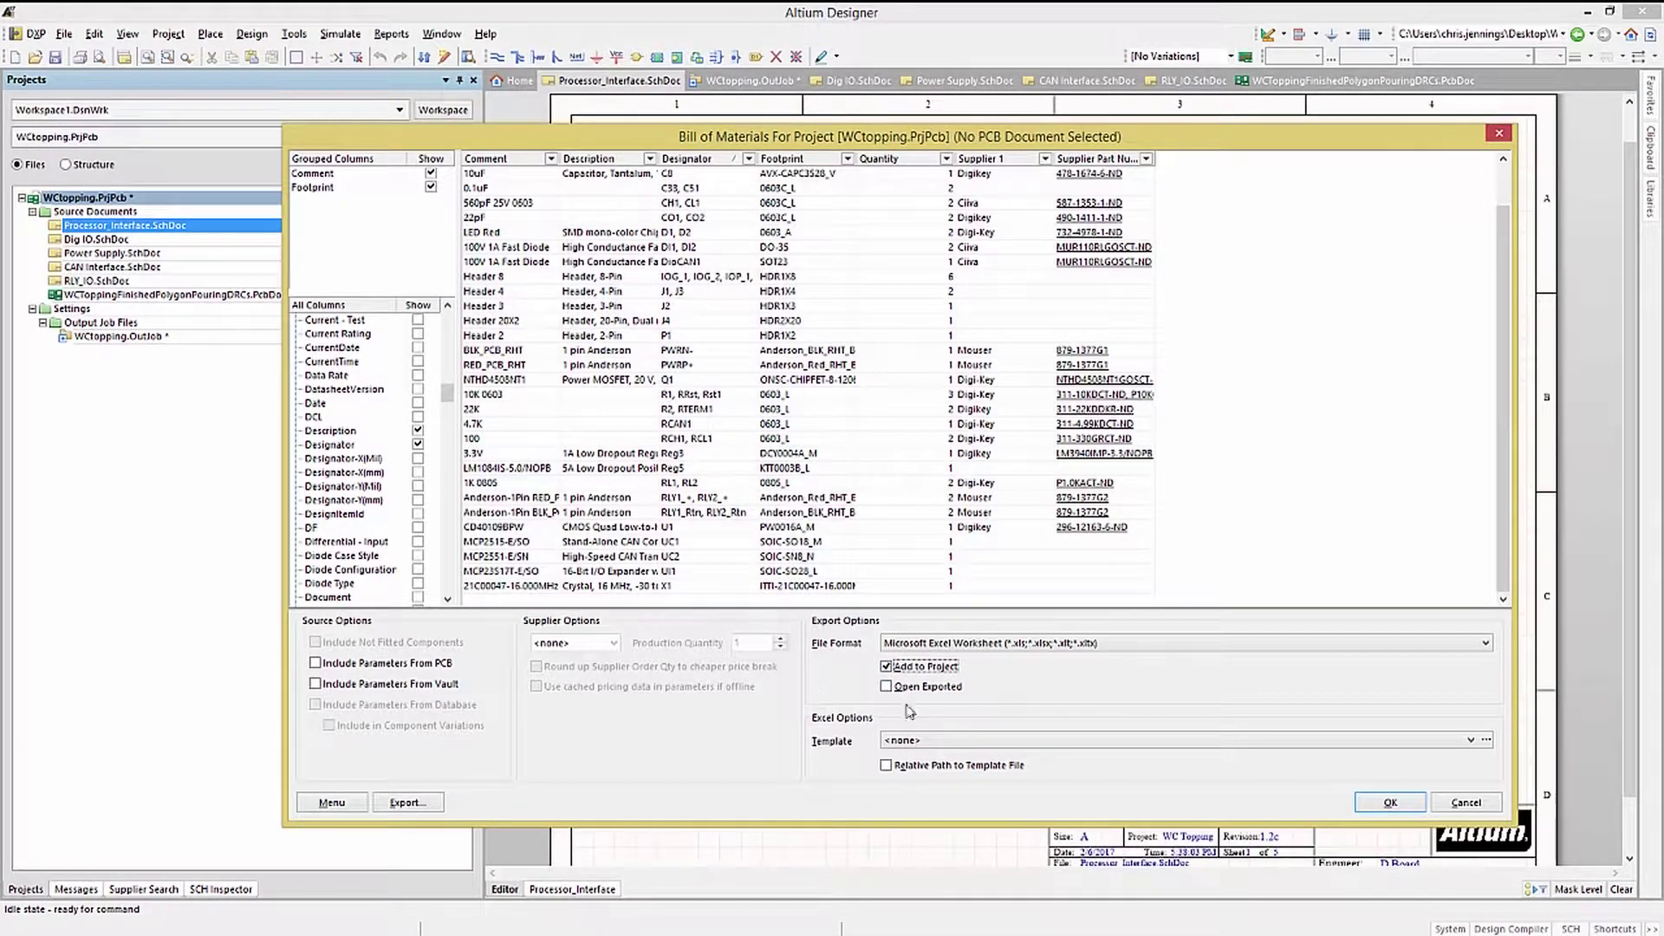
pyautogui.click(887, 688)
pyautogui.click(1474, 742)
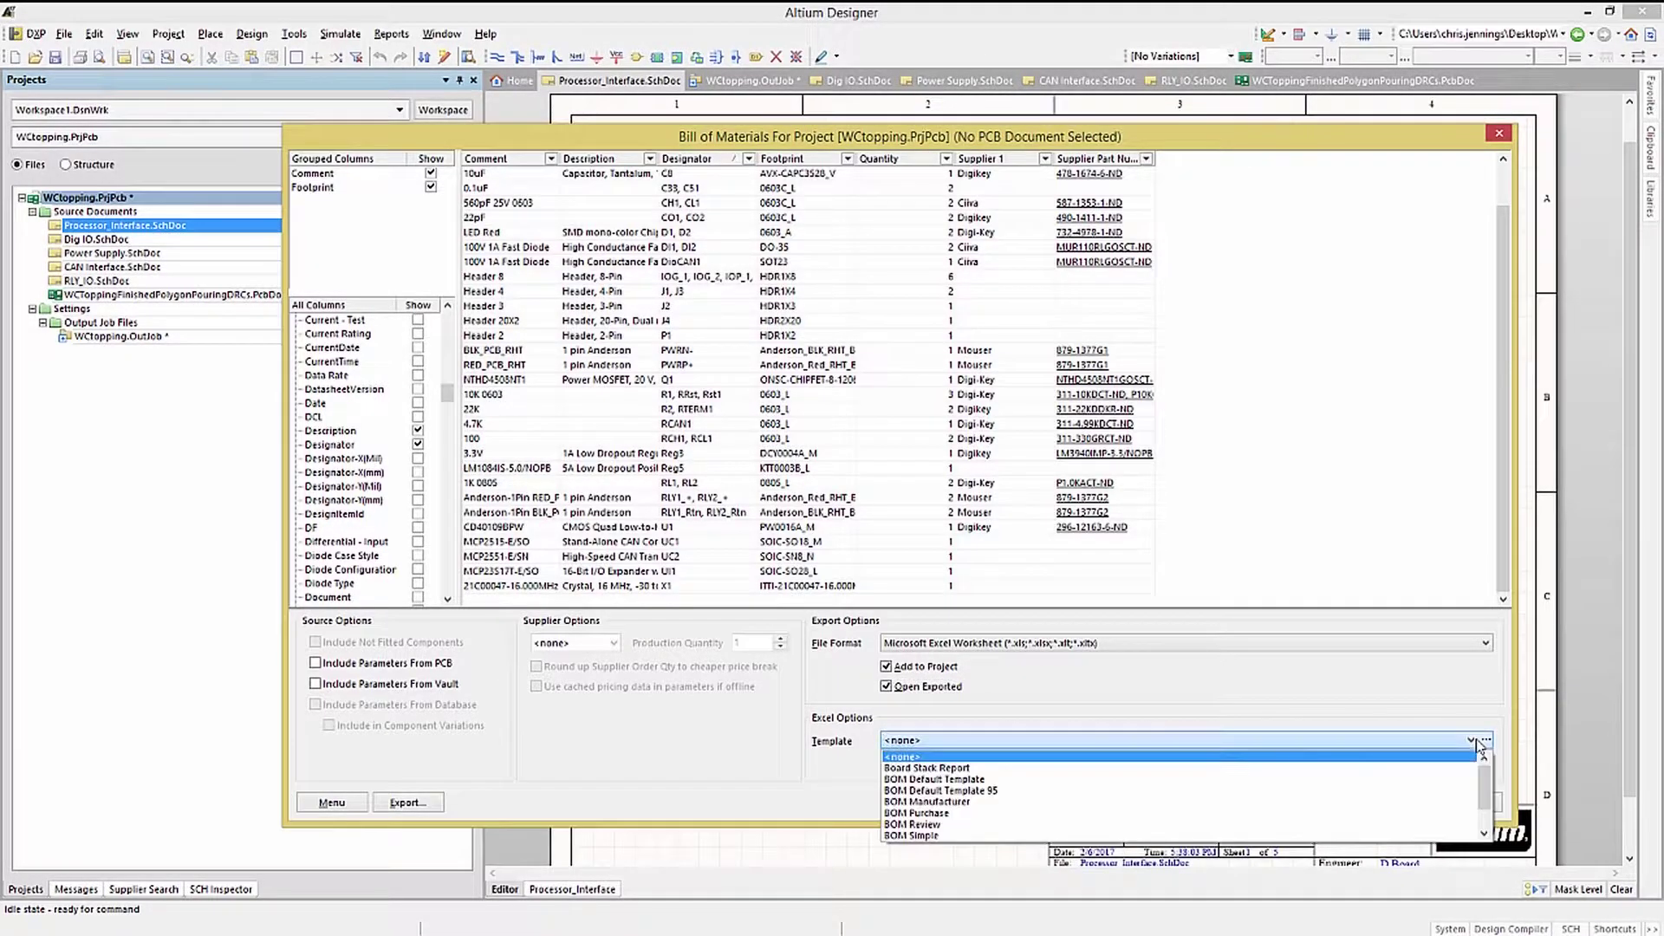
pyautogui.click(931, 780)
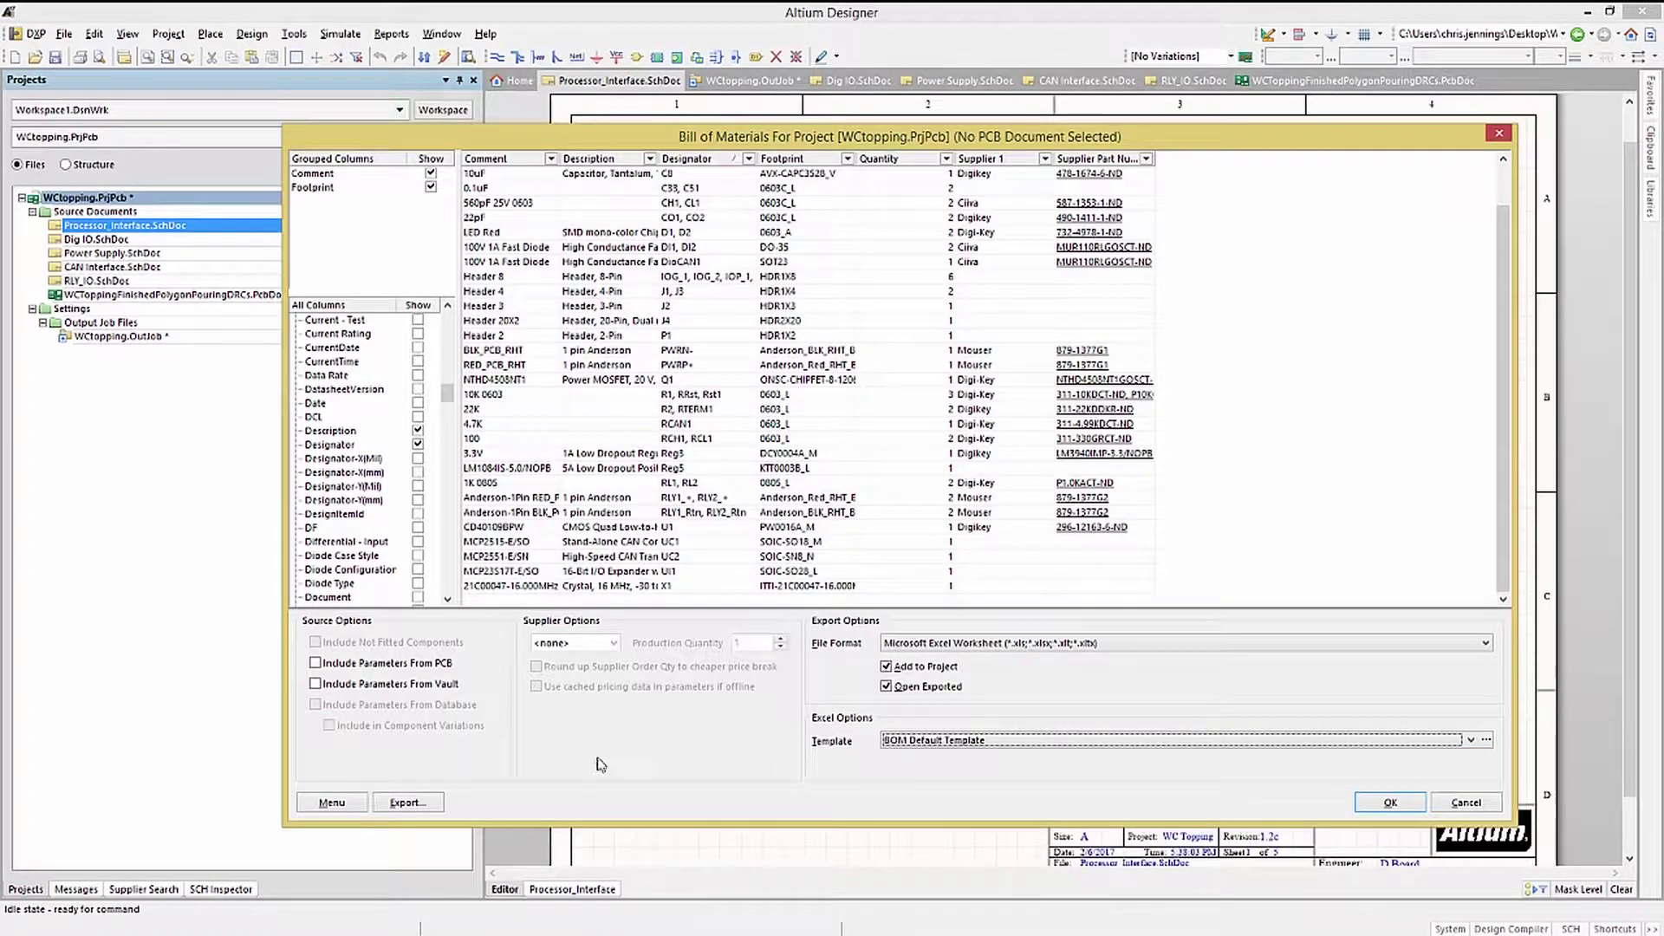
pyautogui.click(407, 803)
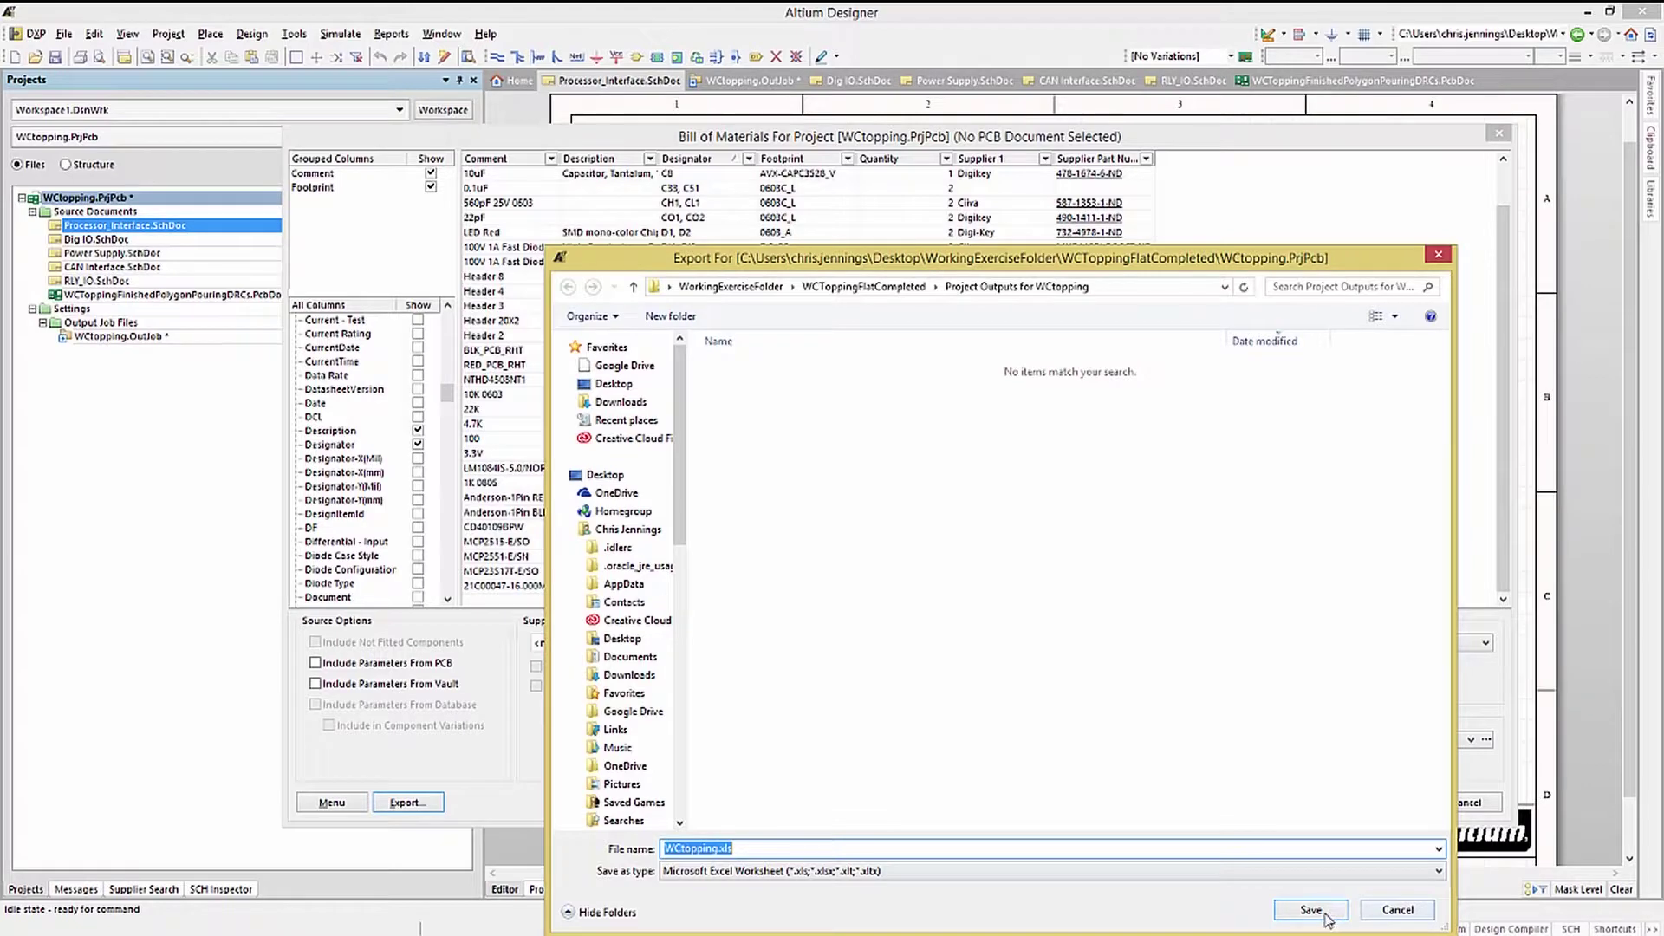
# Save the BOM as WCtopping.xls and widen the Description and B columns in Excel.
pyautogui.click(1325, 912)
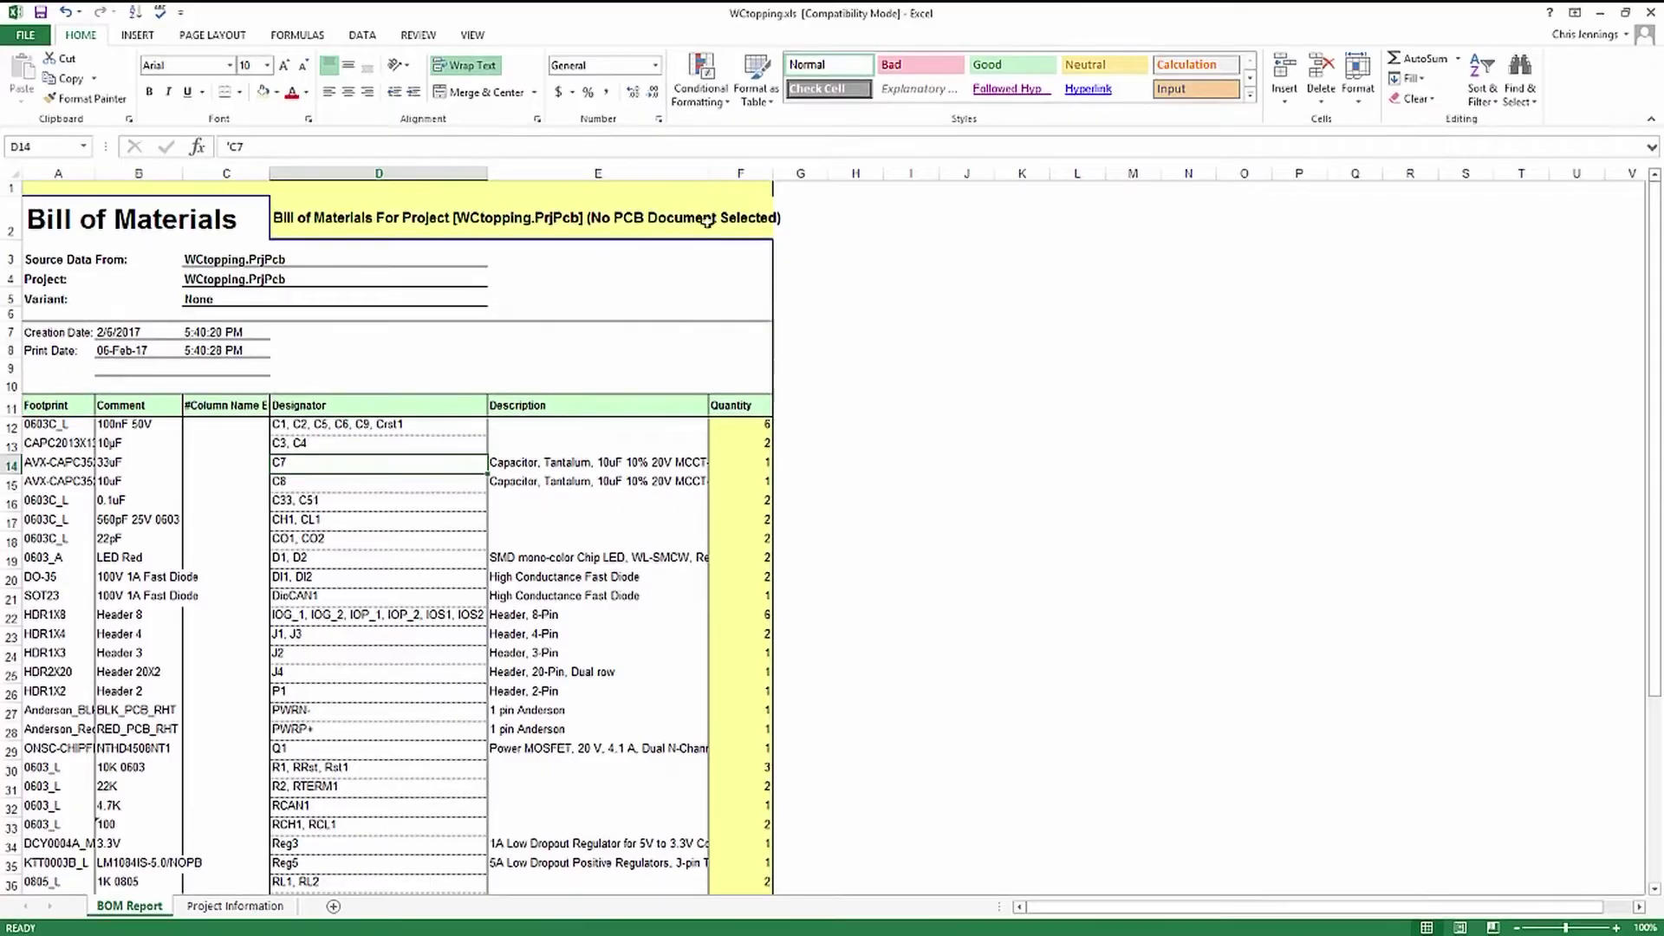
pyautogui.moveTo(705, 173); pyautogui.dragTo(871, 174)
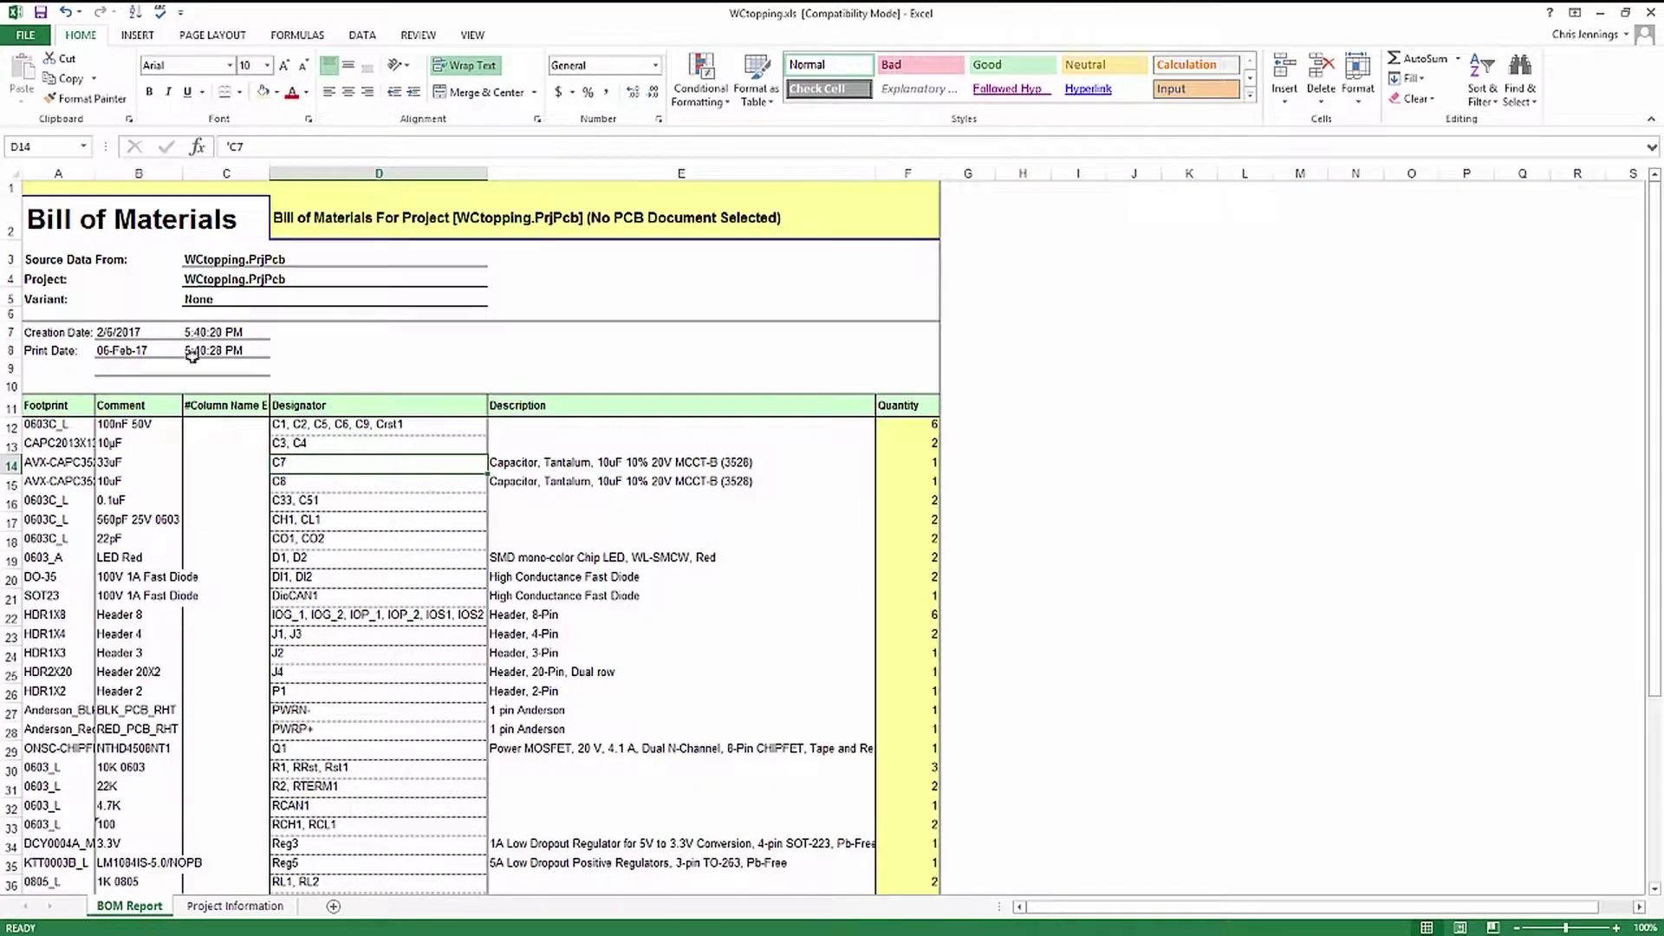
pyautogui.moveTo(185, 174); pyautogui.dragTo(278, 176)
pyautogui.scroll(-1, 1635, 530)
pyautogui.scroll(1, 1589, 543)
# Set the BOM export template to none and export the file again.
pyautogui.hotkey('alt', 'Tab')
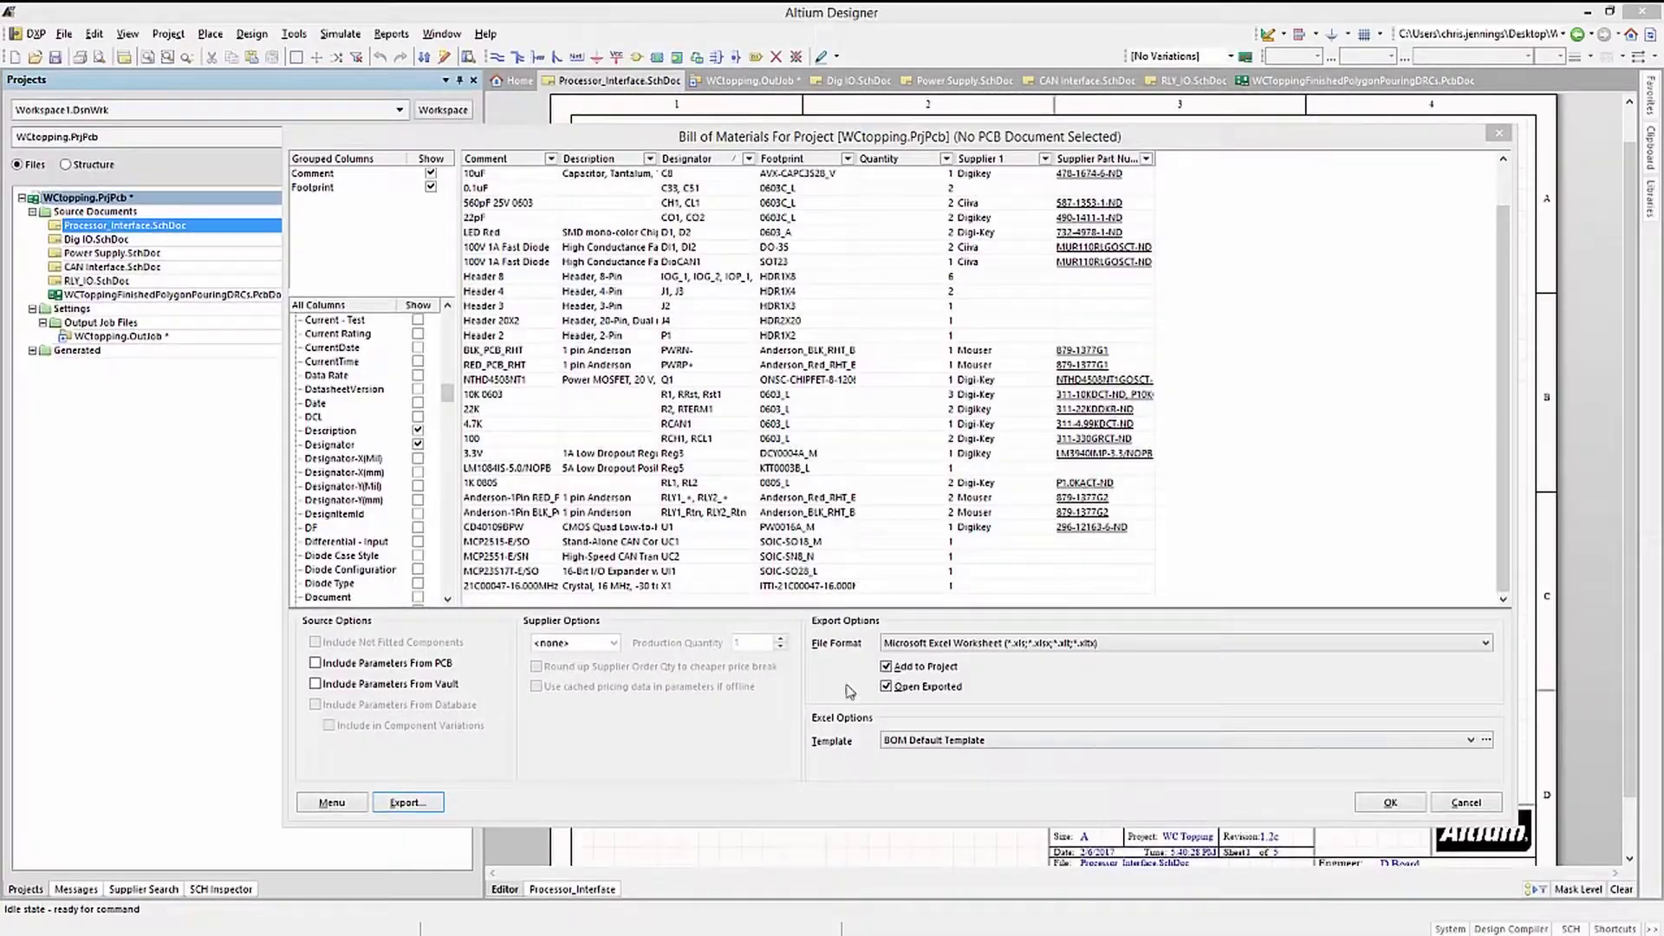
pyautogui.click(1471, 740)
pyautogui.scroll(3, 1471, 780)
pyautogui.click(1213, 757)
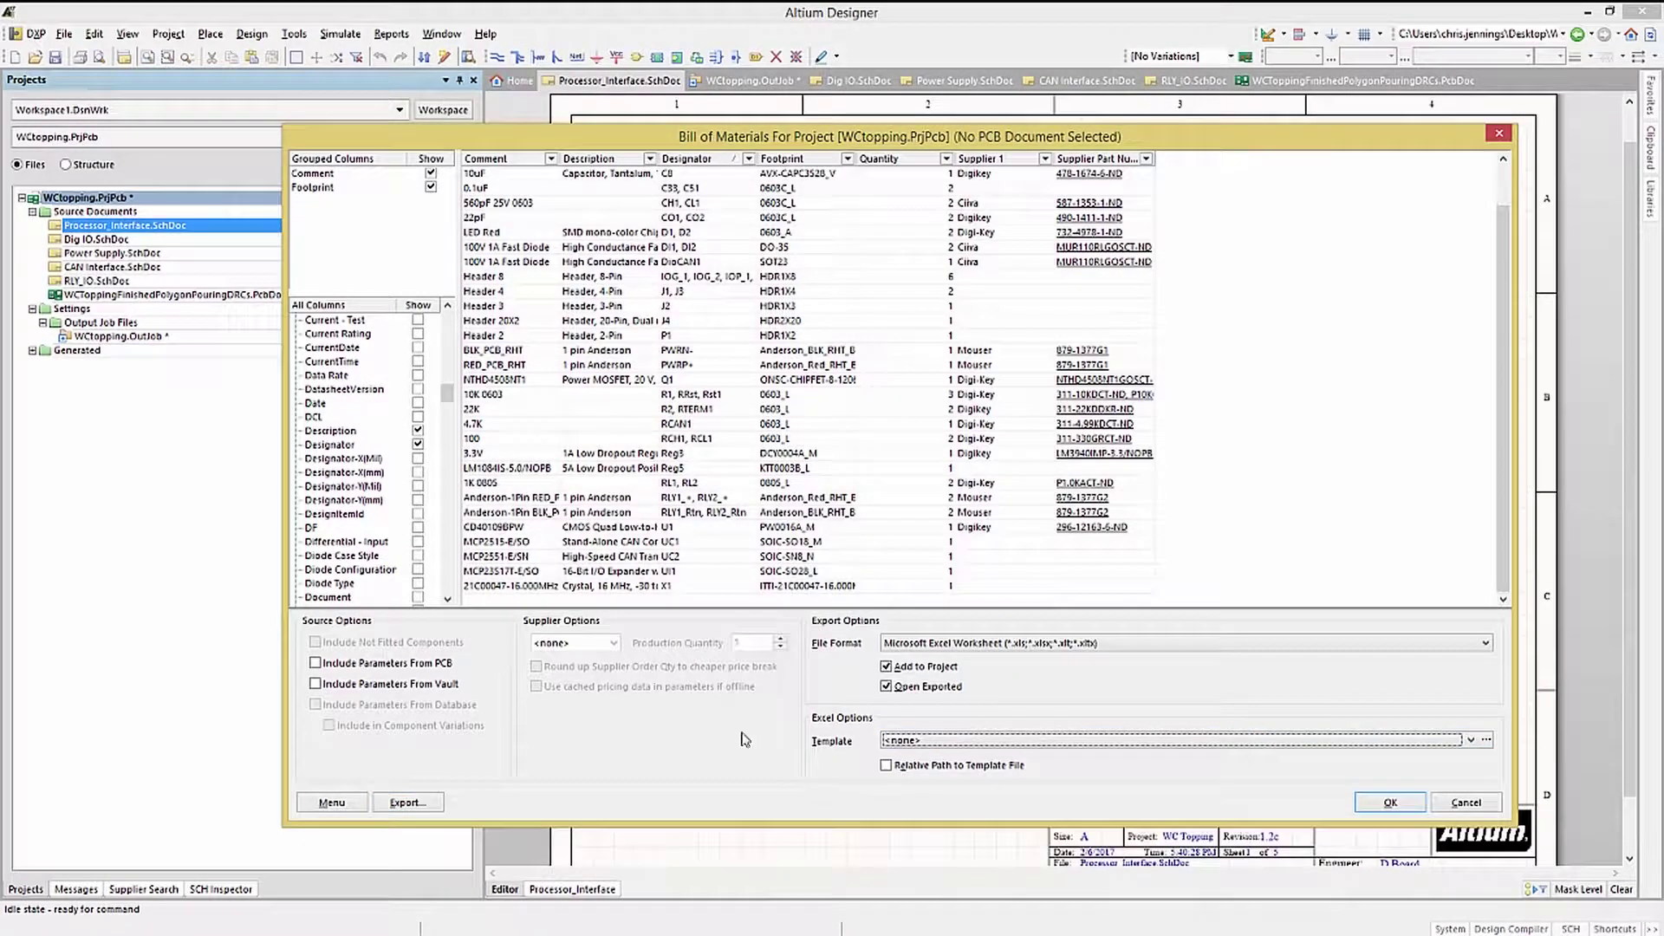
pyautogui.click(415, 803)
pyautogui.press('Return')
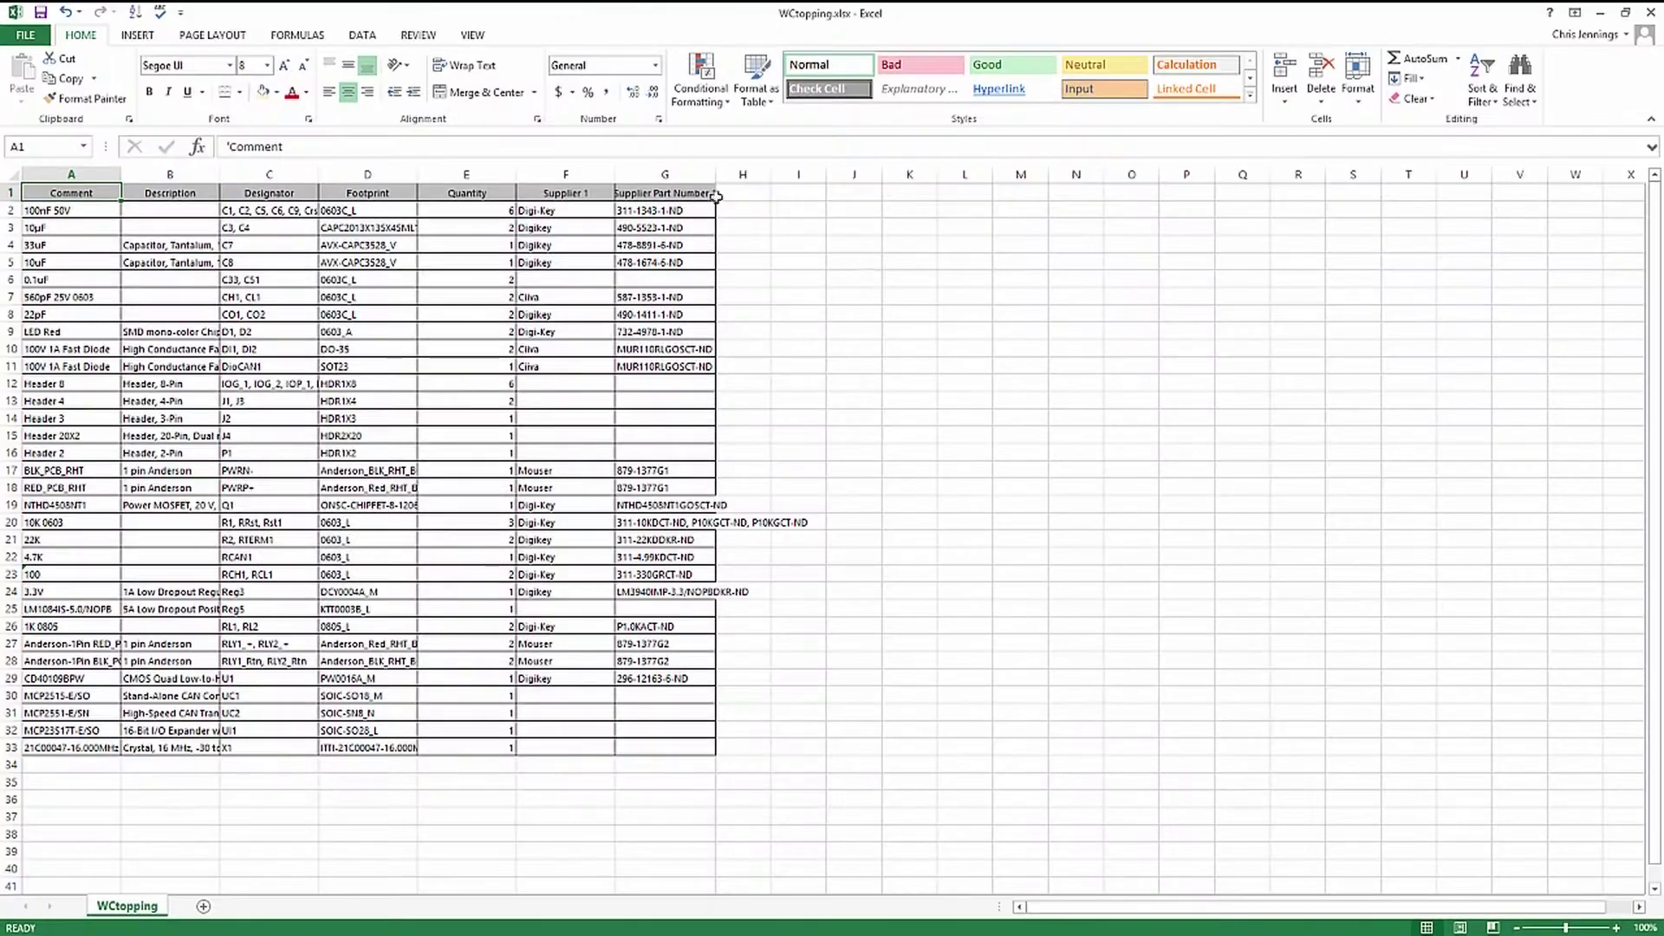
# Auto-fit columns G and D, inspect the supplier columns, then close without saving.
pyautogui.doubleClick(716, 174)
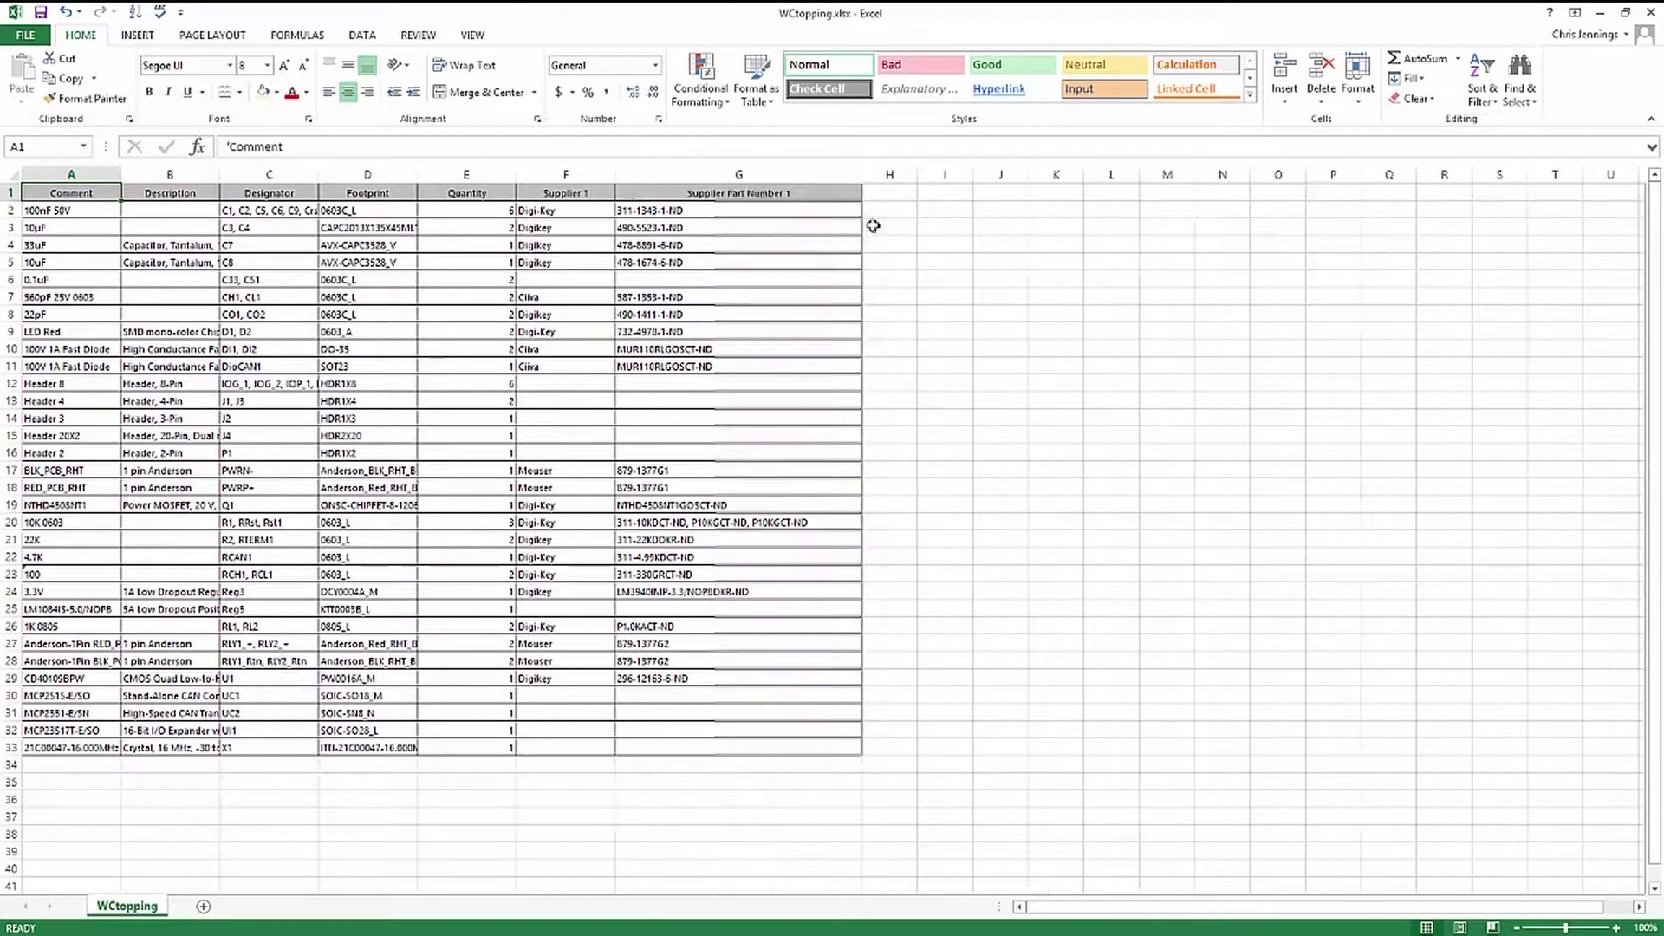
pyautogui.doubleClick(417, 172)
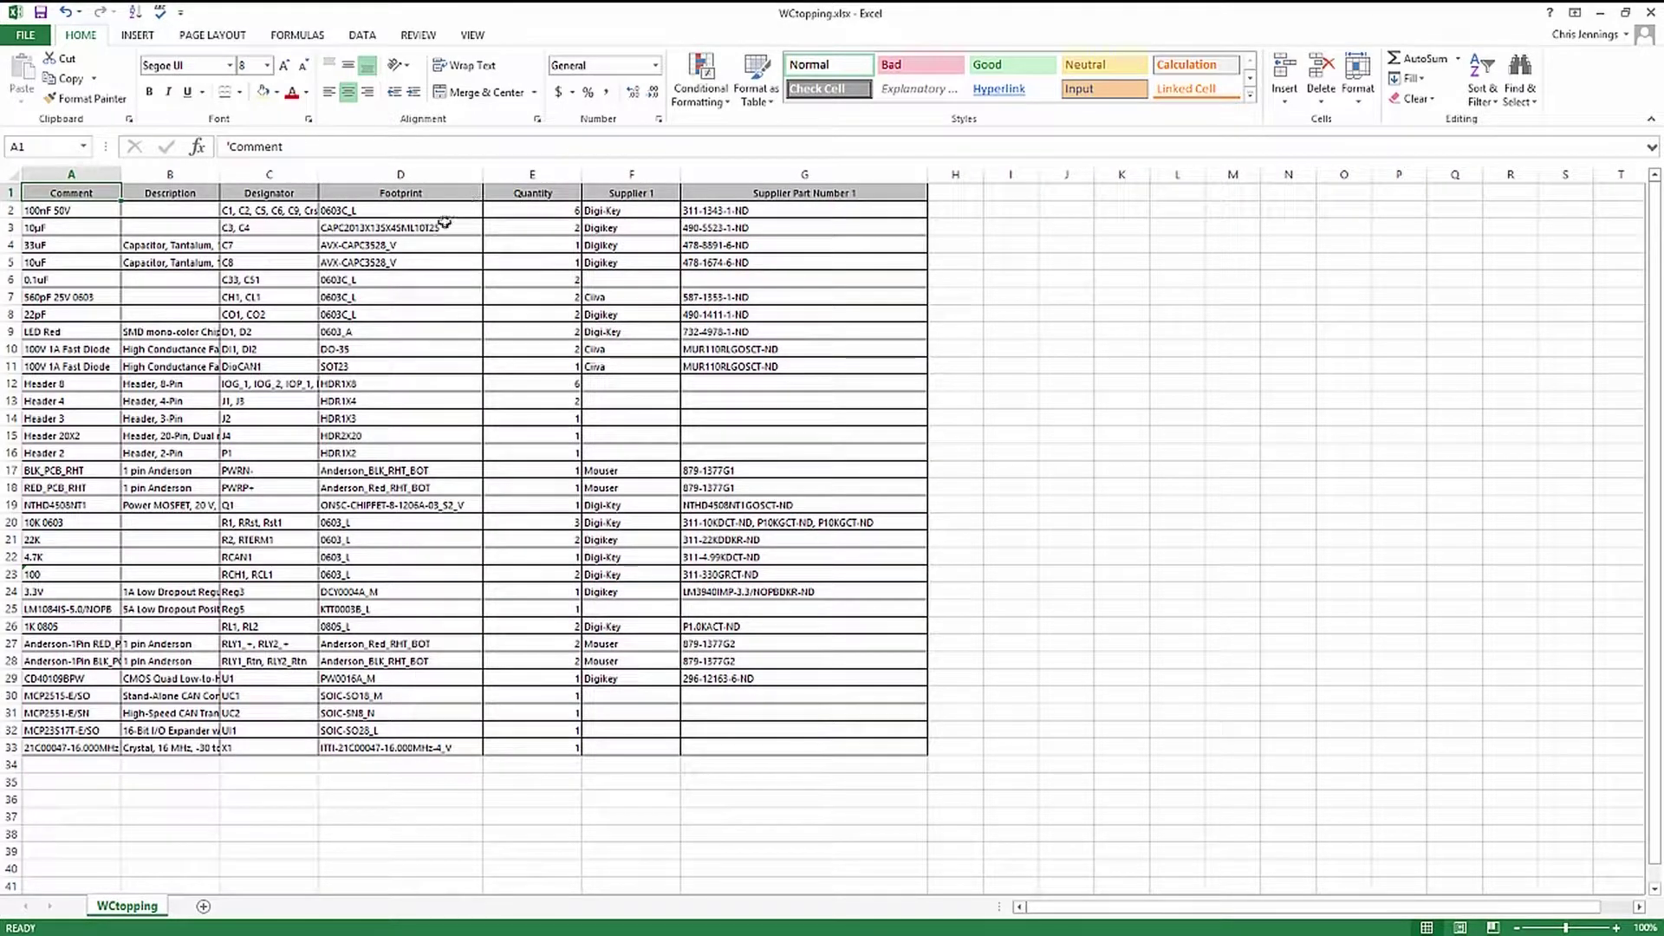
pyautogui.click(805, 174)
pyautogui.keyDown('shift'); pyautogui.click(631, 175); pyautogui.keyUp('shift')
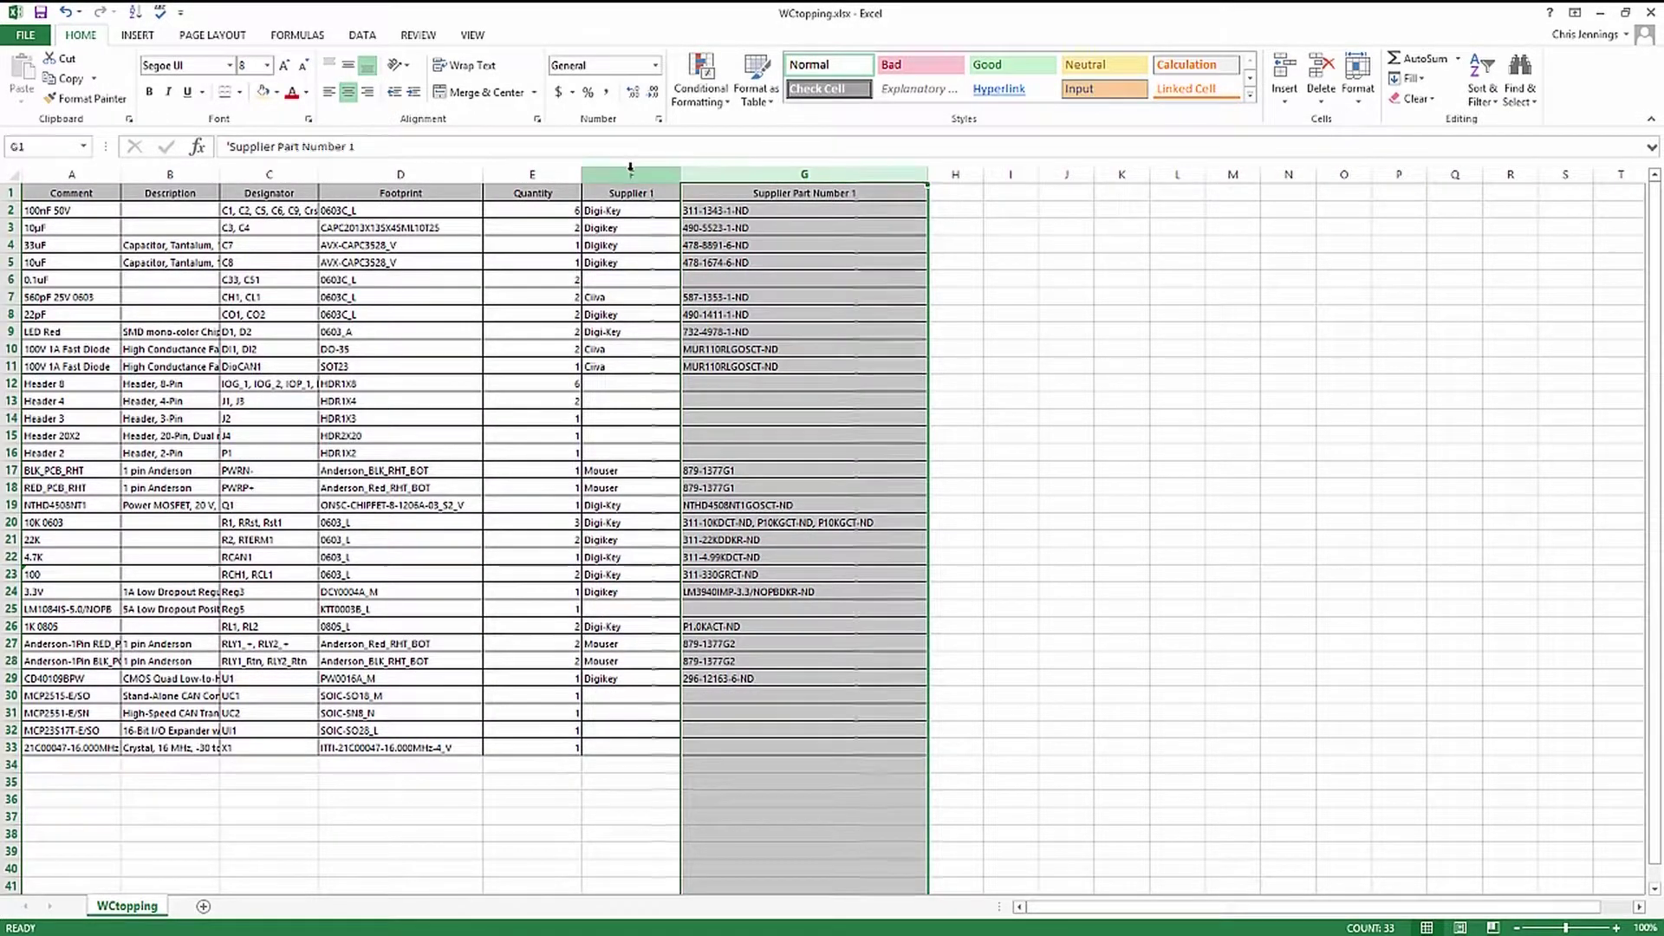
pyautogui.click(631, 174)
pyautogui.click(1120, 331)
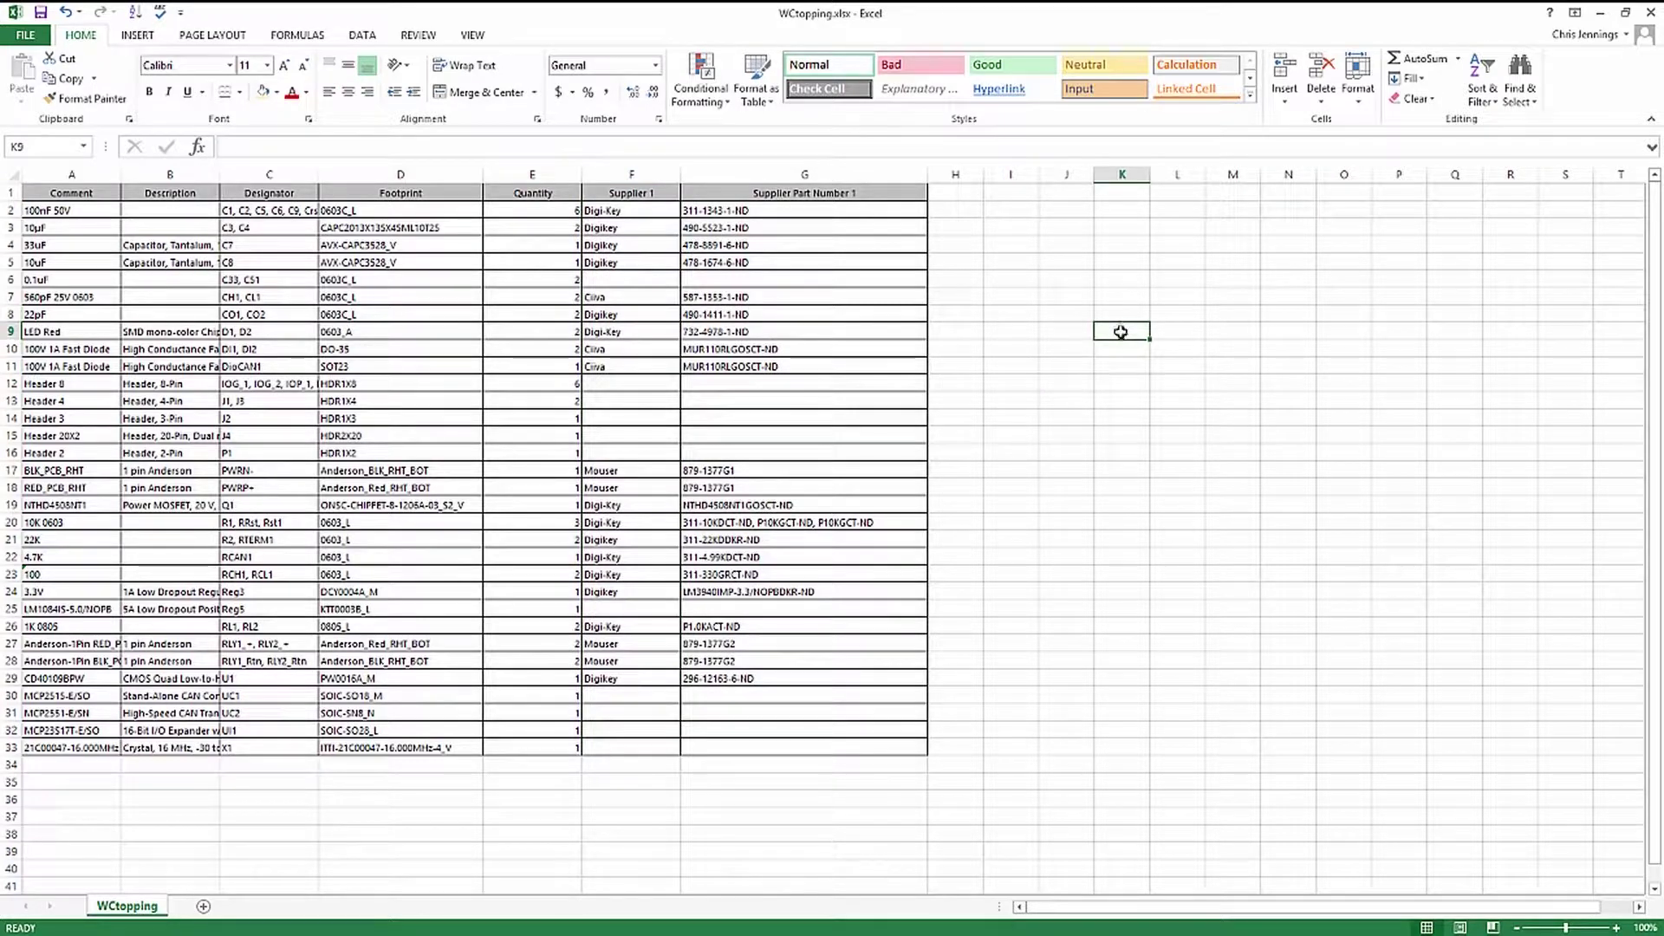
pyautogui.click(1649, 14)
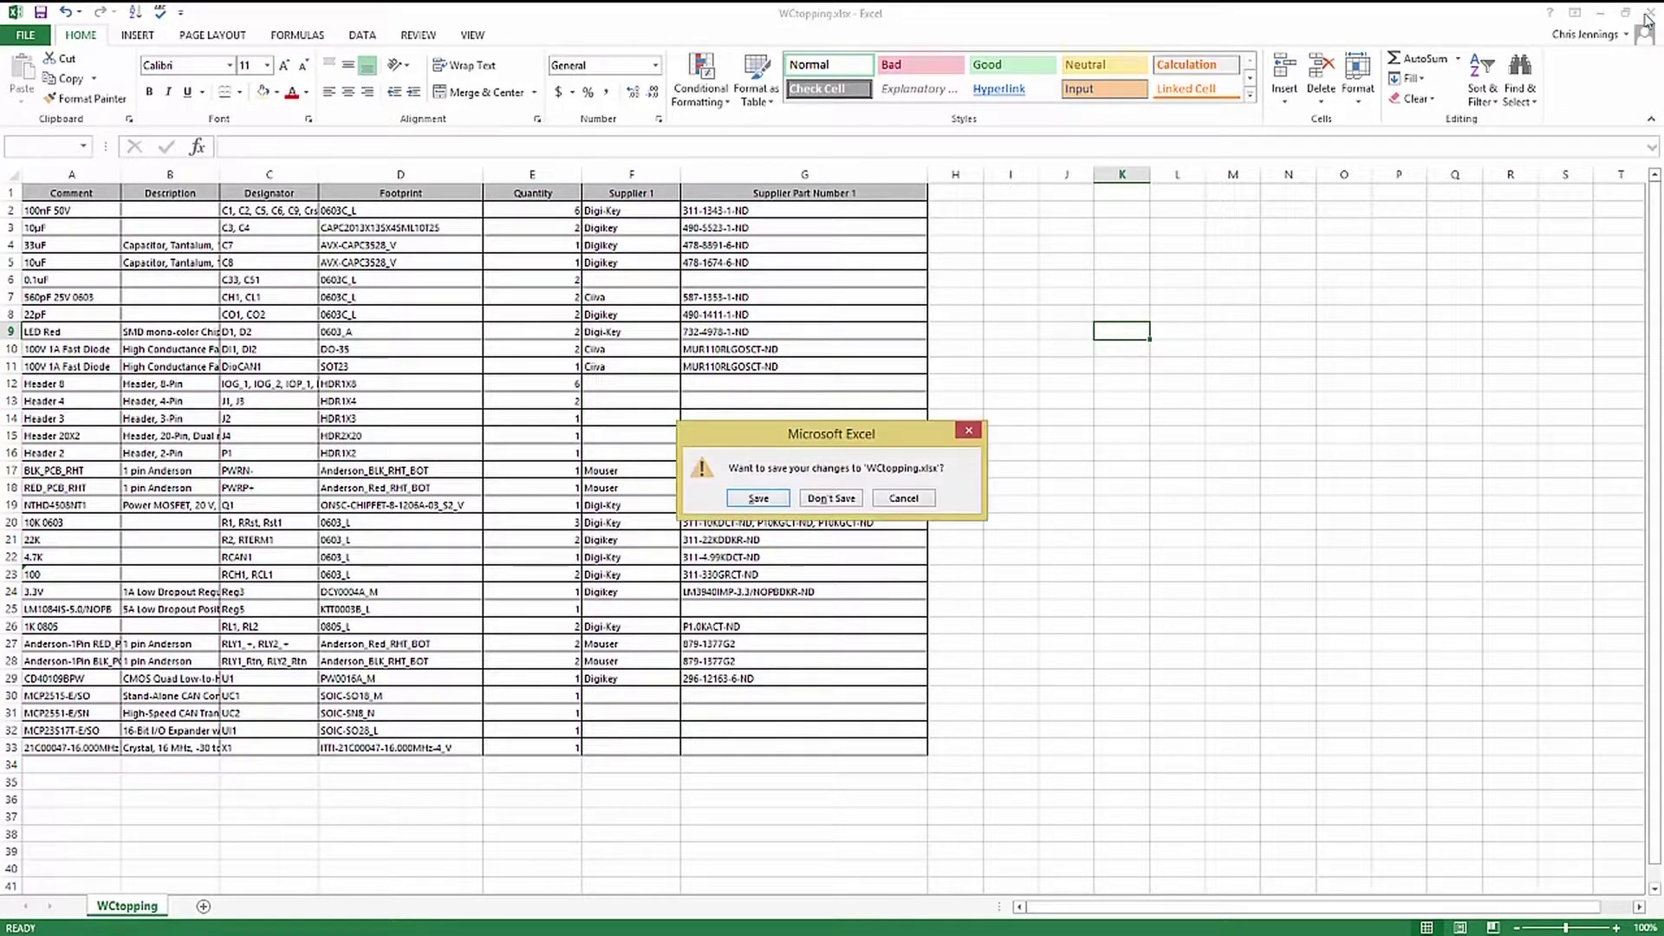
pyautogui.click(831, 498)
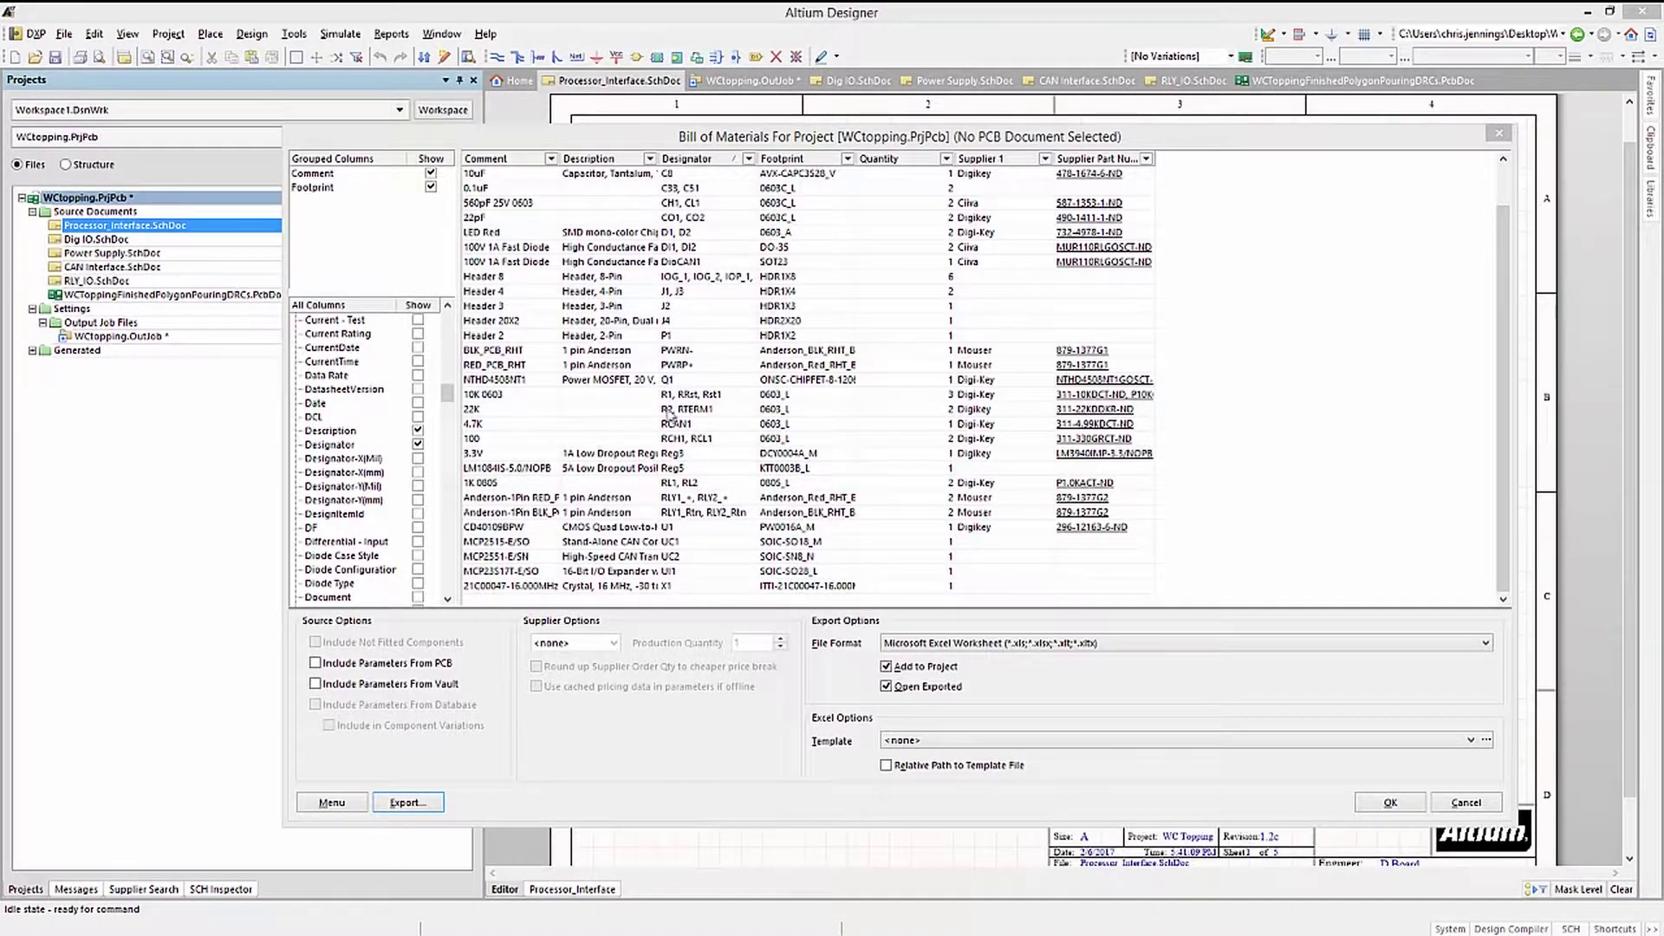
# Close the Bill of Materials, jump to C33 with J C, and inspect its properties.
pyautogui.click(526, 189)
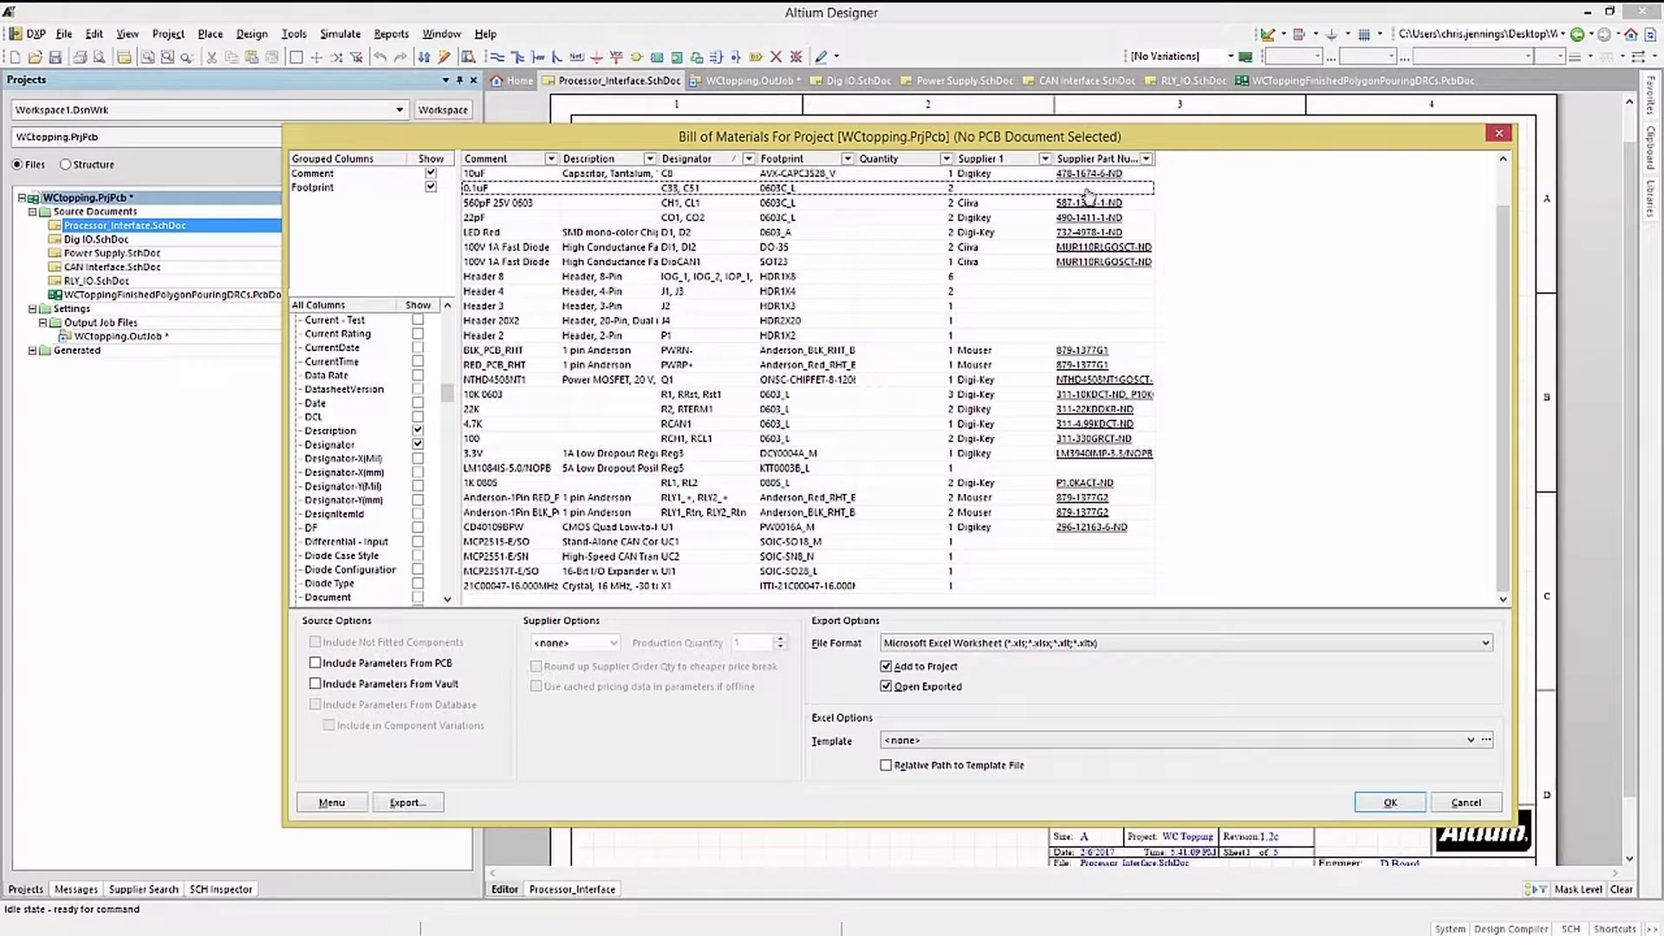
pyautogui.click(1391, 803)
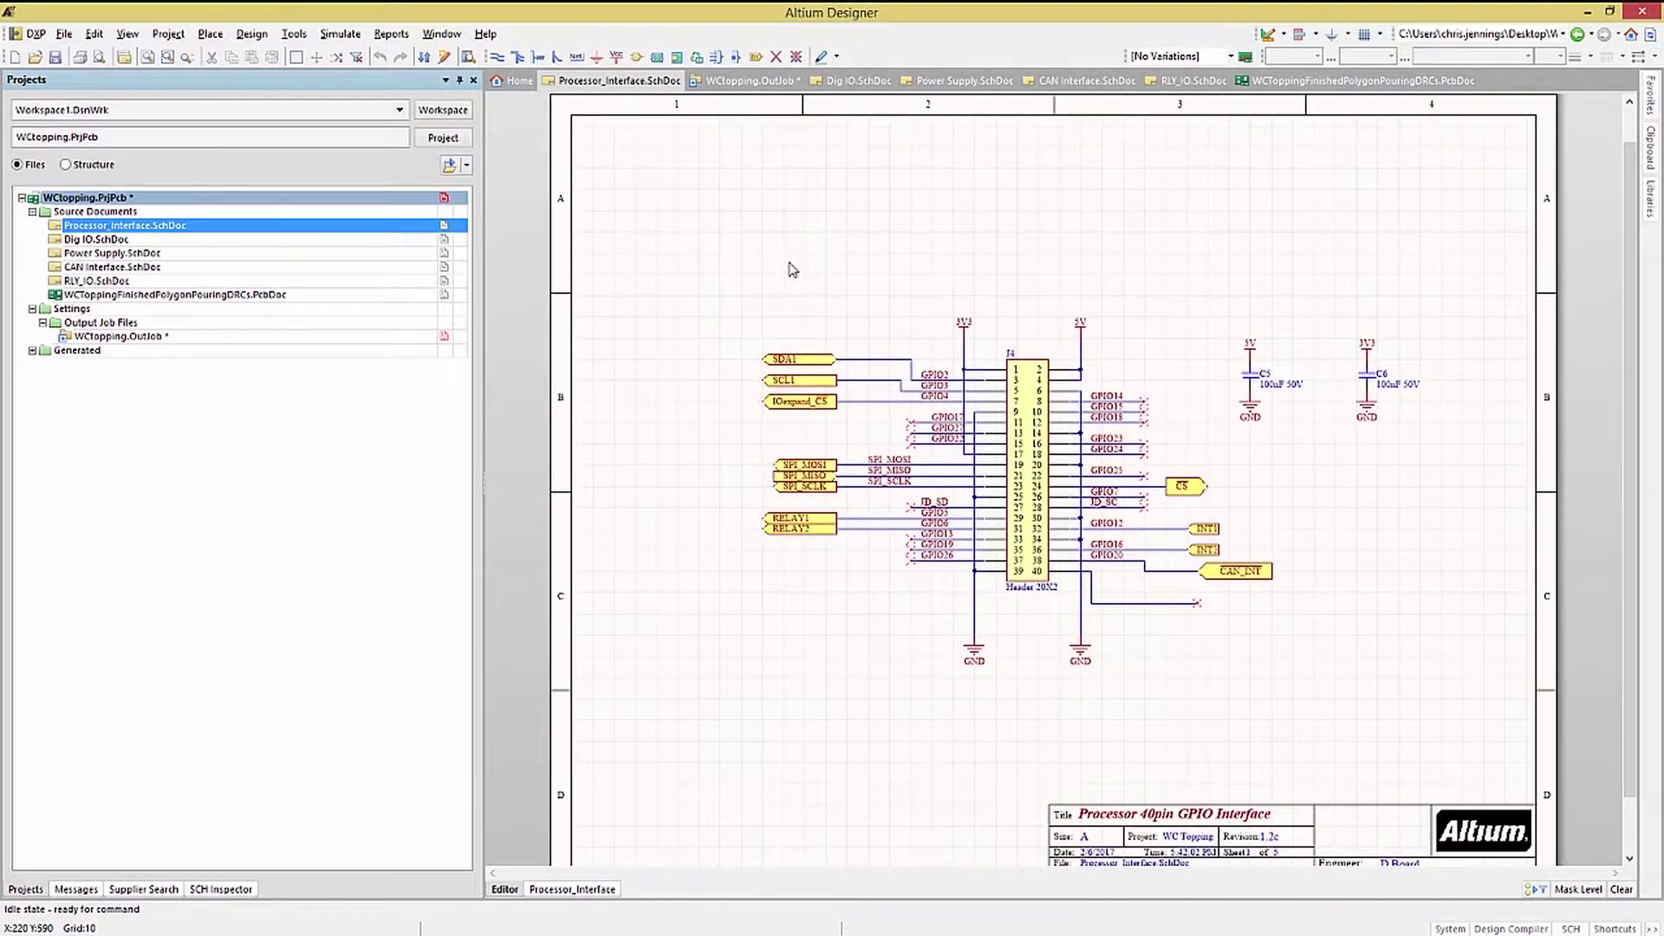
pyautogui.press('j')
pyautogui.press('c')
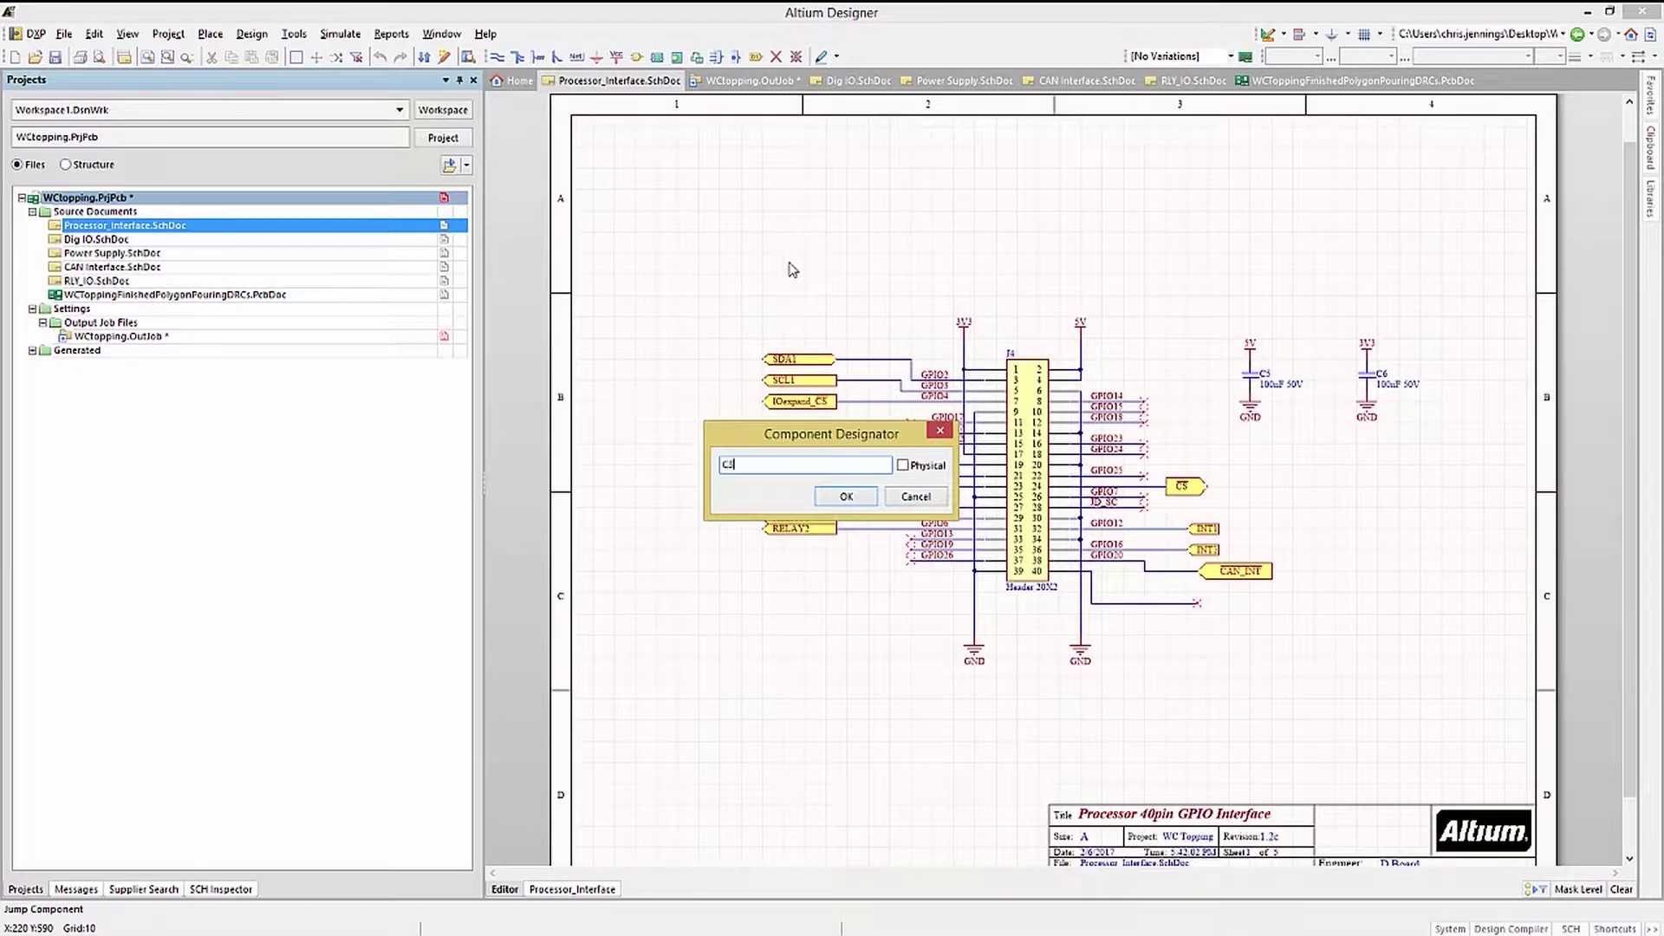
pyautogui.press('Return')
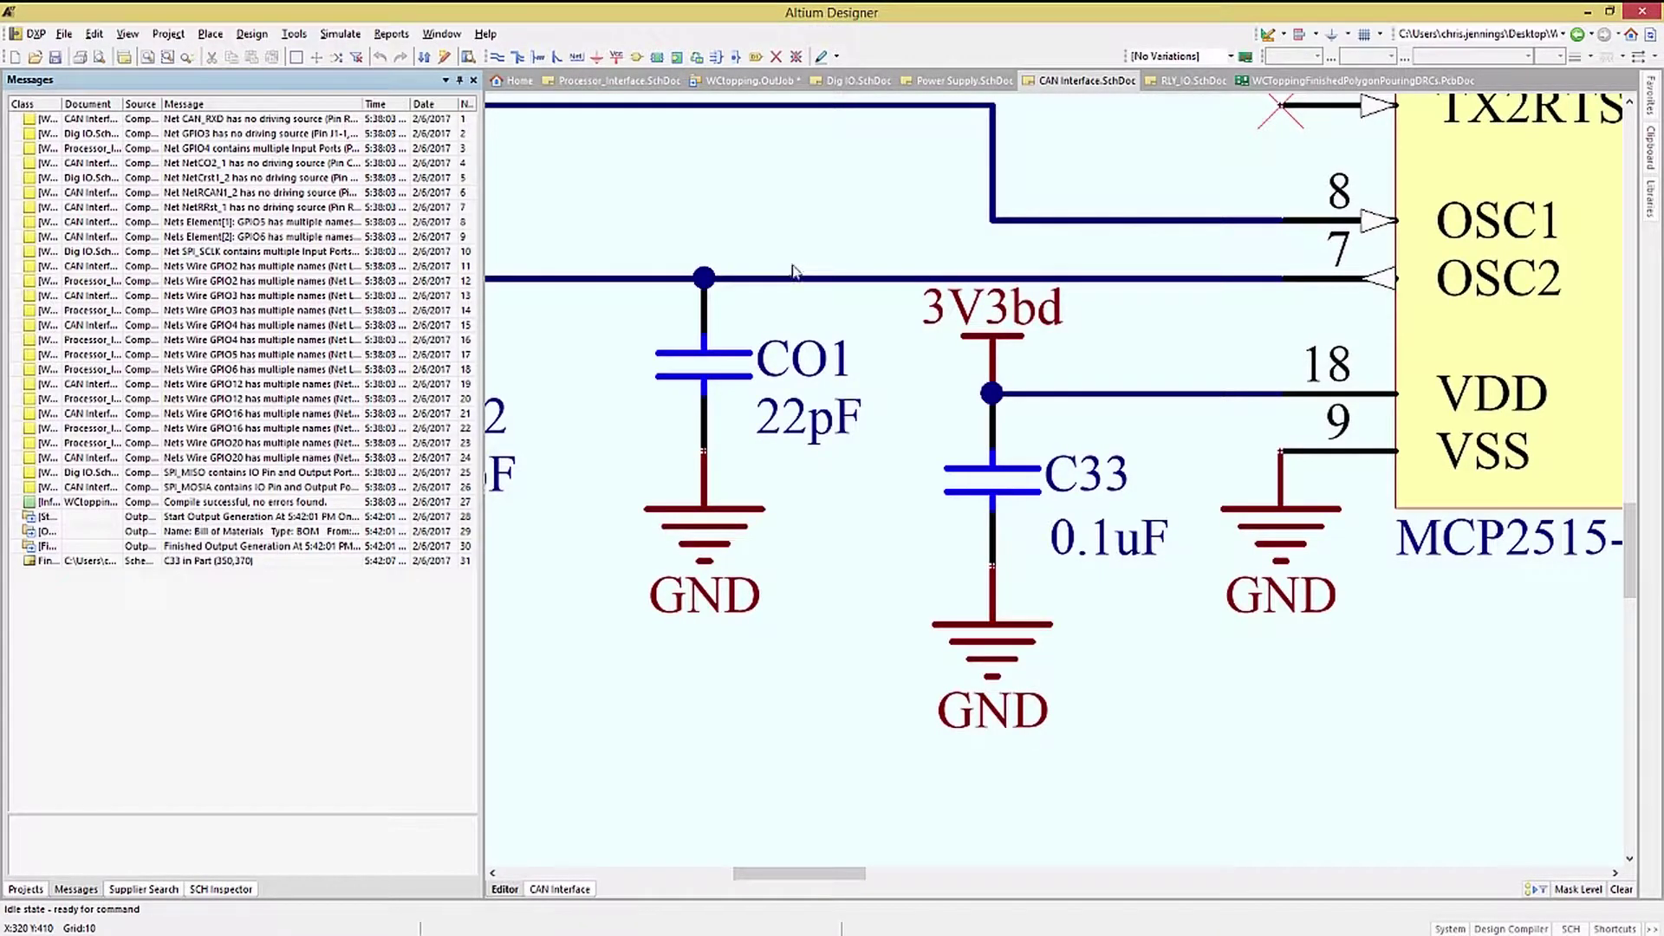
pyautogui.doubleClick(991, 485)
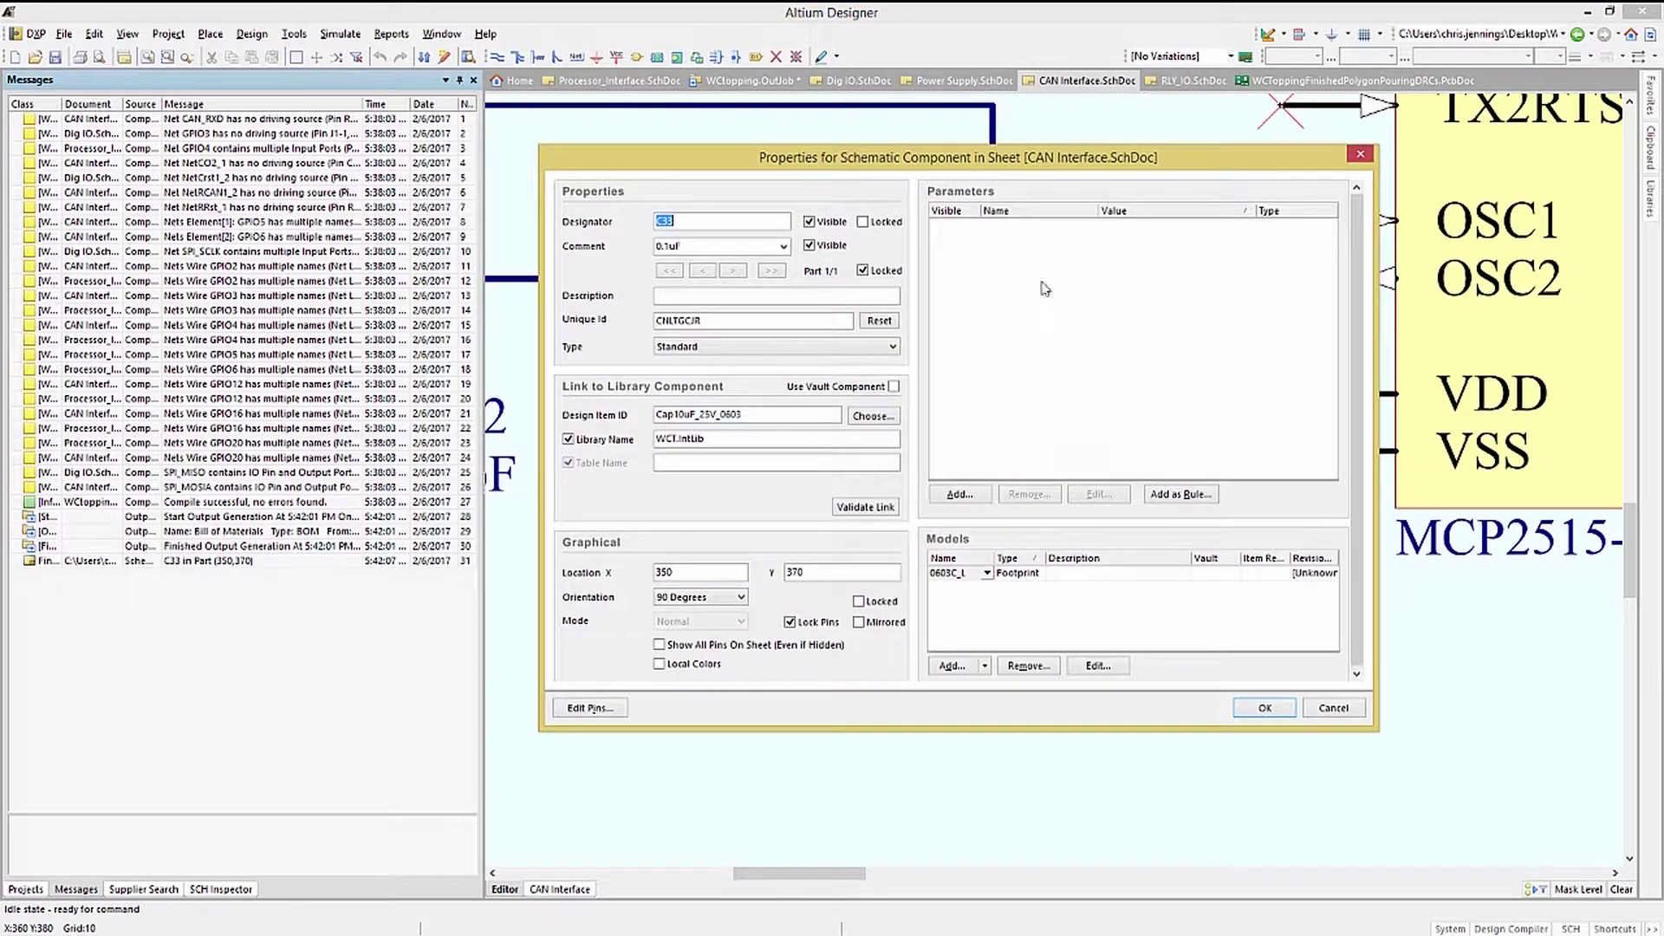
pyautogui.click(1267, 709)
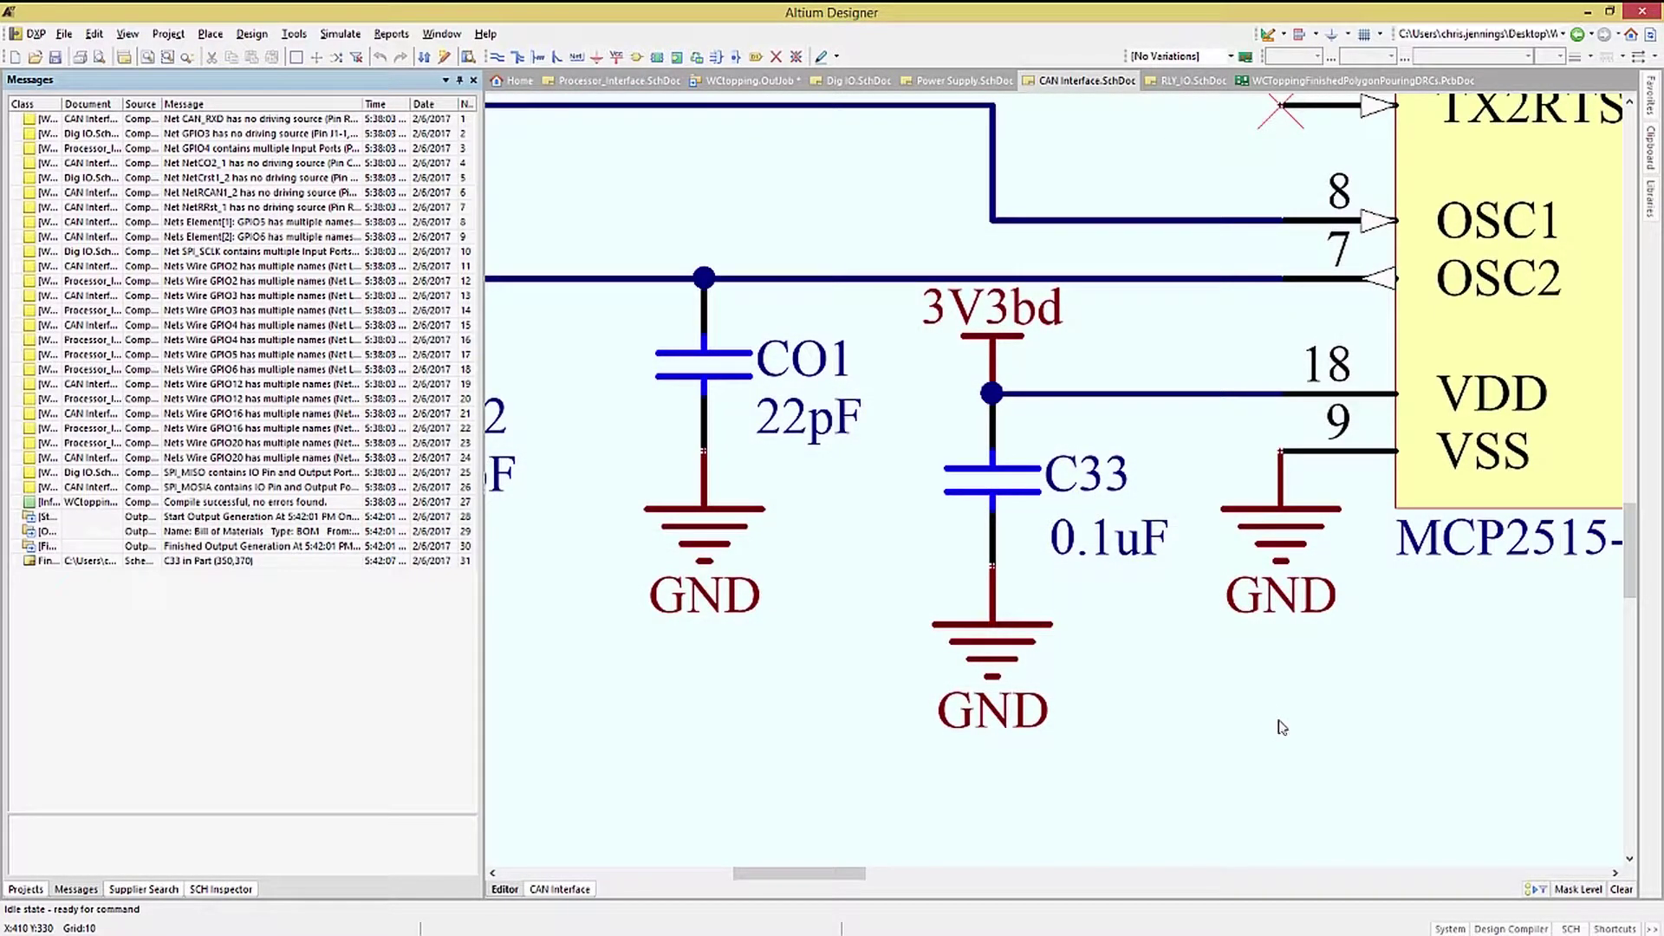
# Search suppliers for 0.1uF 0603 and add the Digikey part's link and parameters to C33.
pyautogui.click(1450, 929)
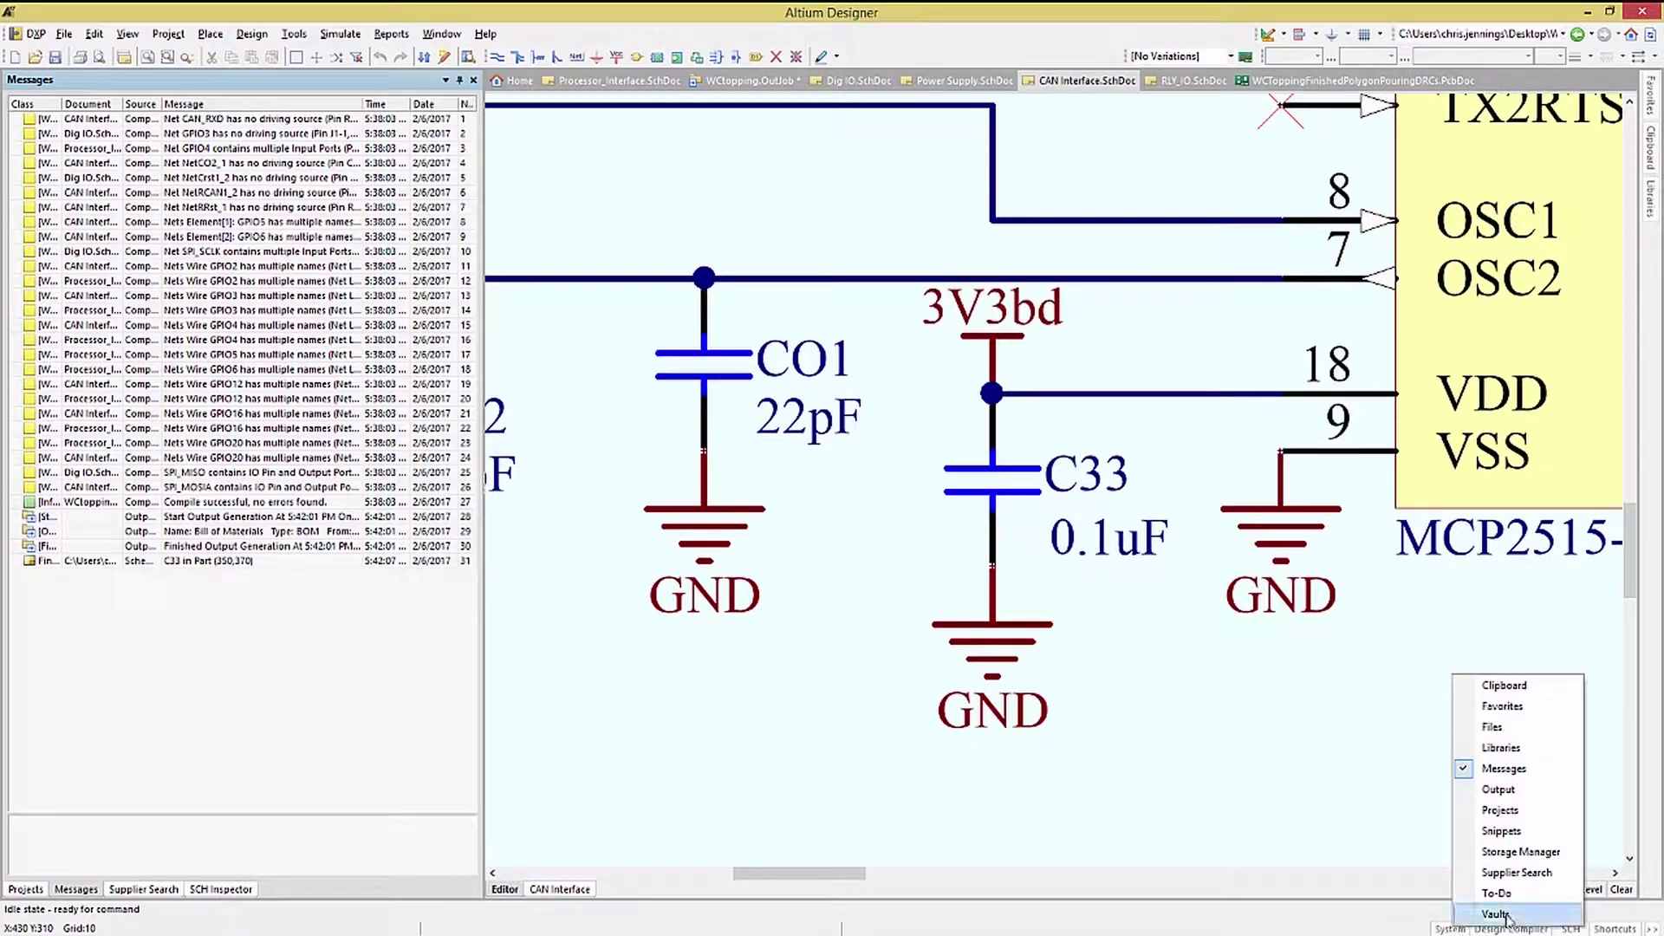
pyautogui.click(1513, 880)
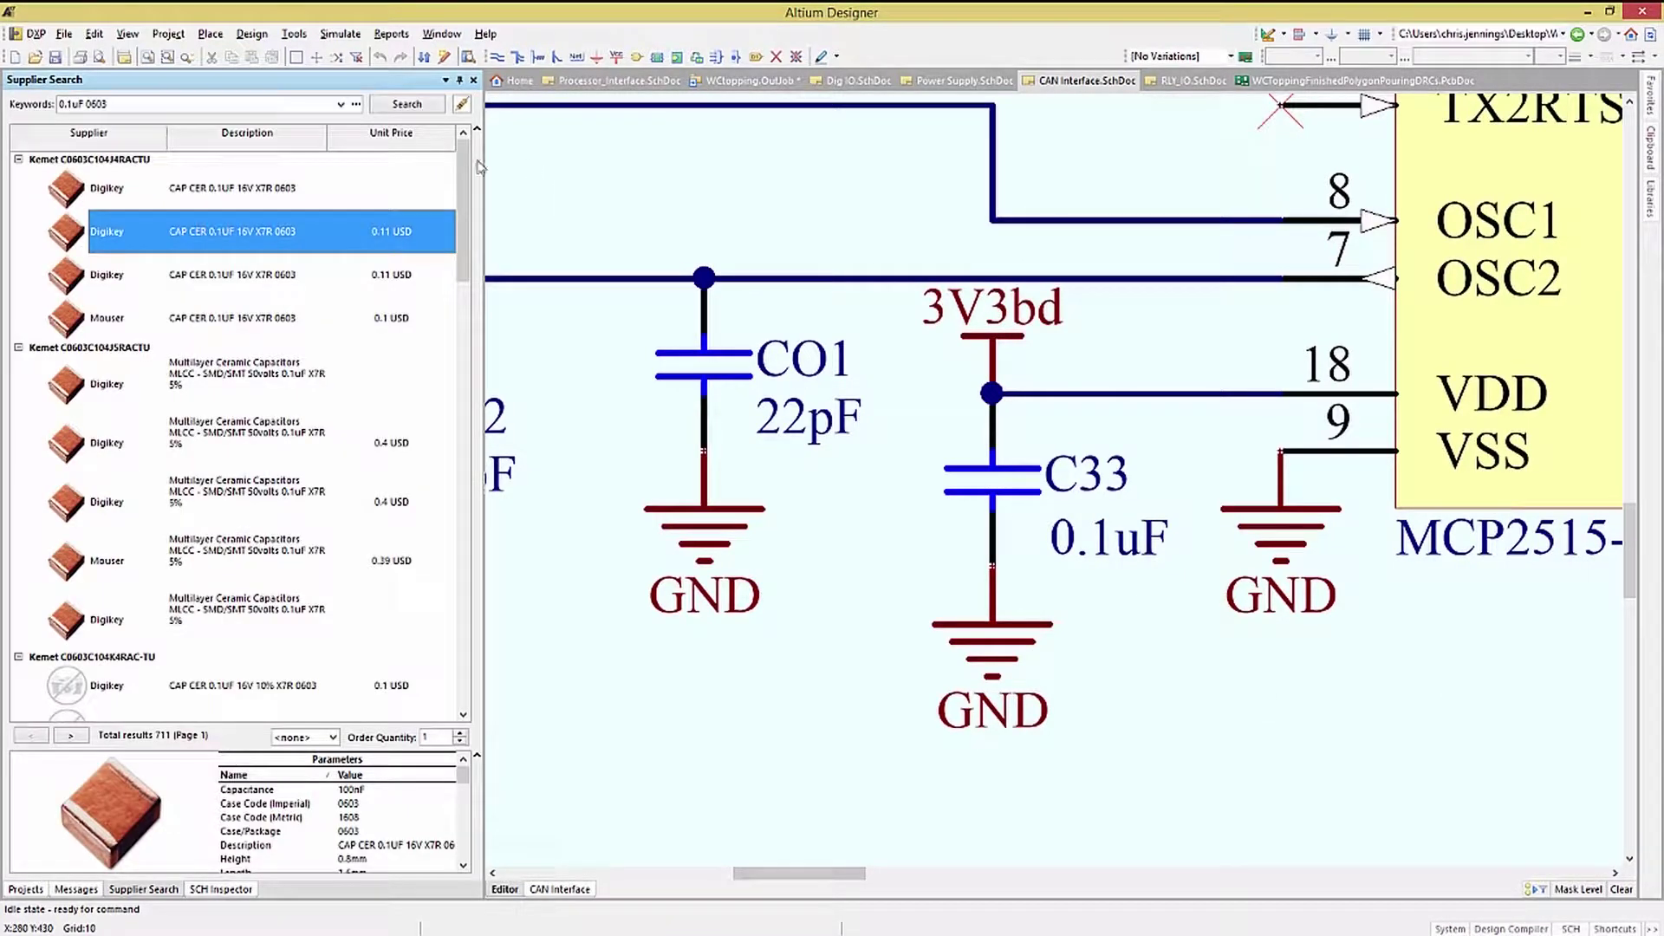
pyautogui.click(160, 102)
pyautogui.click(401, 104)
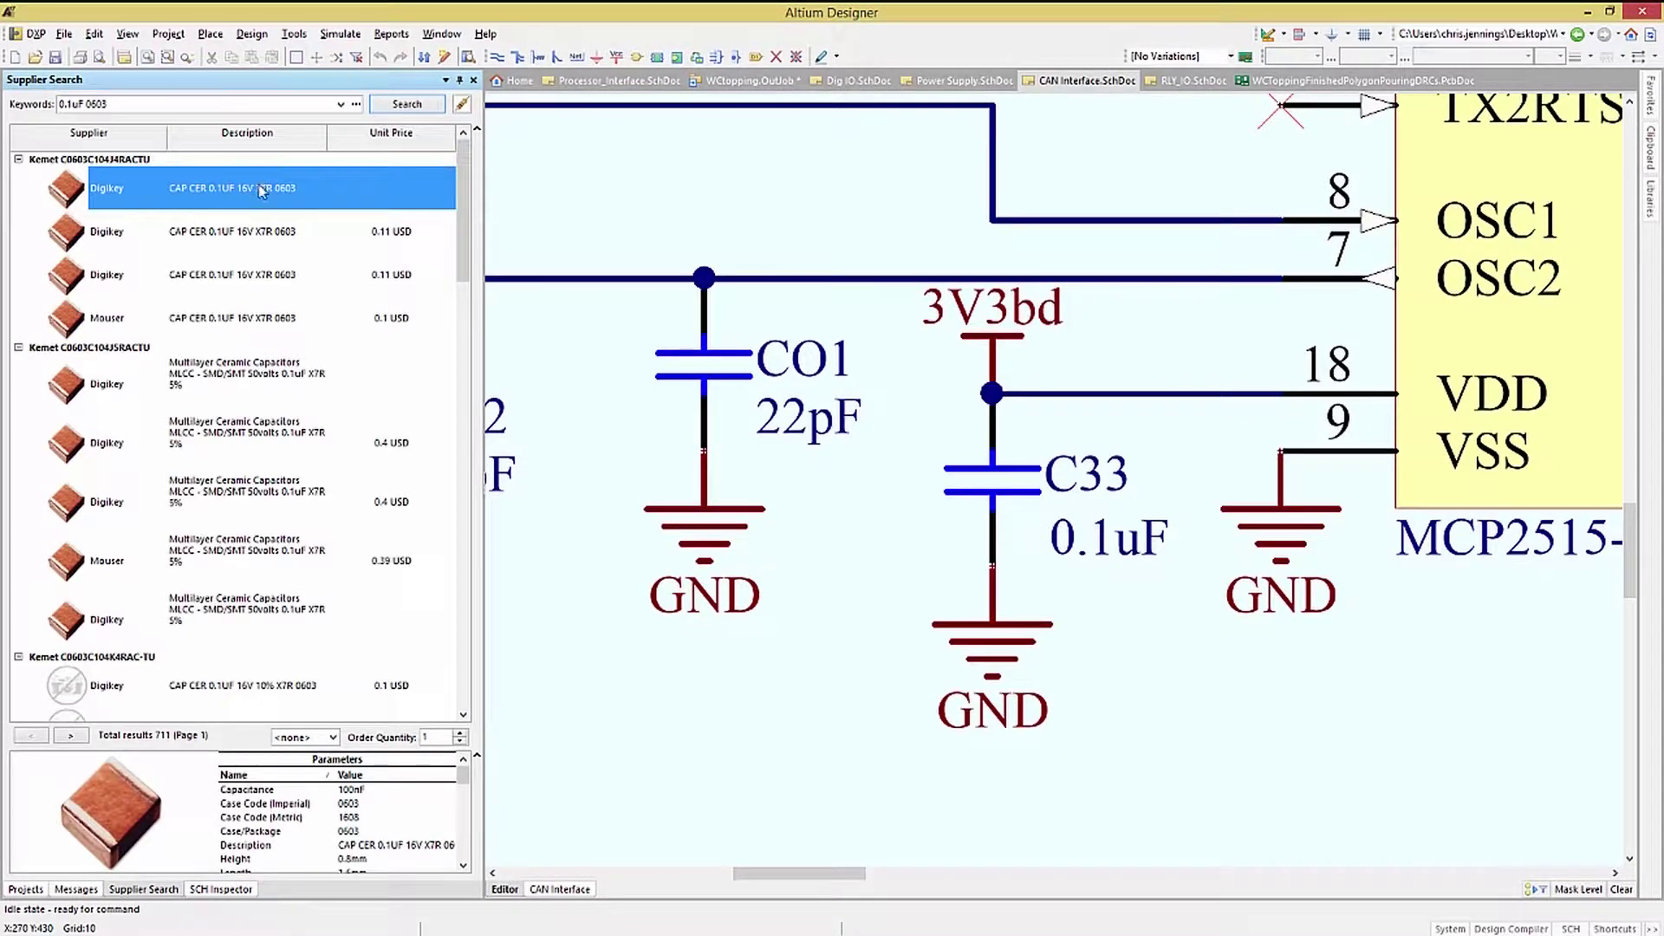
pyautogui.click(234, 240)
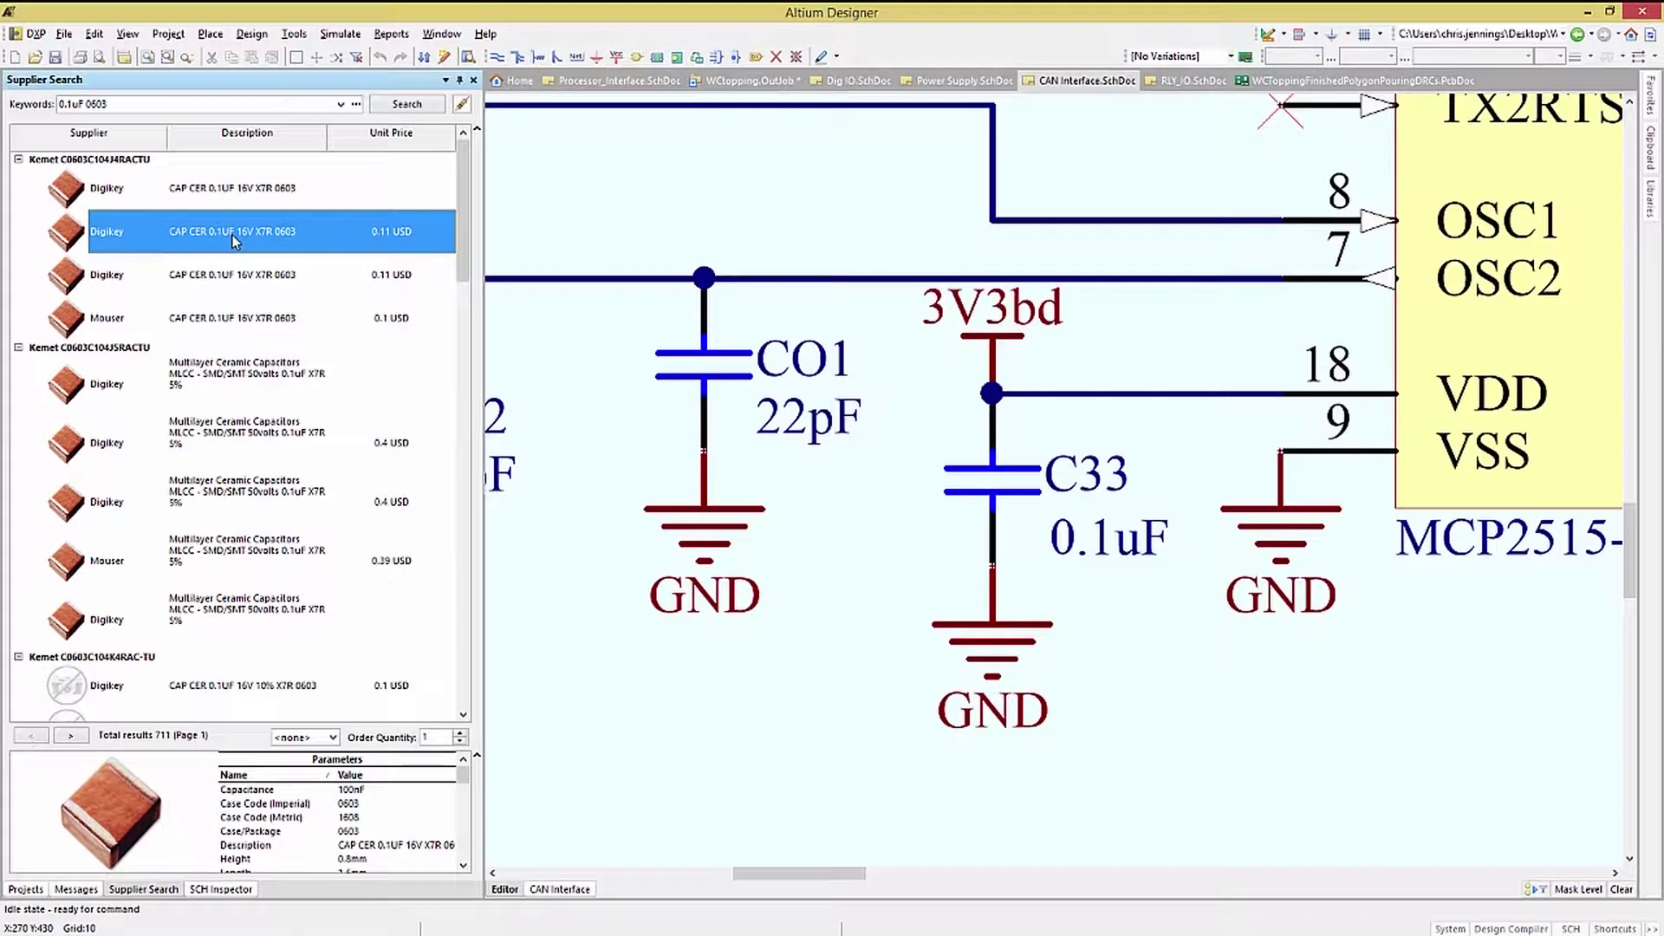
pyautogui.rightClick(232, 236)
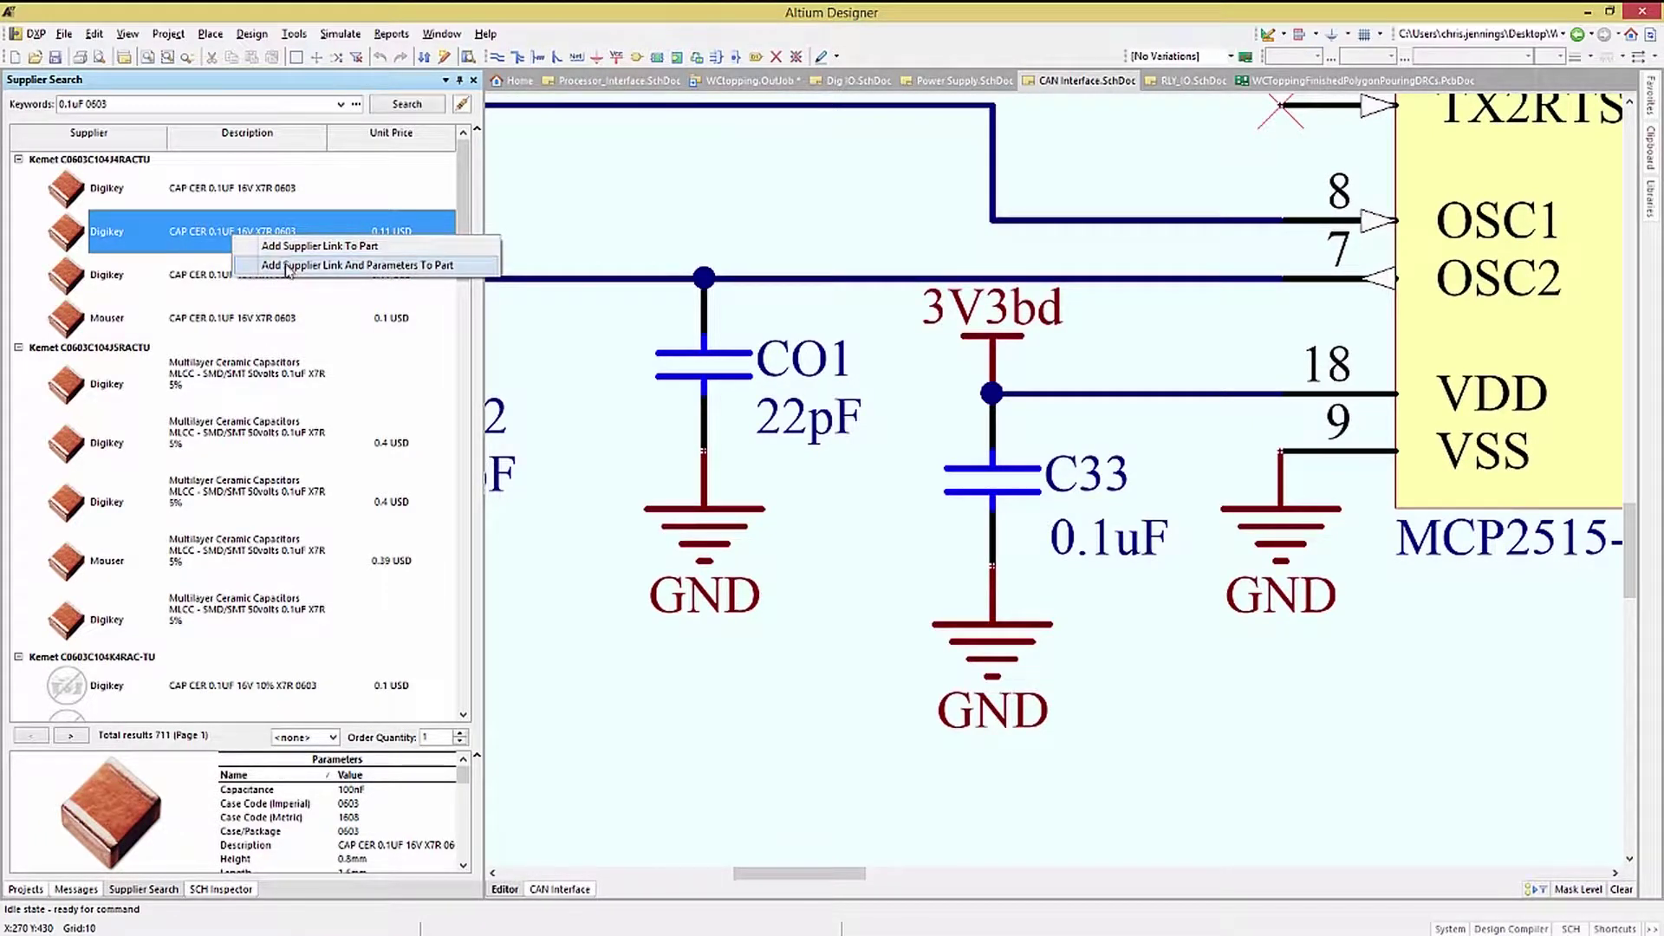
pyautogui.click(288, 270)
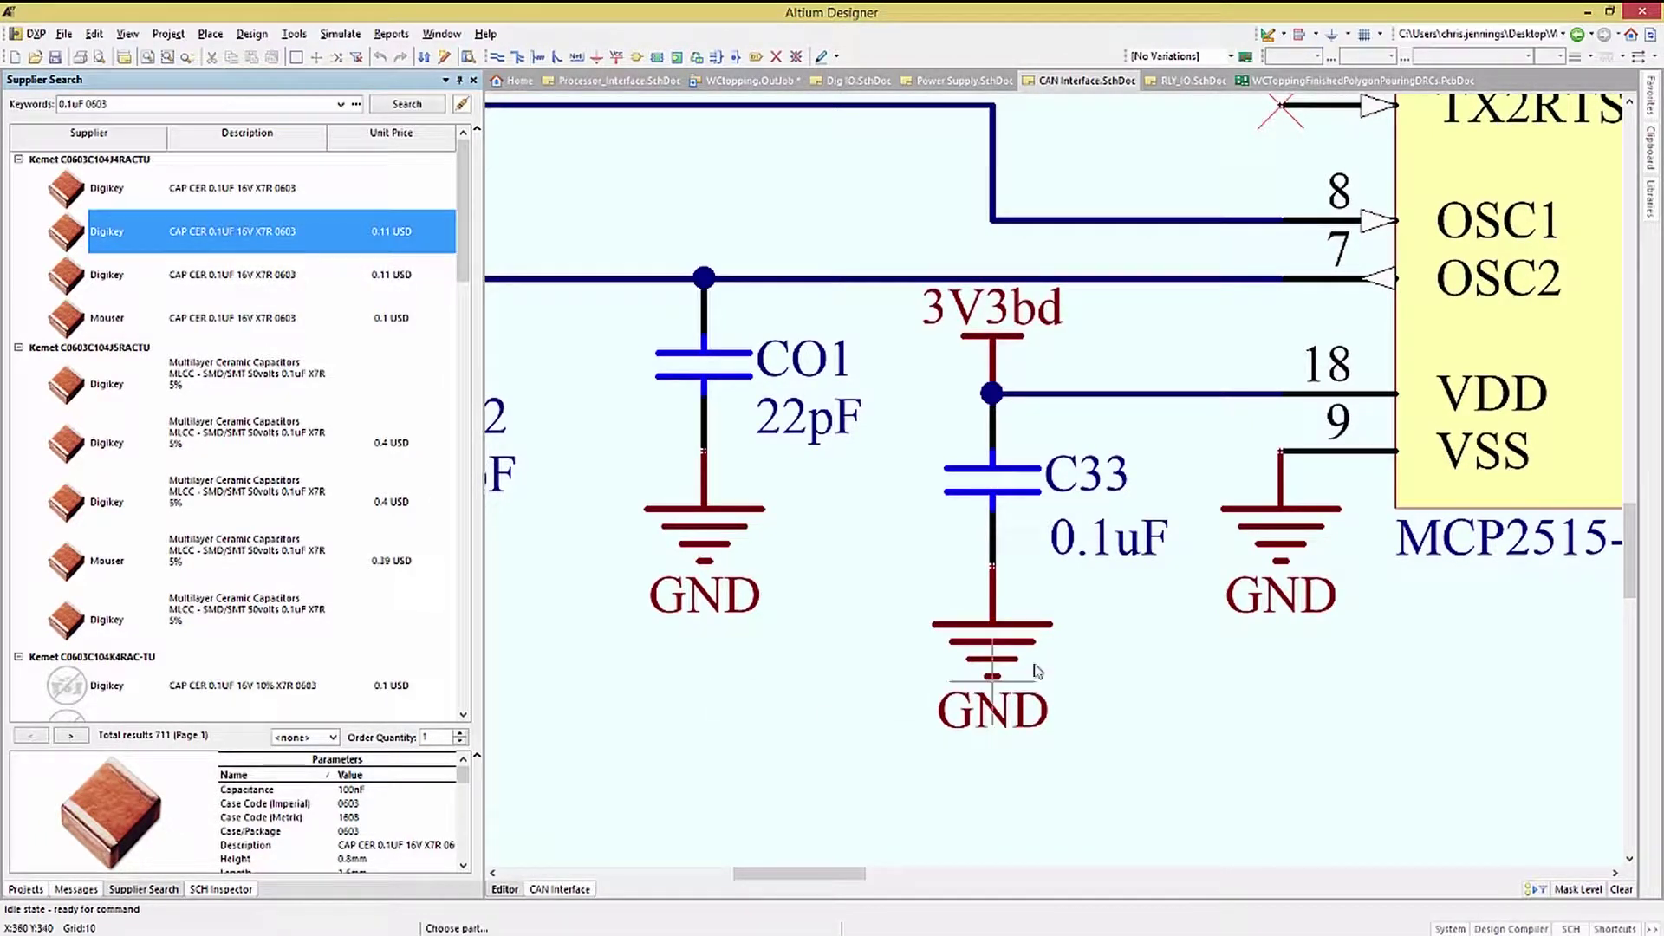
pyautogui.click(1003, 487)
pyautogui.click(1028, 512)
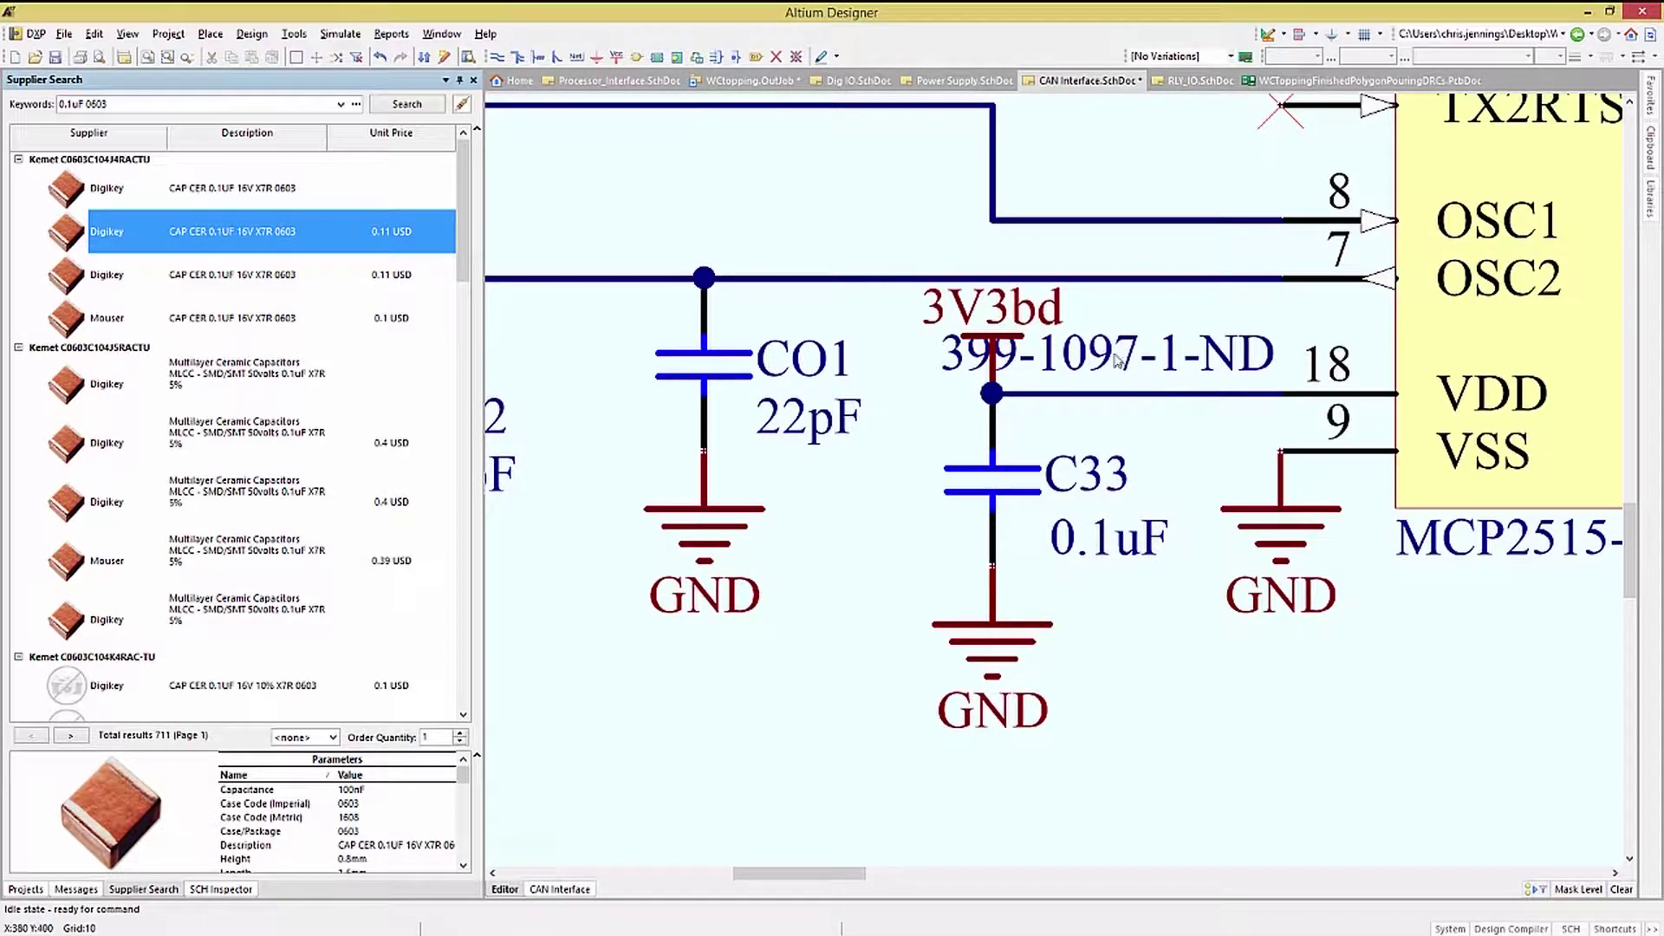
# Move the 399-1097-1-ND label below C33 and review C33's new parameters.
pyautogui.moveTo(1126, 357); pyautogui.dragTo(1248, 716)
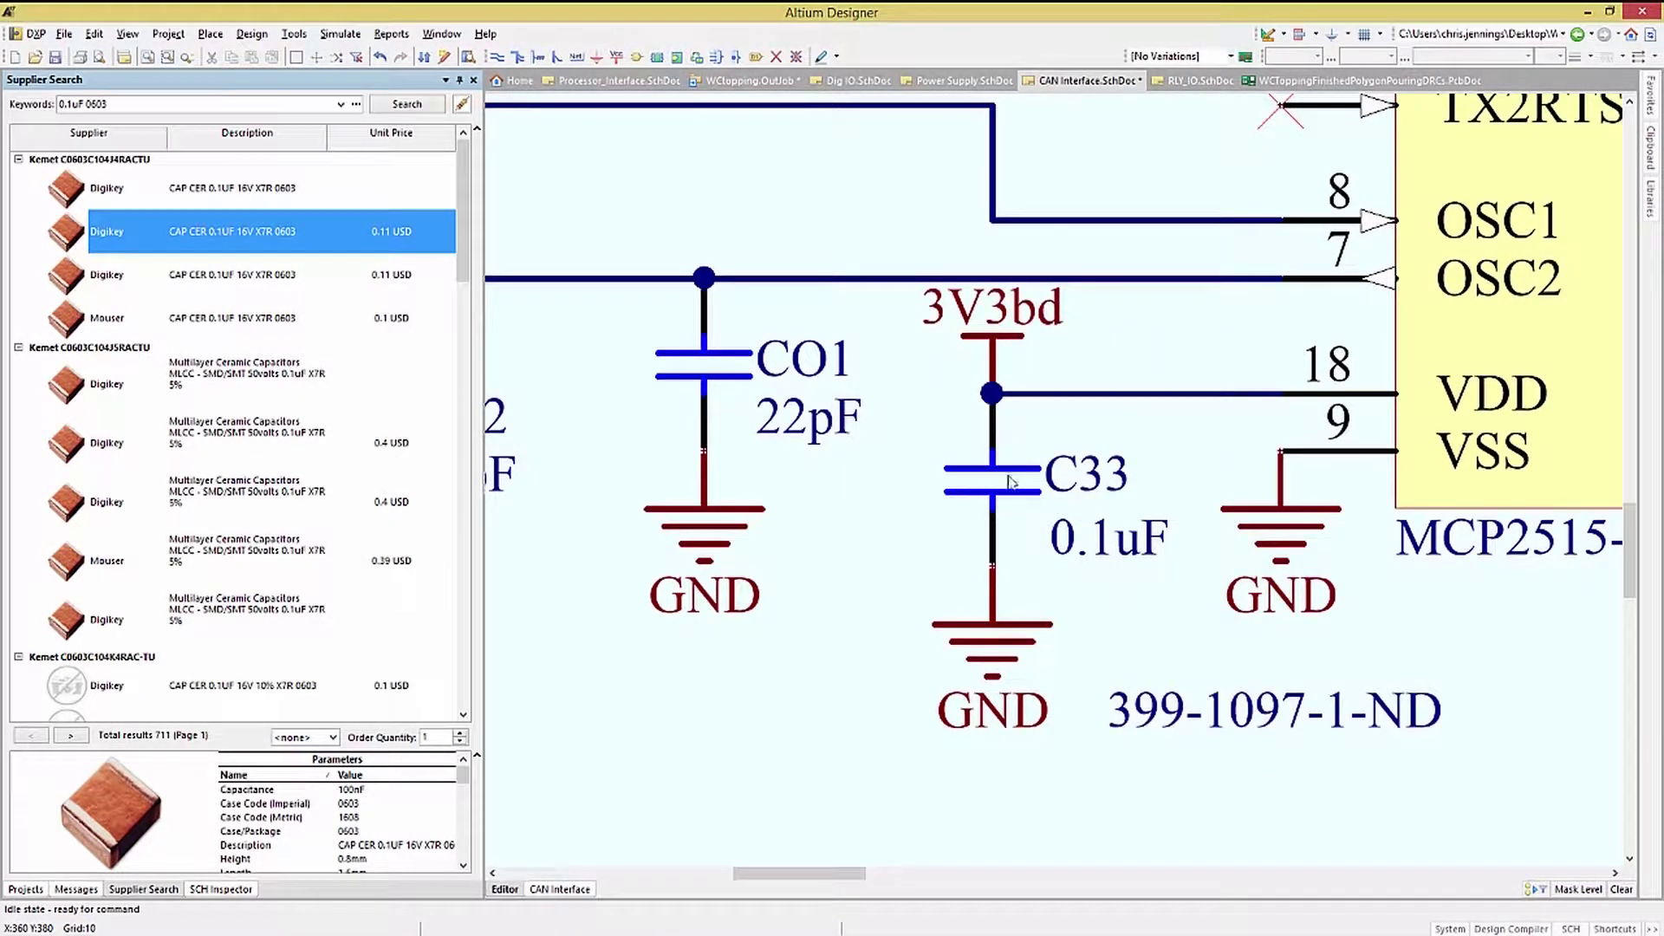
pyautogui.doubleClick(1008, 475)
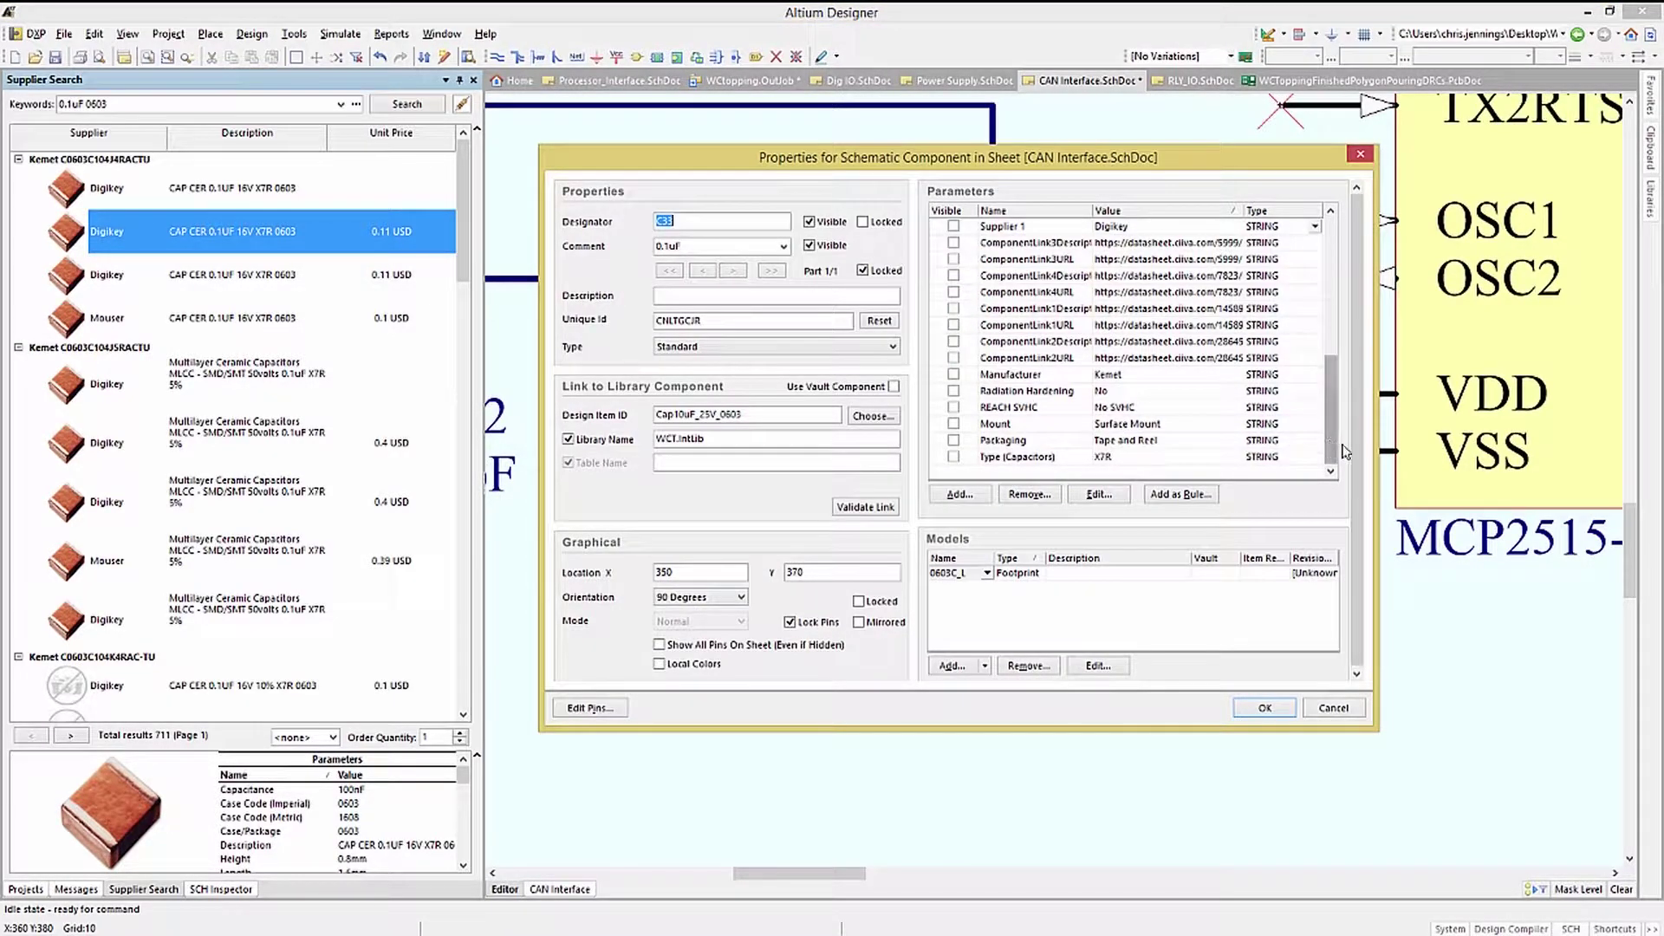
pyautogui.click(1332, 320)
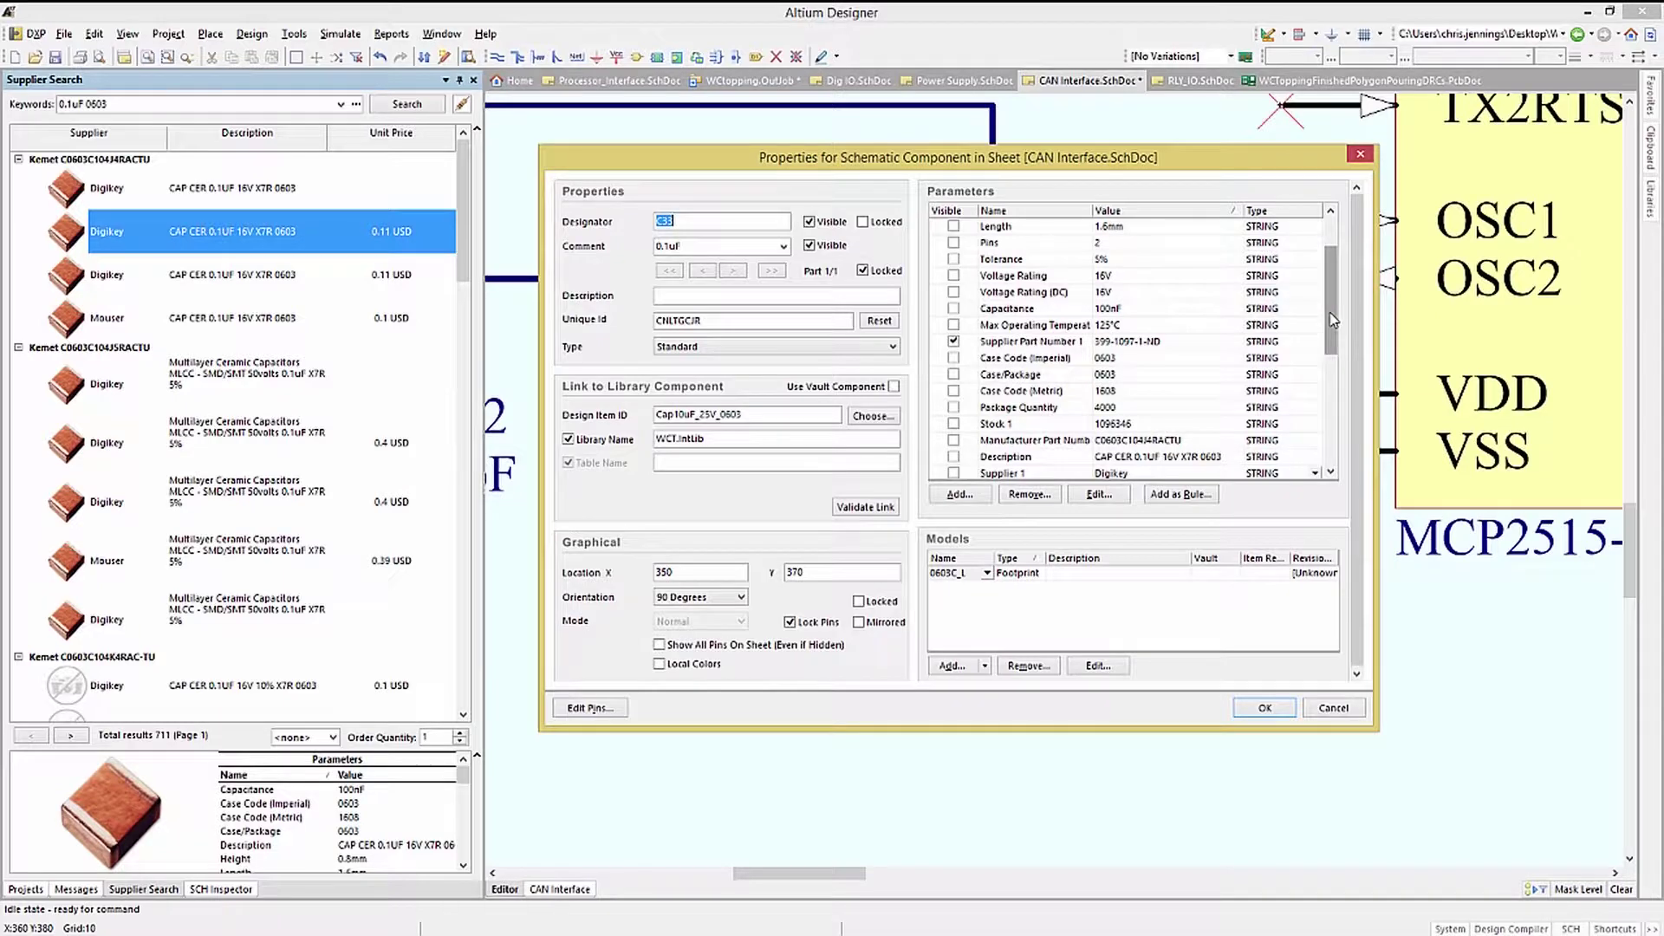
pyautogui.moveTo(1332, 320); pyautogui.dragTo(1332, 331)
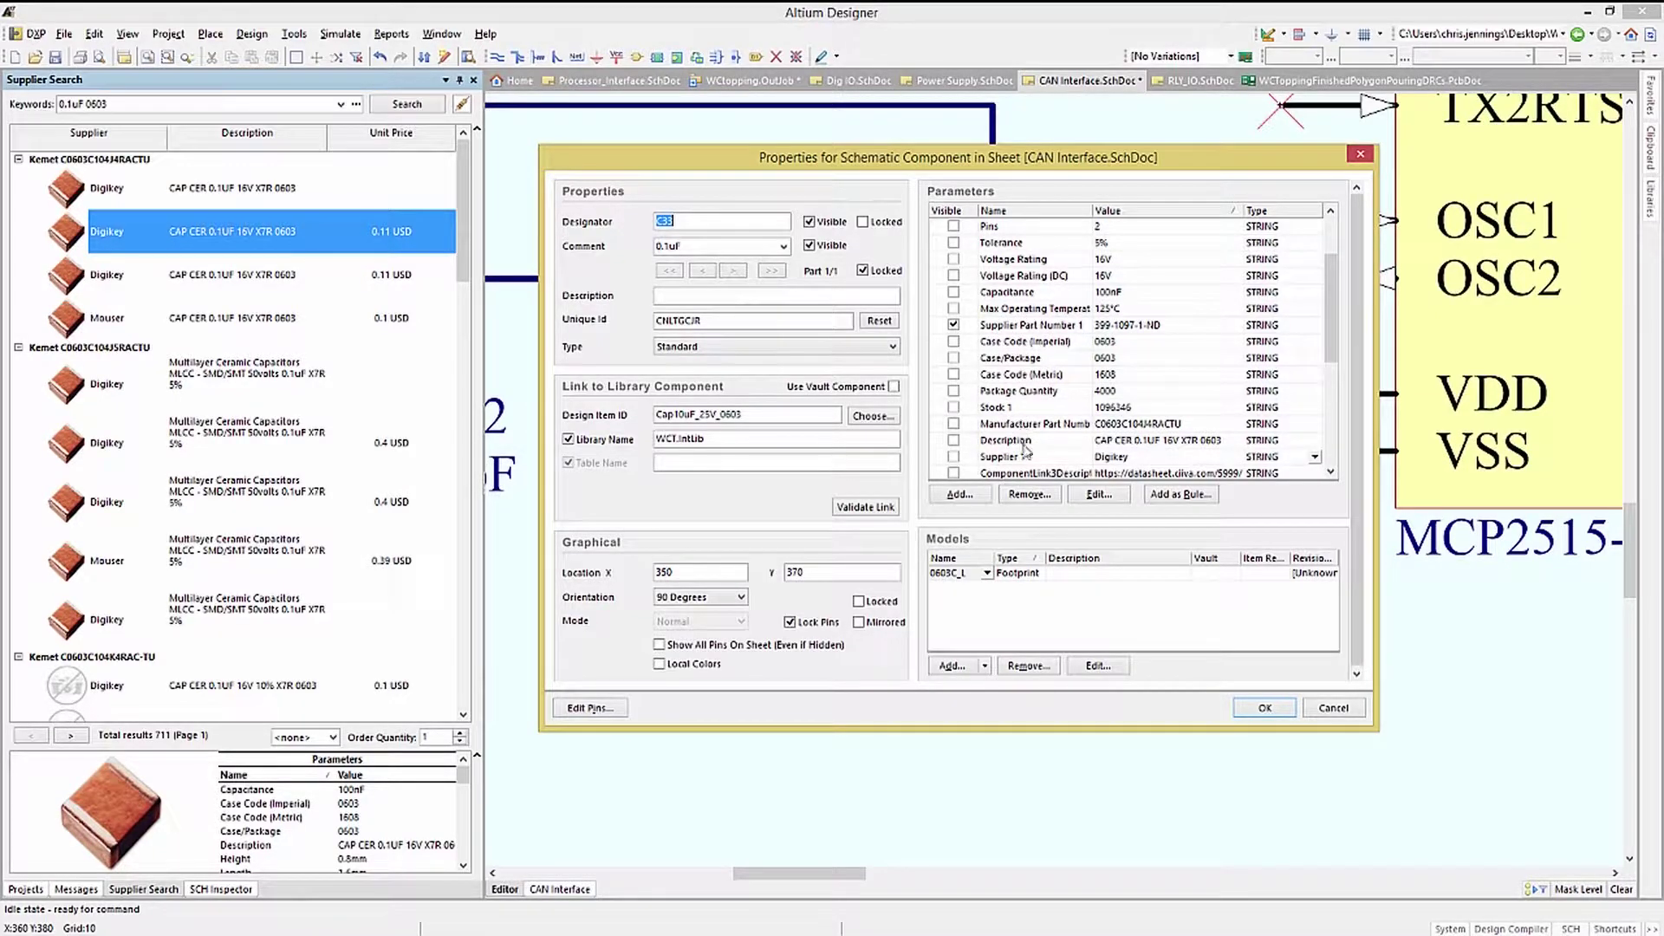
pyautogui.click(1262, 708)
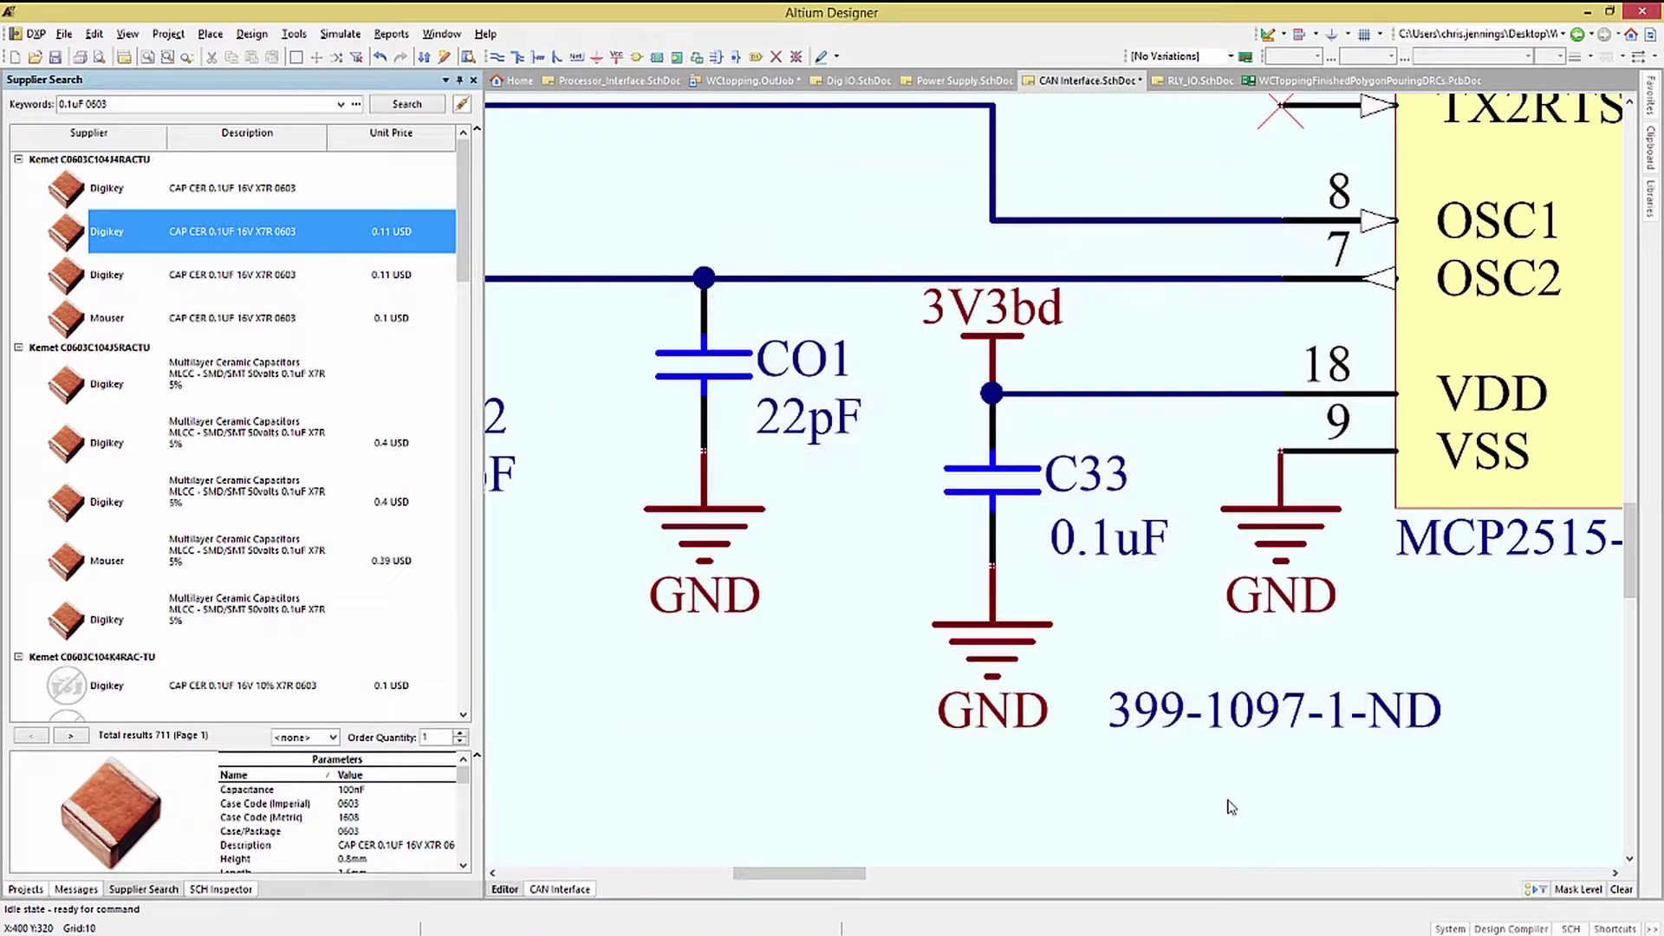
# Confirm the BOM's 0.1uF row lists 399-1097-1-ND, then return to the project file list.
pyautogui.click(391, 33)
pyautogui.click(425, 52)
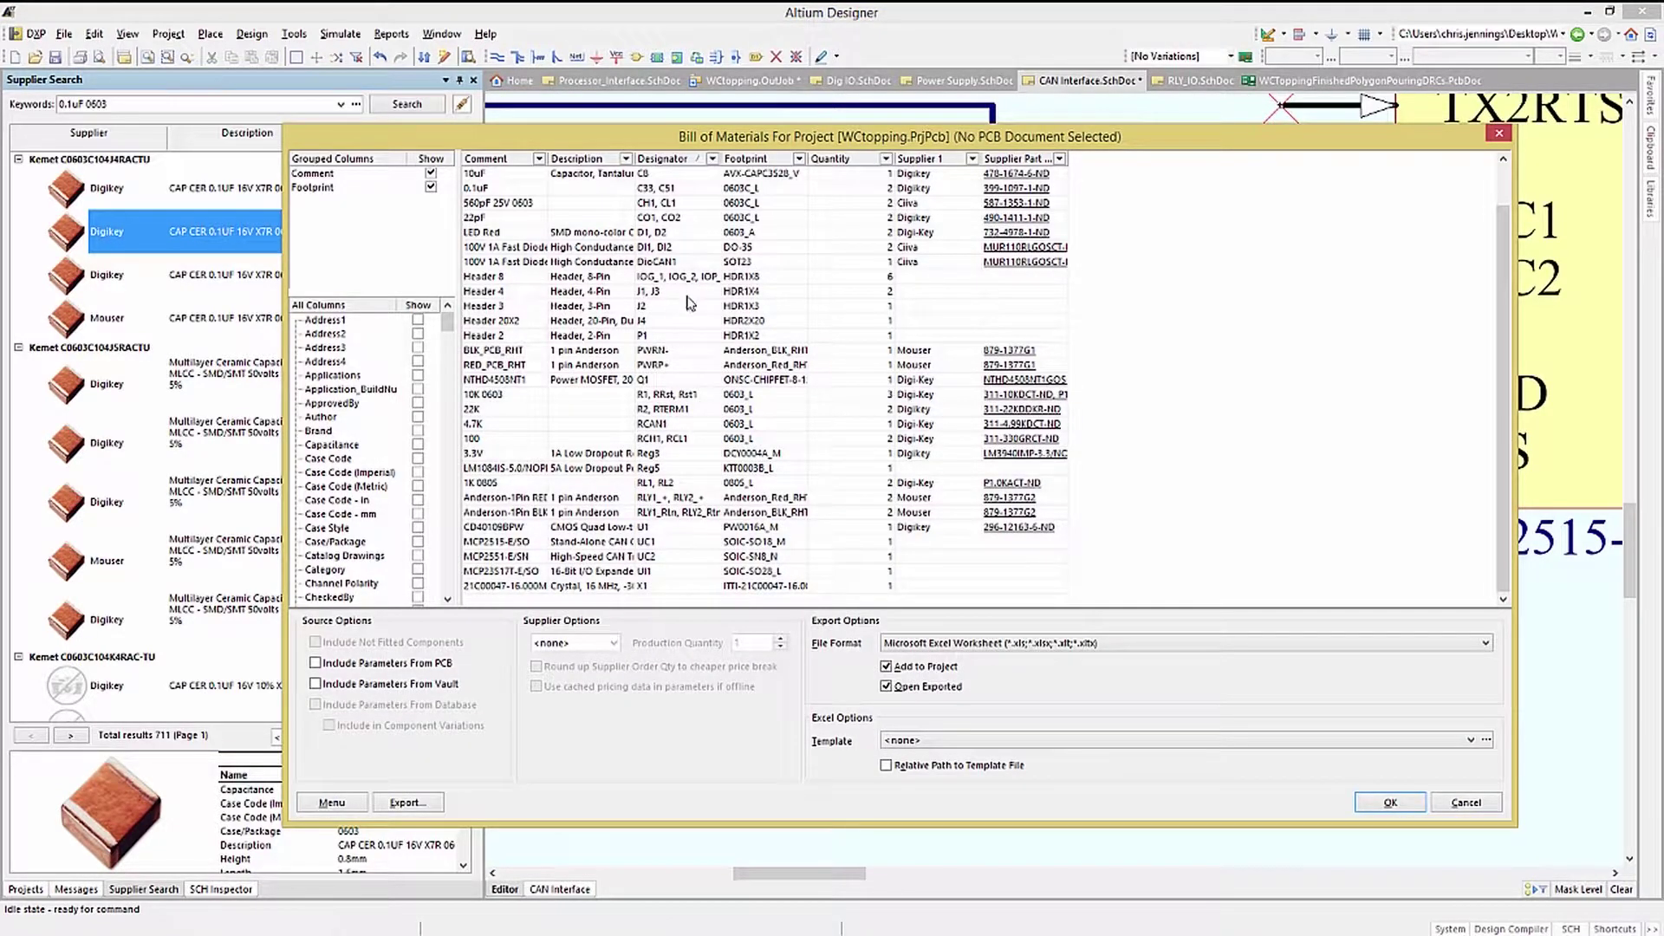
pyautogui.click(656, 192)
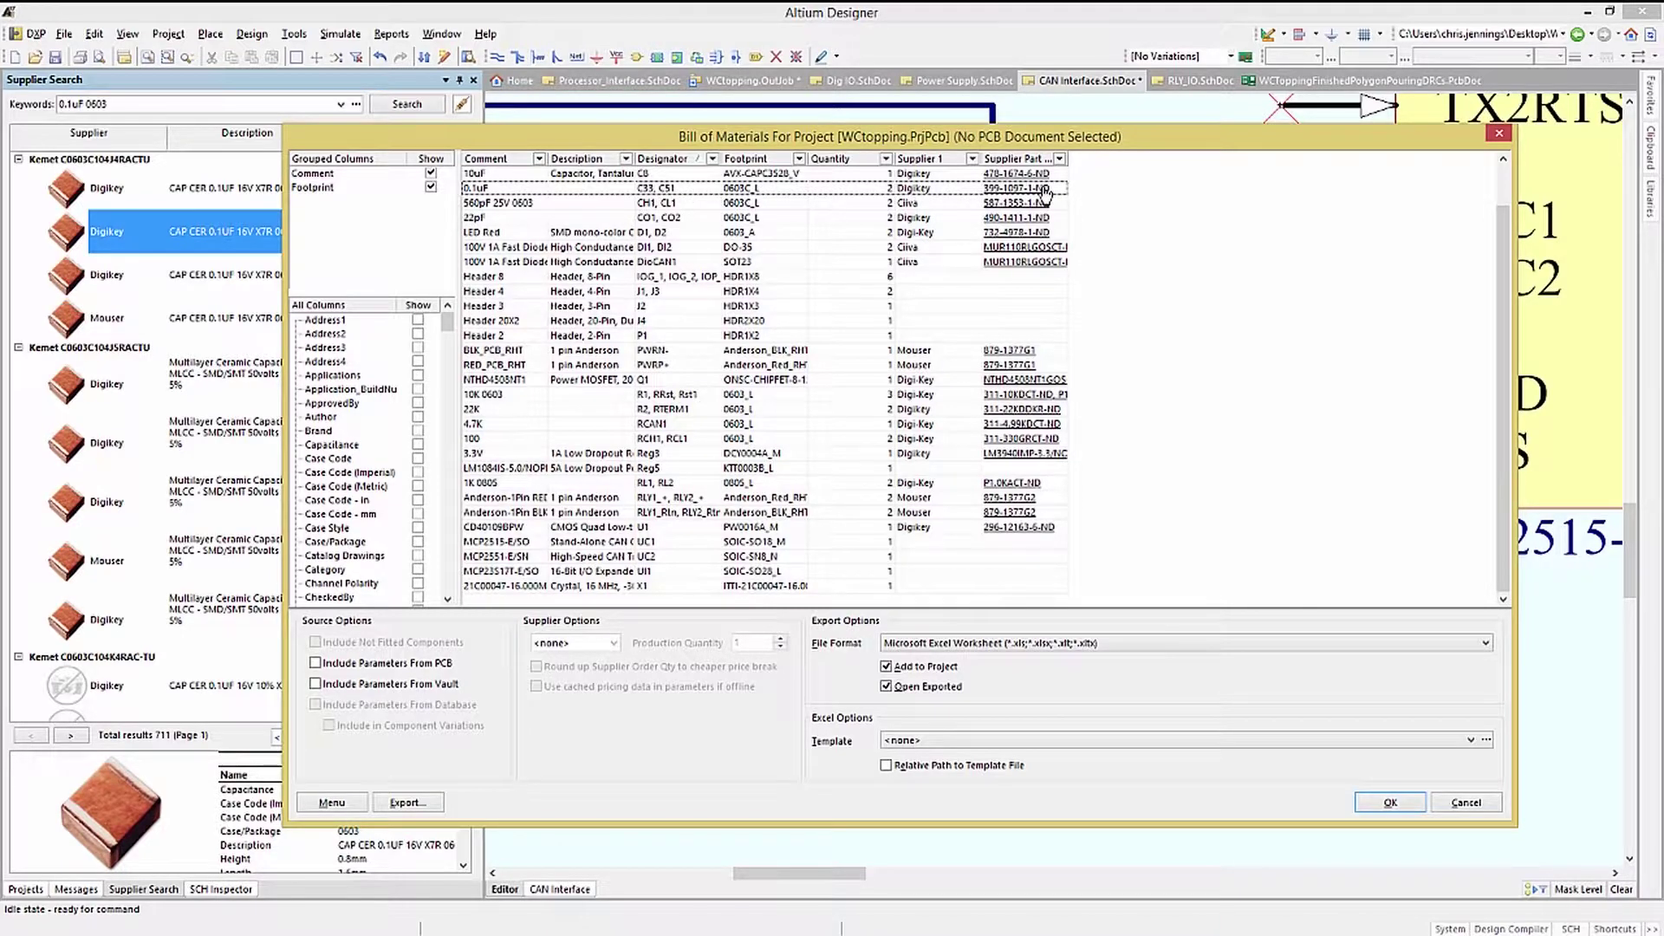
pyautogui.click(1391, 802)
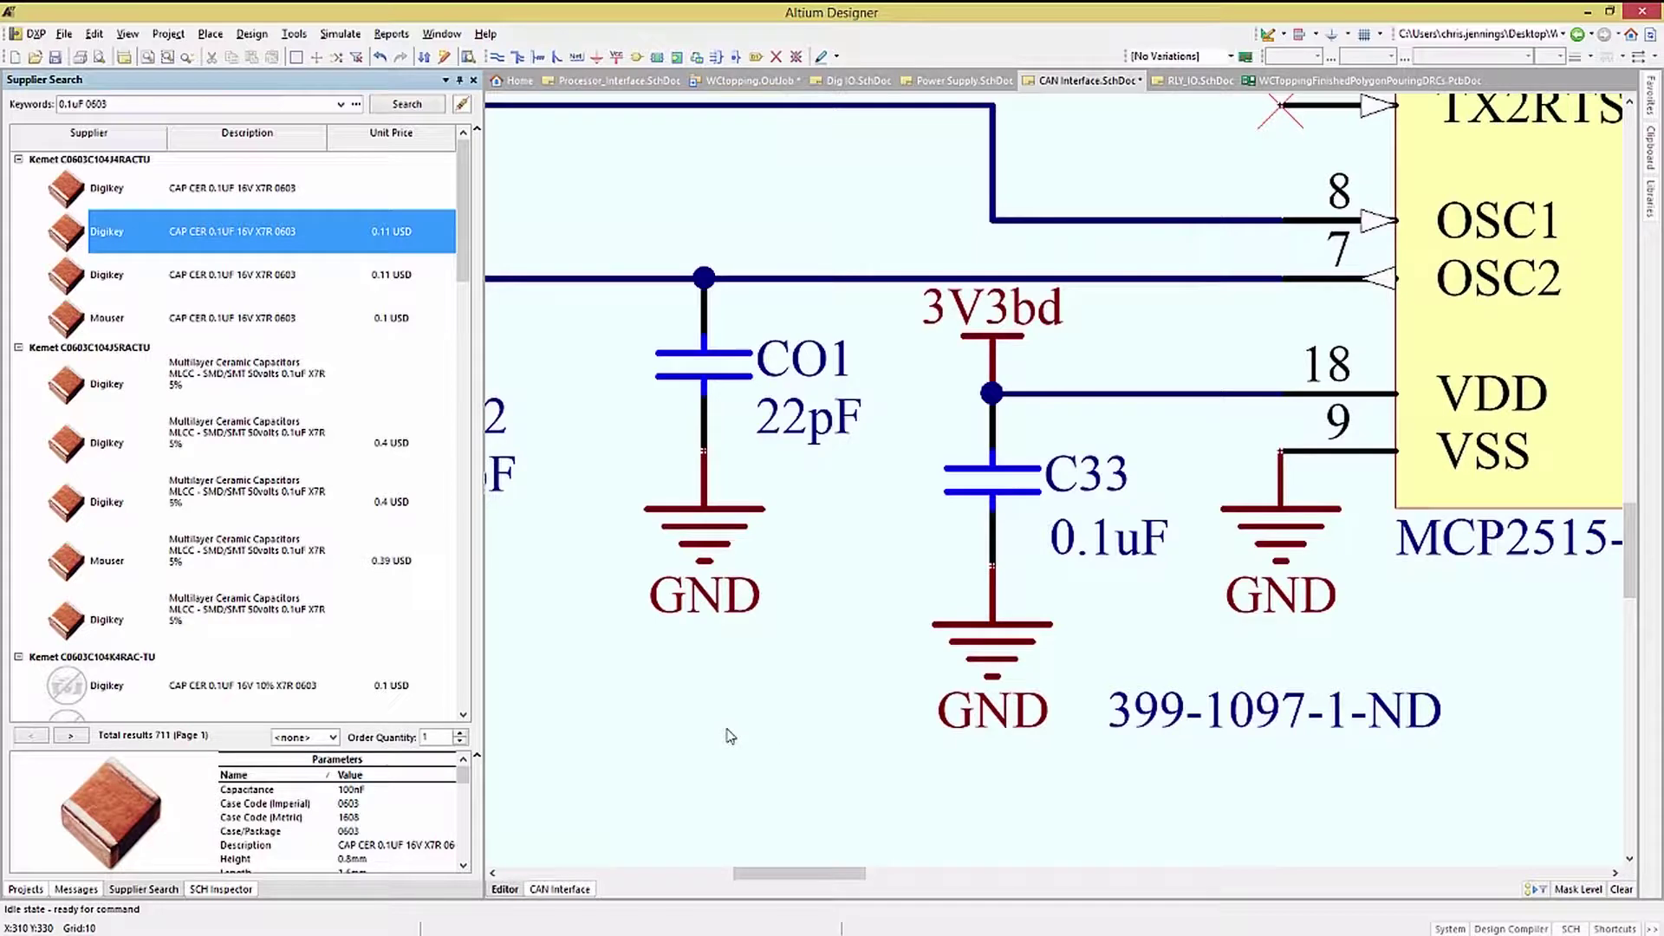
pyautogui.click(26, 889)
# Open WCtopping.OutJob and add a project-wide Bill of Materials report output.
pyautogui.doubleClick(110, 338)
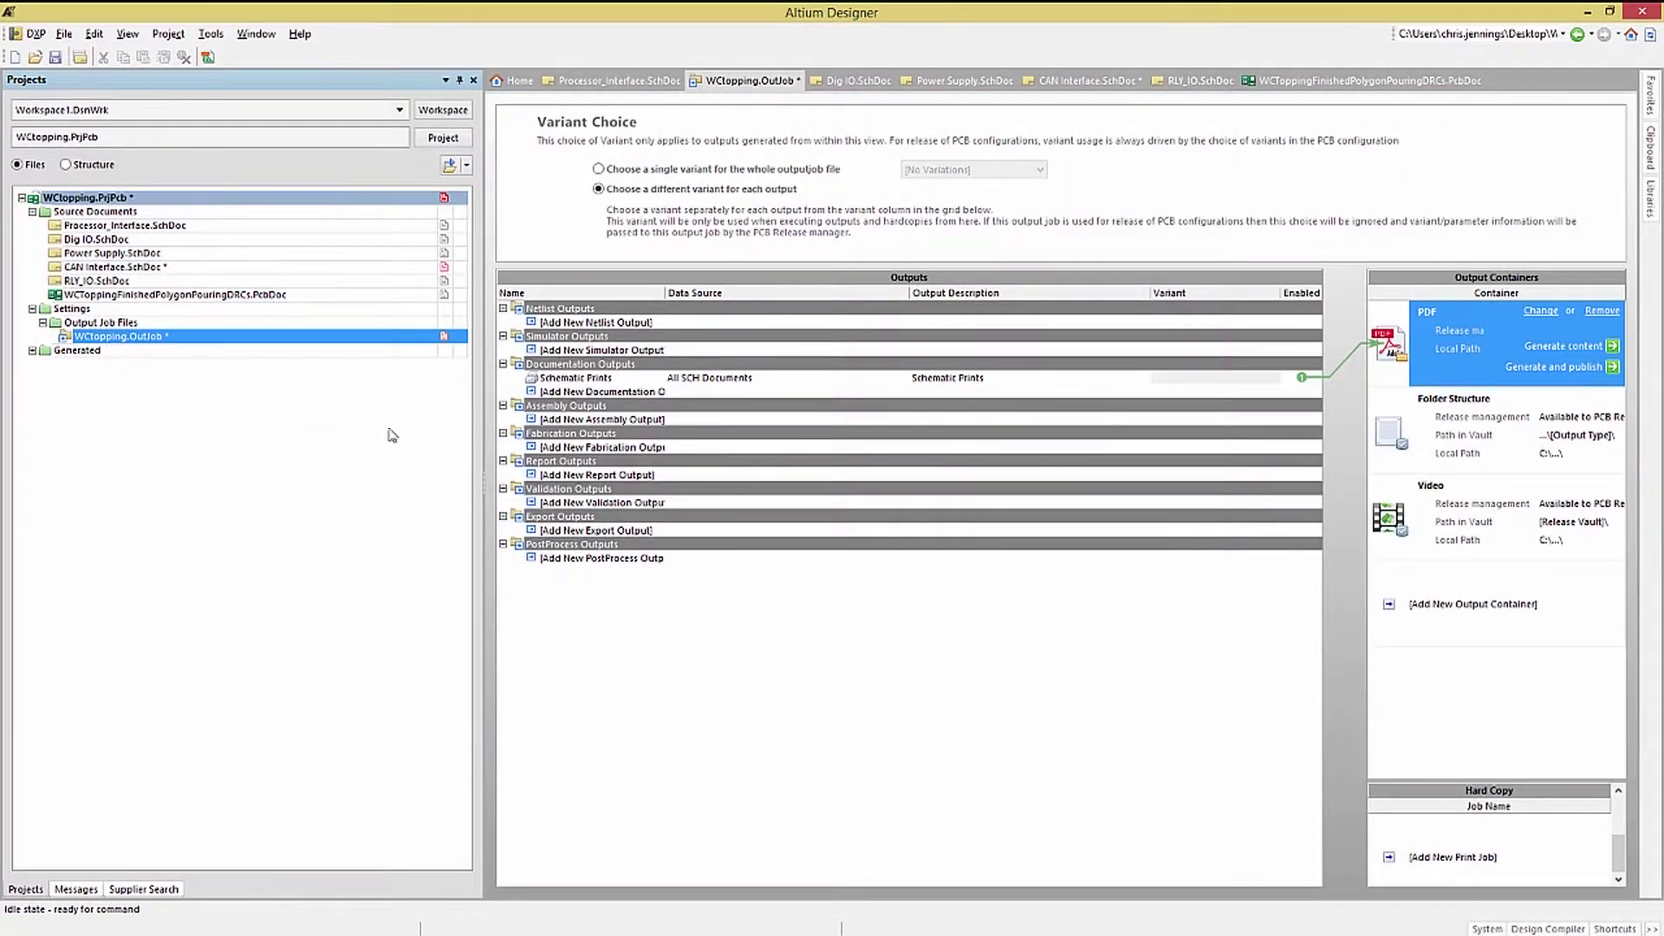
pyautogui.click(565, 477)
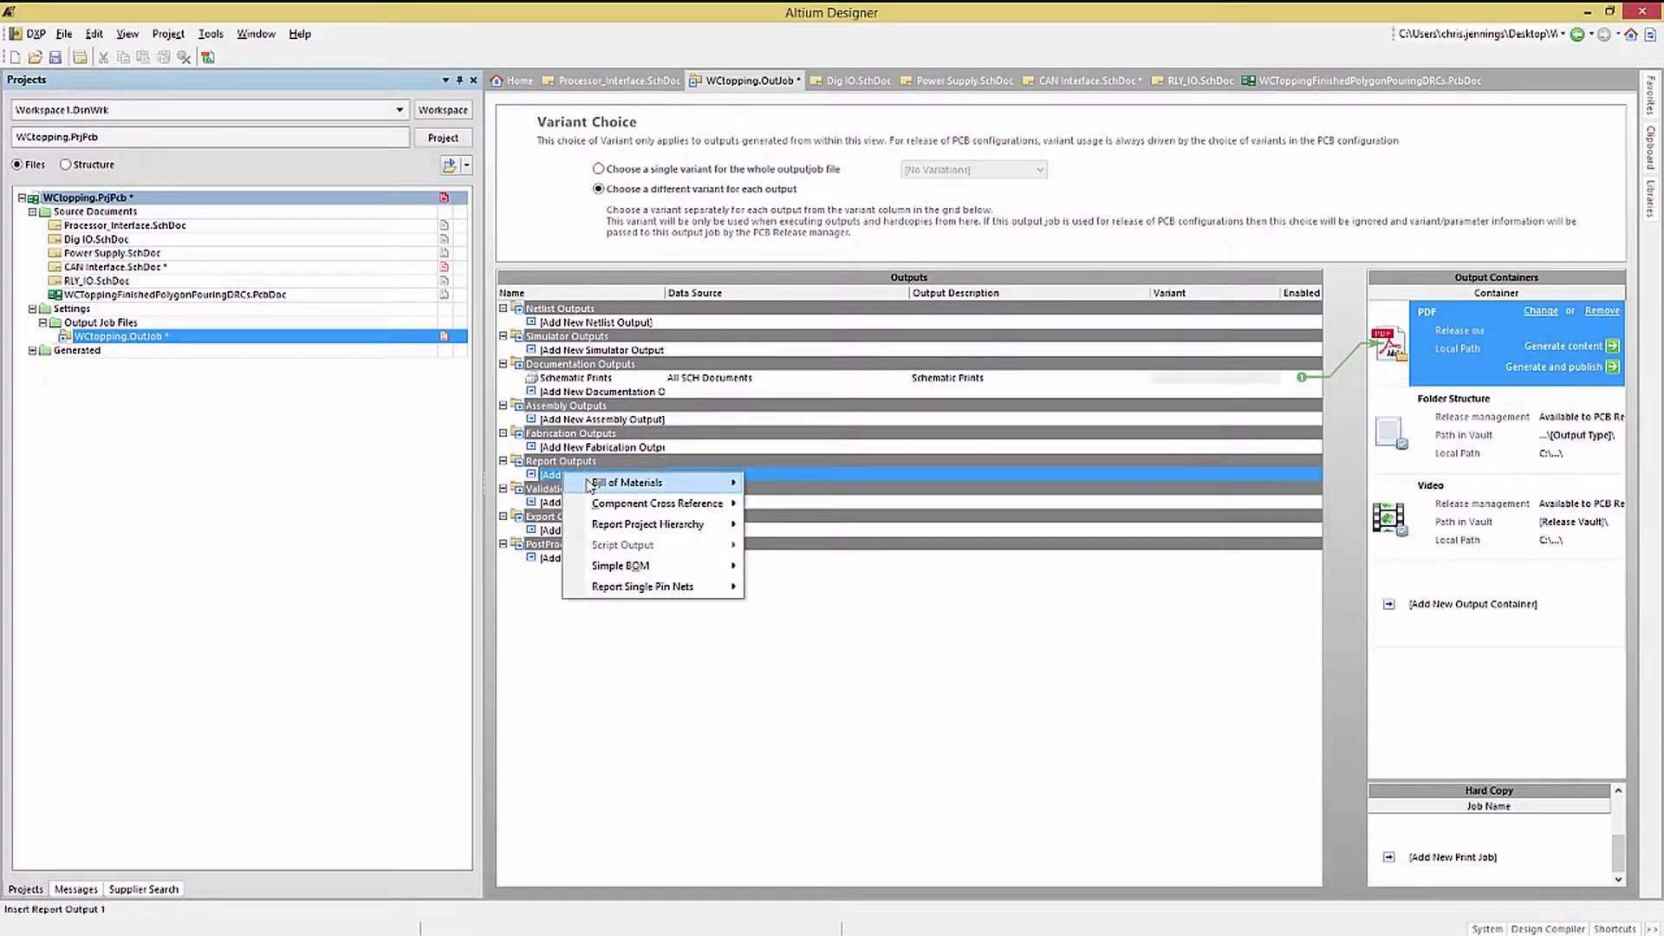
pyautogui.moveTo(594, 486)
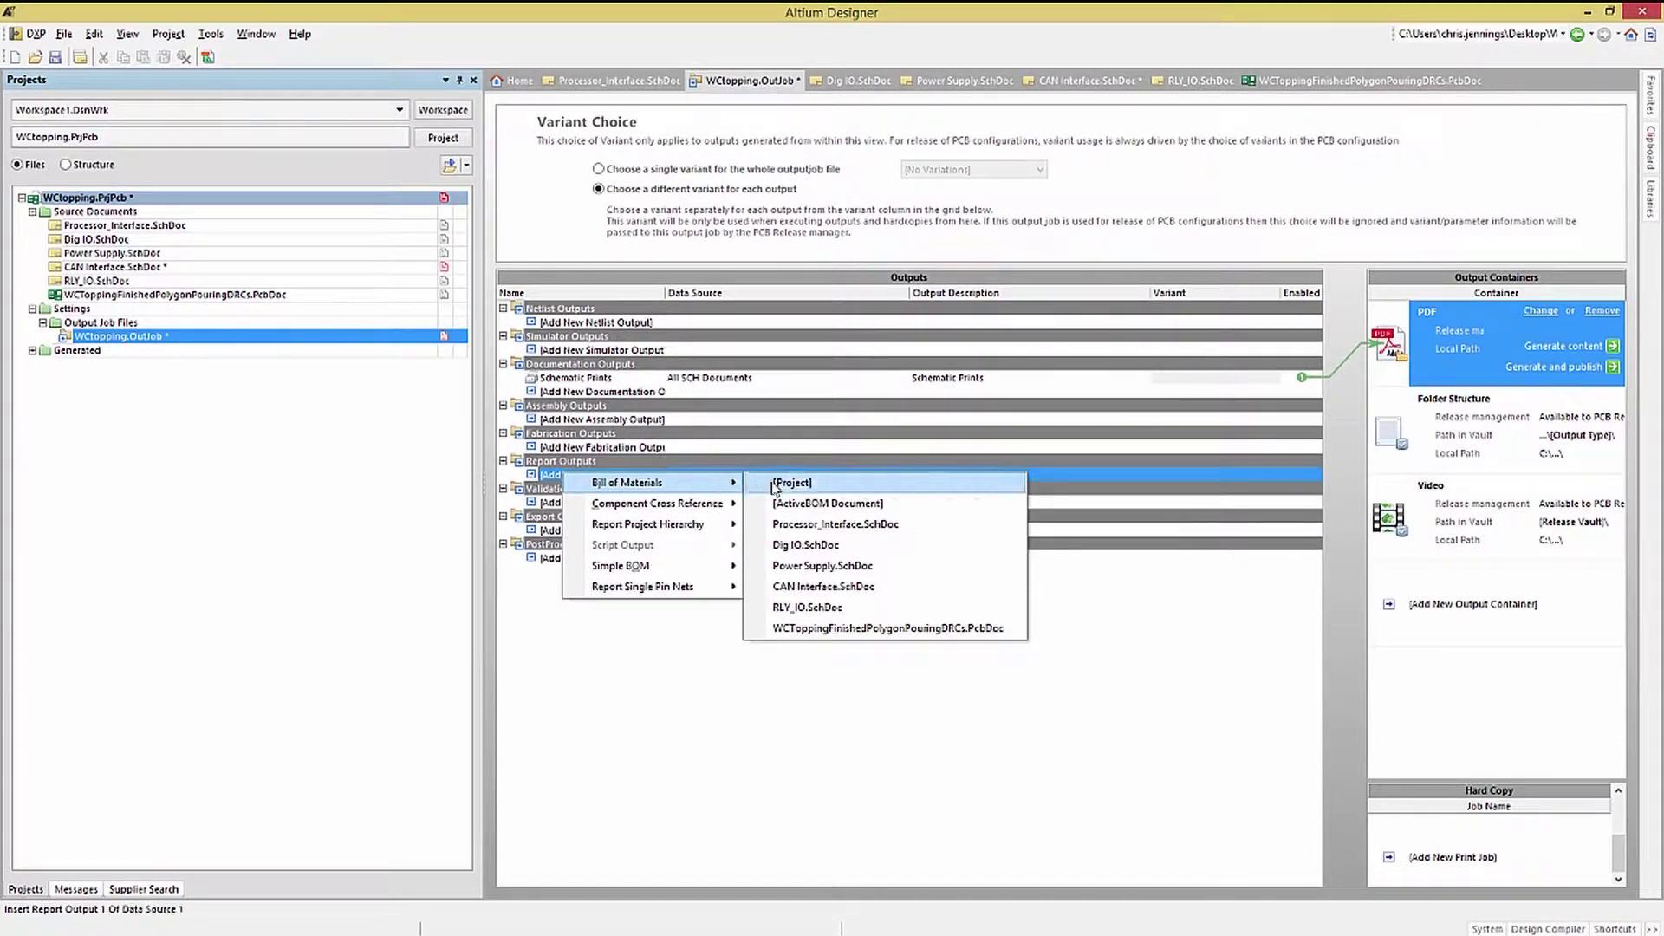
pyautogui.click(785, 483)
pyautogui.click(774, 488)
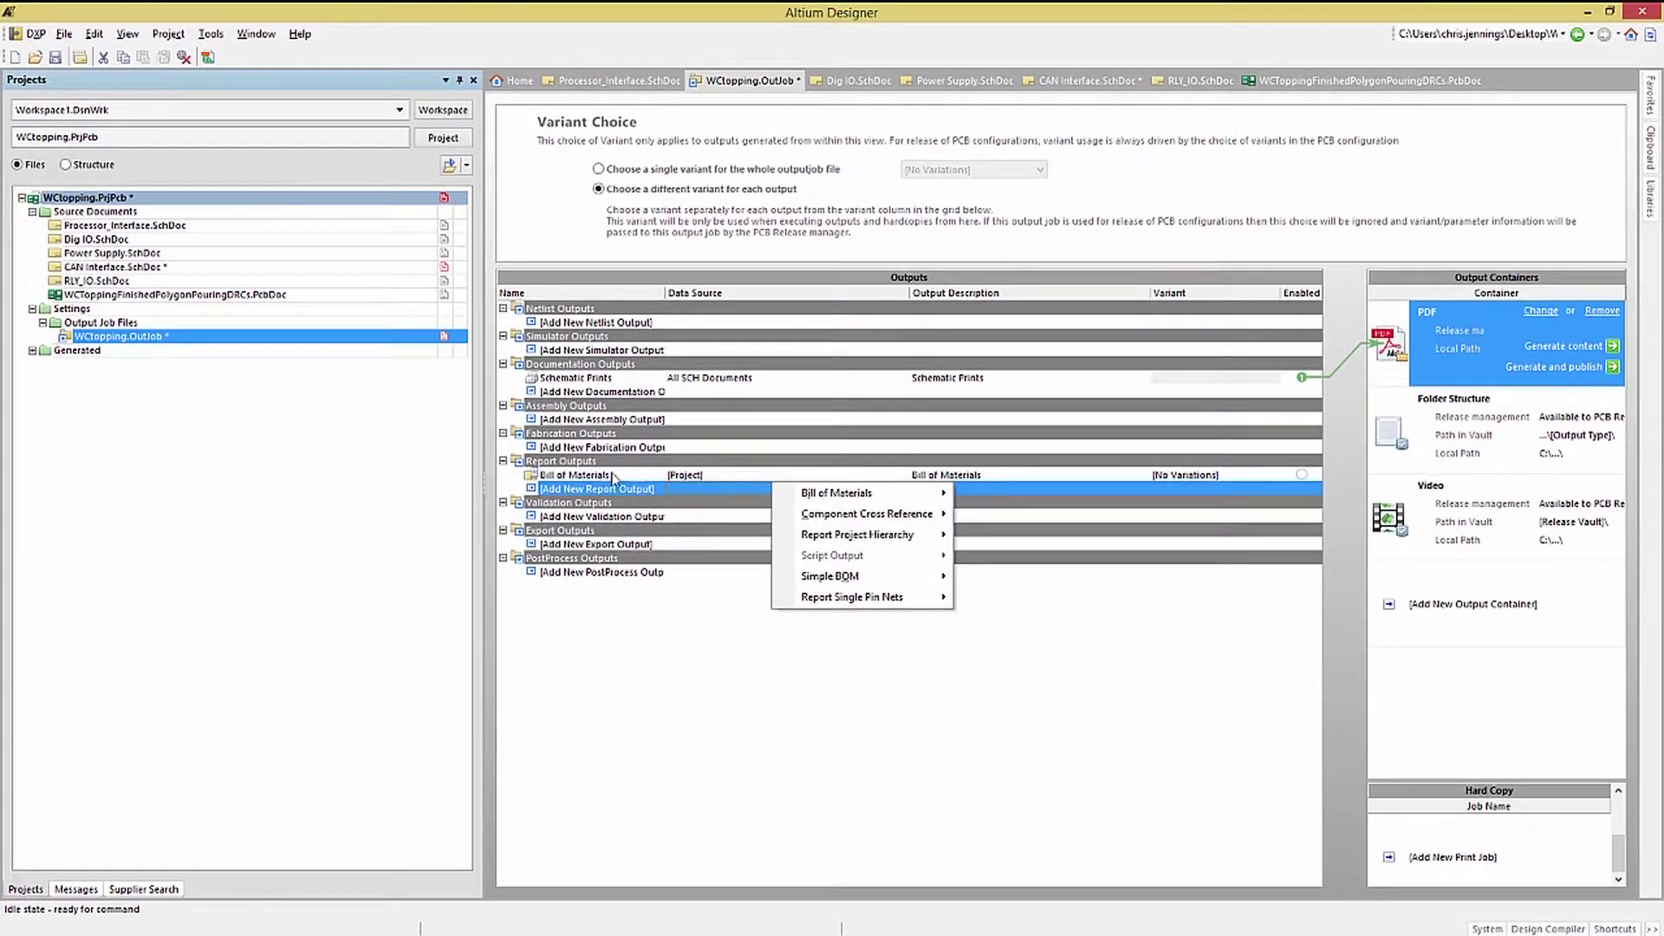
# Add the Supplier 1 and Supplier Part Number columns from Solution 1 to the BOM.
pyautogui.doubleClick(529, 475)
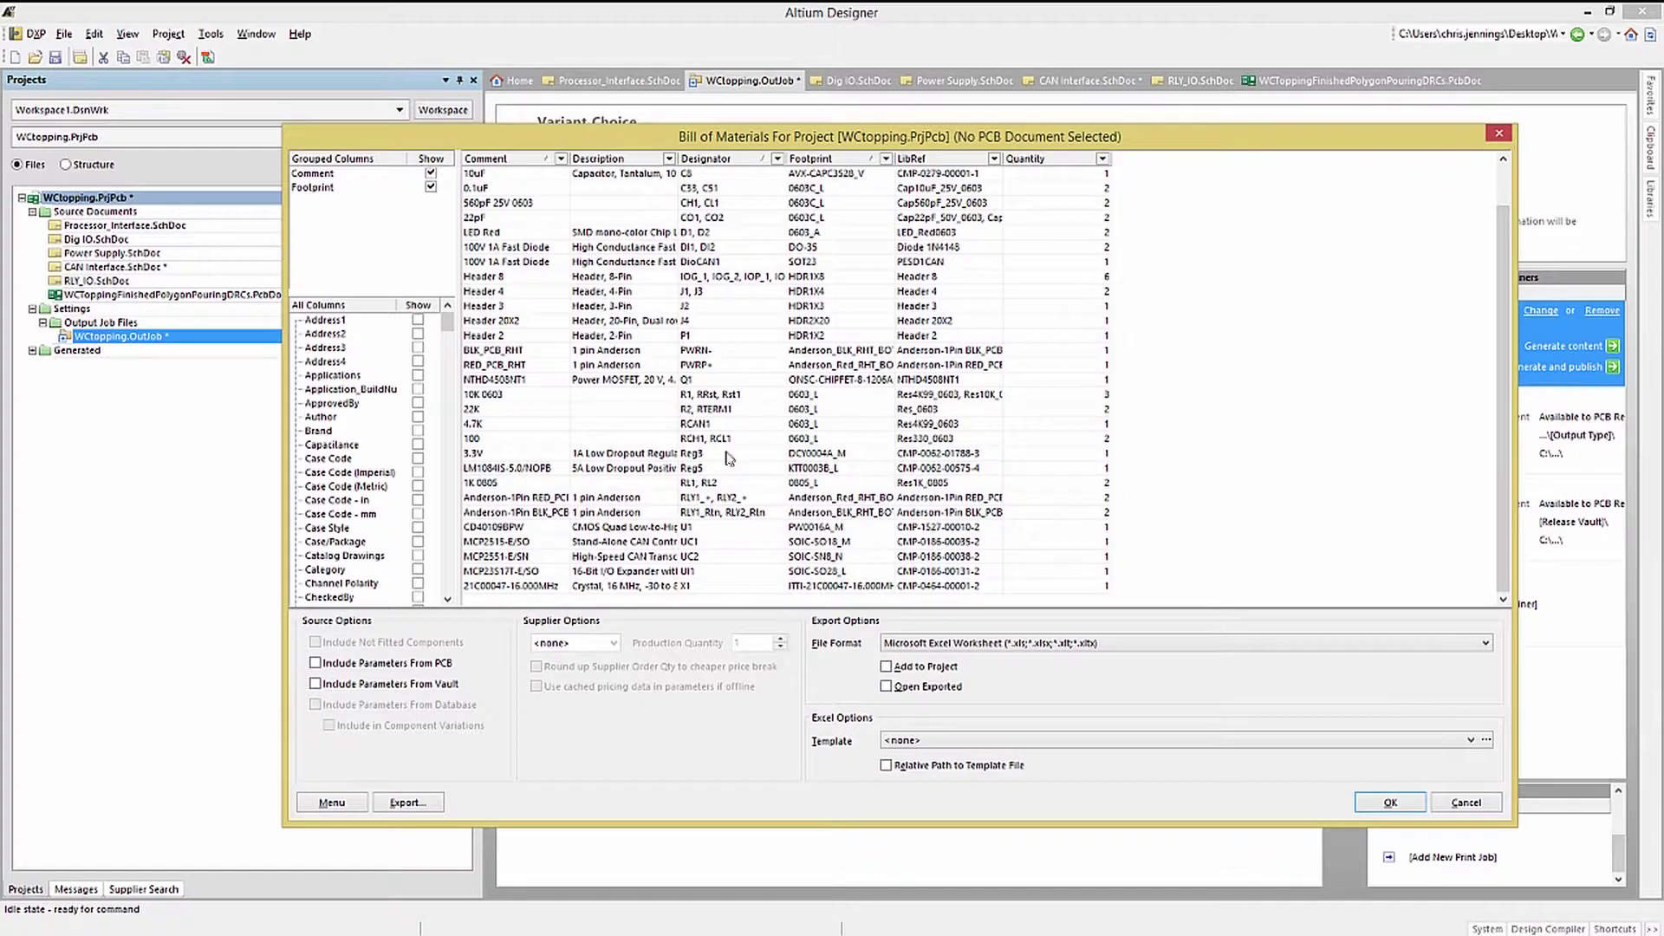
pyautogui.moveTo(447, 323); pyautogui.dragTo(448, 574)
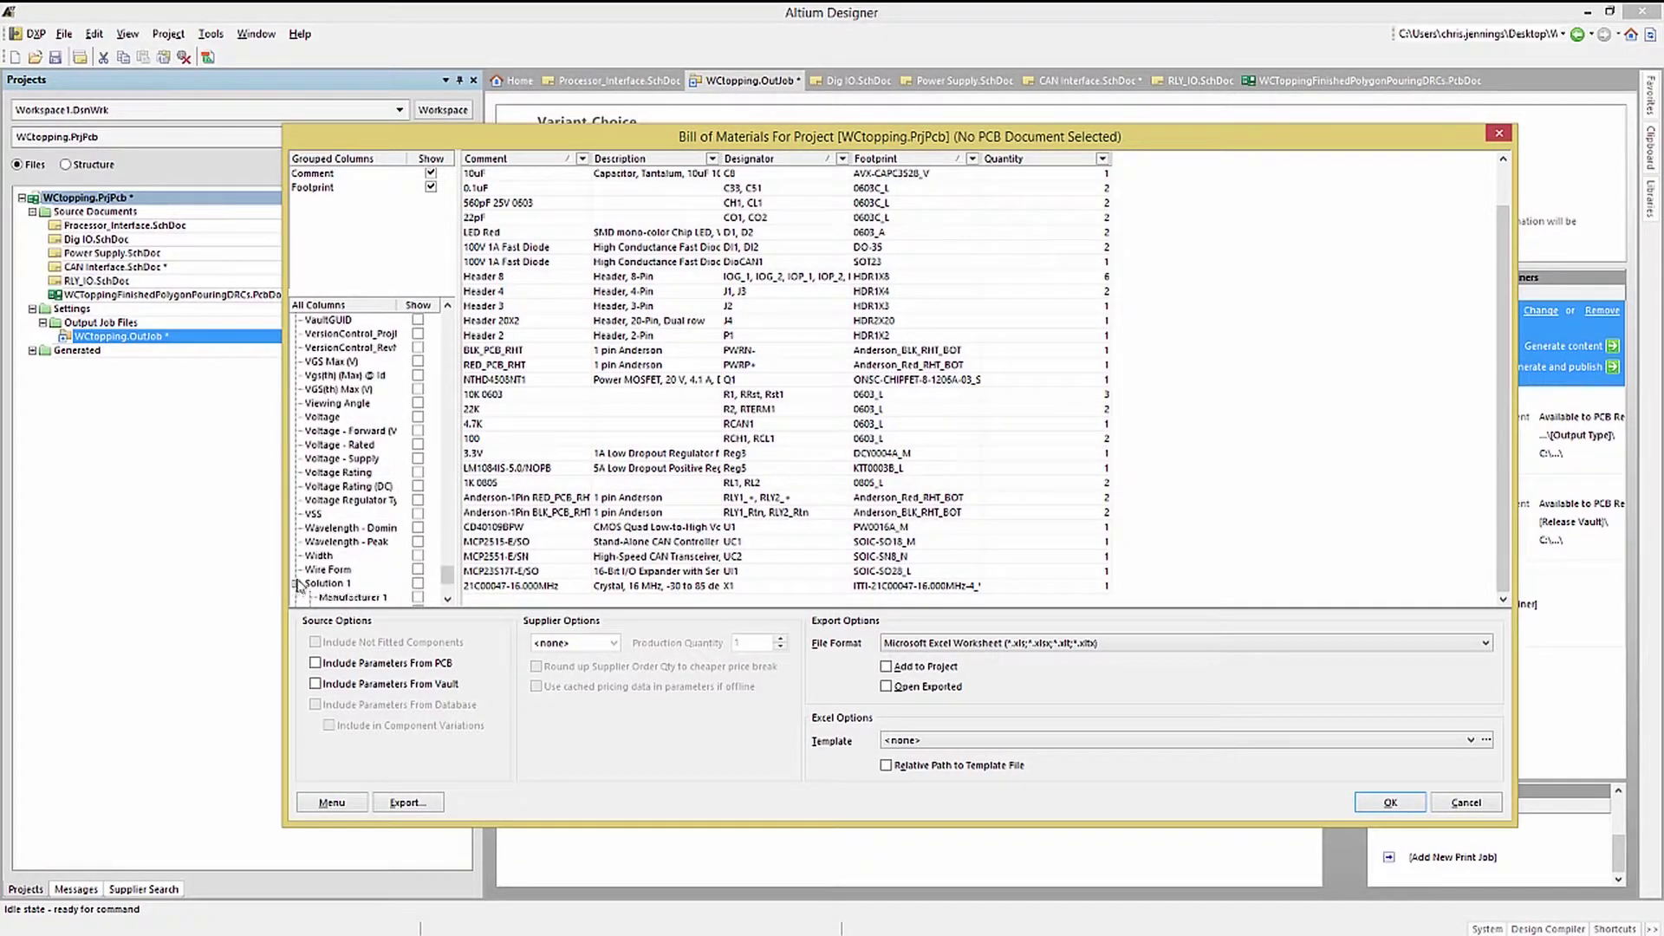
pyautogui.click(297, 583)
pyautogui.click(418, 501)
pyautogui.click(418, 542)
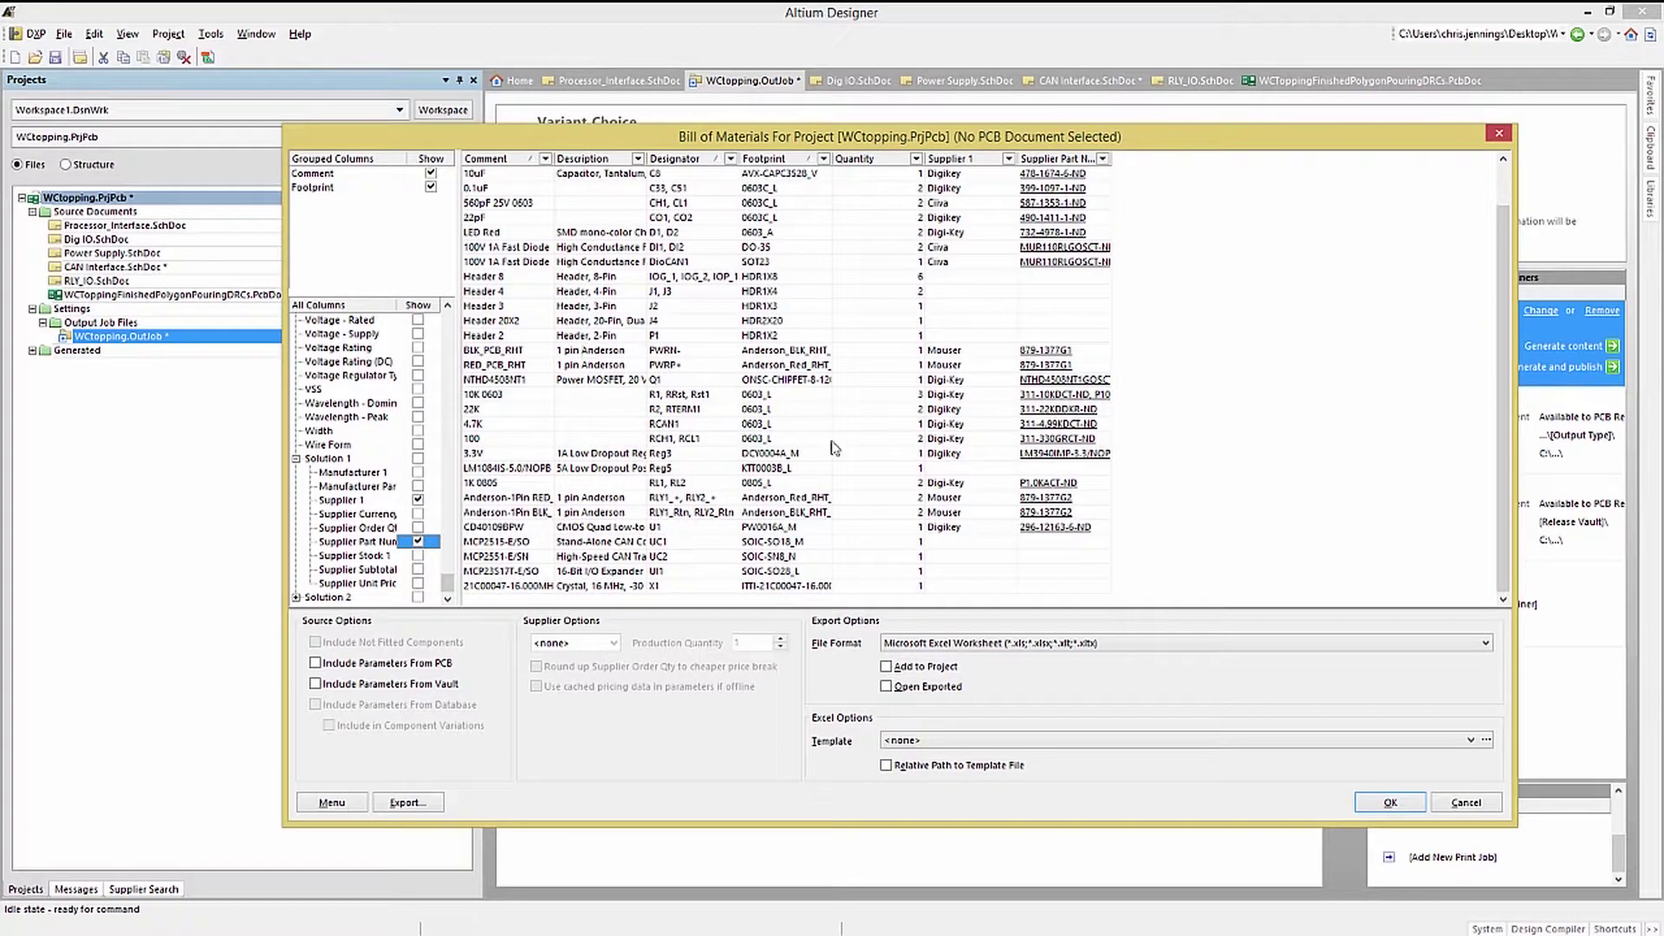
pyautogui.click(1386, 802)
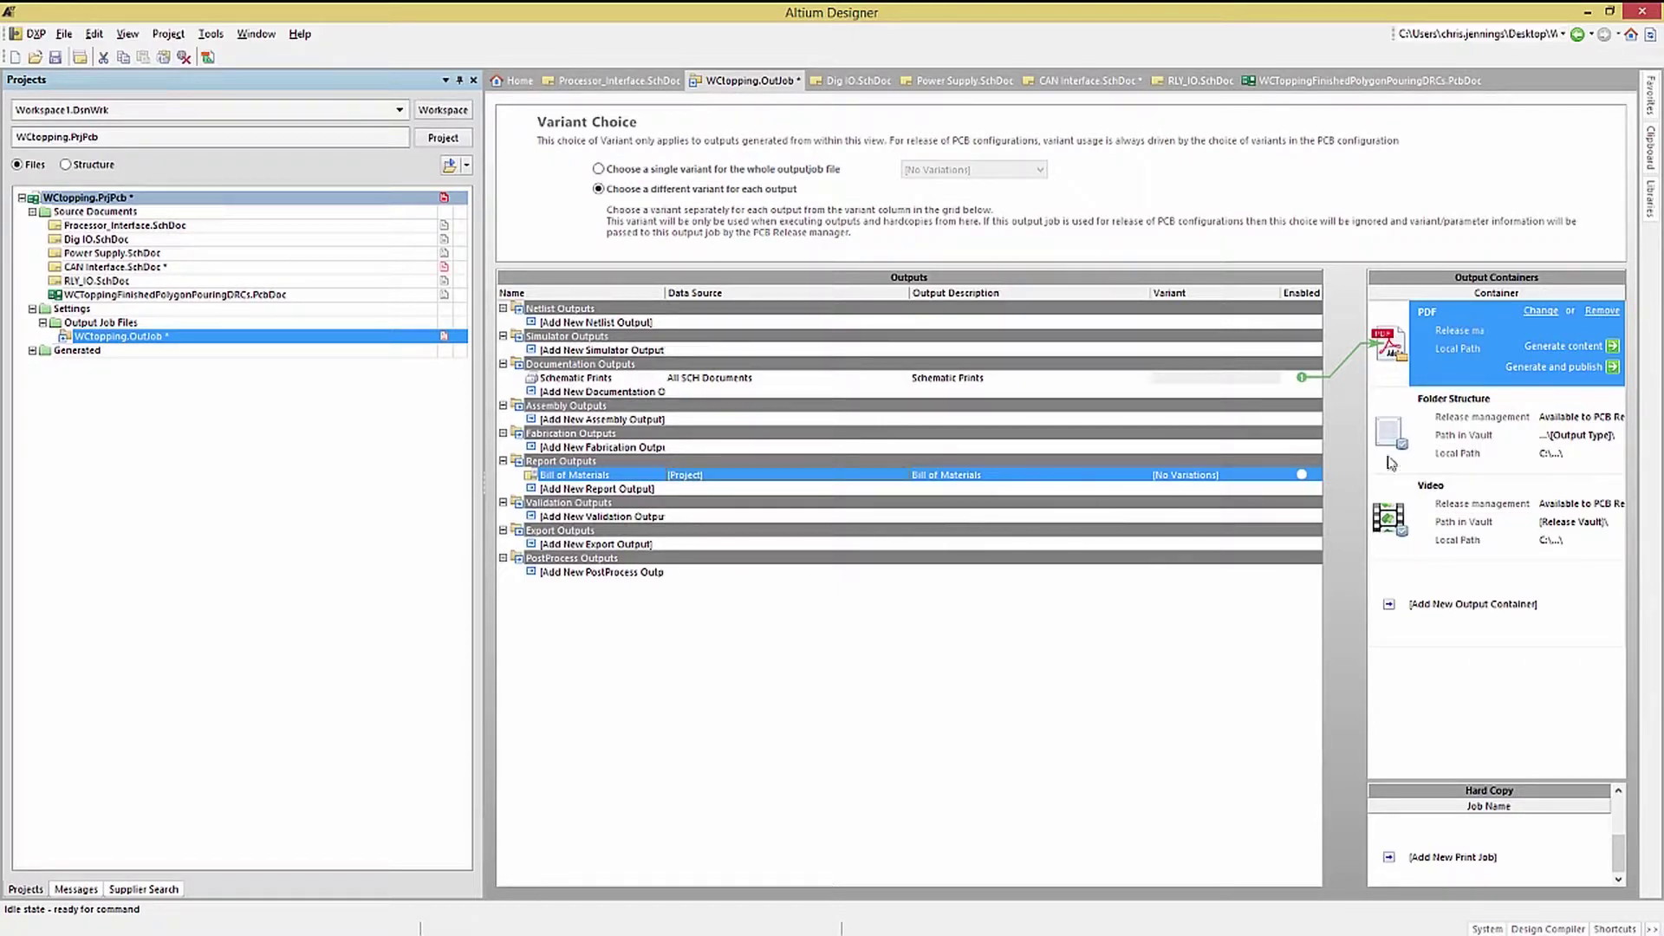
# Enable the Bill of Materials in the Folder Structure container, save the OutJob, and open the PcbDoc.
pyautogui.click(1455, 425)
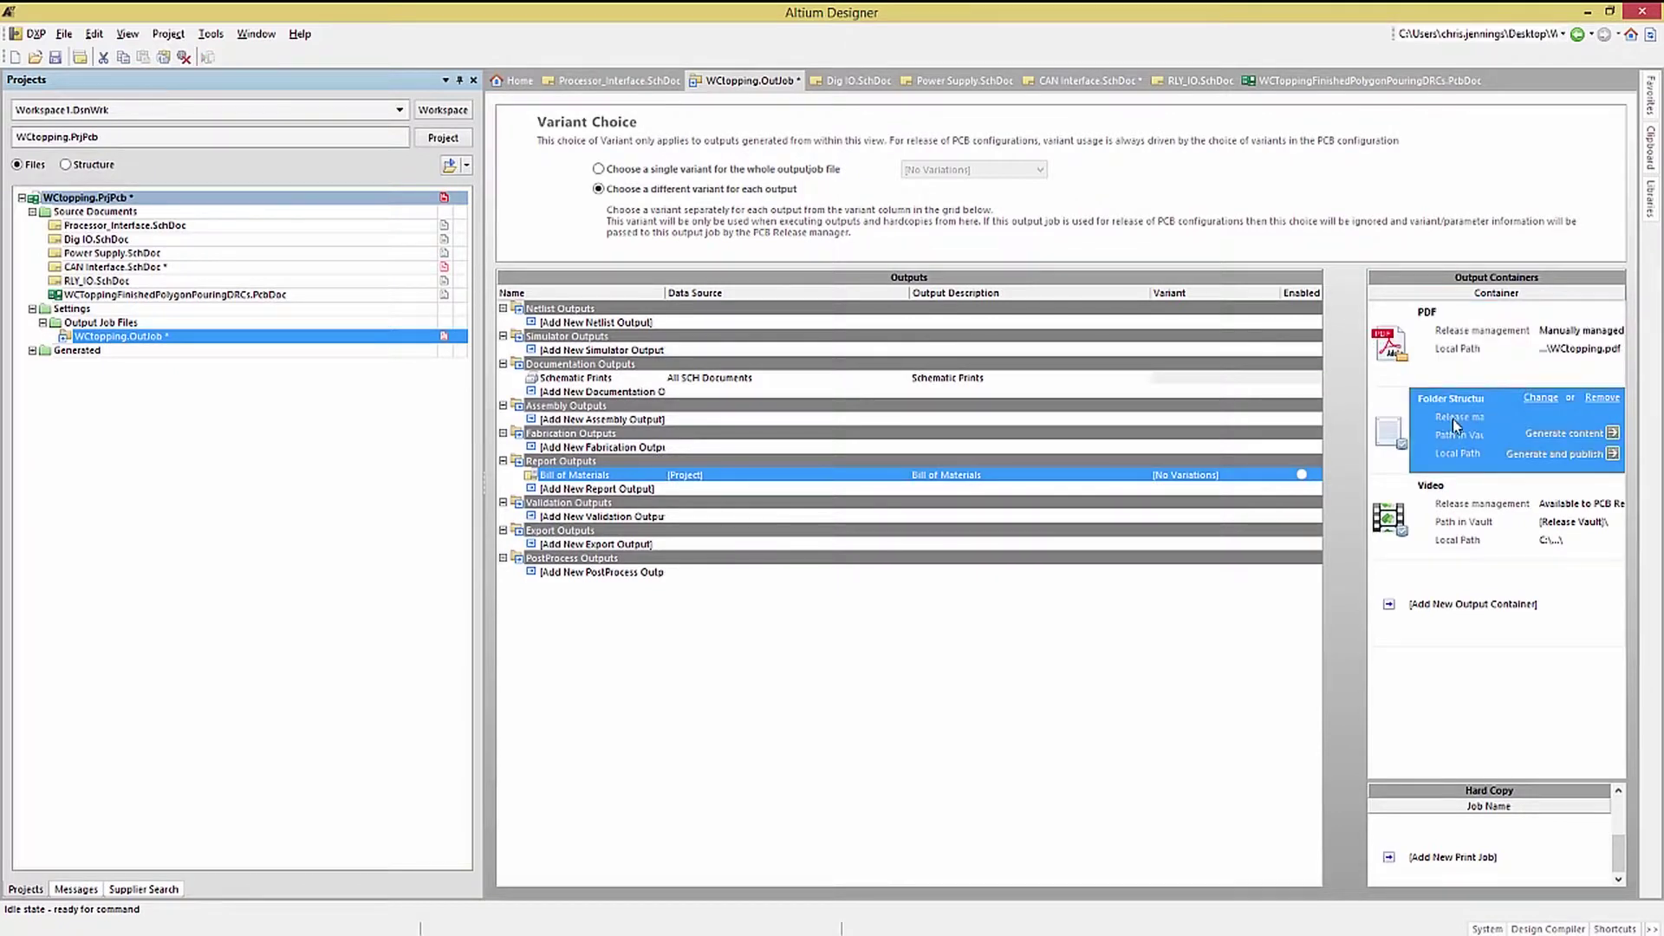
pyautogui.click(1302, 475)
pyautogui.click(55, 57)
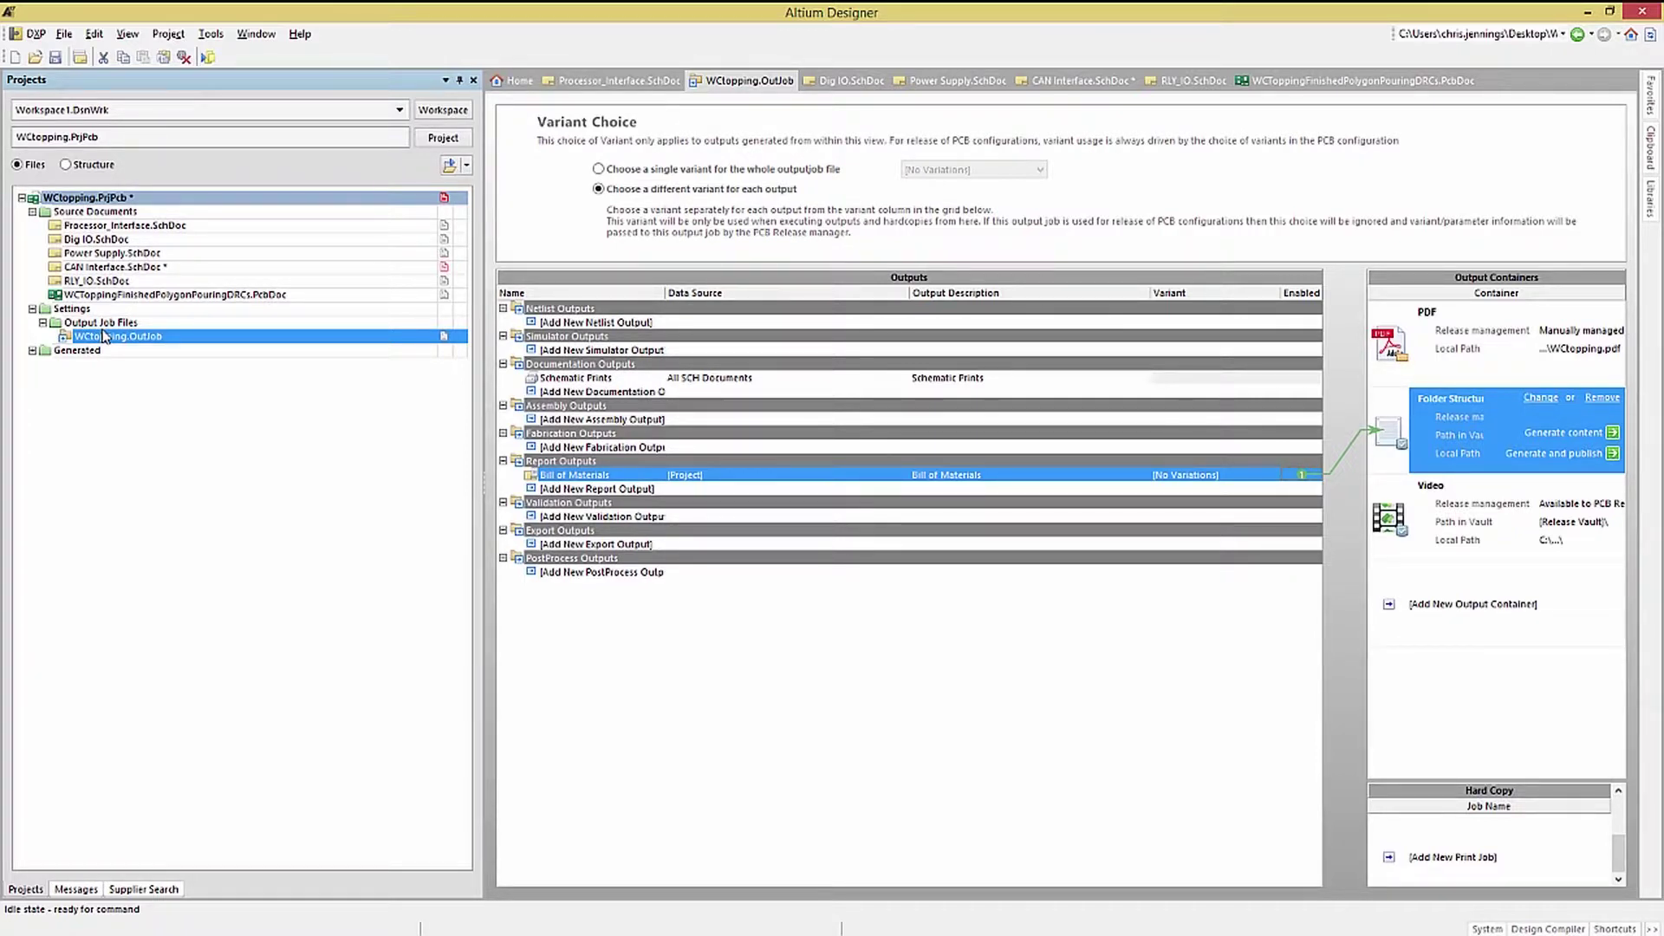
pyautogui.doubleClick(93, 296)
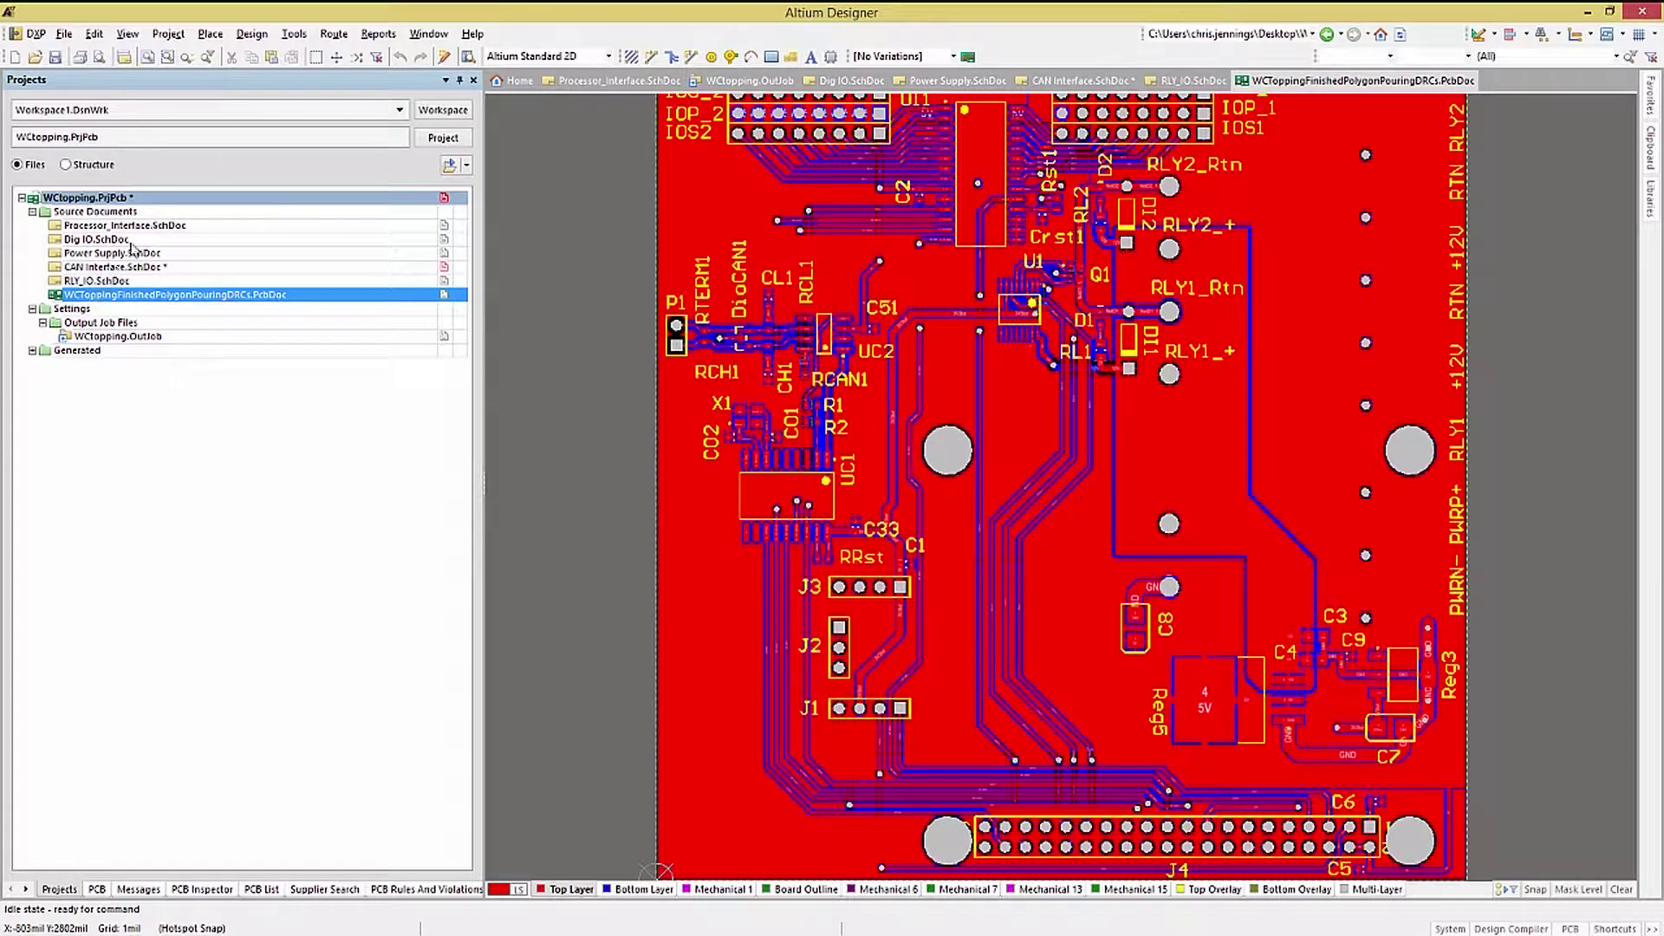
# Export the board via PDF3D as WCToppingFinishedPolygonPouringDRCs.pdf in the default location.
pyautogui.click(64, 34)
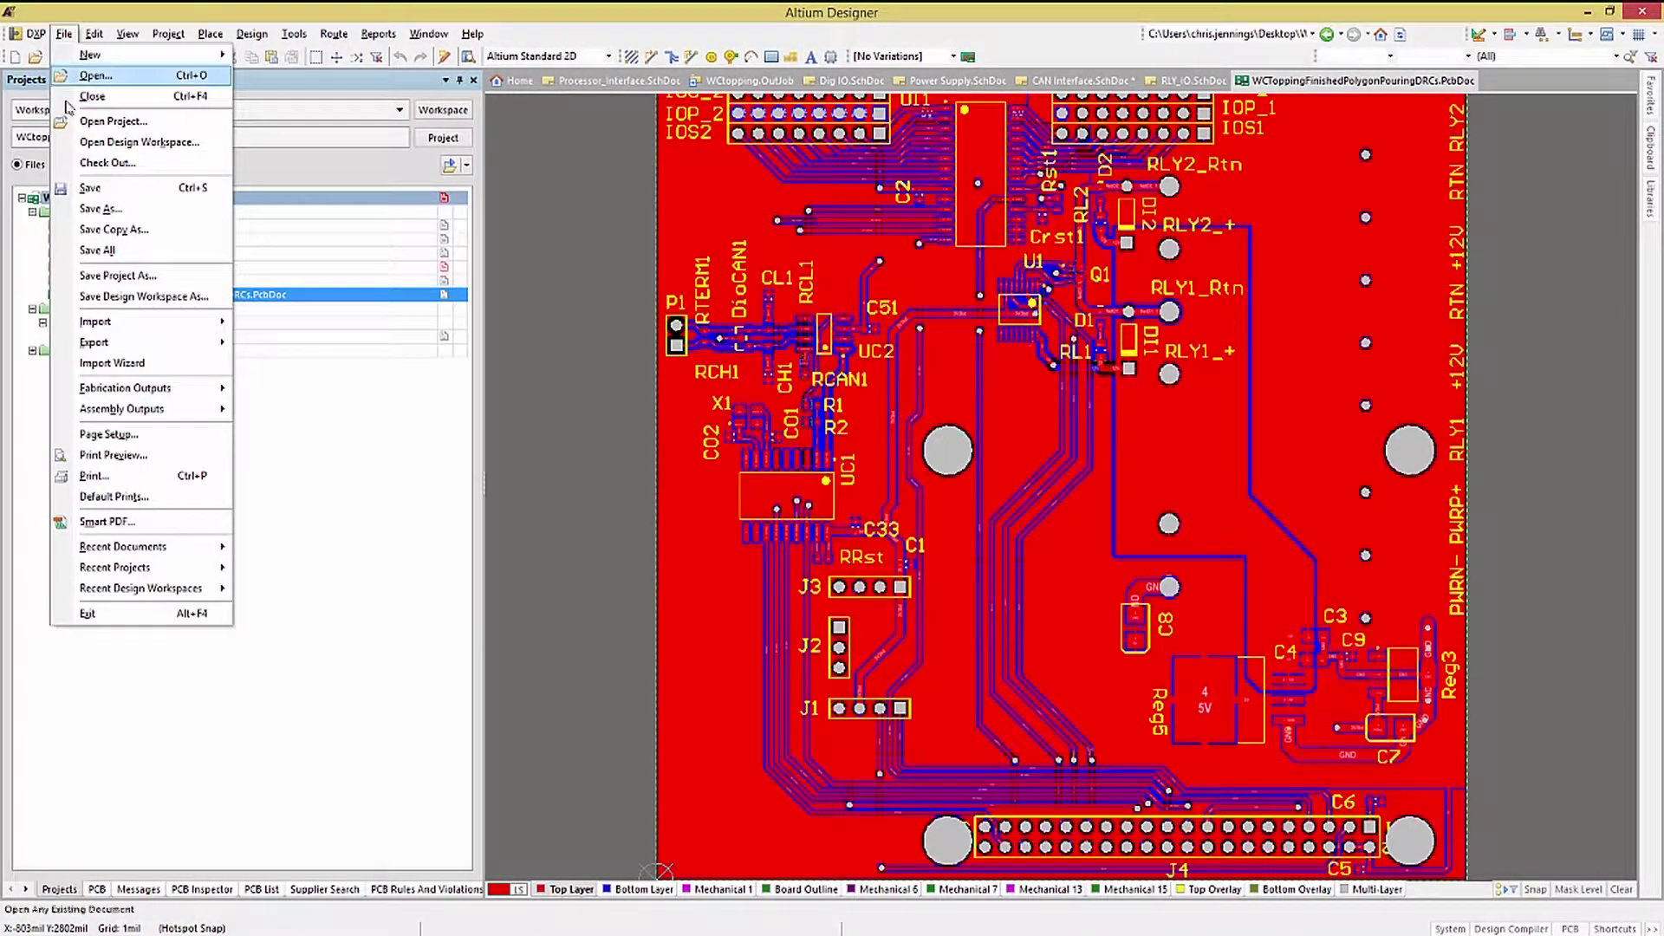
pyautogui.moveTo(104, 345)
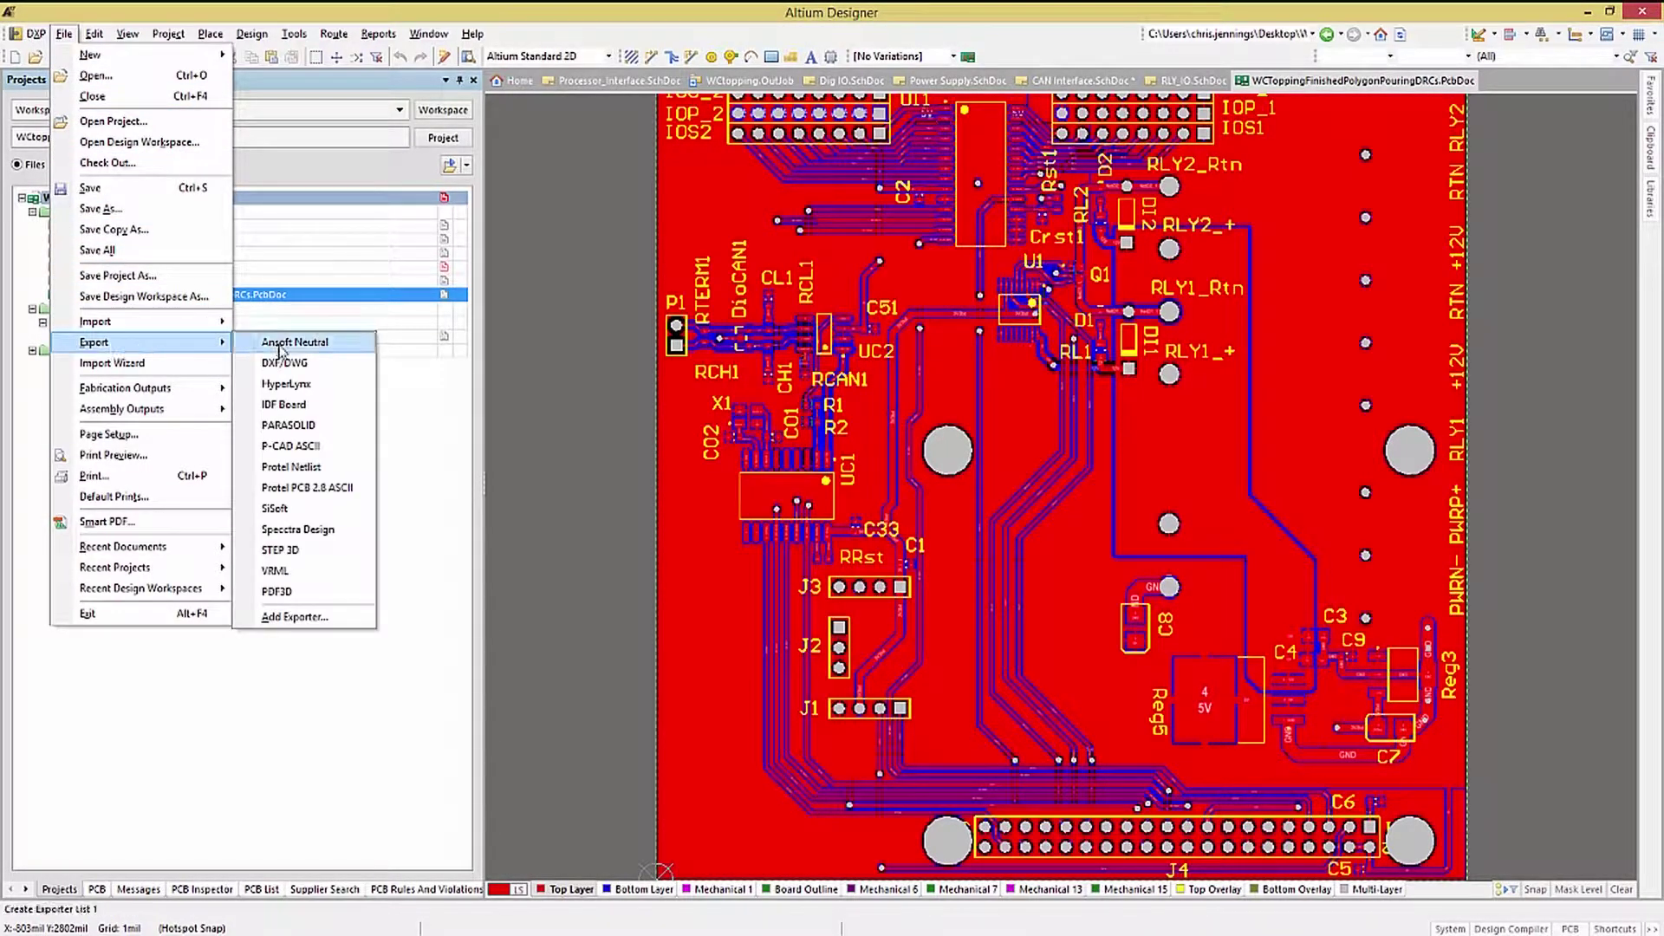
pyautogui.click(276, 594)
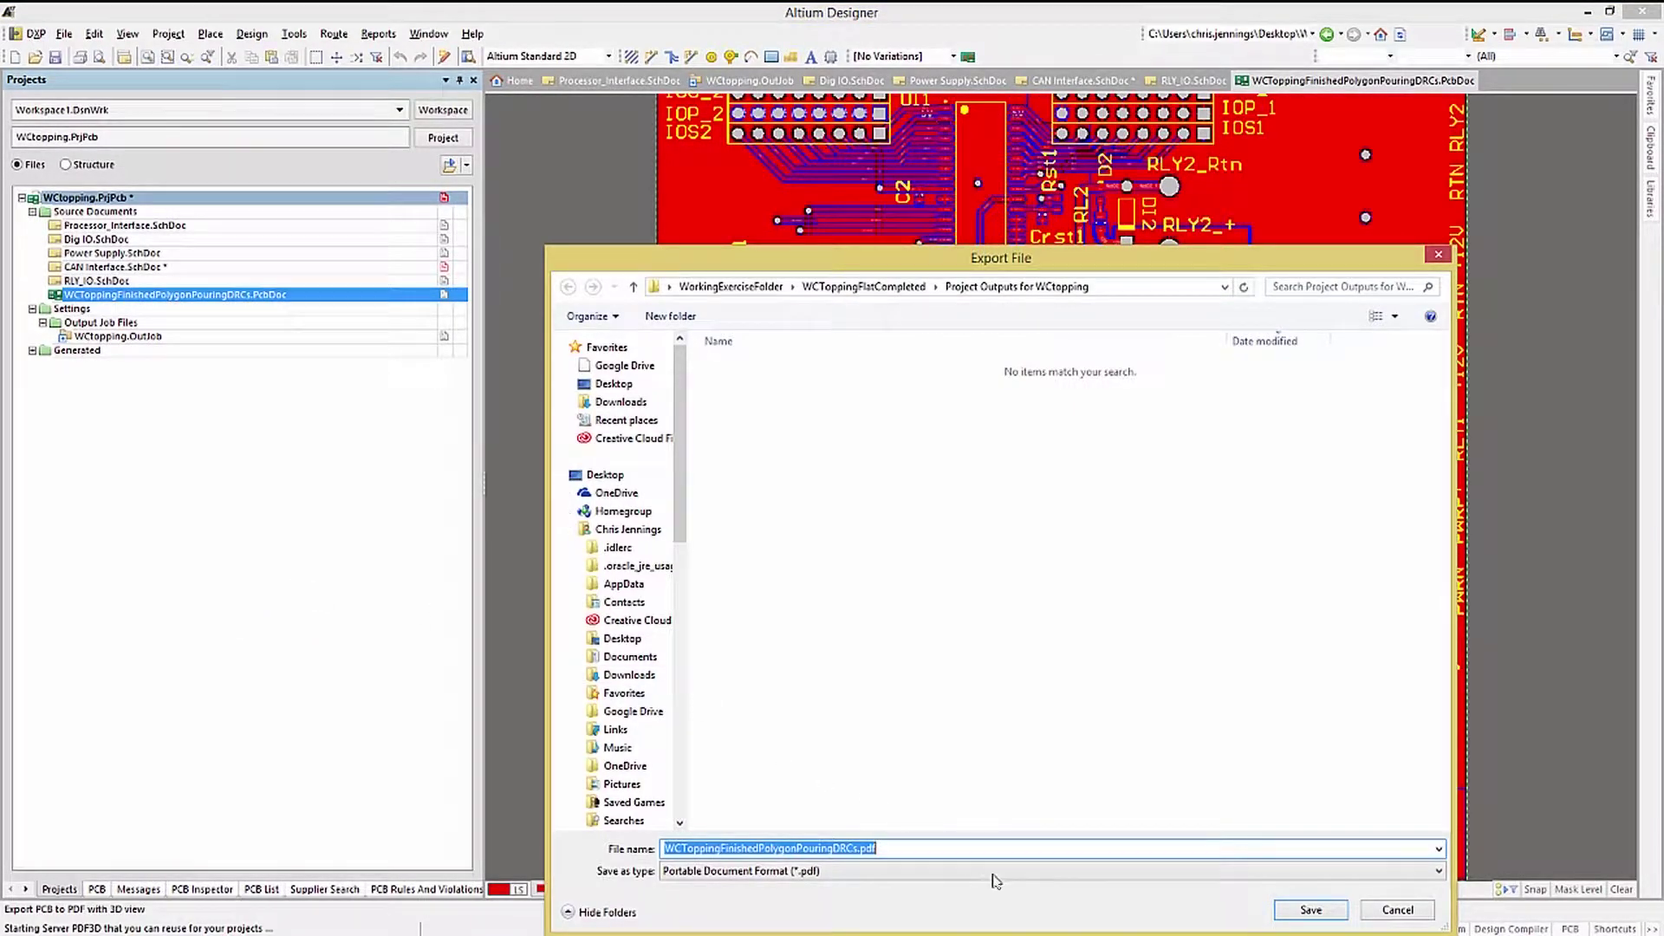
pyautogui.click(1310, 909)
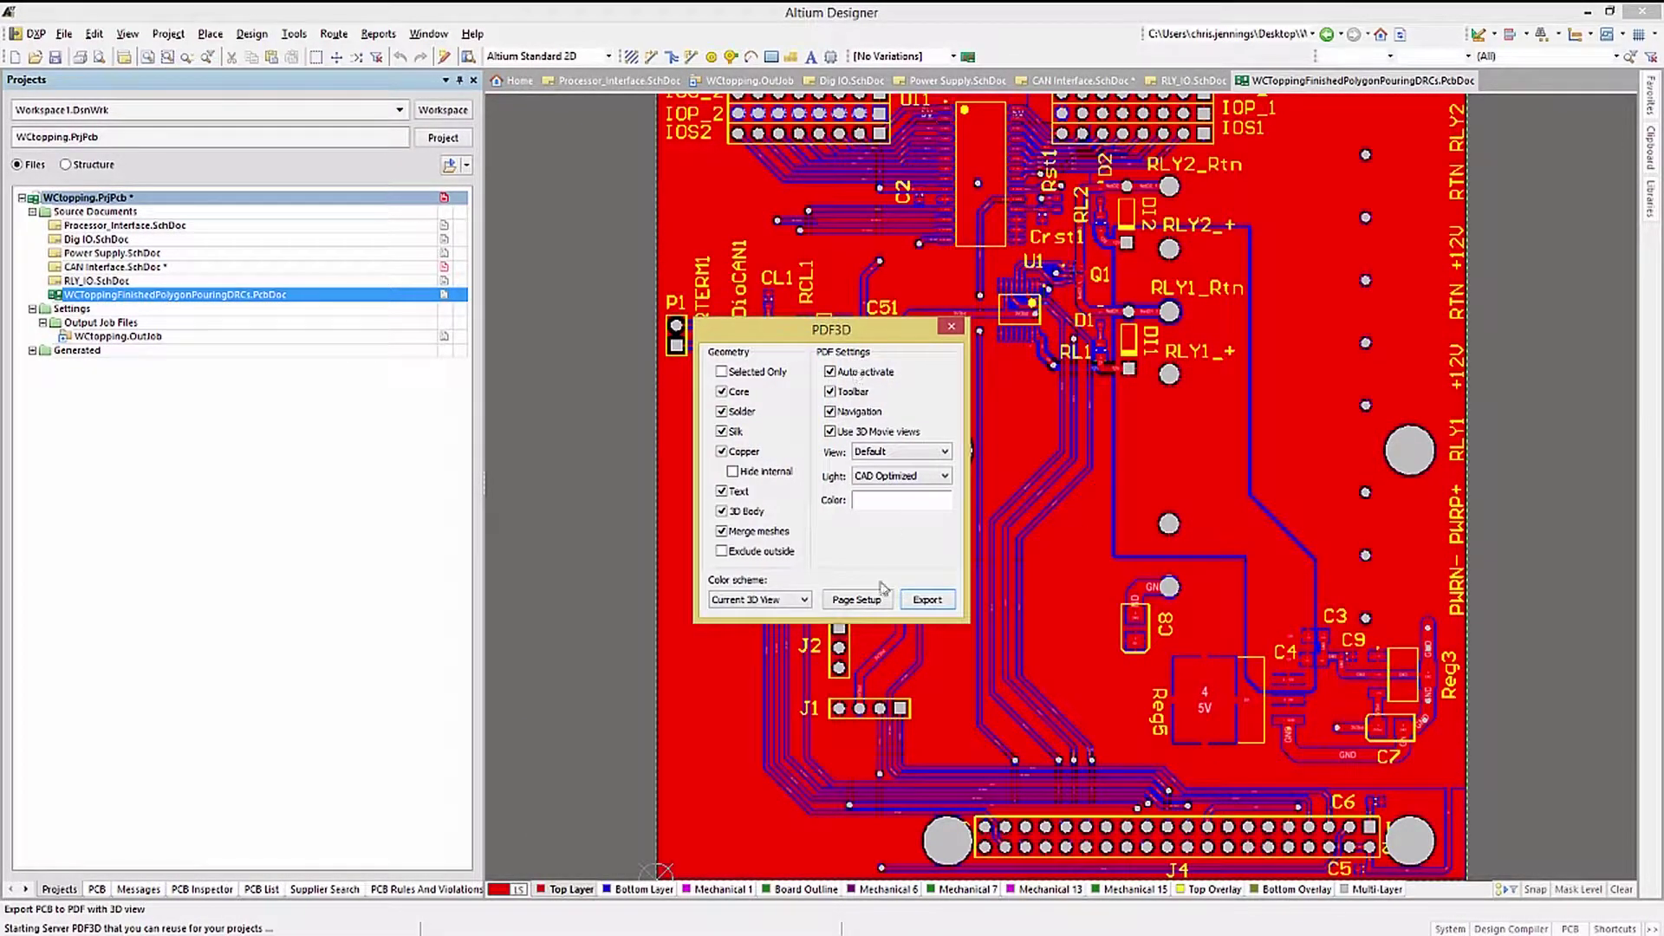
pyautogui.click(924, 600)
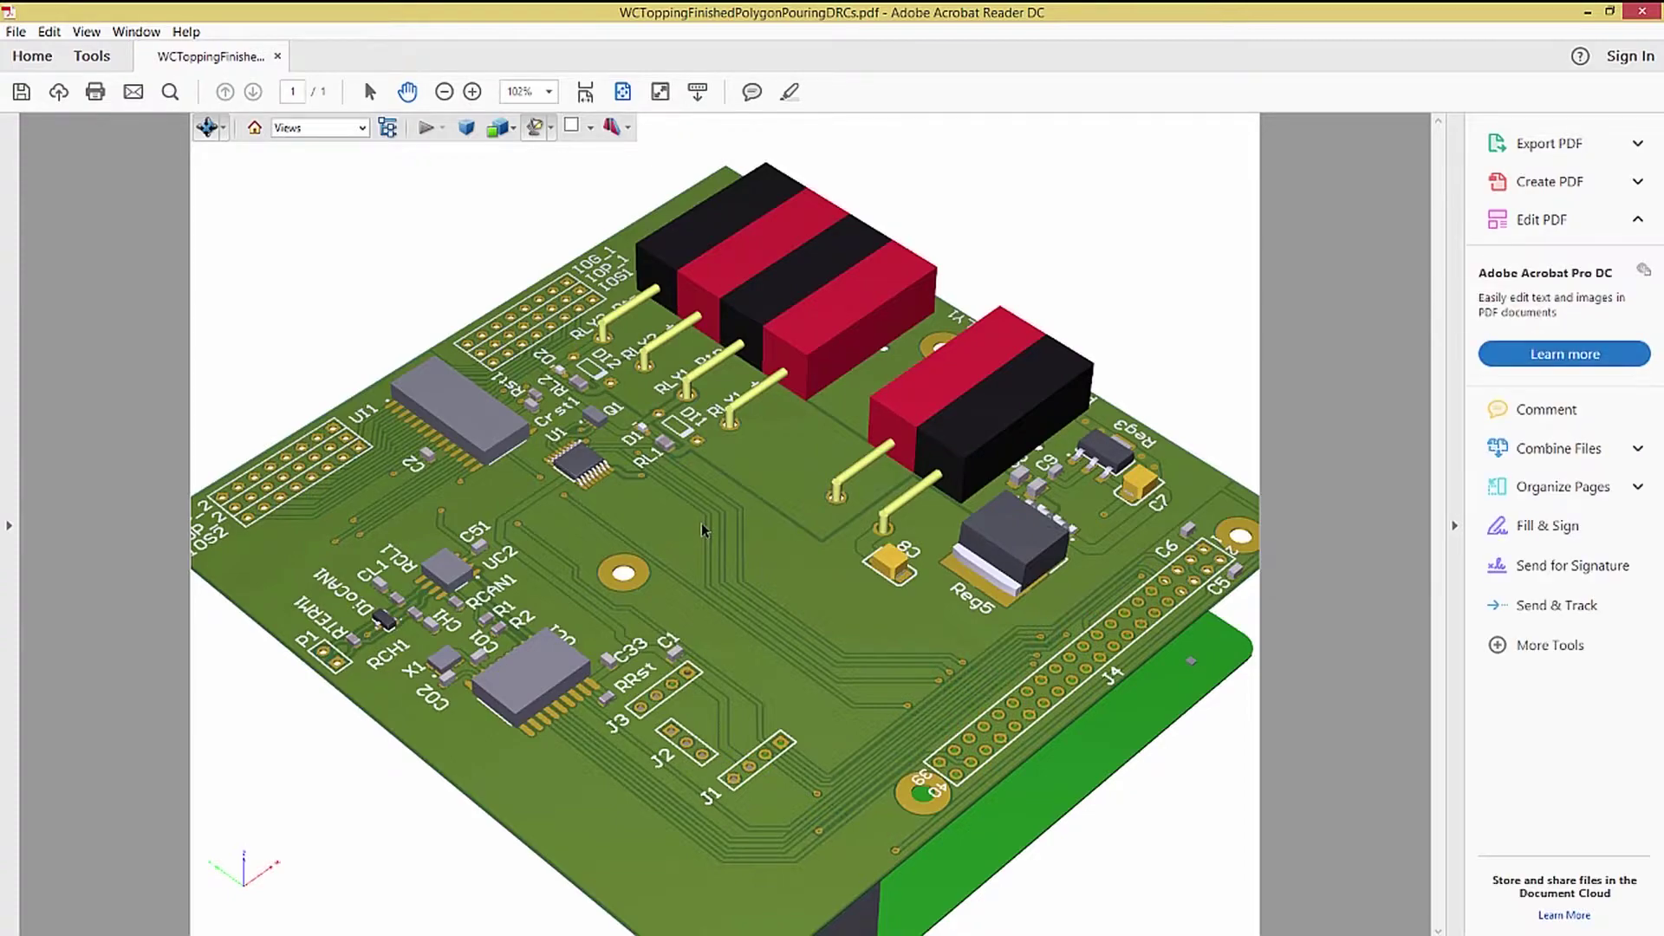
# Rotate and zoom the 3D board in Acrobat, then close the PDF without saving.
pyautogui.moveTo(702, 529); pyautogui.dragTo(602, 490)
pyautogui.scroll(-5, 662, 645)
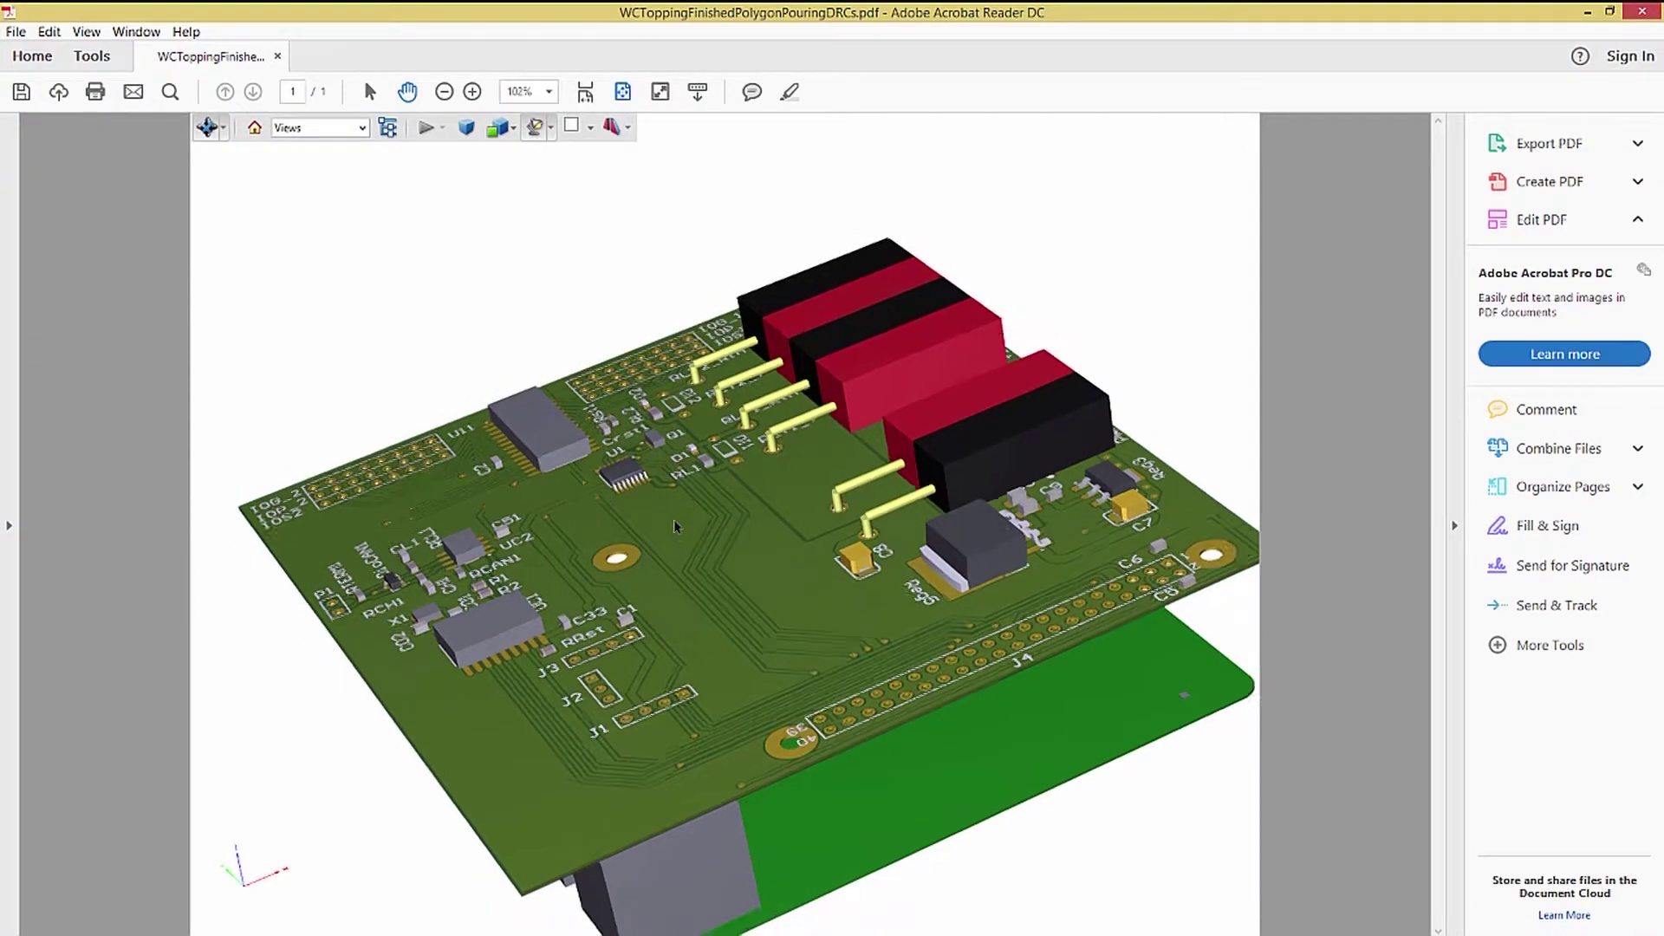
pyautogui.scroll(6, 644, 526)
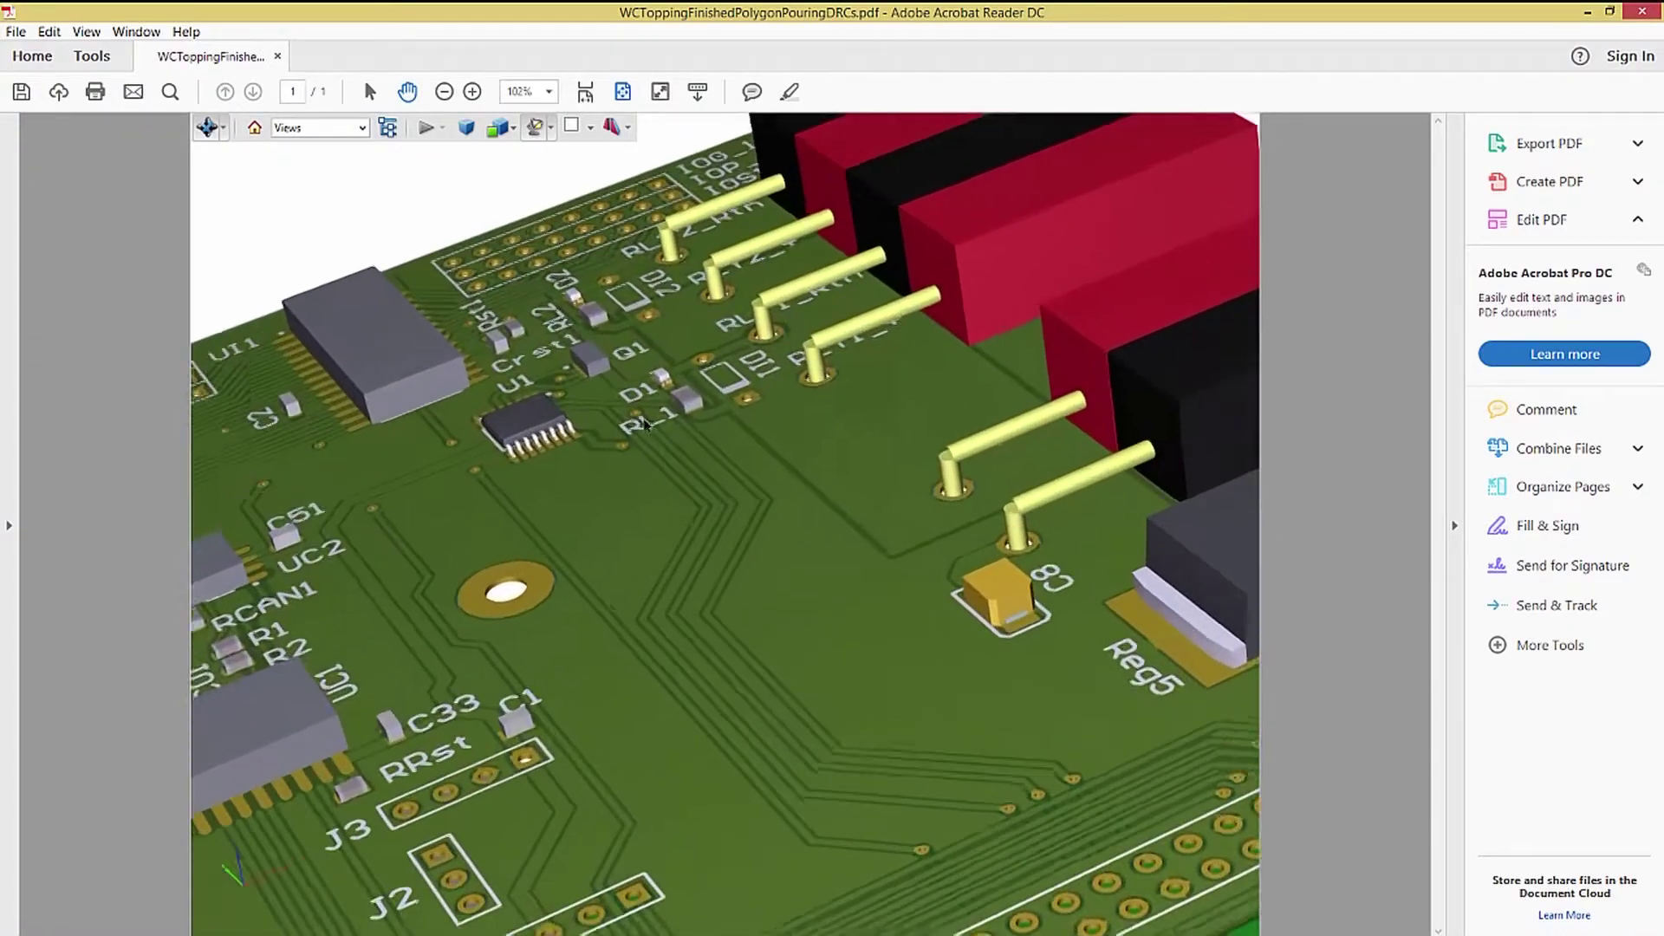
pyautogui.scroll(-3, 644, 527)
pyautogui.scroll(-1, 644, 526)
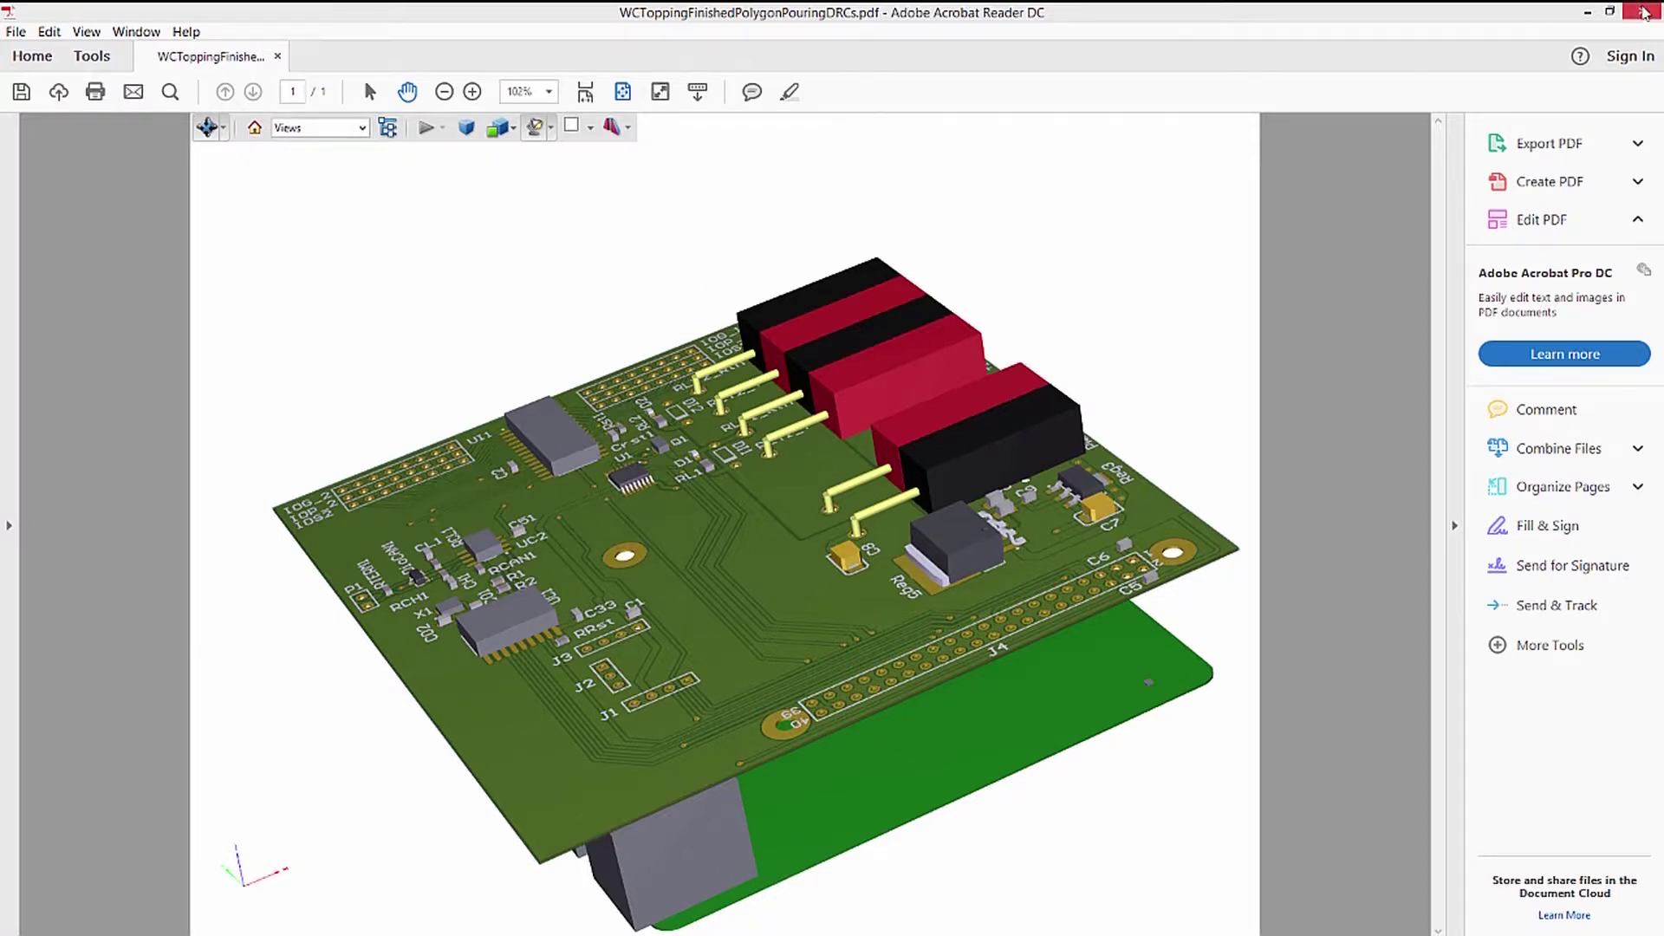
pyautogui.click(1644, 14)
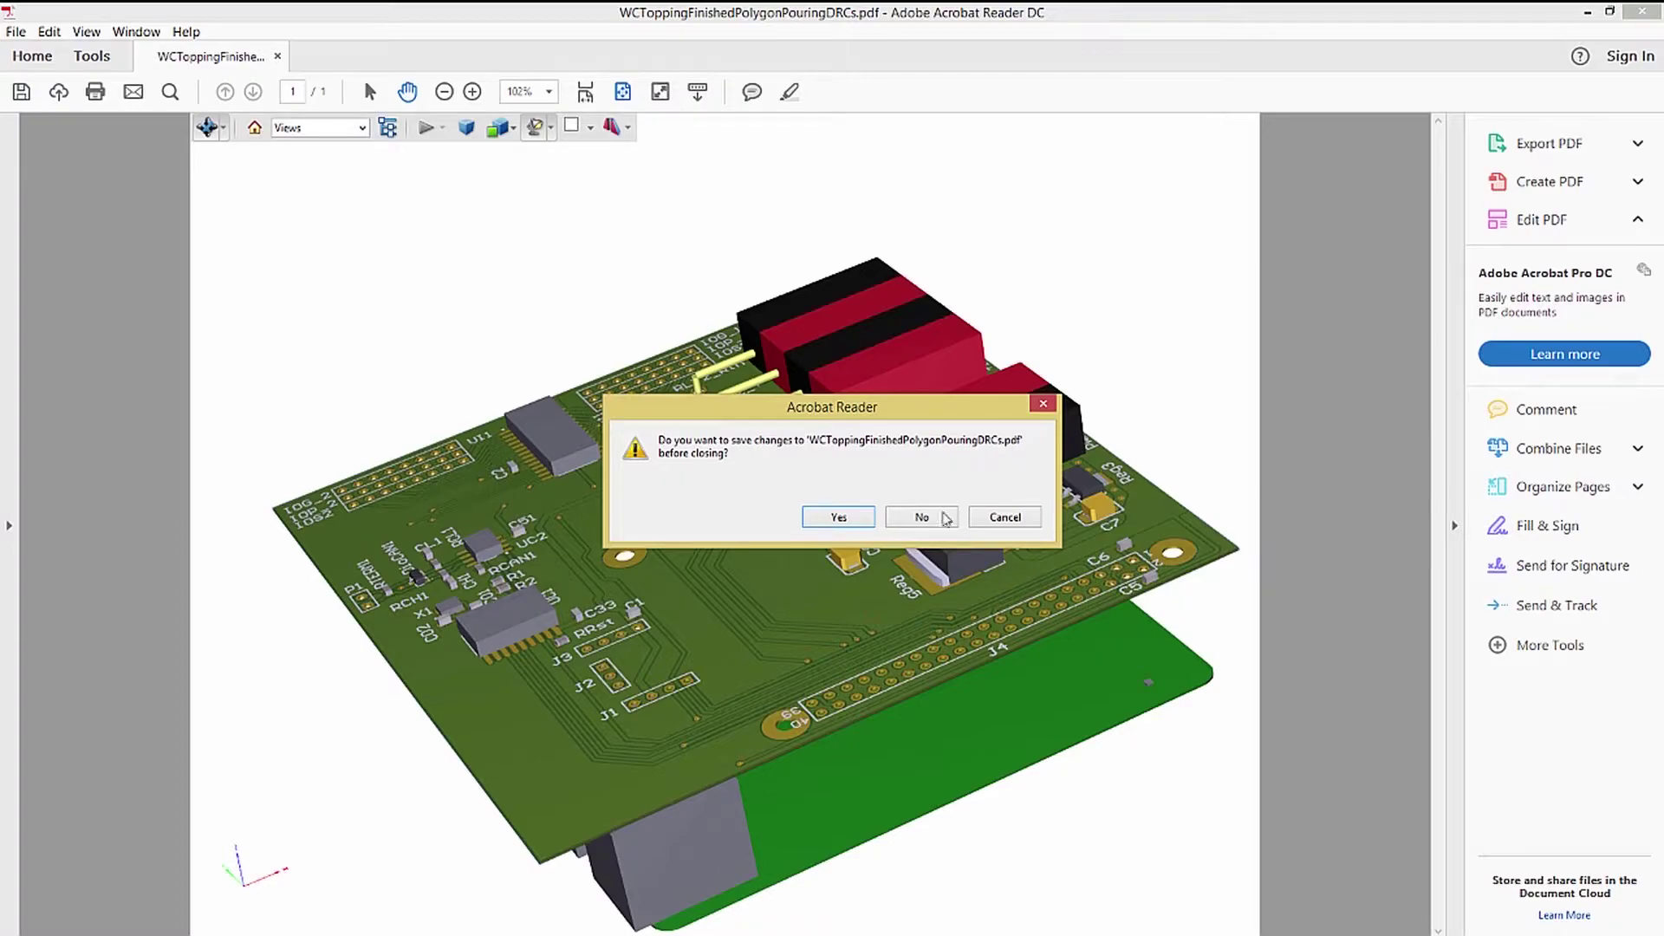
pyautogui.click(921, 518)
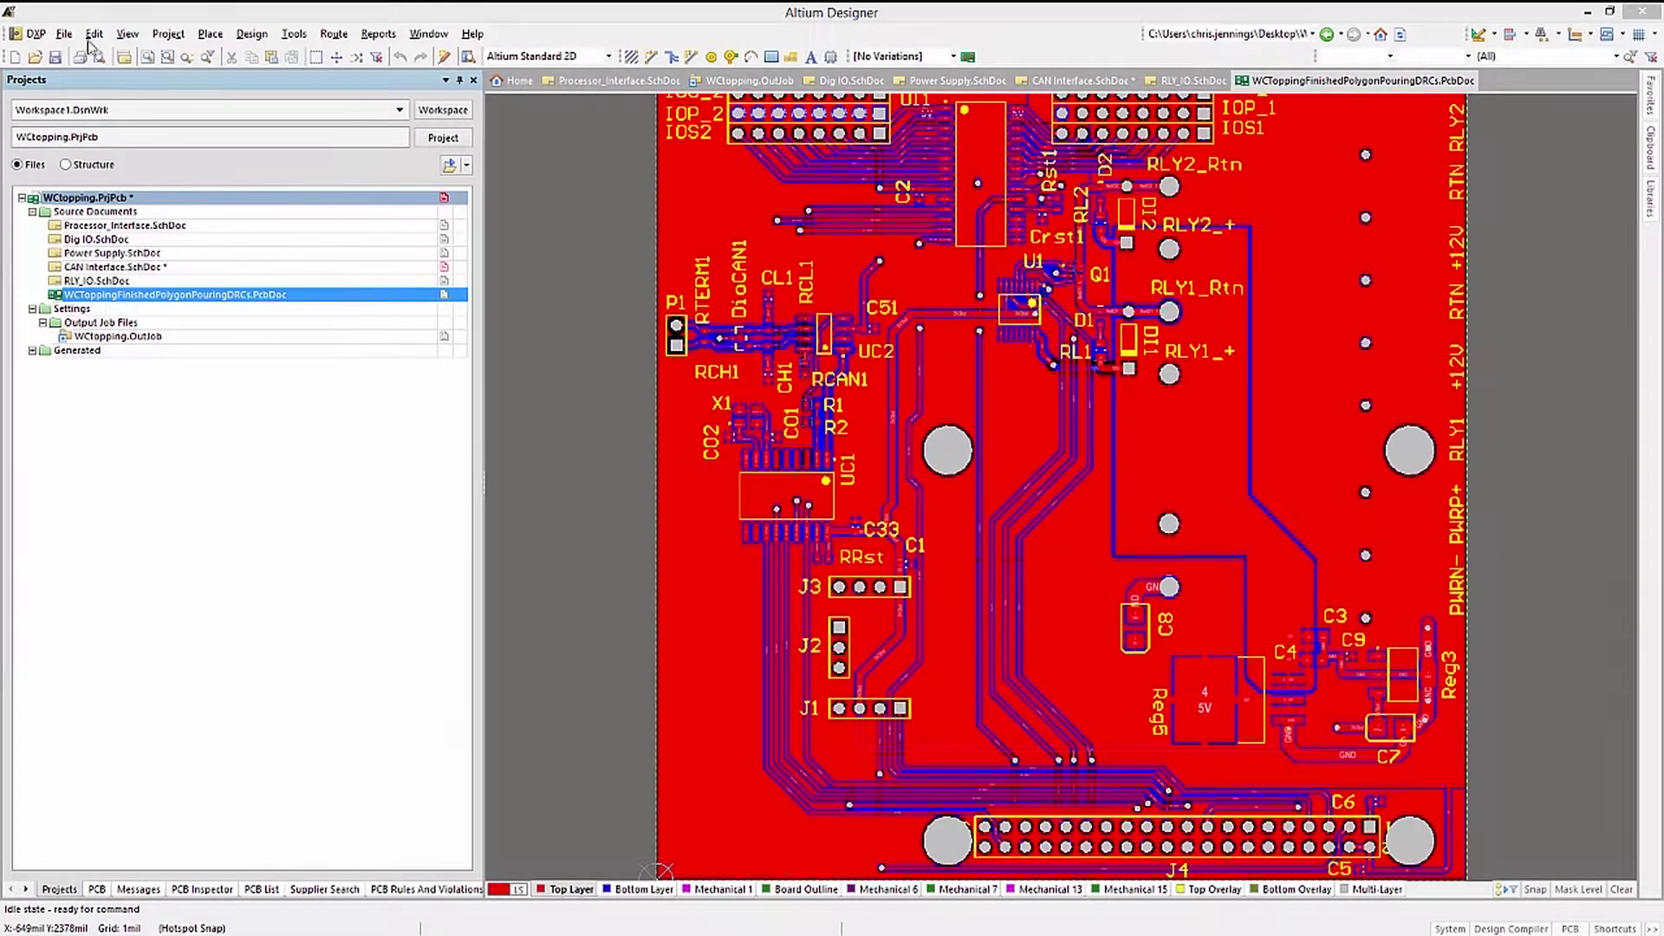
# Export WCToppingFinishedPolygonPouringDRCs.step with all components and pad holes using the default options.
pyautogui.click(64, 37)
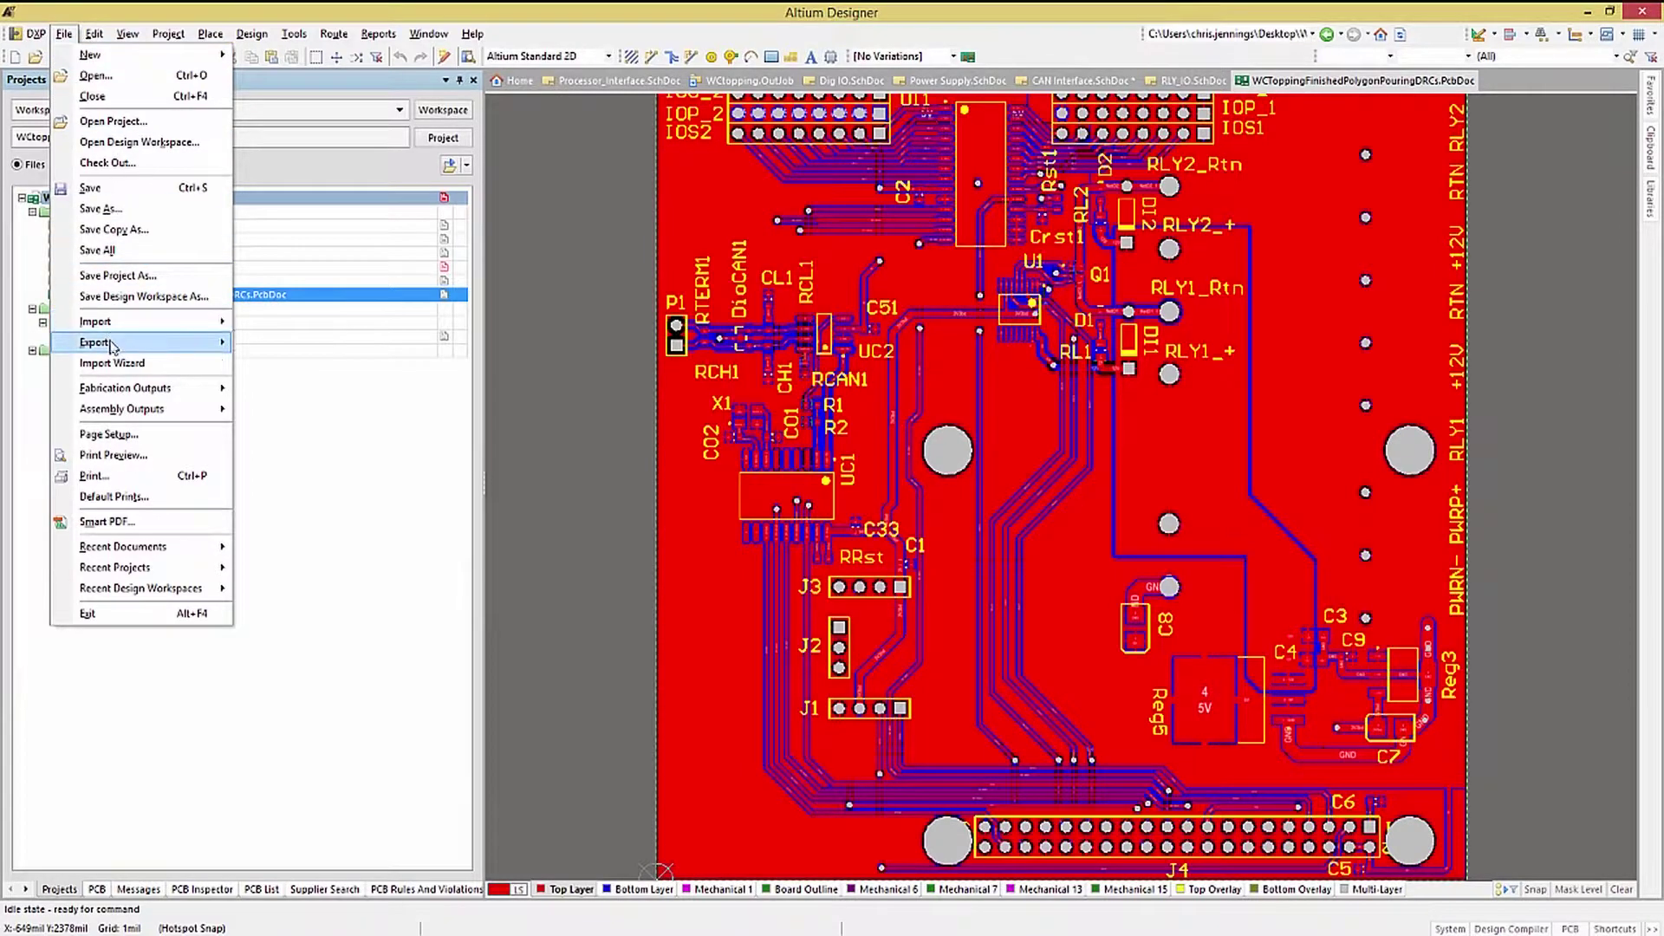
pyautogui.moveTo(114, 347)
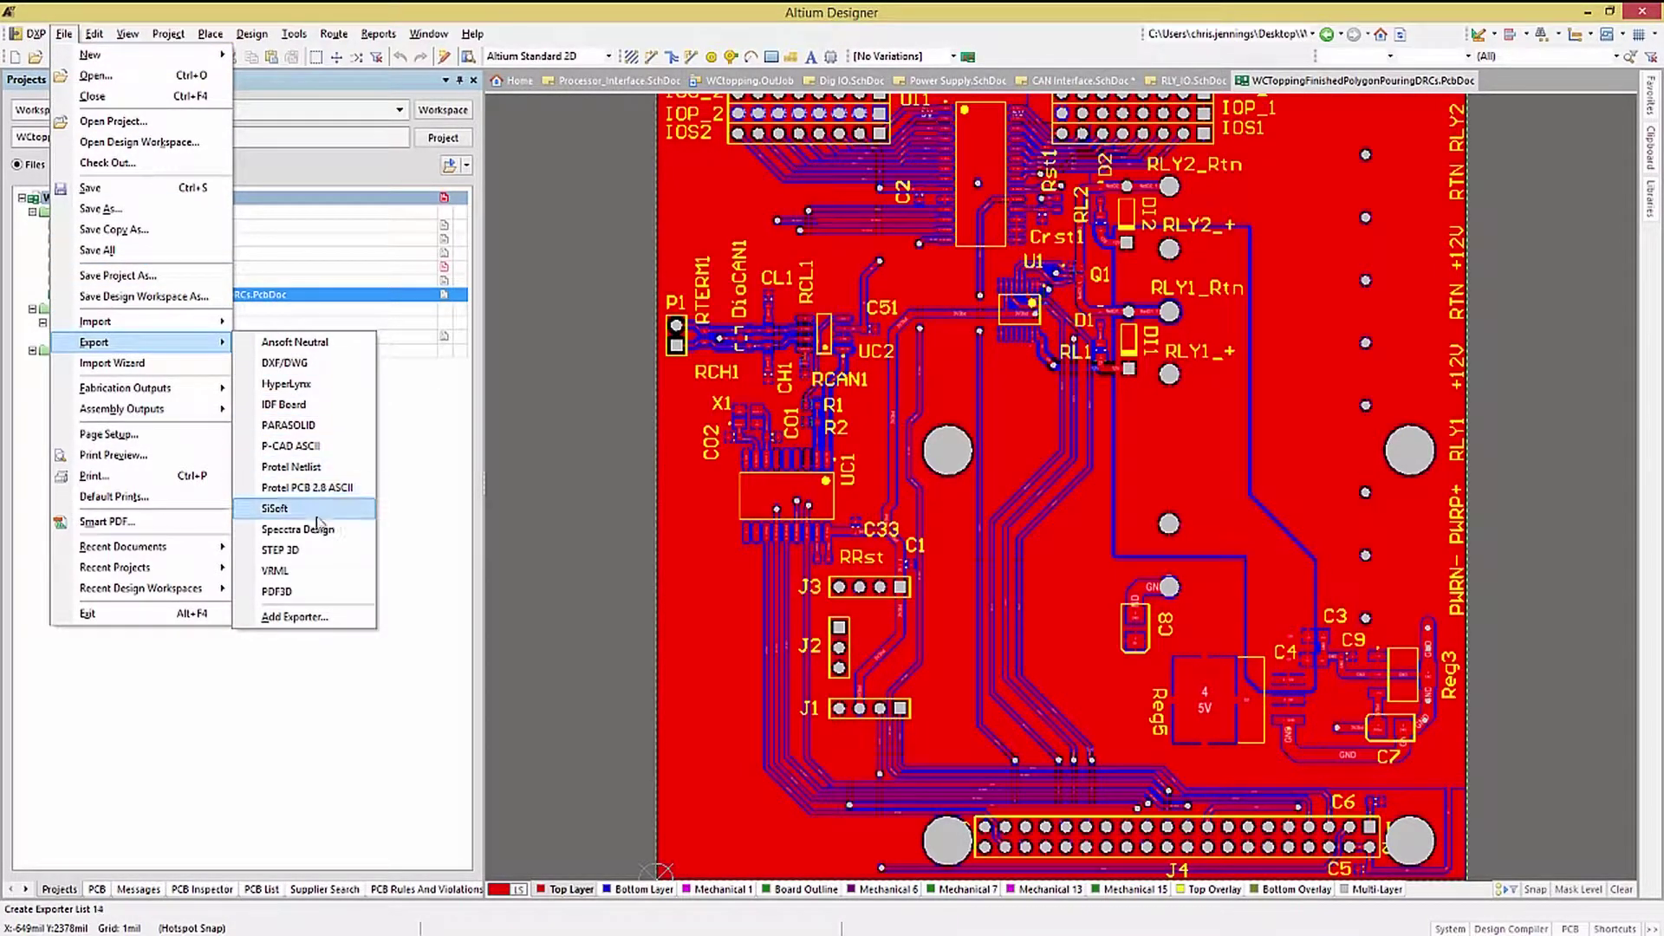
pyautogui.click(275, 552)
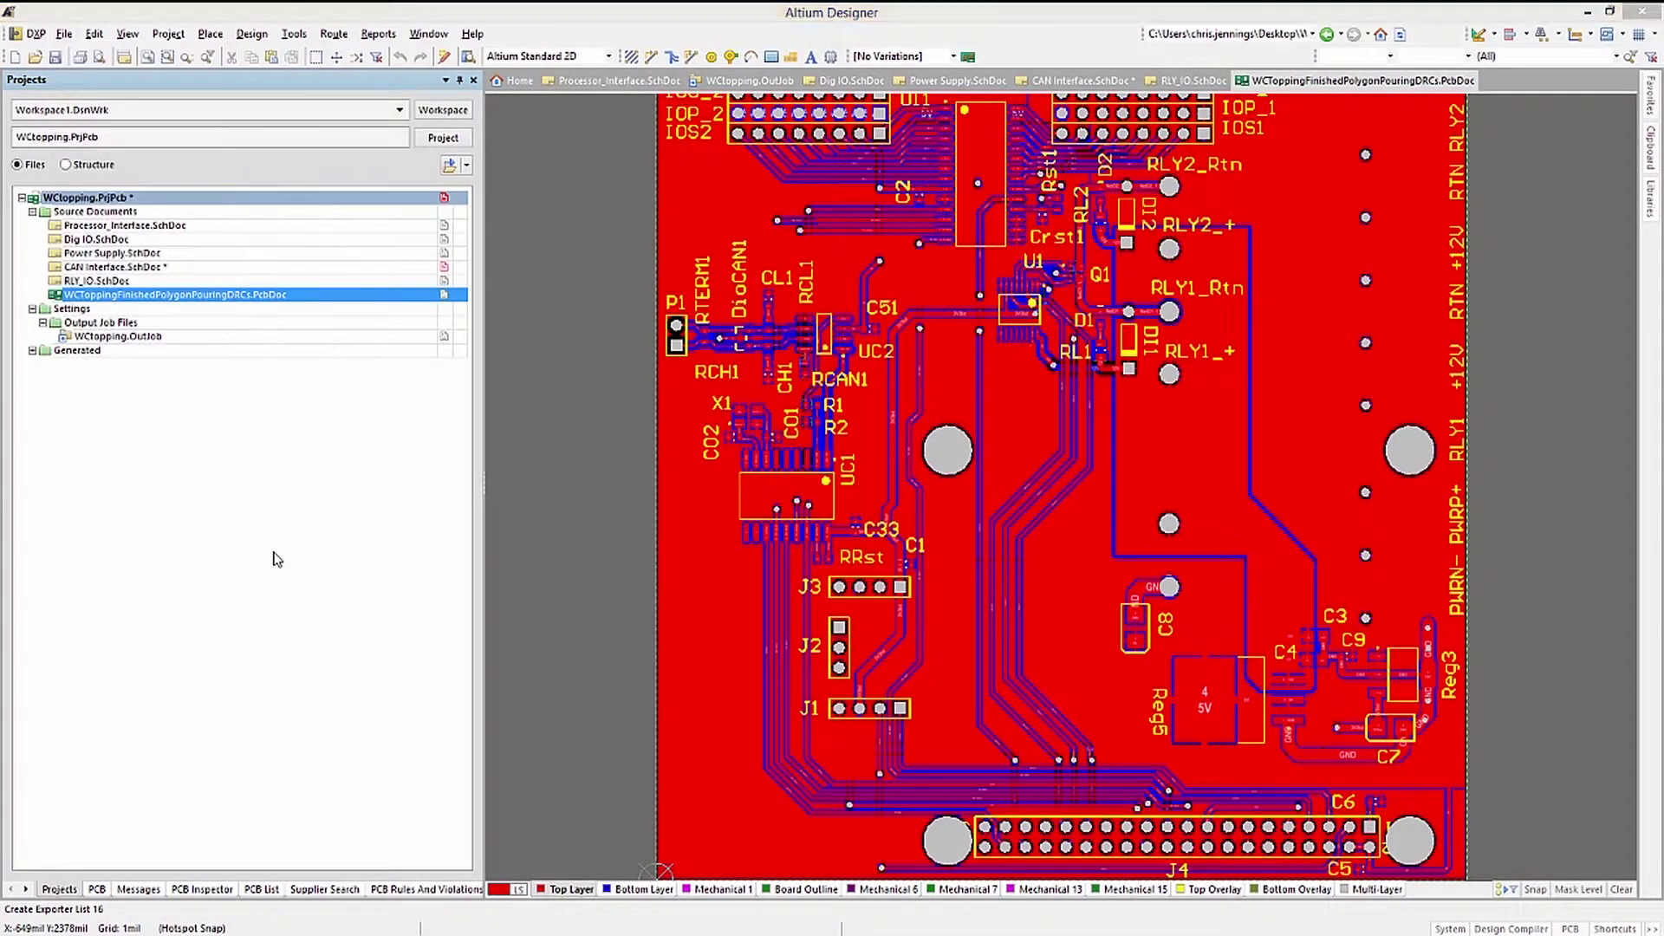
pyautogui.moveTo(681, 271); pyautogui.dragTo(691, 210)
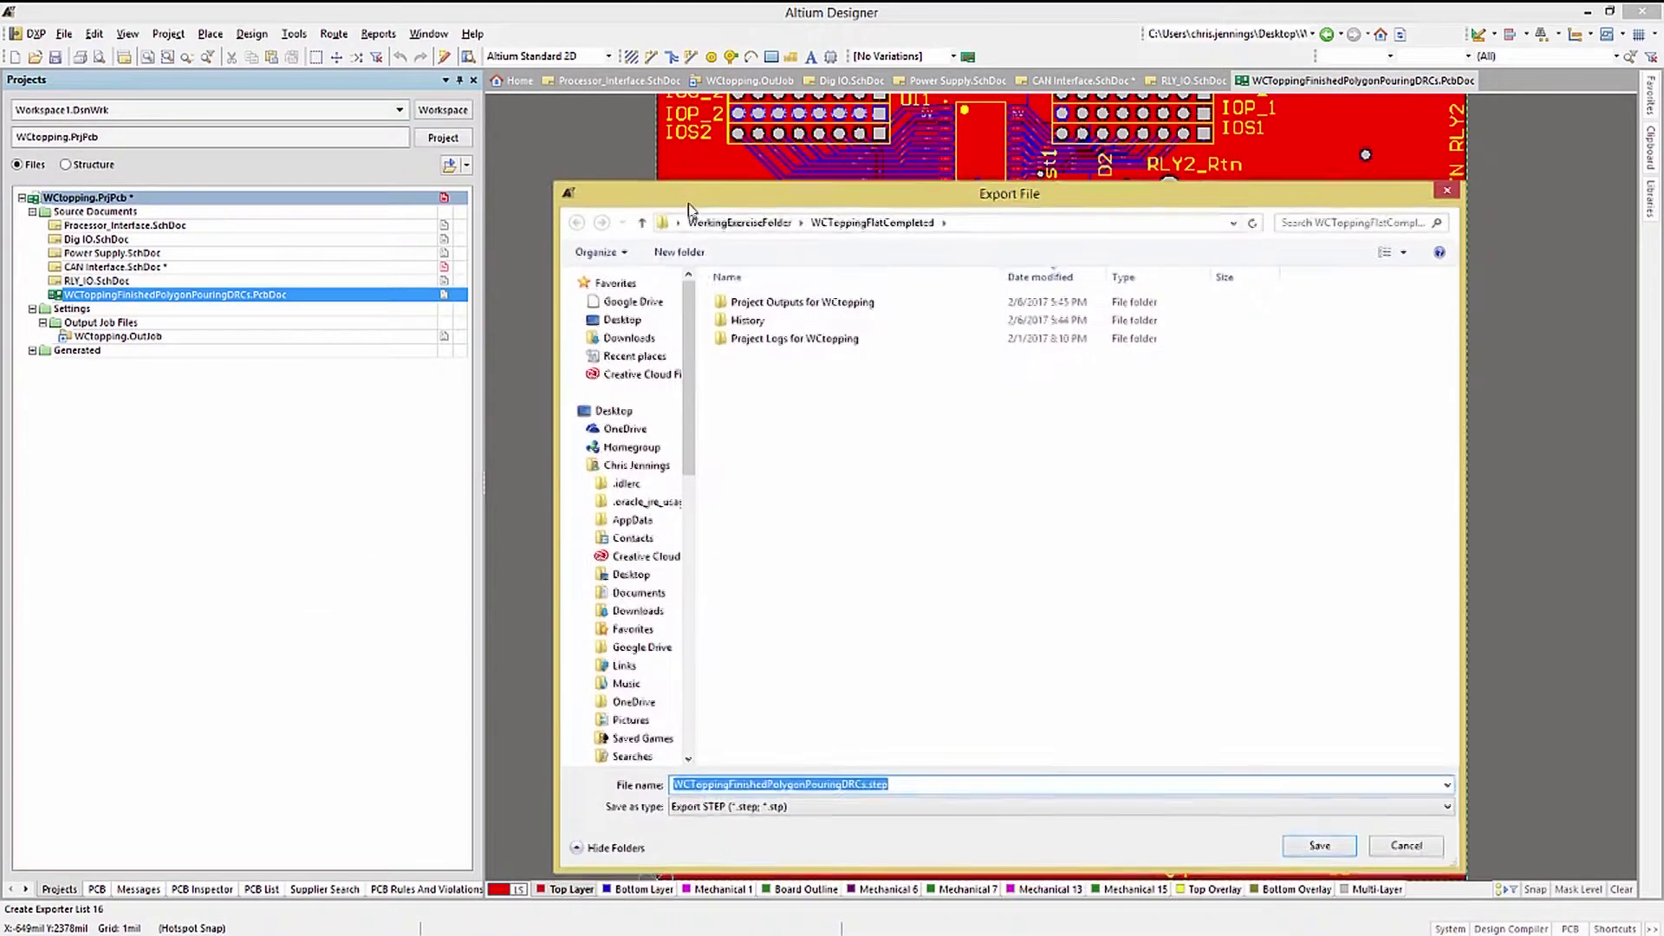
pyautogui.click(1318, 841)
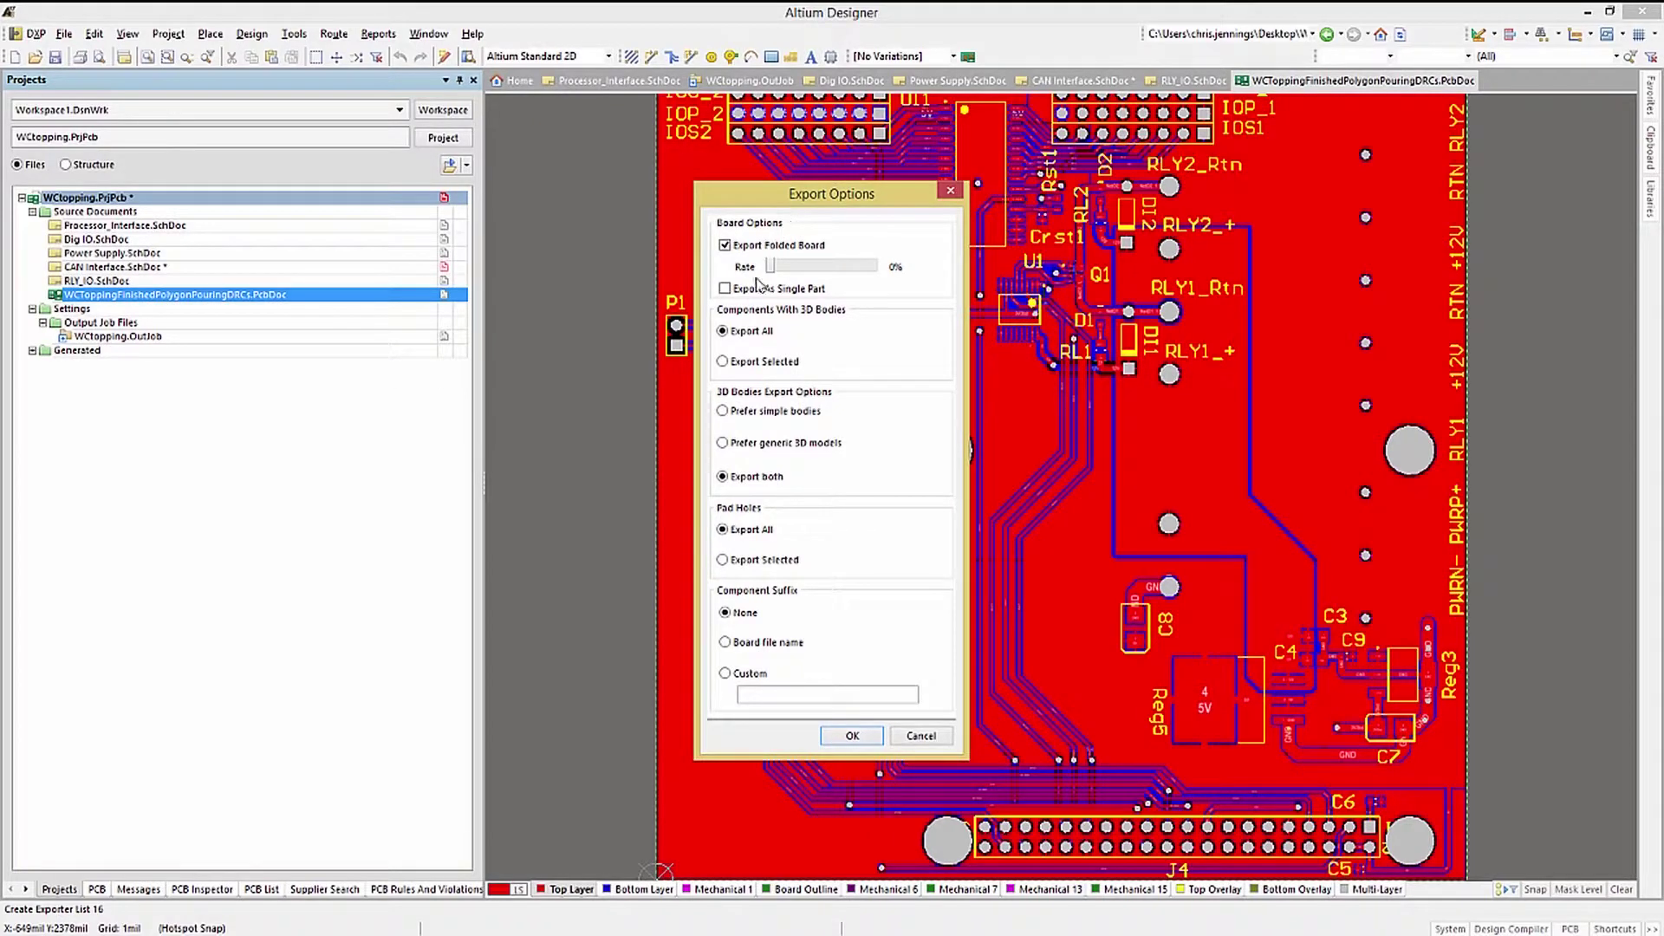
pyautogui.click(853, 736)
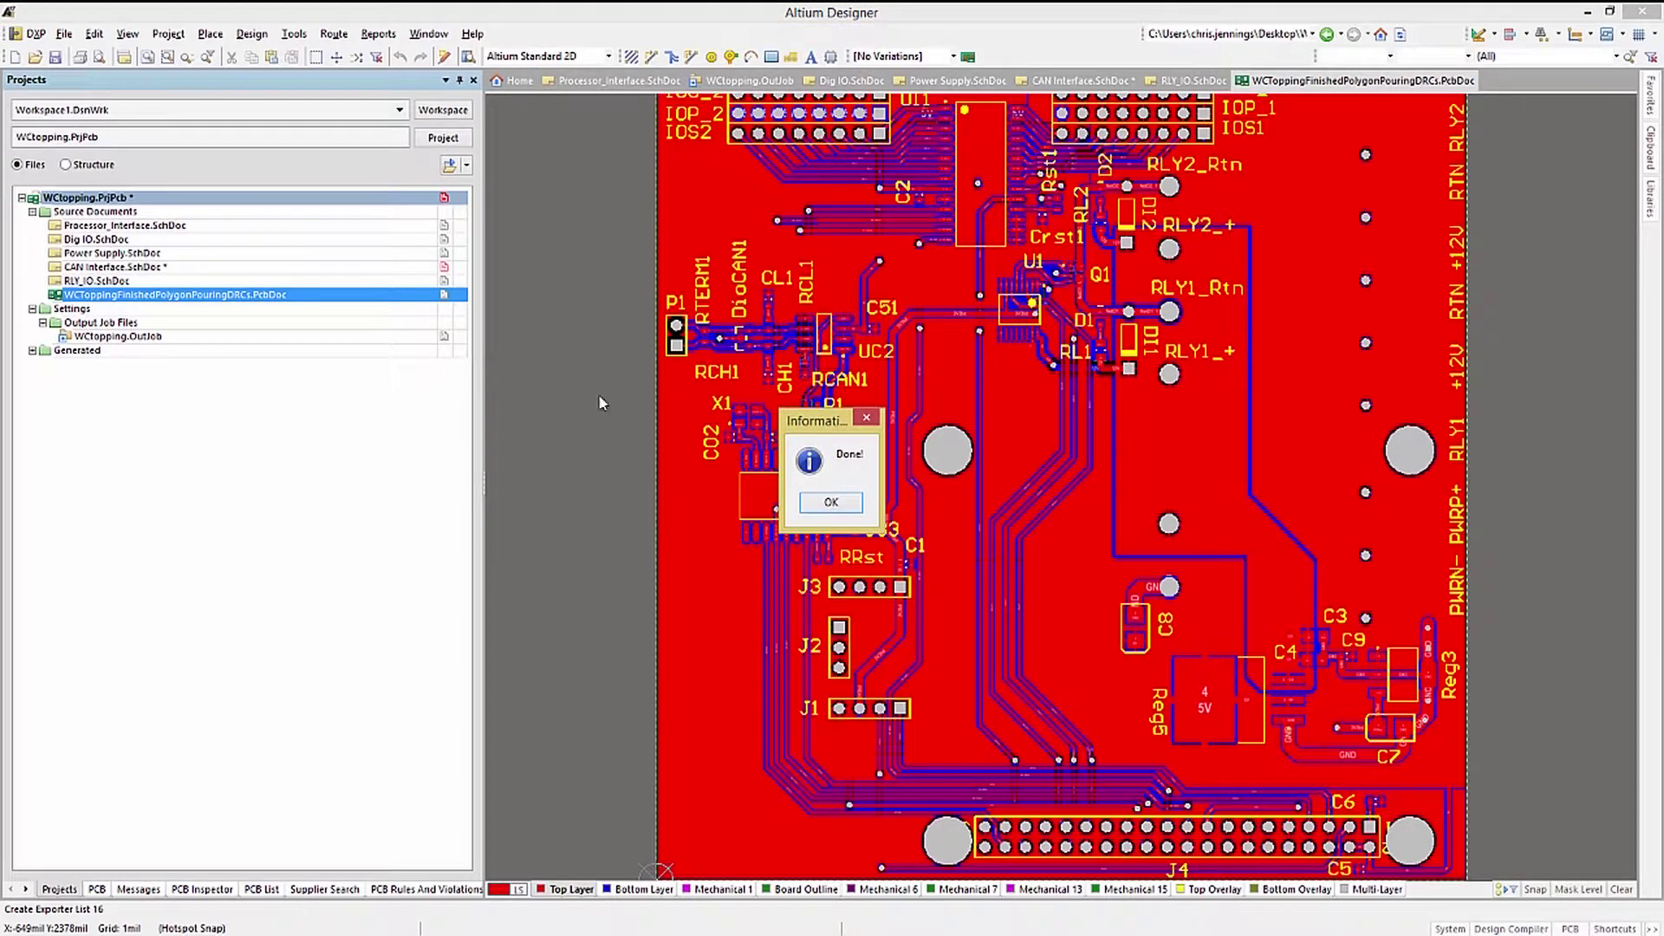
pyautogui.click(831, 503)
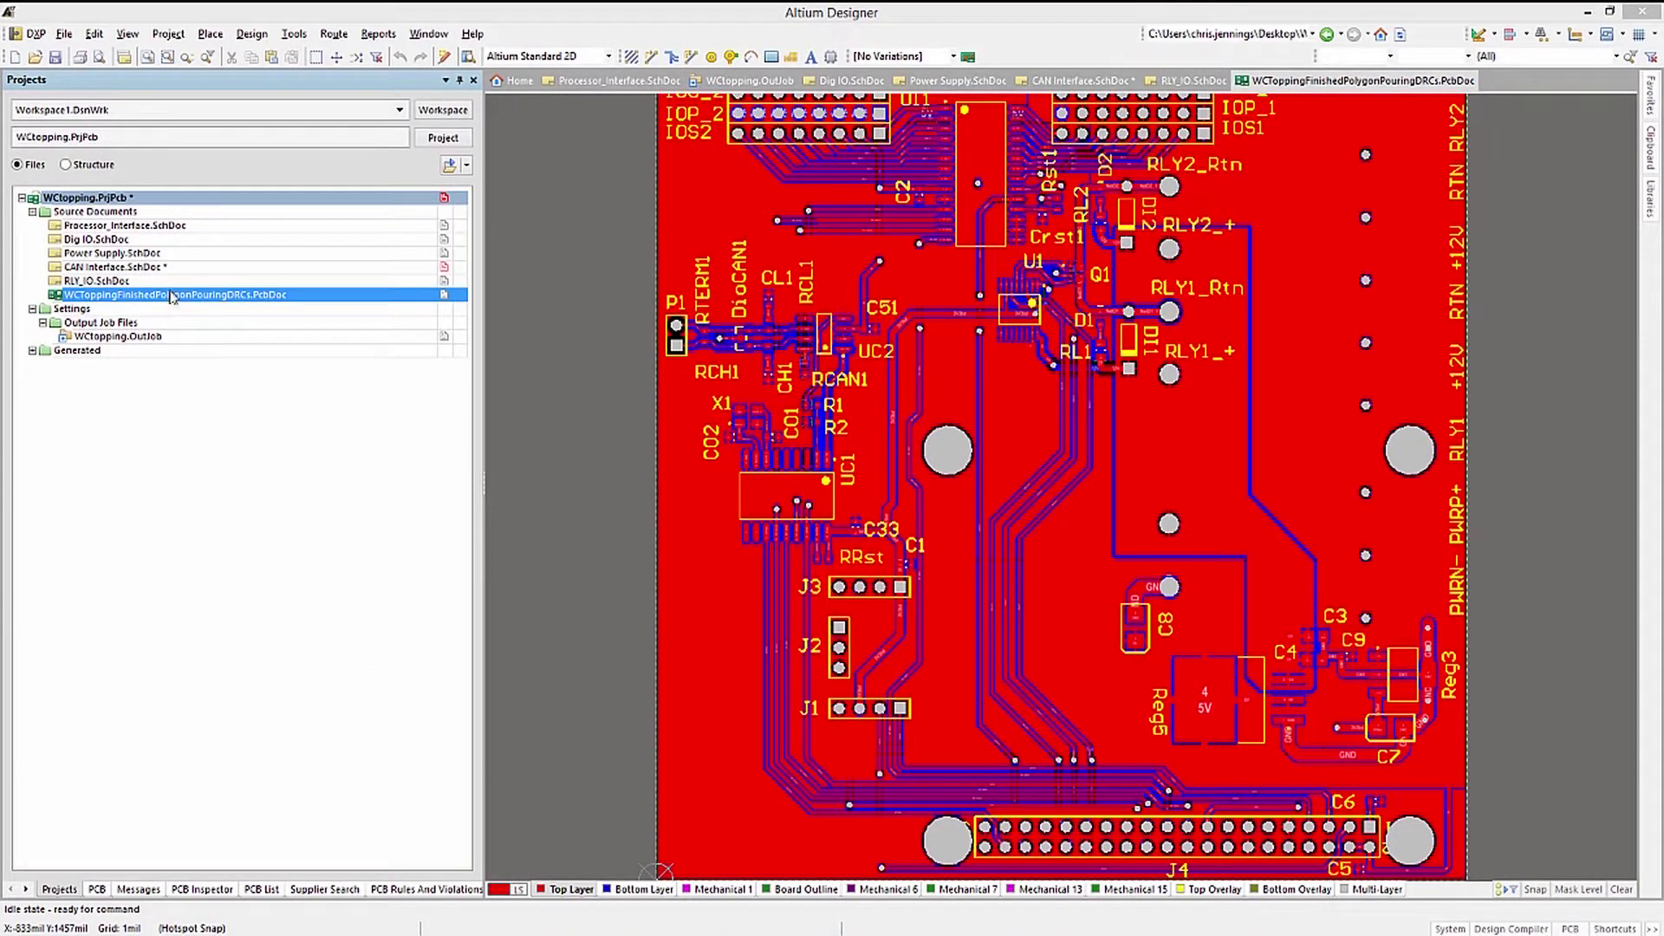
# In Gerber Setup, set Plot Layers to Used On, review the other tabs, and generate.
pyautogui.click(67, 39)
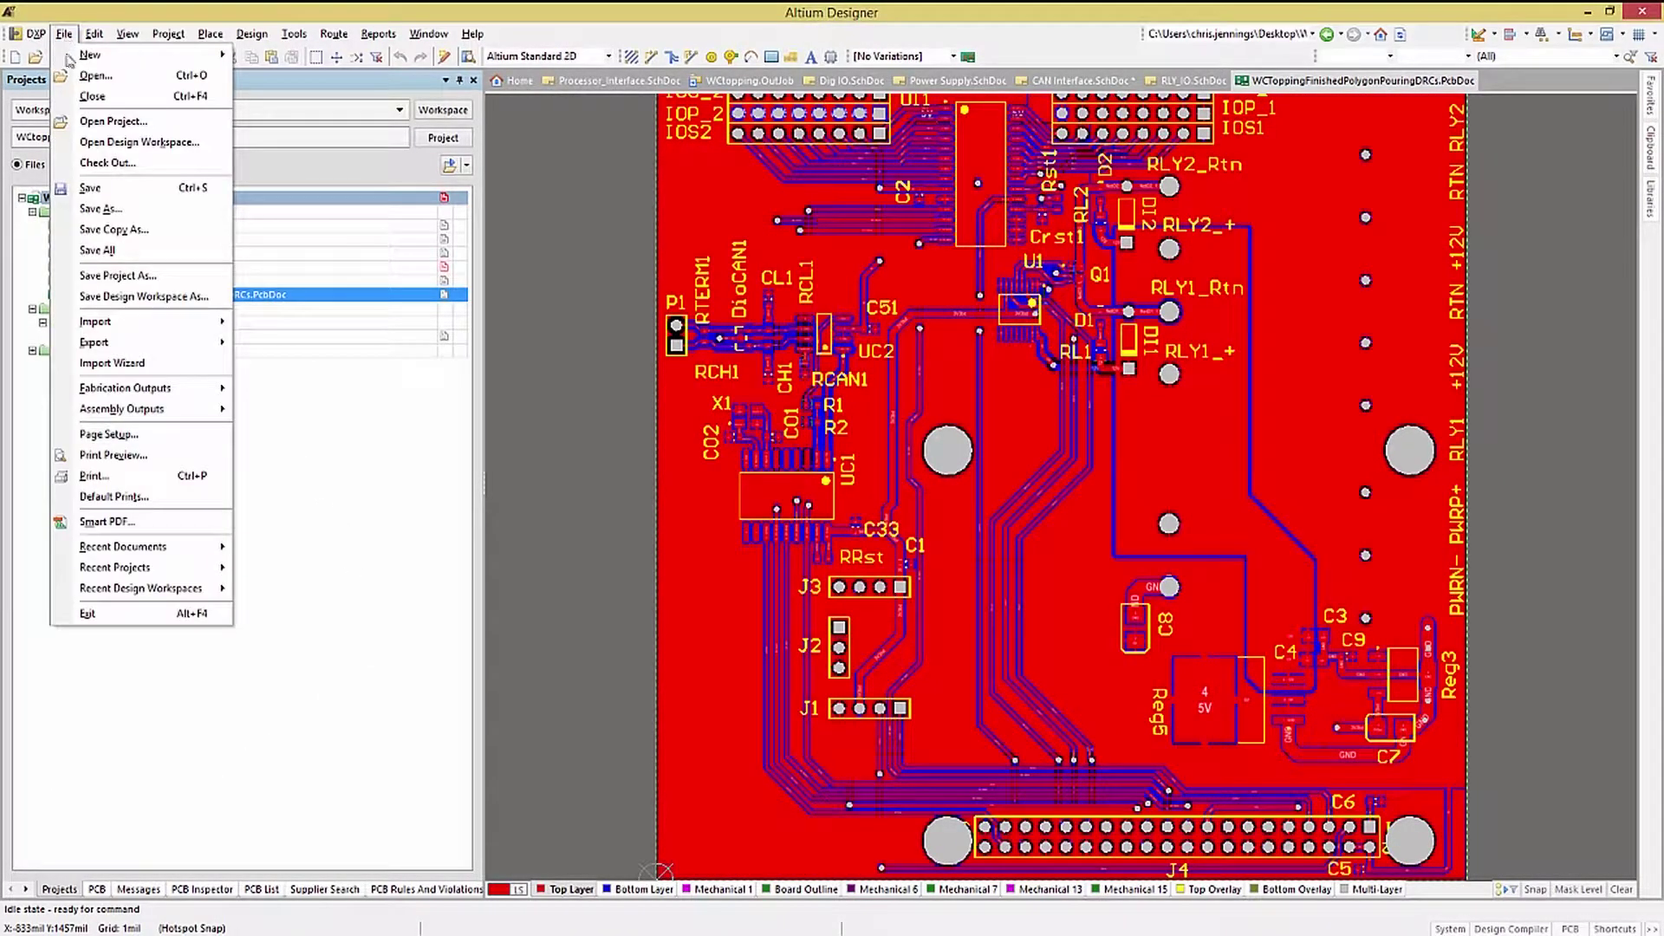
pyautogui.moveTo(120, 392)
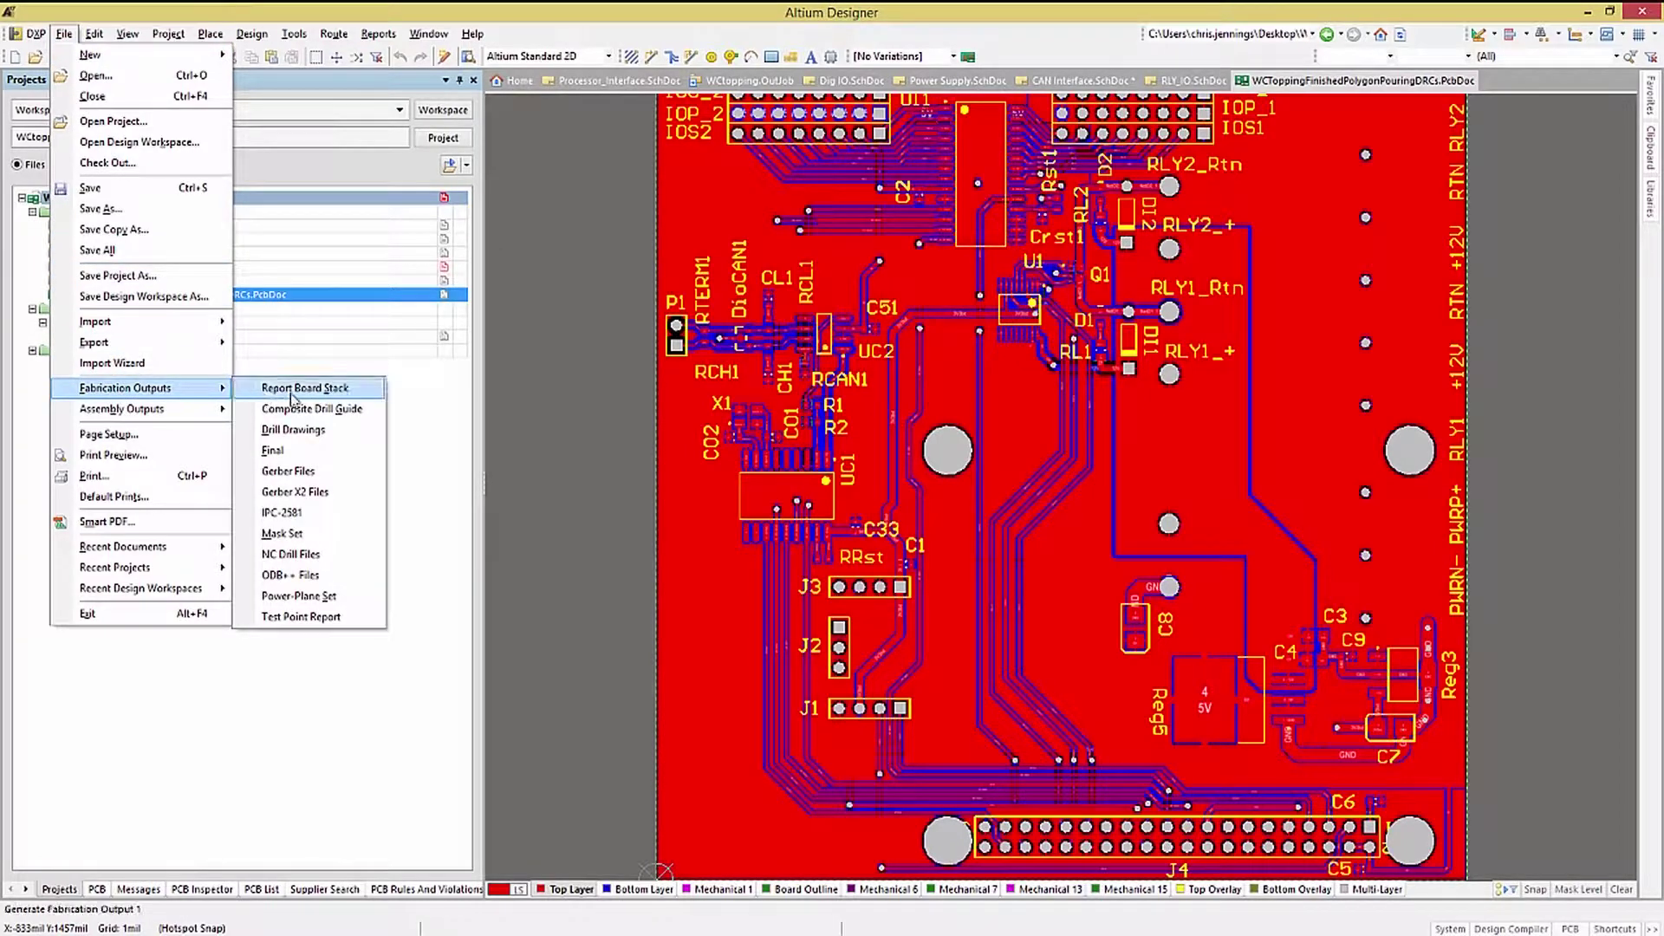
pyautogui.click(295, 475)
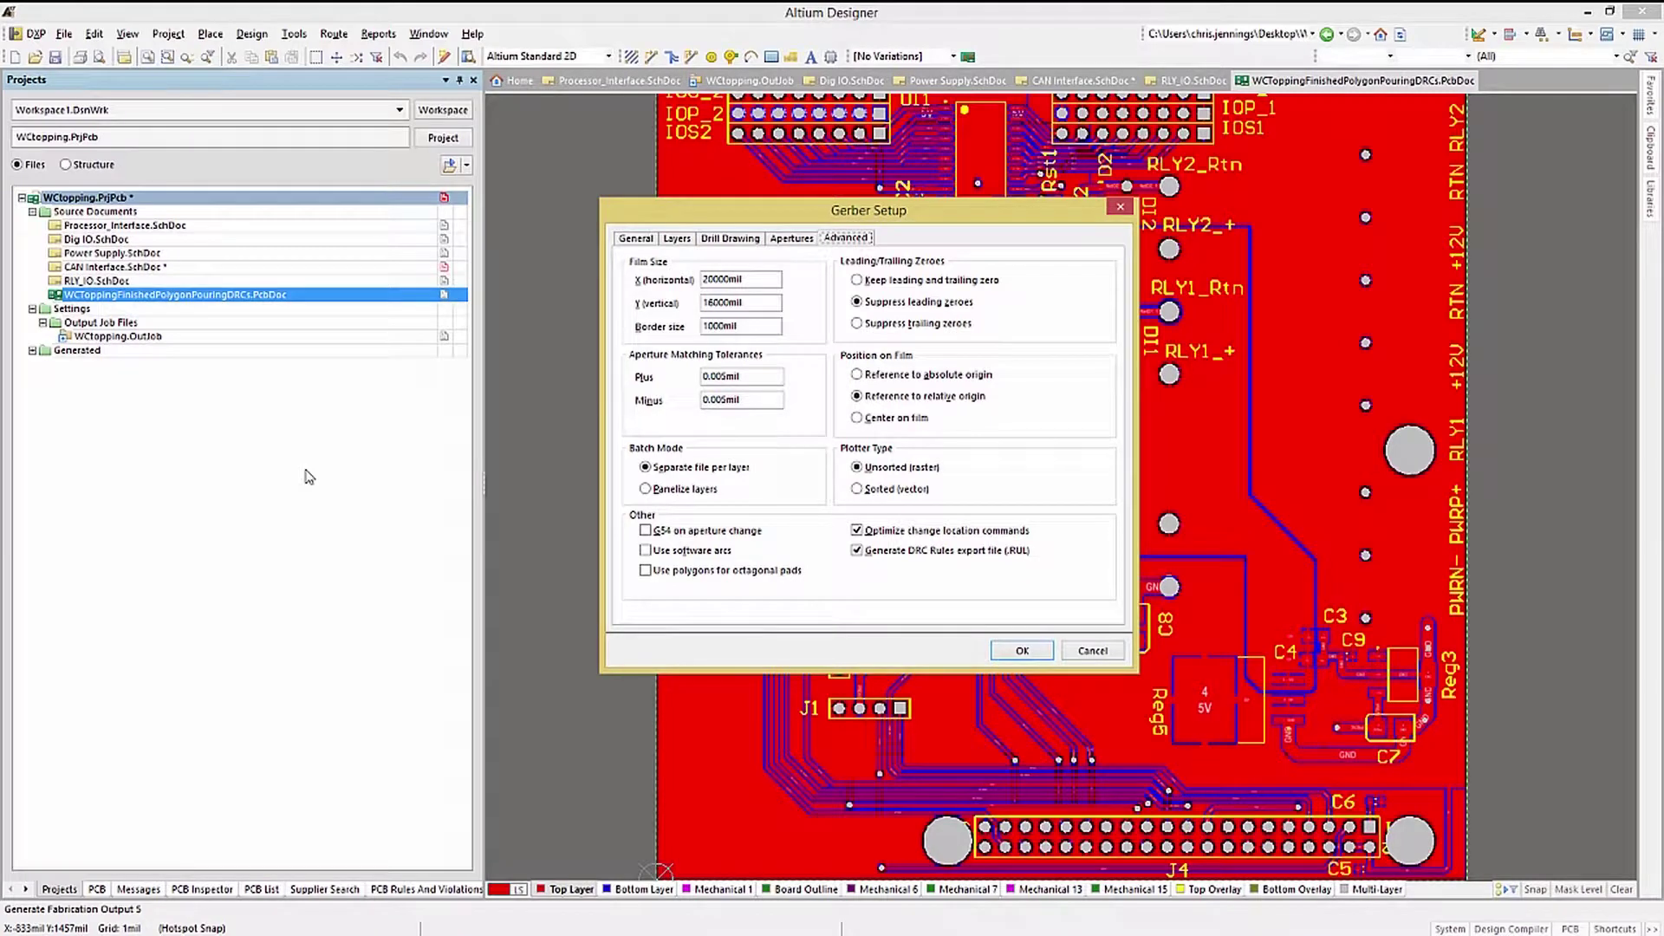
pyautogui.click(639, 239)
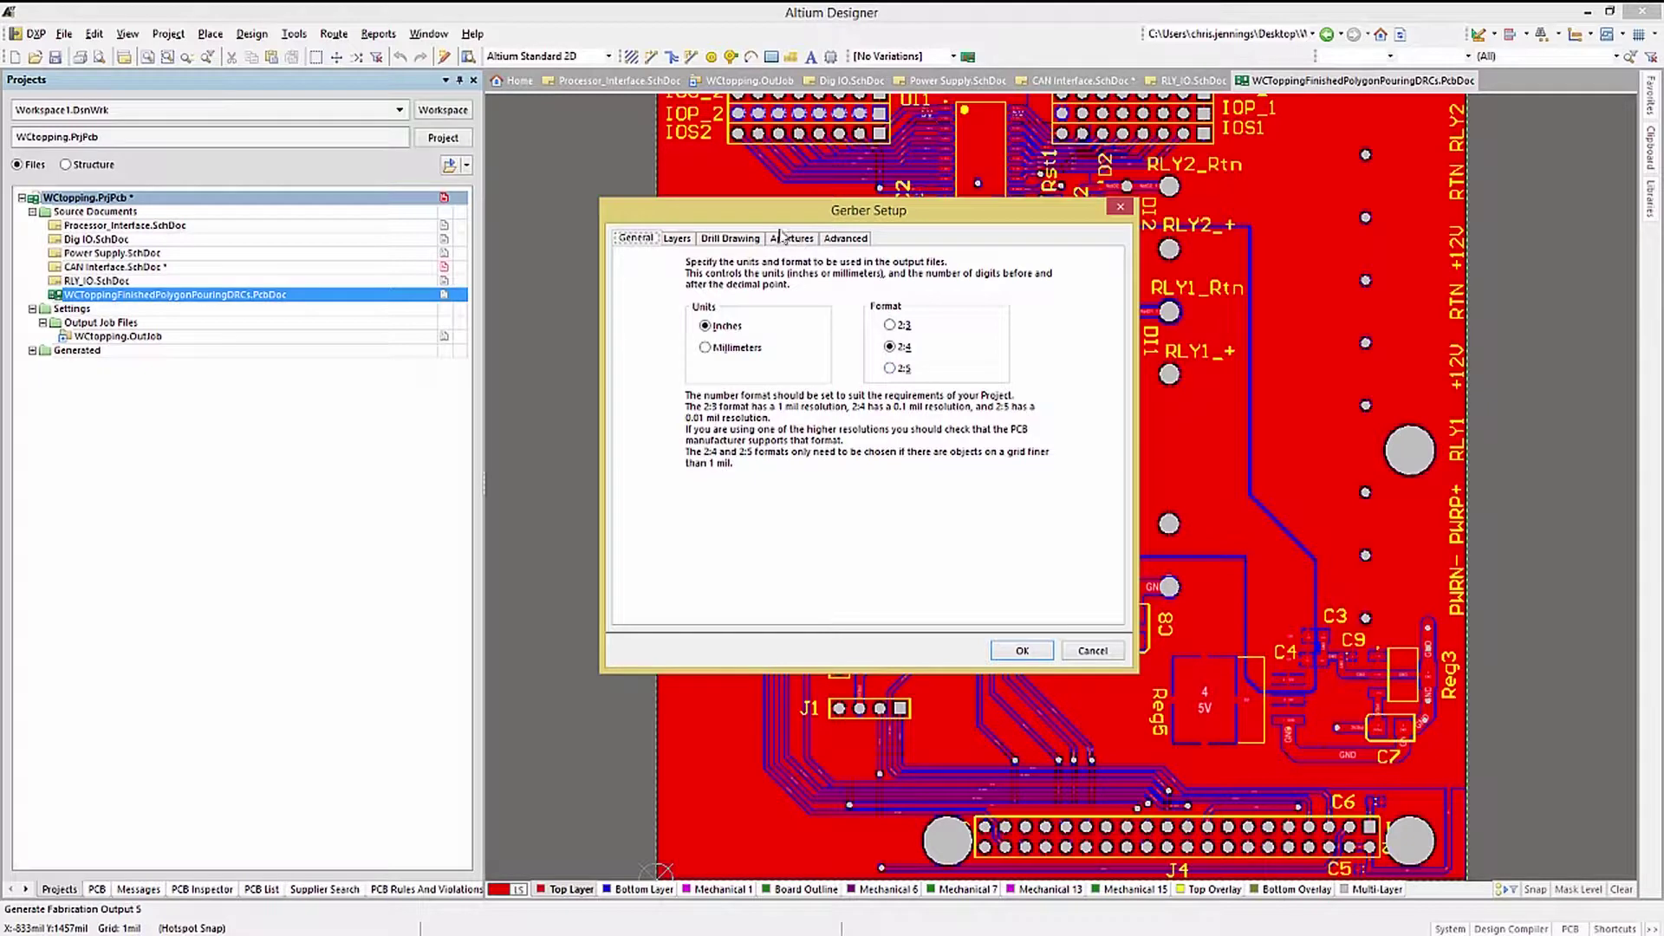
pyautogui.click(677, 239)
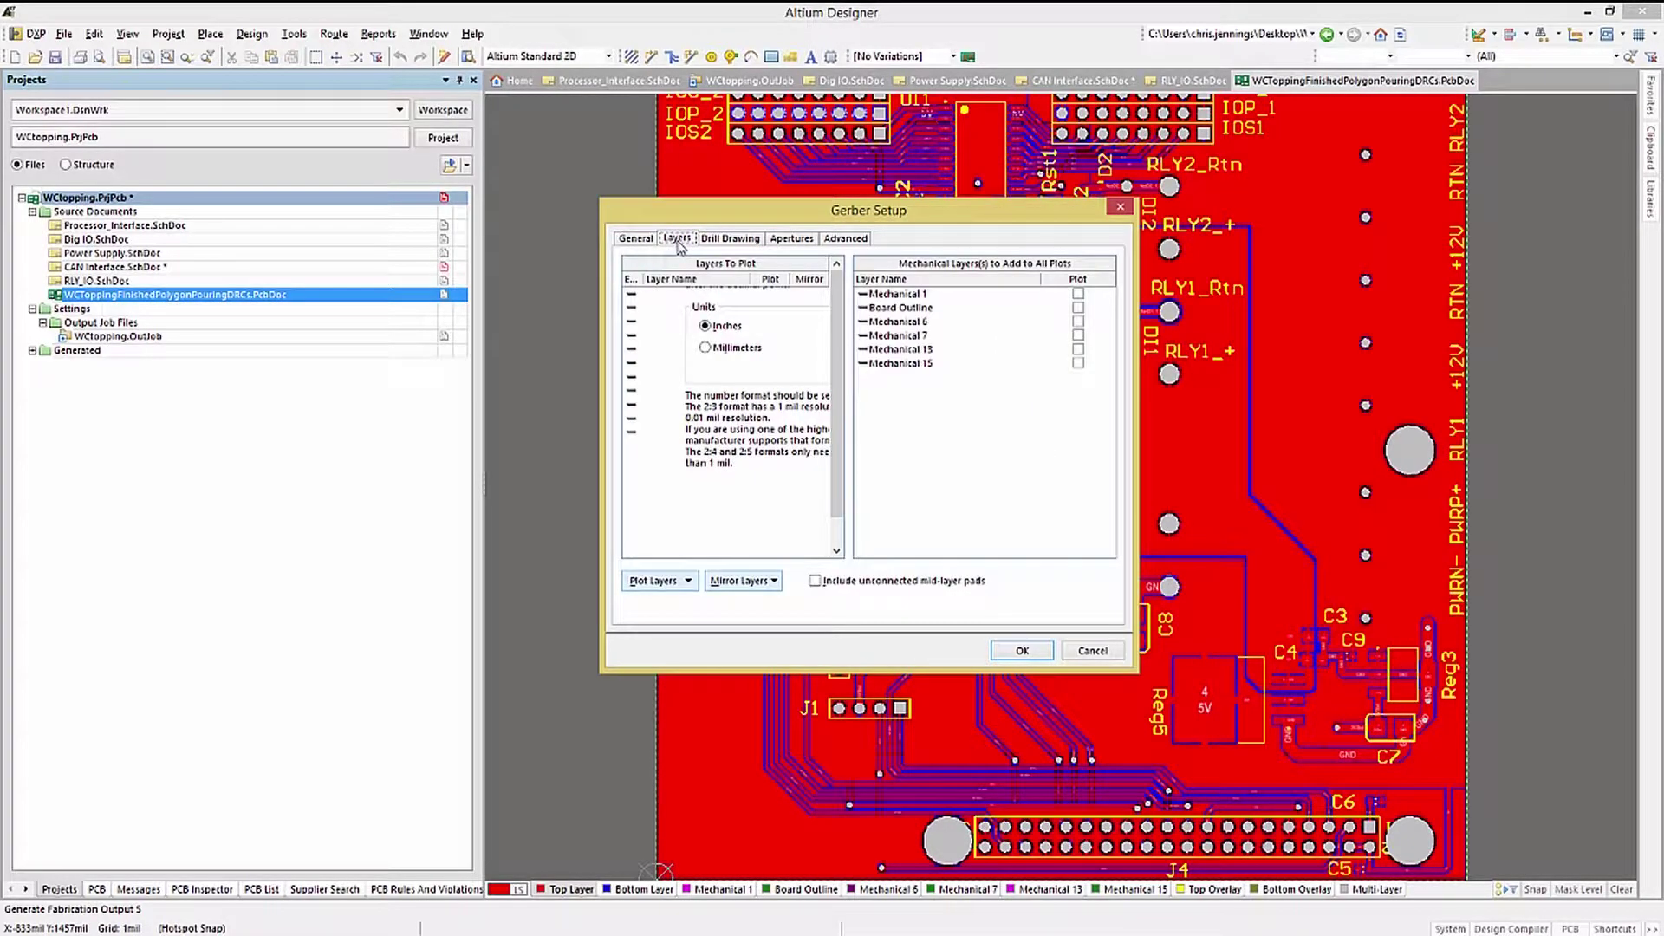
pyautogui.click(687, 580)
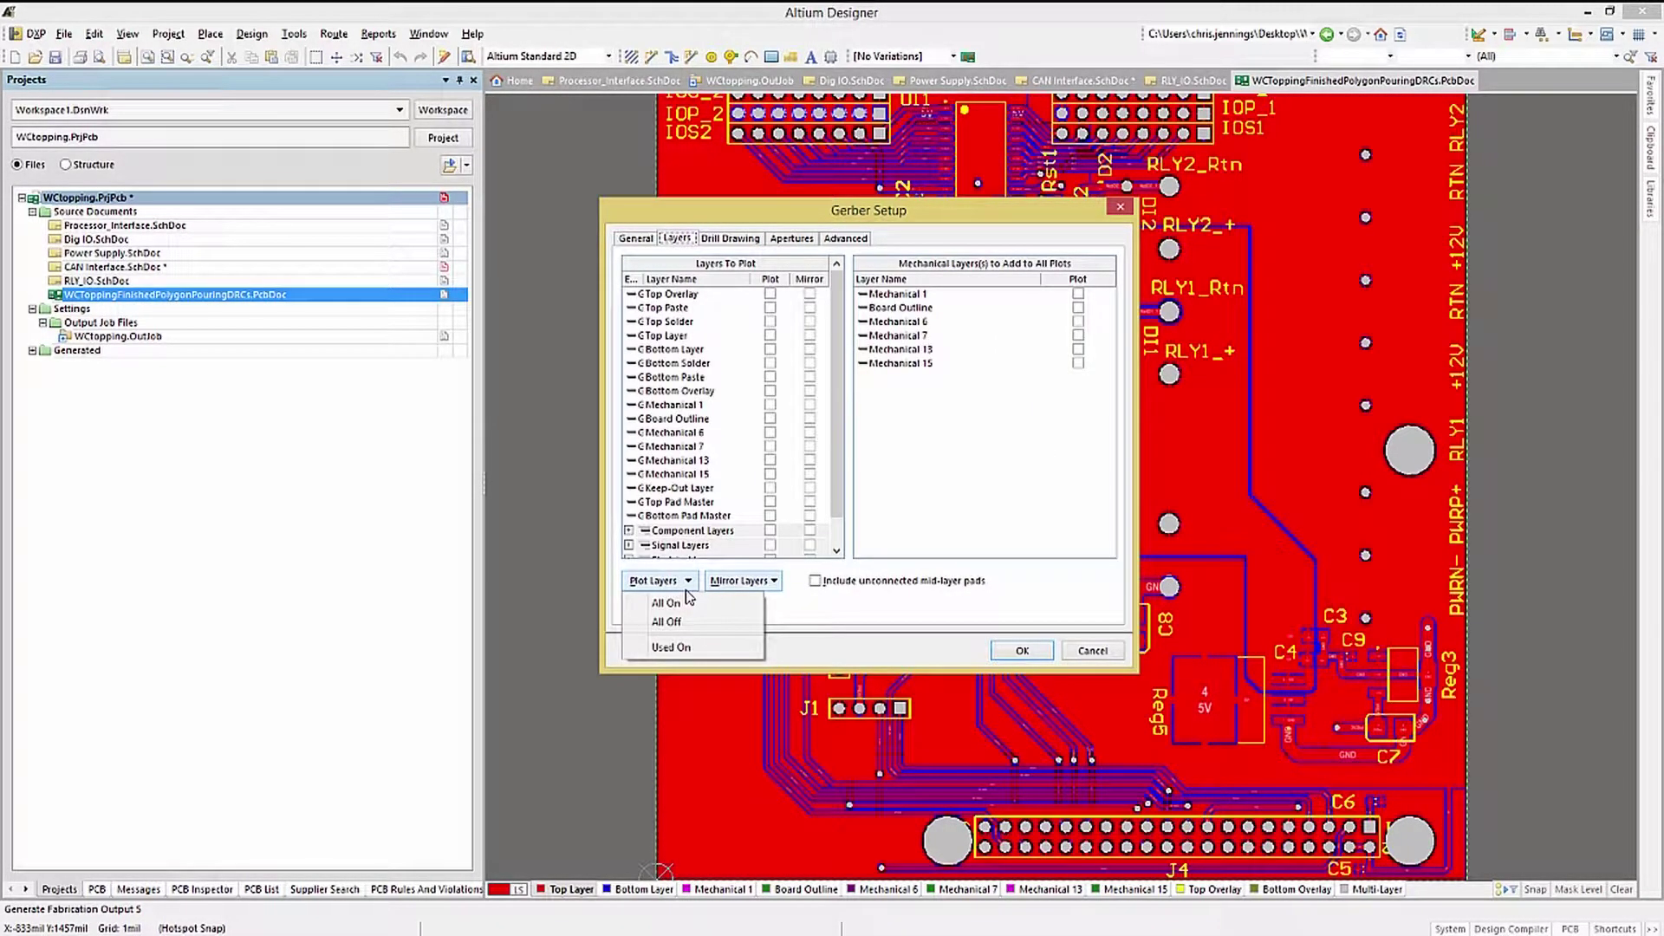
pyautogui.click(671, 647)
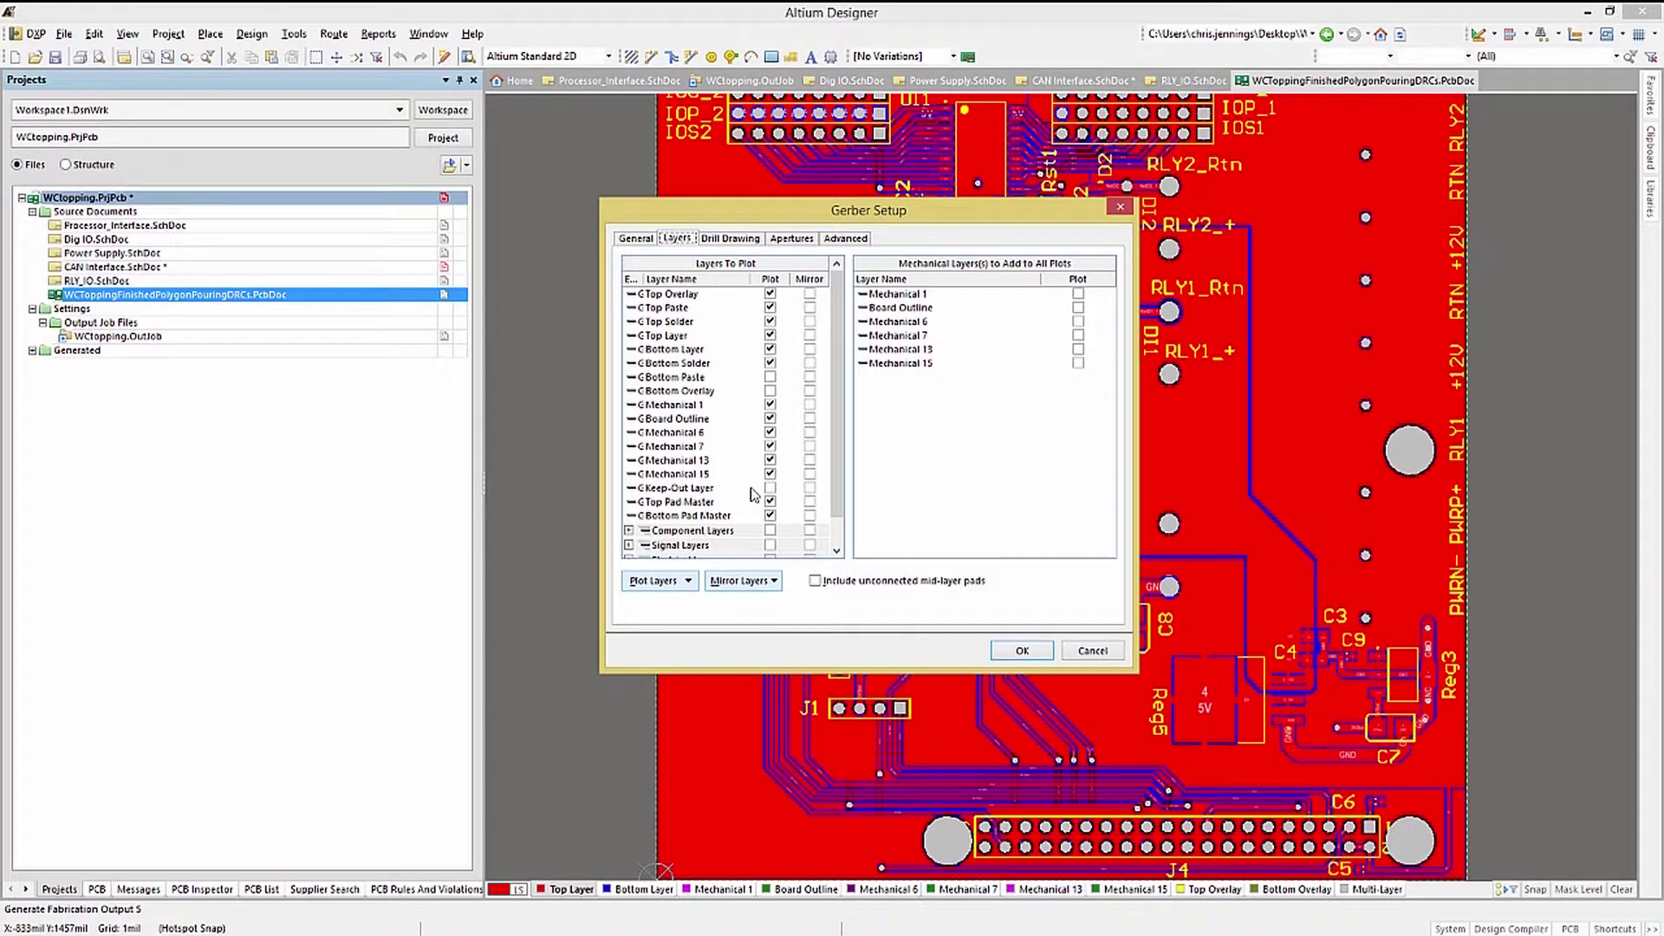
pyautogui.click(723, 239)
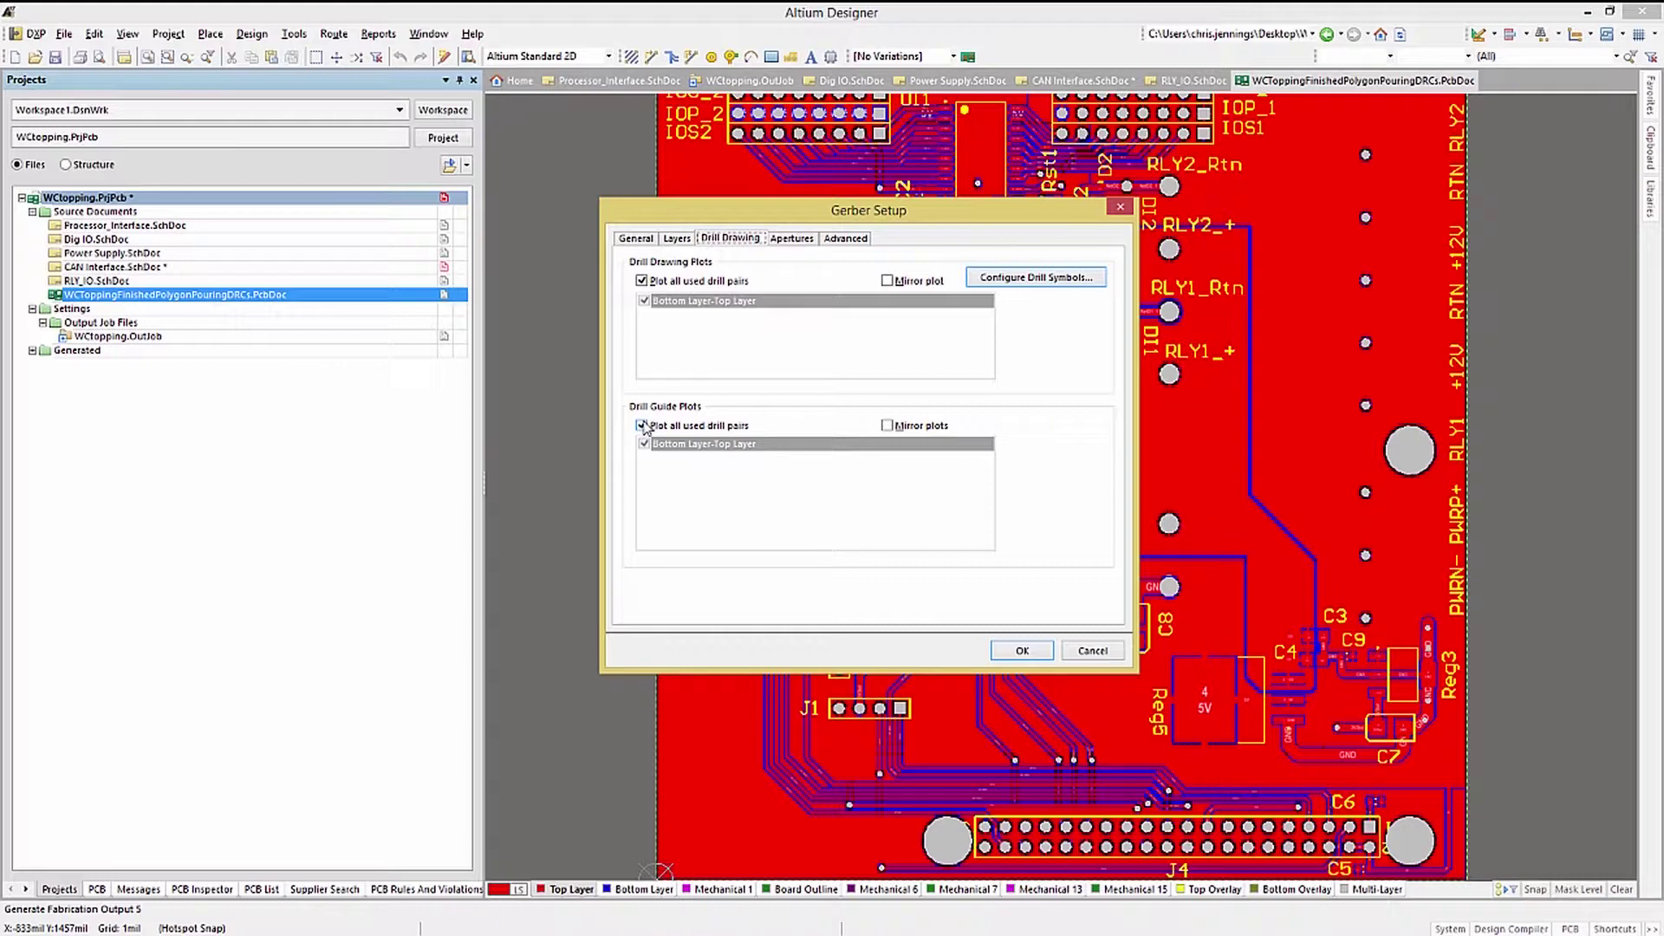
pyautogui.click(792, 239)
pyautogui.click(845, 240)
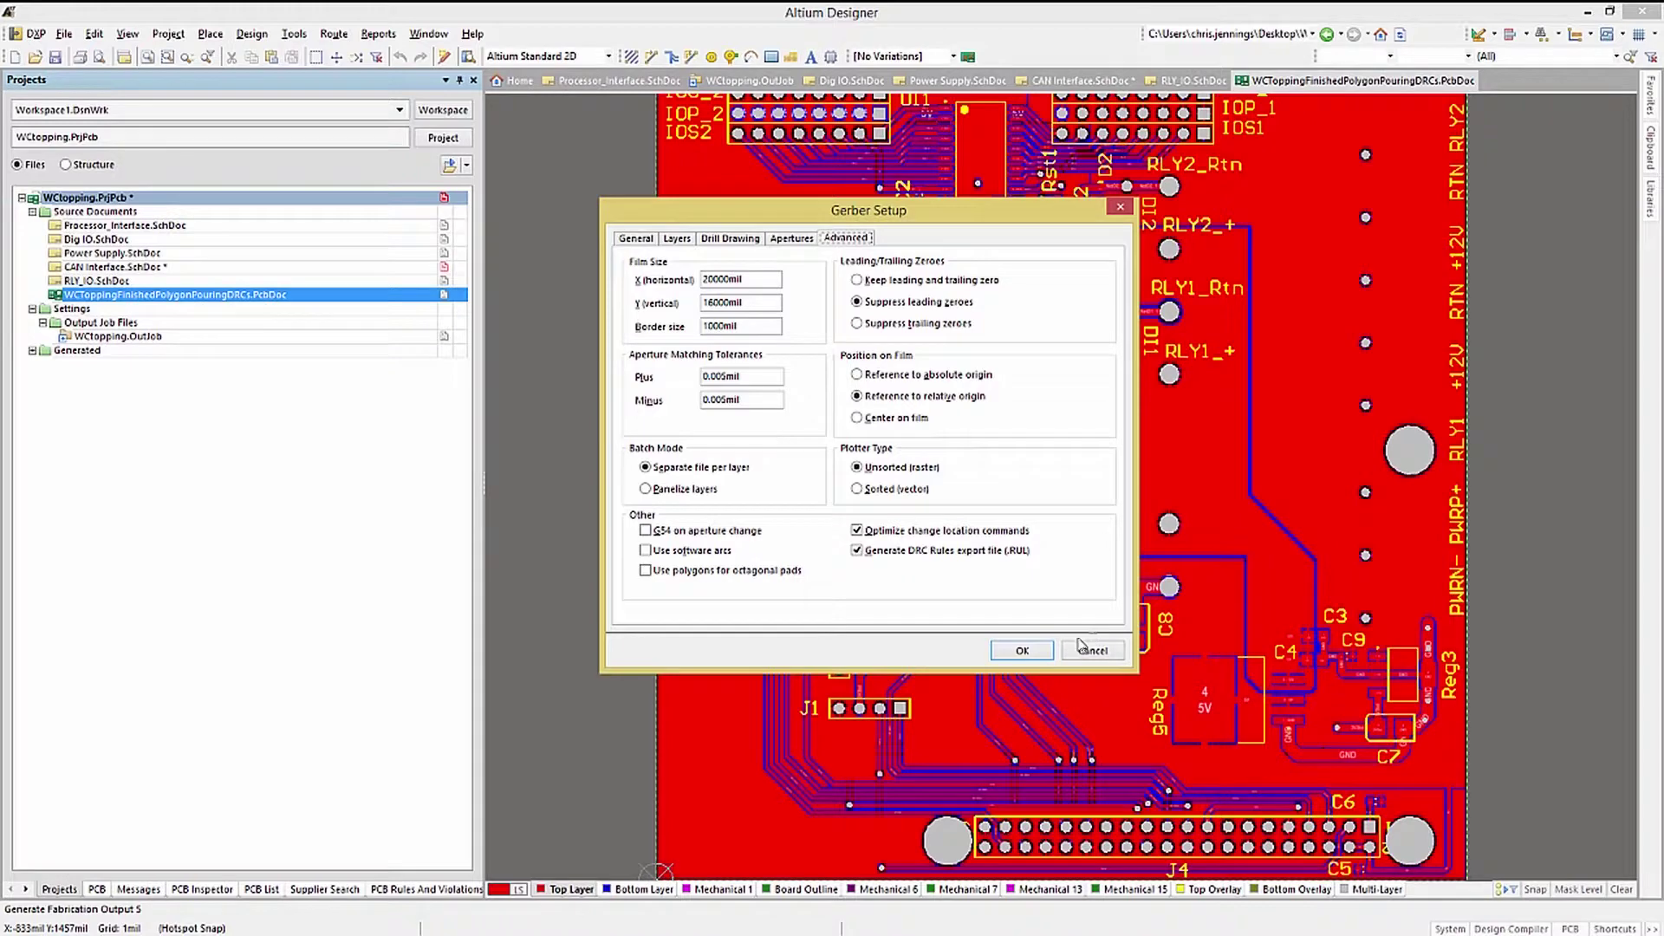
pyautogui.click(1022, 650)
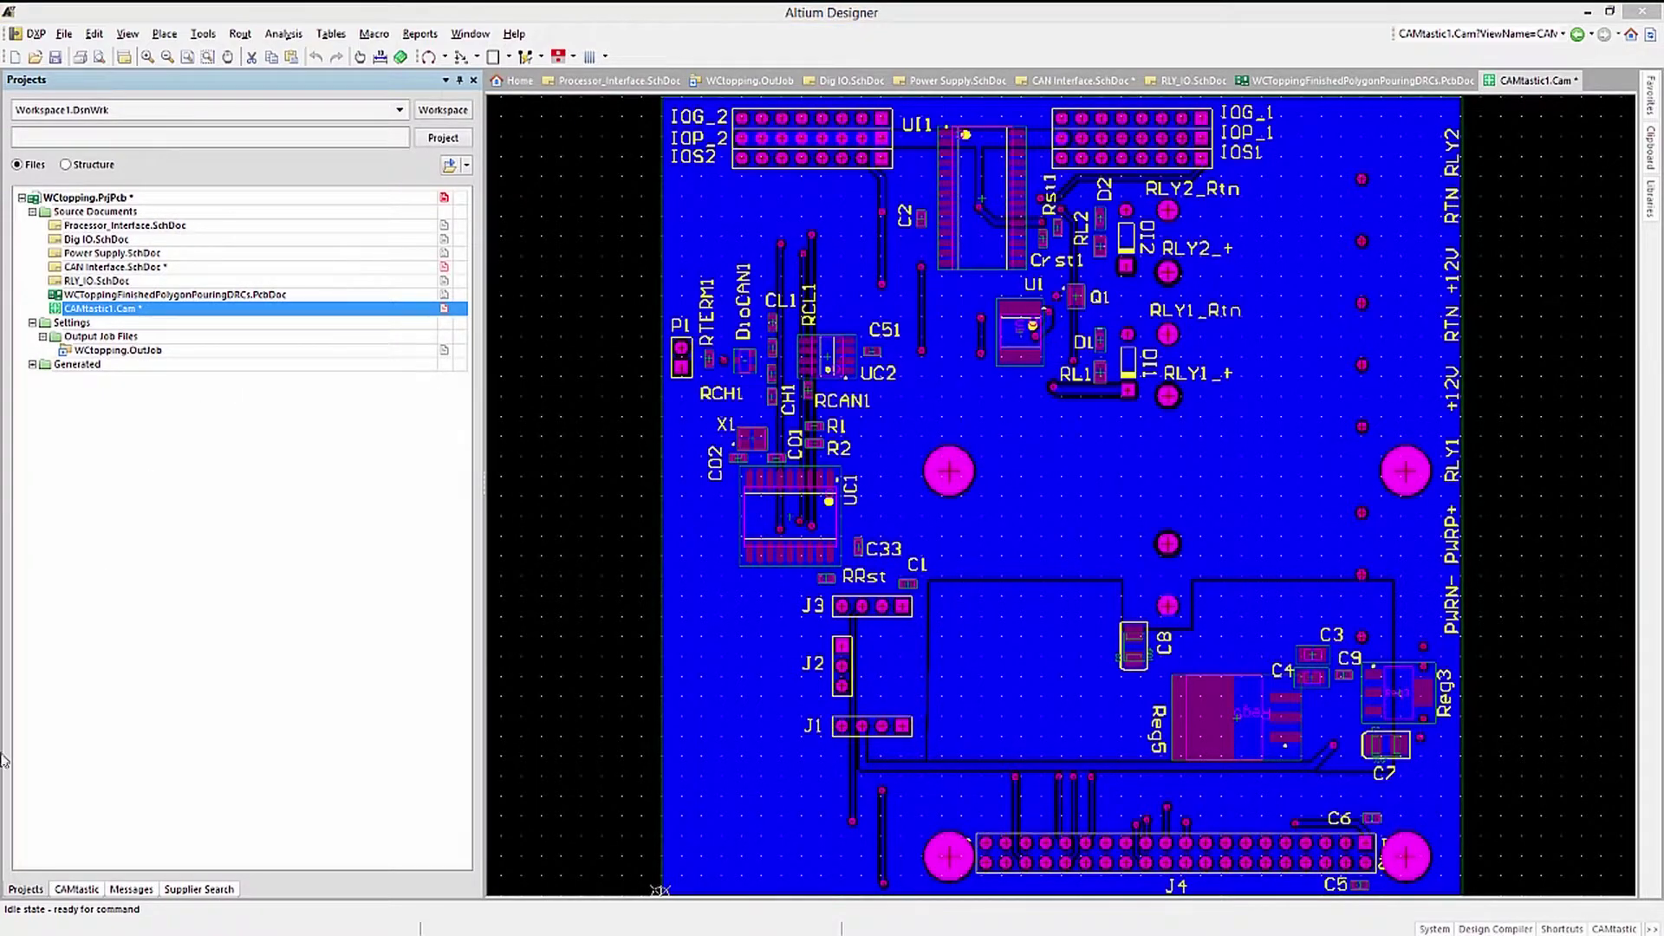
pyautogui.click(80, 891)
pyautogui.rightClick(112, 286)
pyautogui.click(160, 446)
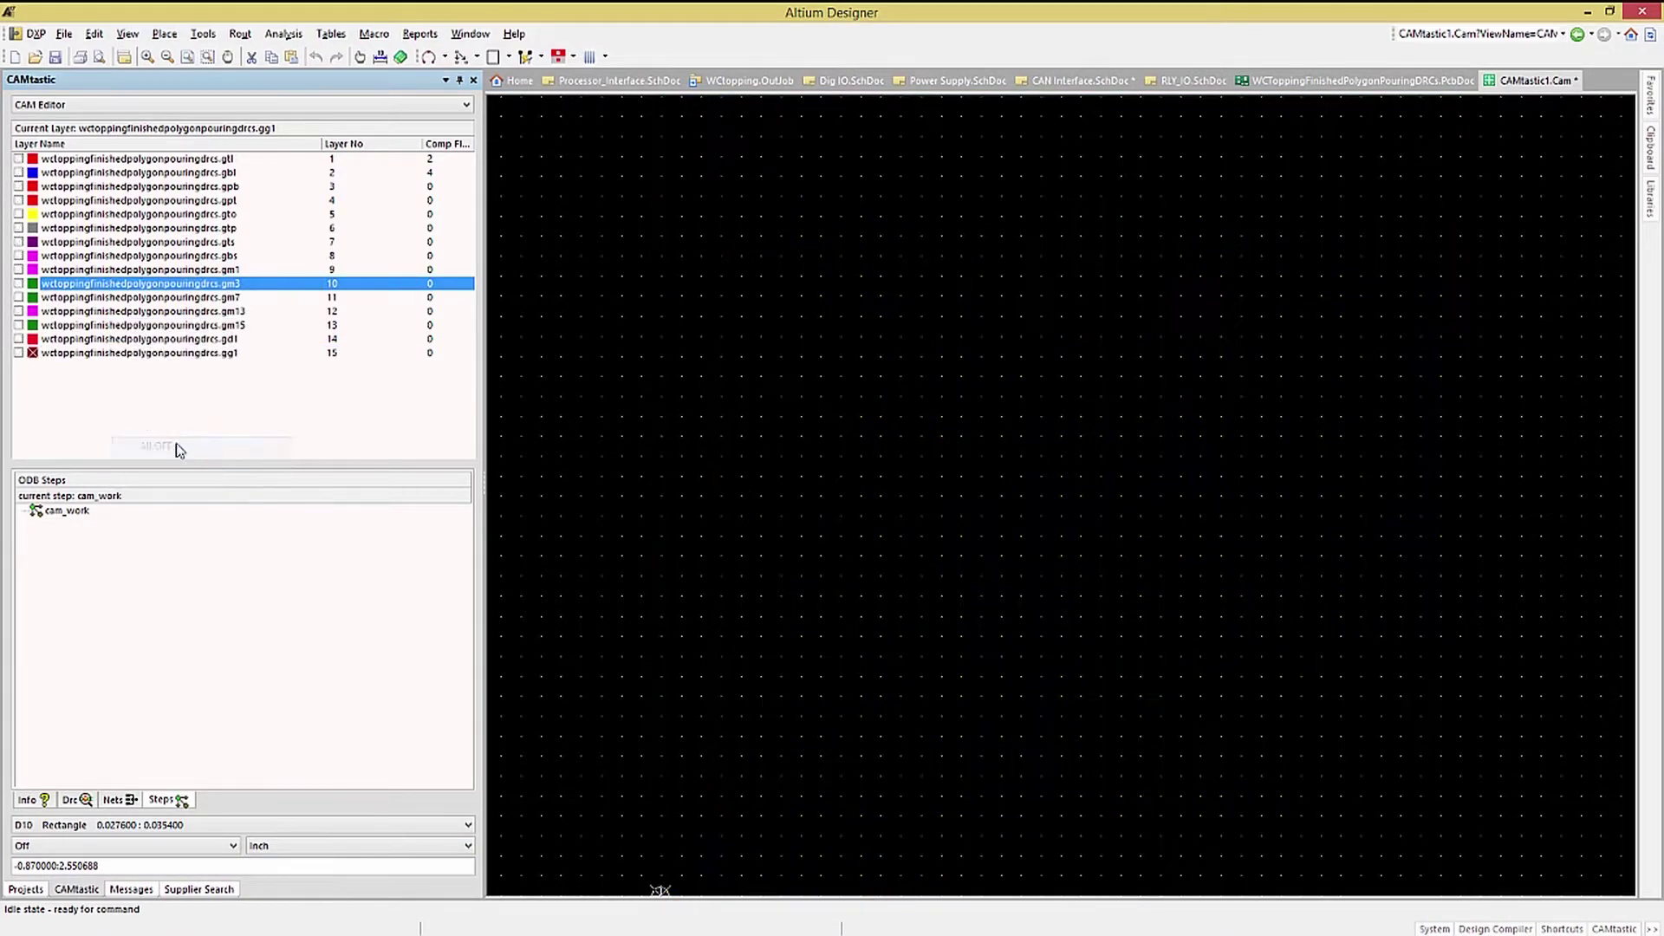
pyautogui.click(19, 158)
pyautogui.click(19, 173)
pyautogui.click(19, 187)
pyautogui.click(19, 200)
pyautogui.click(19, 214)
pyautogui.click(19, 228)
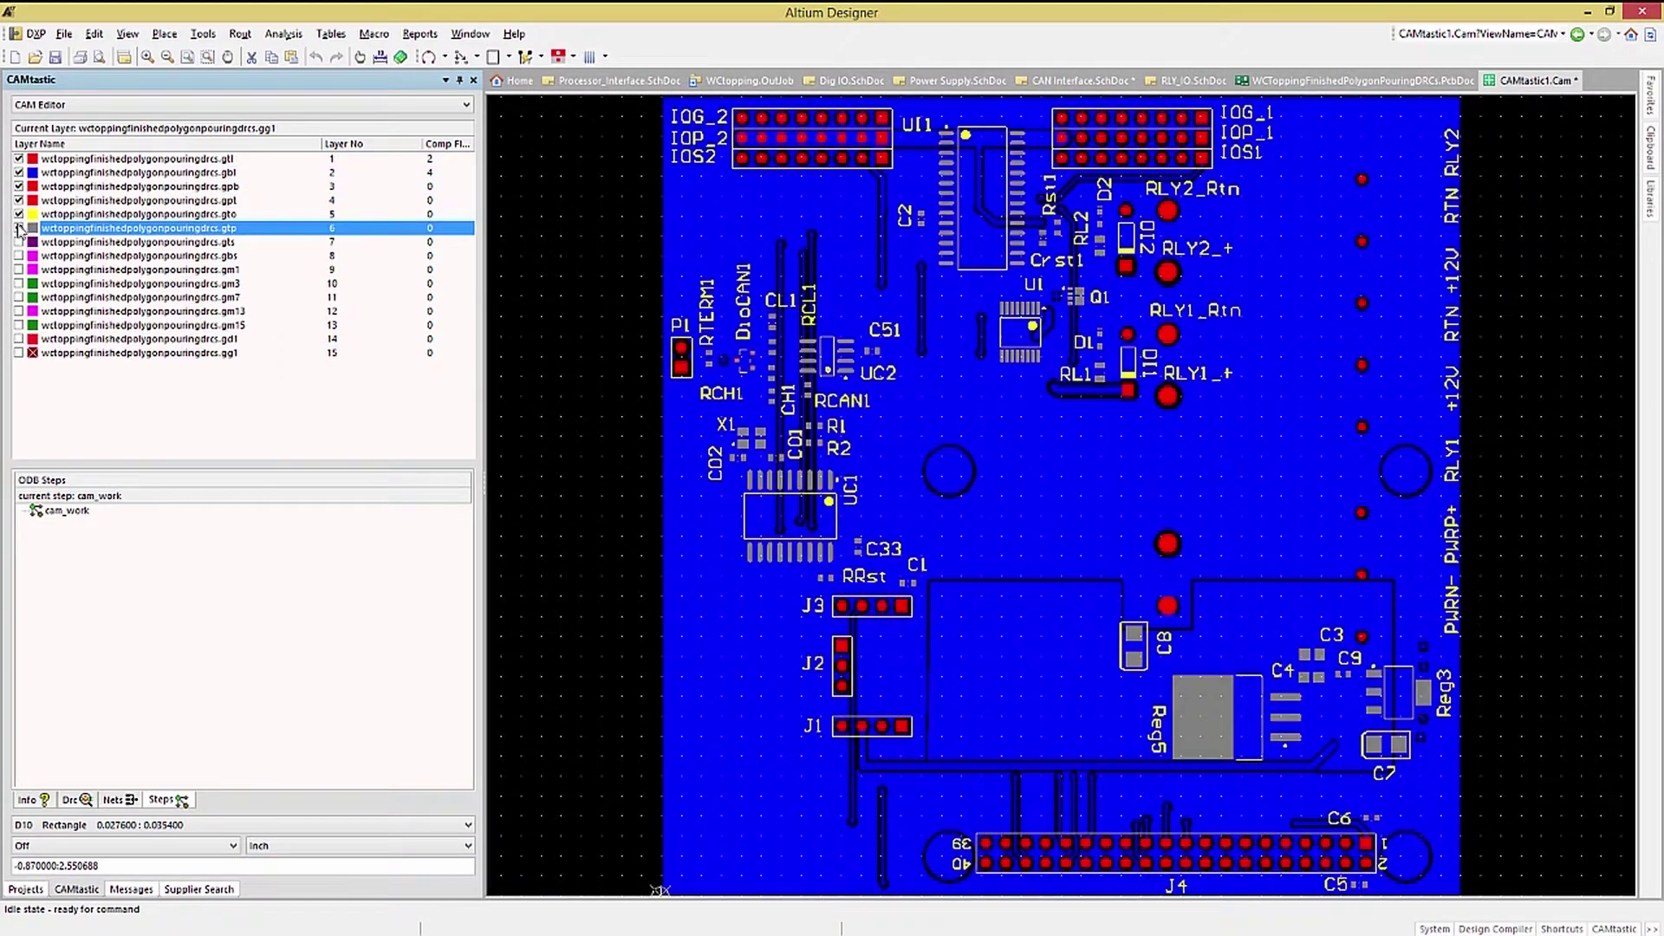
pyautogui.click(19, 158)
pyautogui.click(19, 172)
pyautogui.click(19, 186)
pyautogui.click(19, 200)
pyautogui.click(19, 242)
pyautogui.click(19, 256)
pyautogui.click(20, 241)
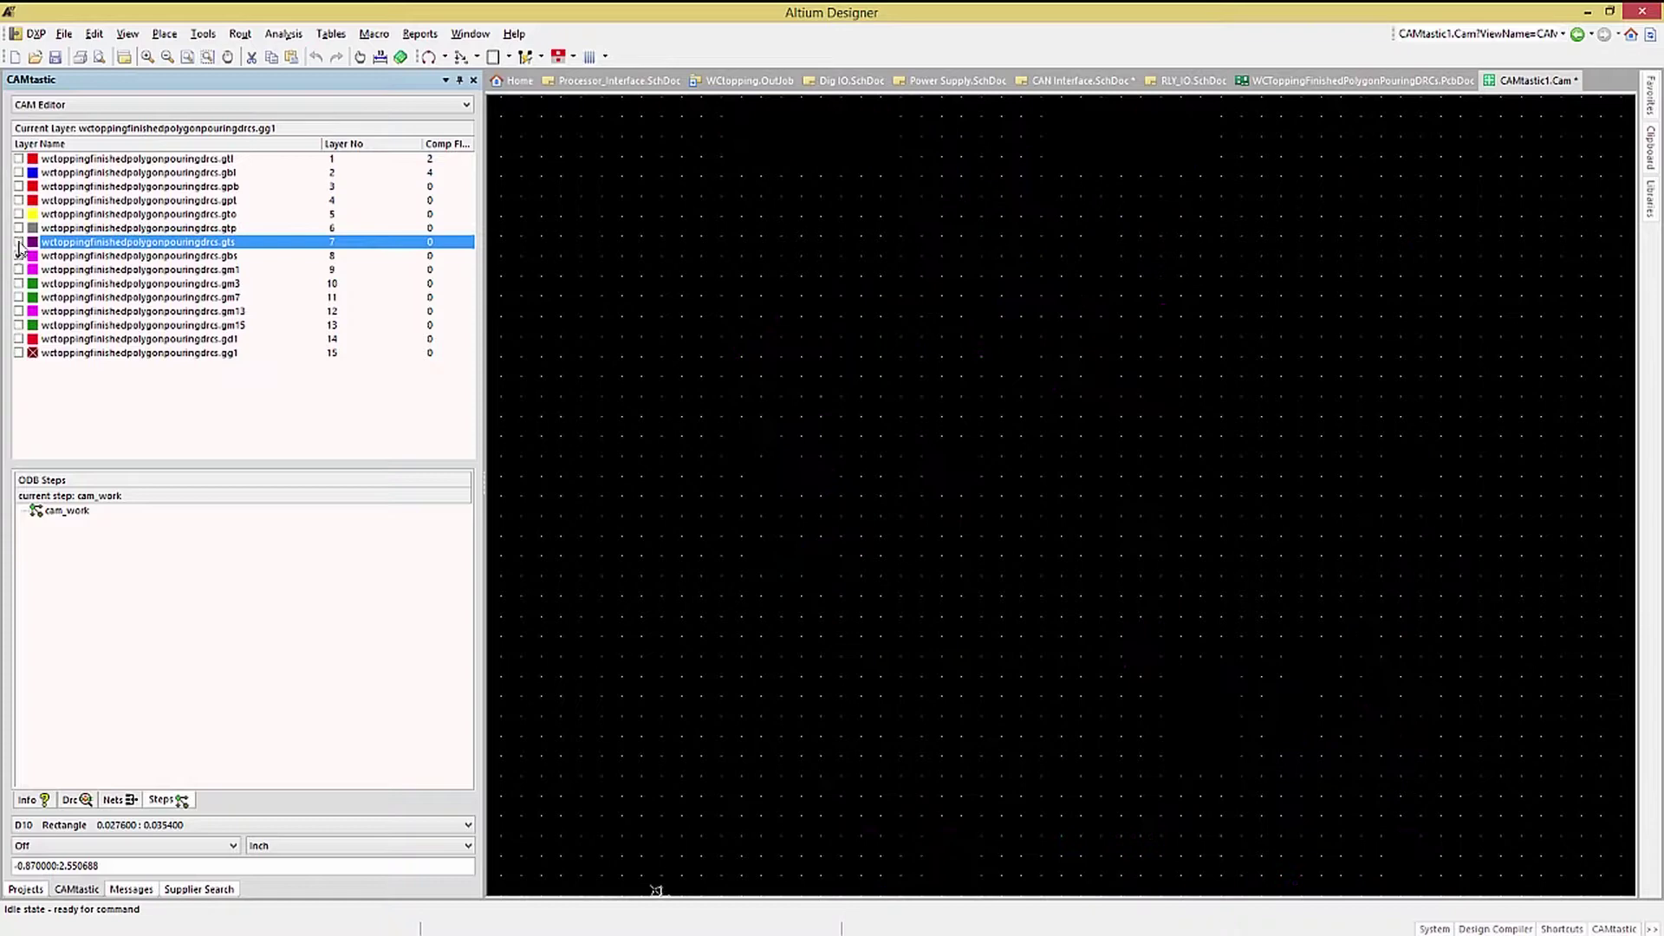
pyautogui.click(19, 269)
pyautogui.rightClick(130, 325)
pyautogui.click(161, 468)
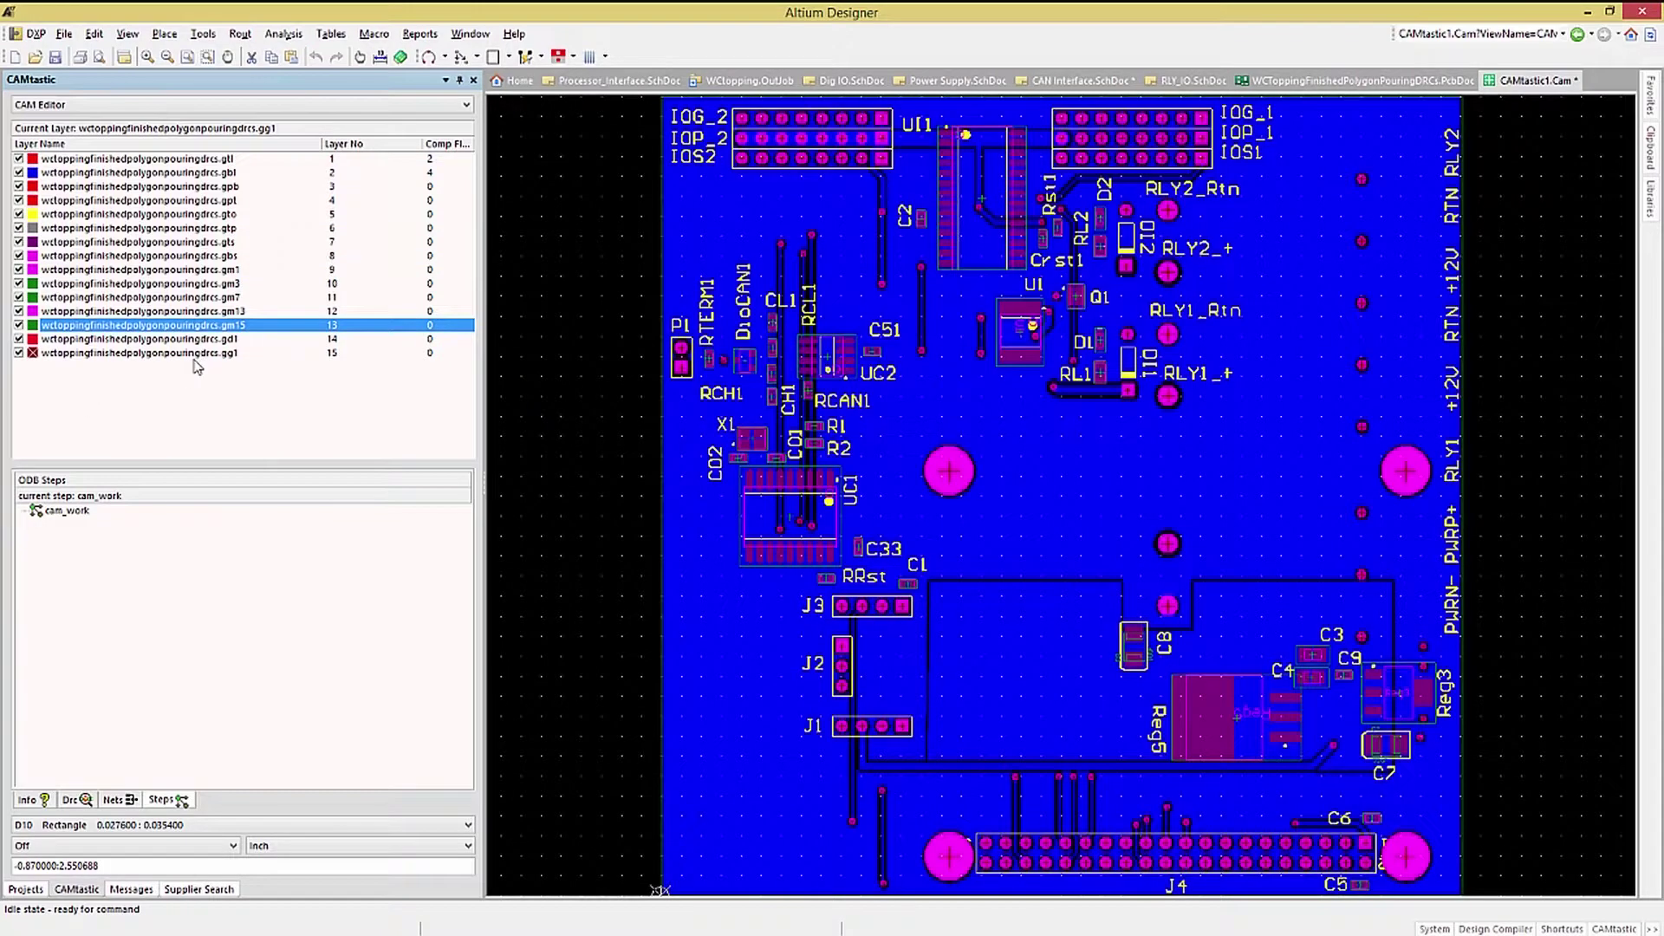
pyautogui.click(26, 889)
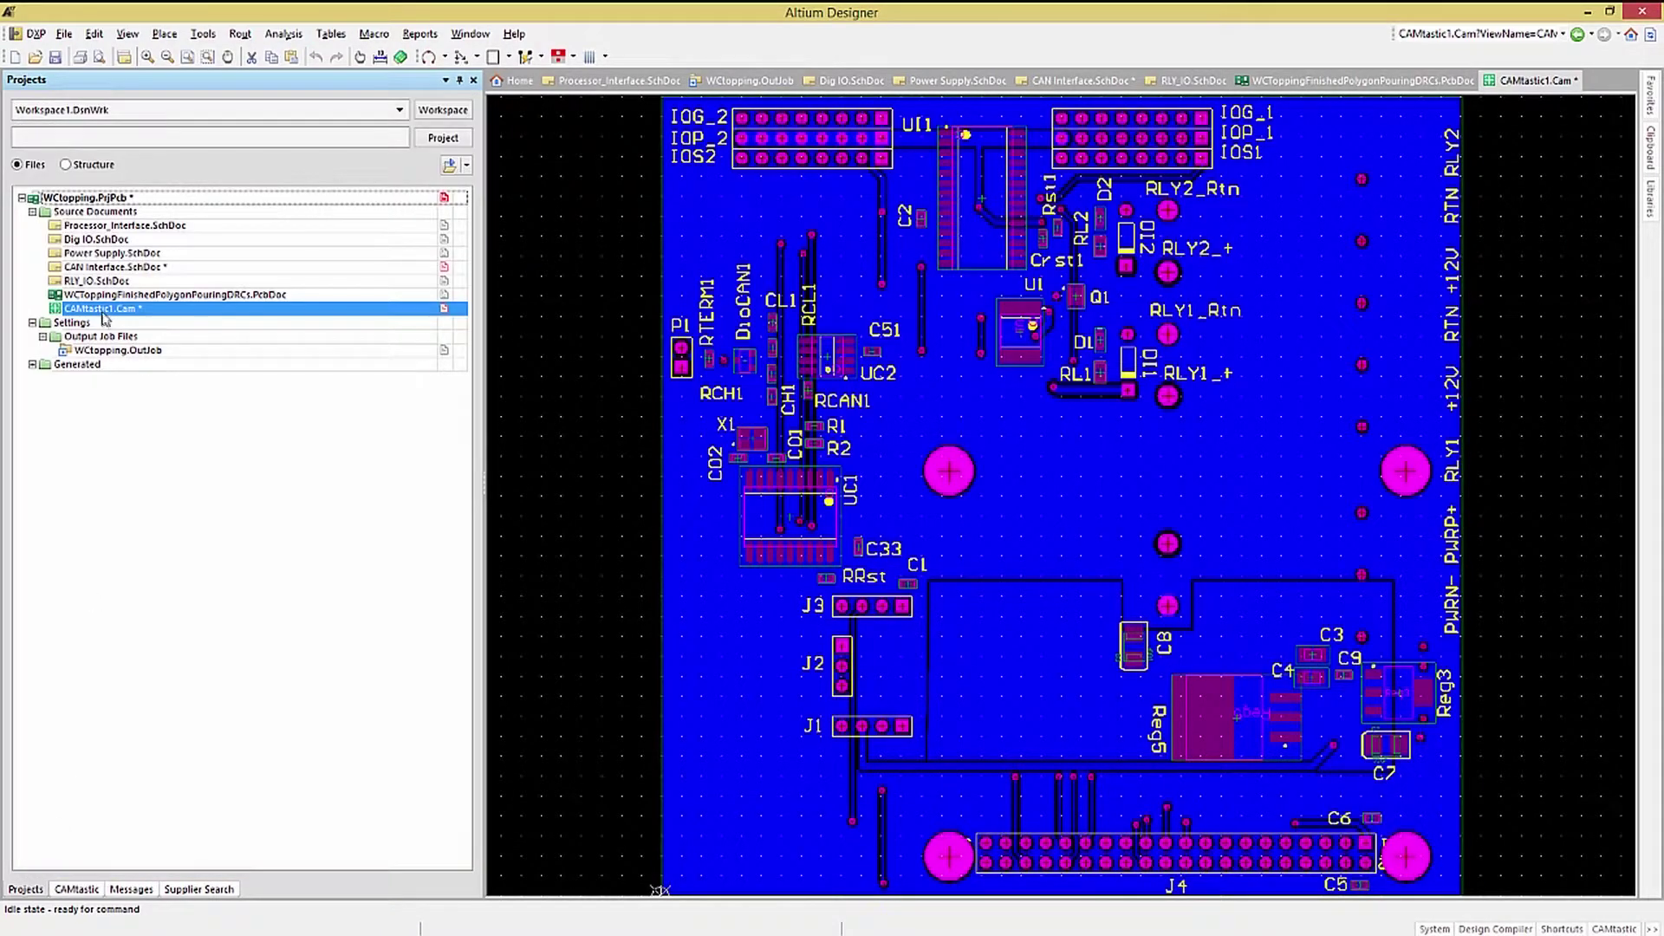
pyautogui.rightClick(103, 310)
pyautogui.click(144, 343)
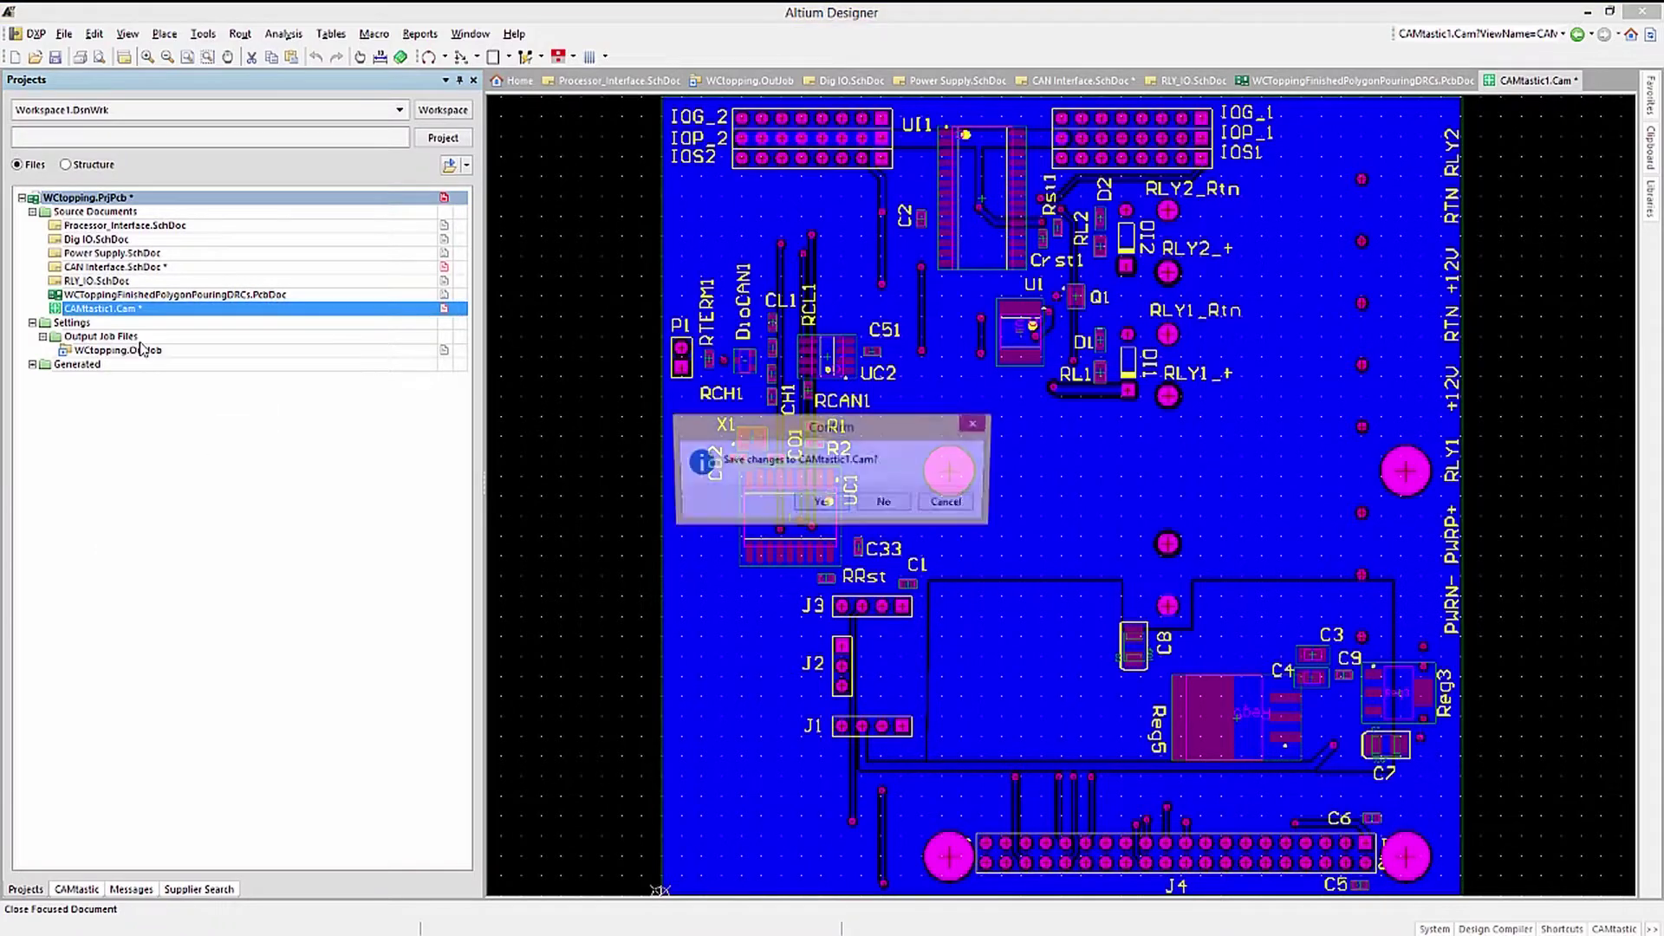
pyautogui.click(885, 506)
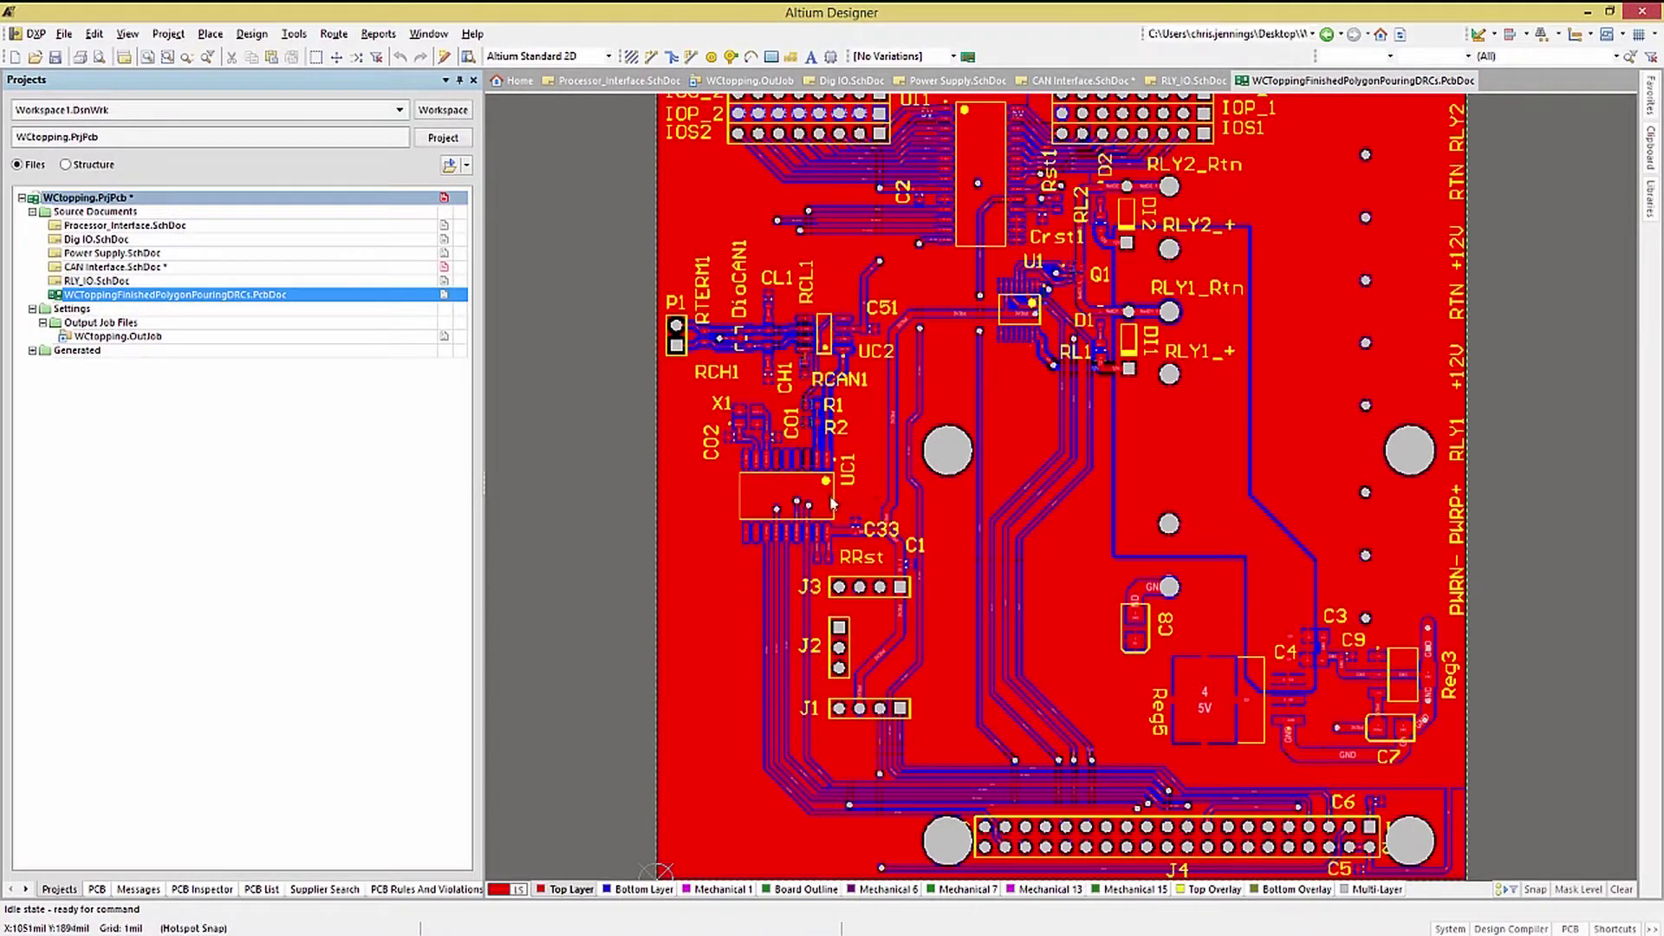
# Add a Gerber Files output from the PCB Document to WCtopping.OutJob and open its setup.
pyautogui.doubleClick(117, 336)
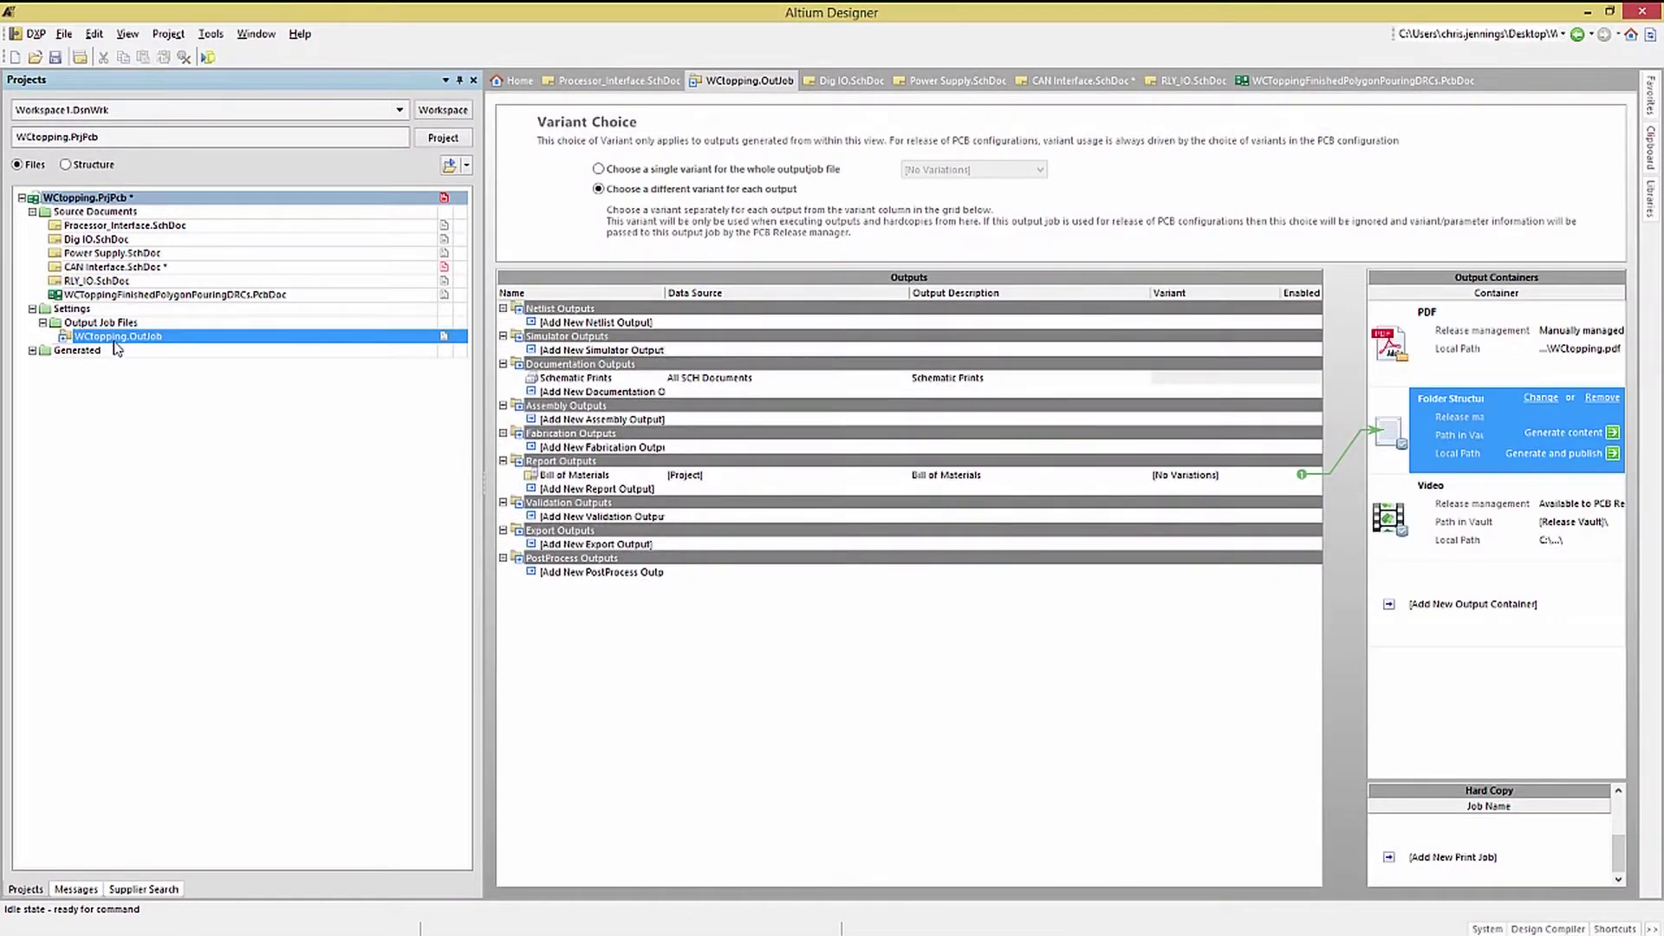
pyautogui.click(555, 447)
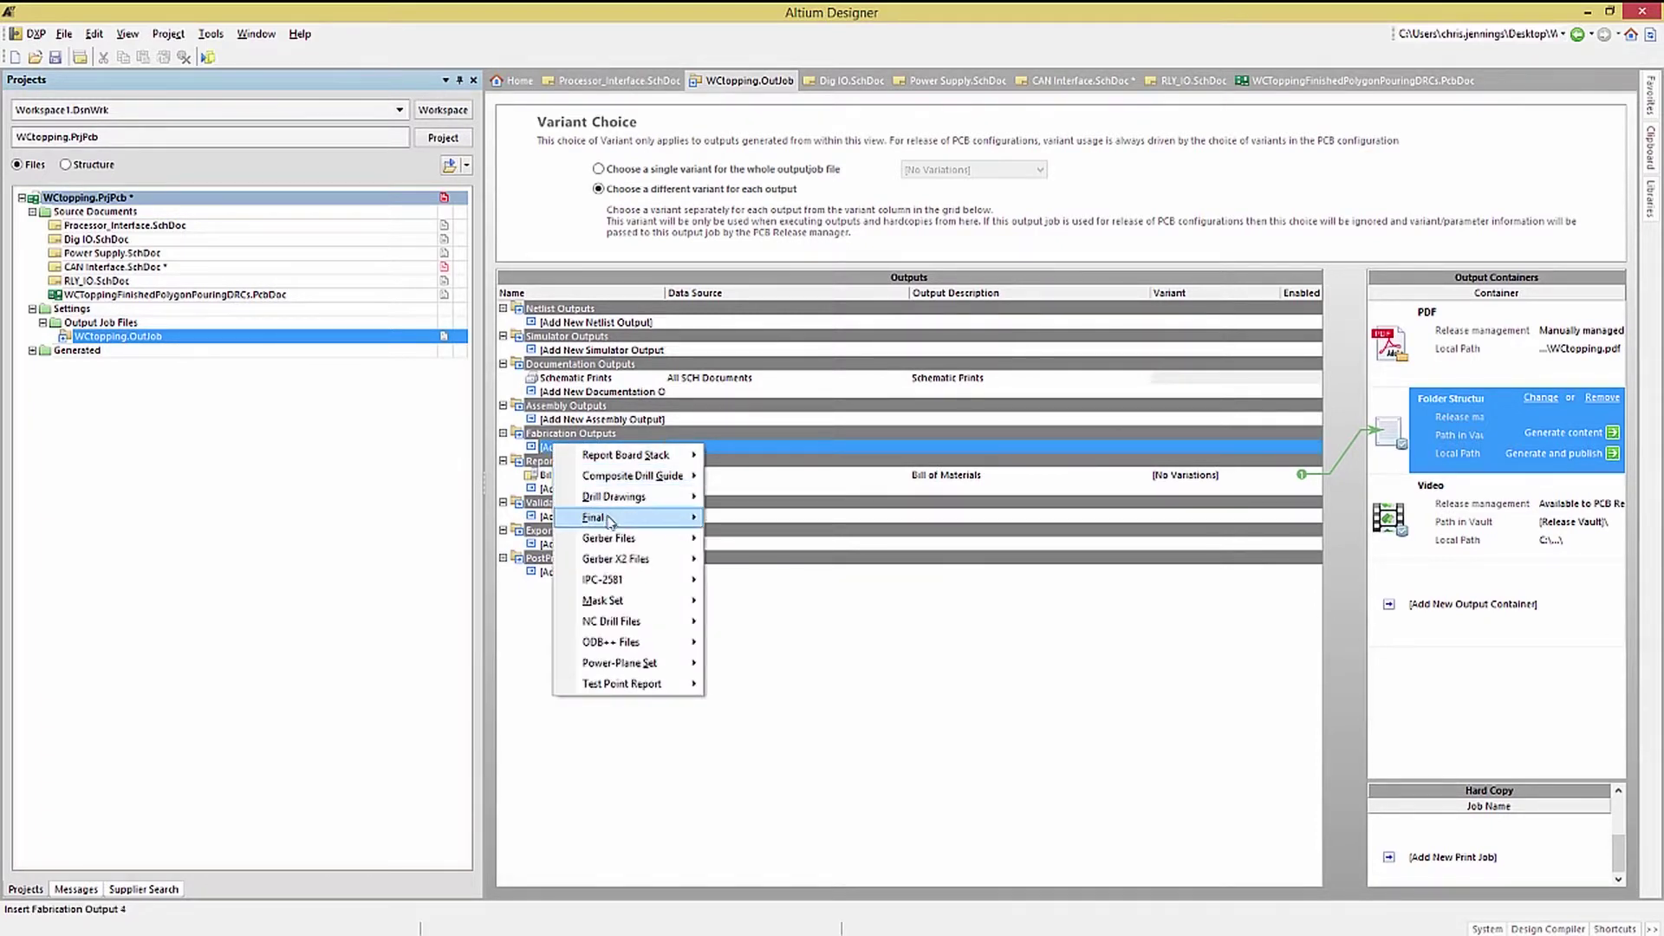
pyautogui.moveTo(612, 539)
pyautogui.click(773, 543)
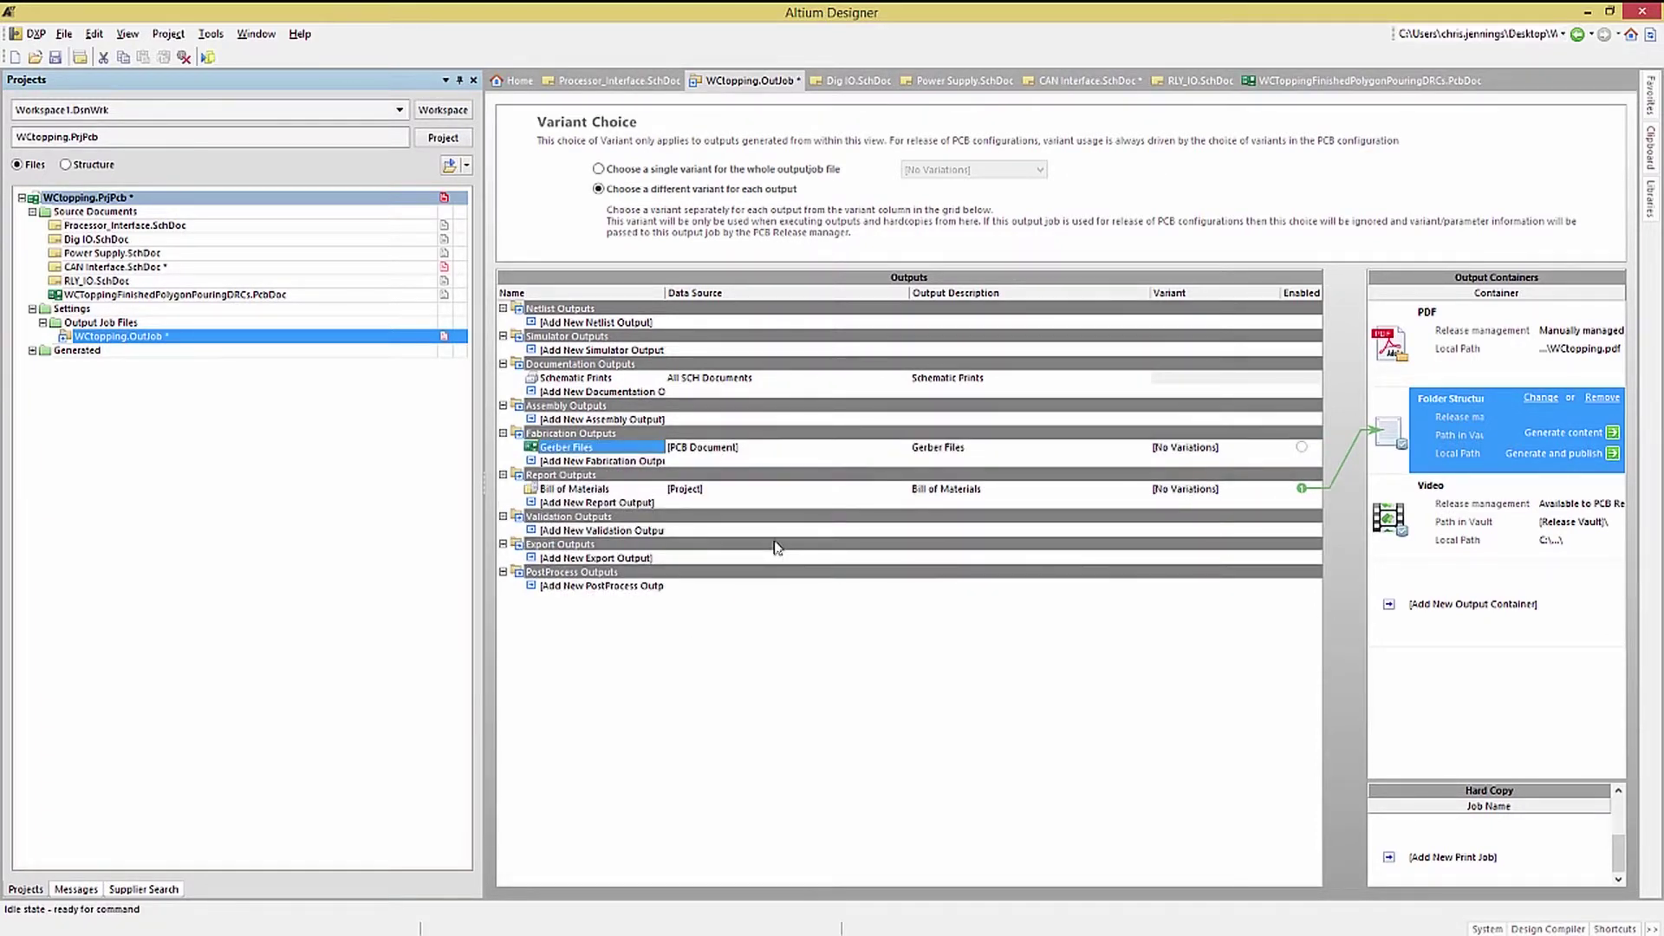
pyautogui.doubleClick(532, 448)
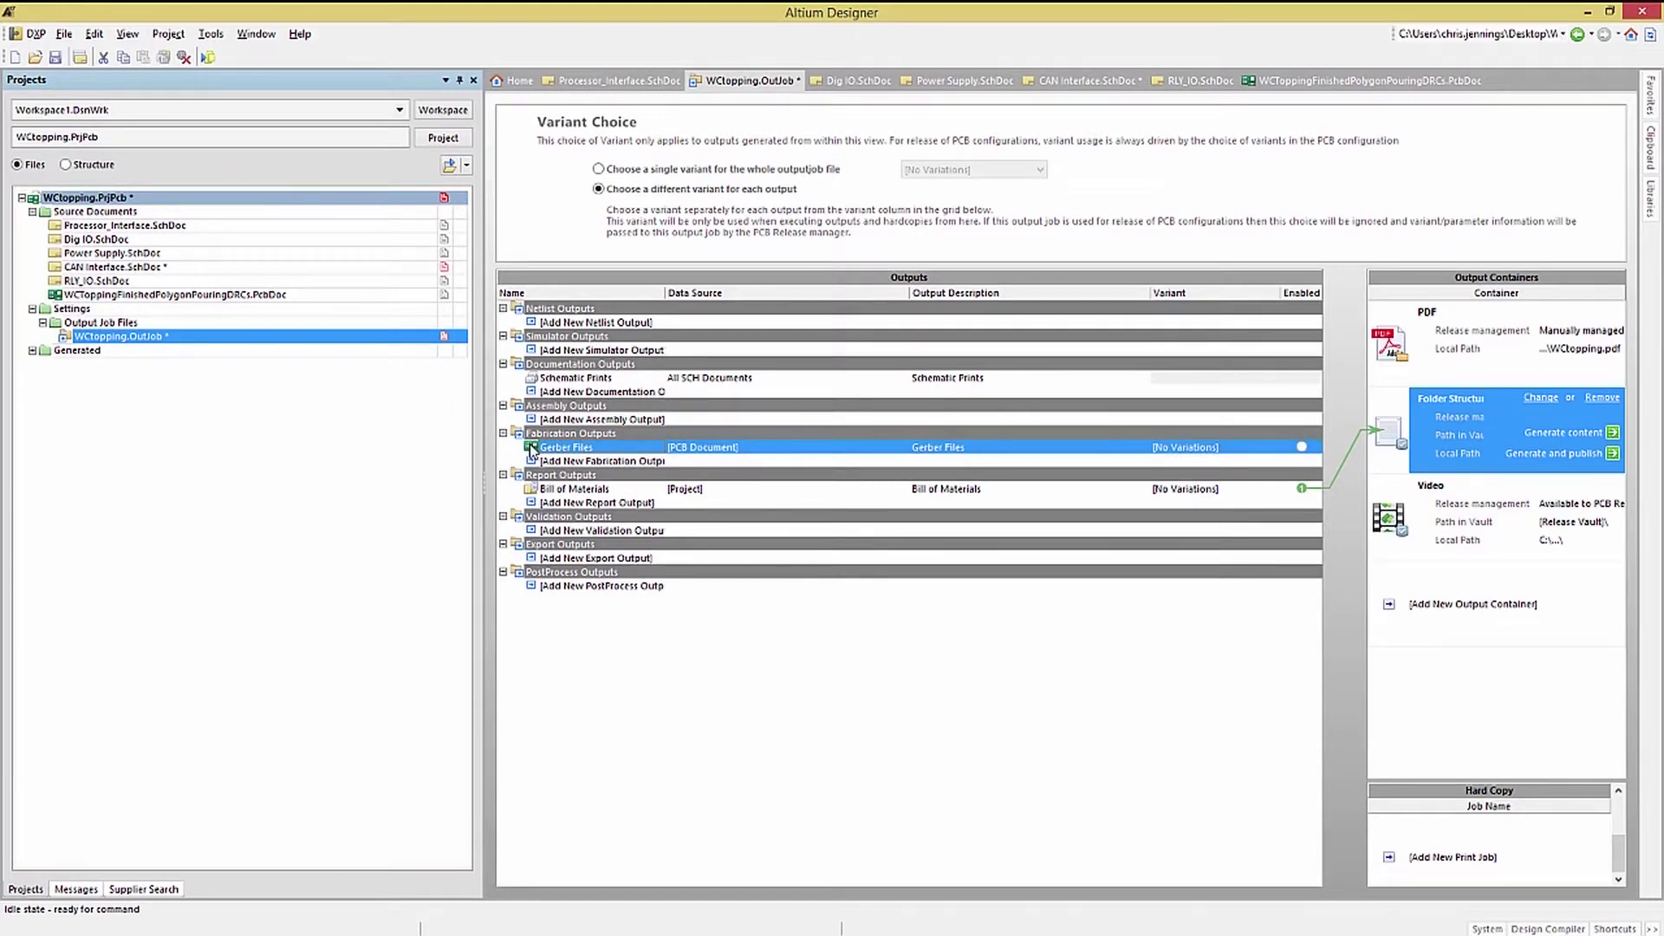
# Set Plot Layers to Used On and tick Plot all used drill pairs for drawings and guides.
pyautogui.click(636, 239)
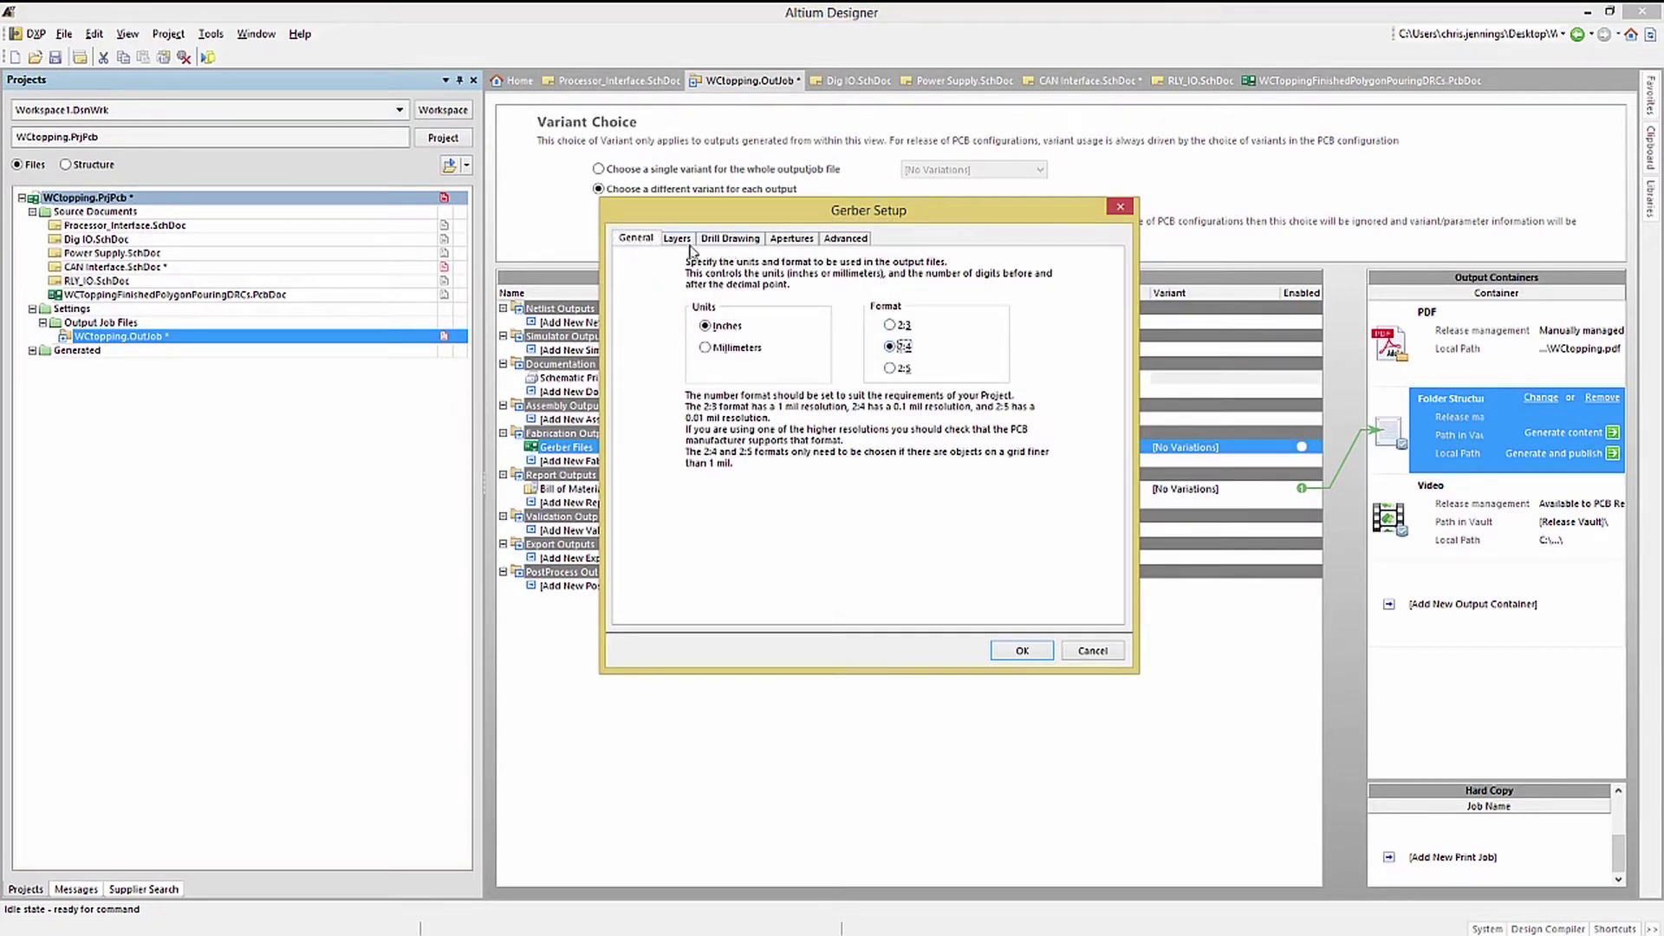
pyautogui.click(677, 239)
pyautogui.click(690, 586)
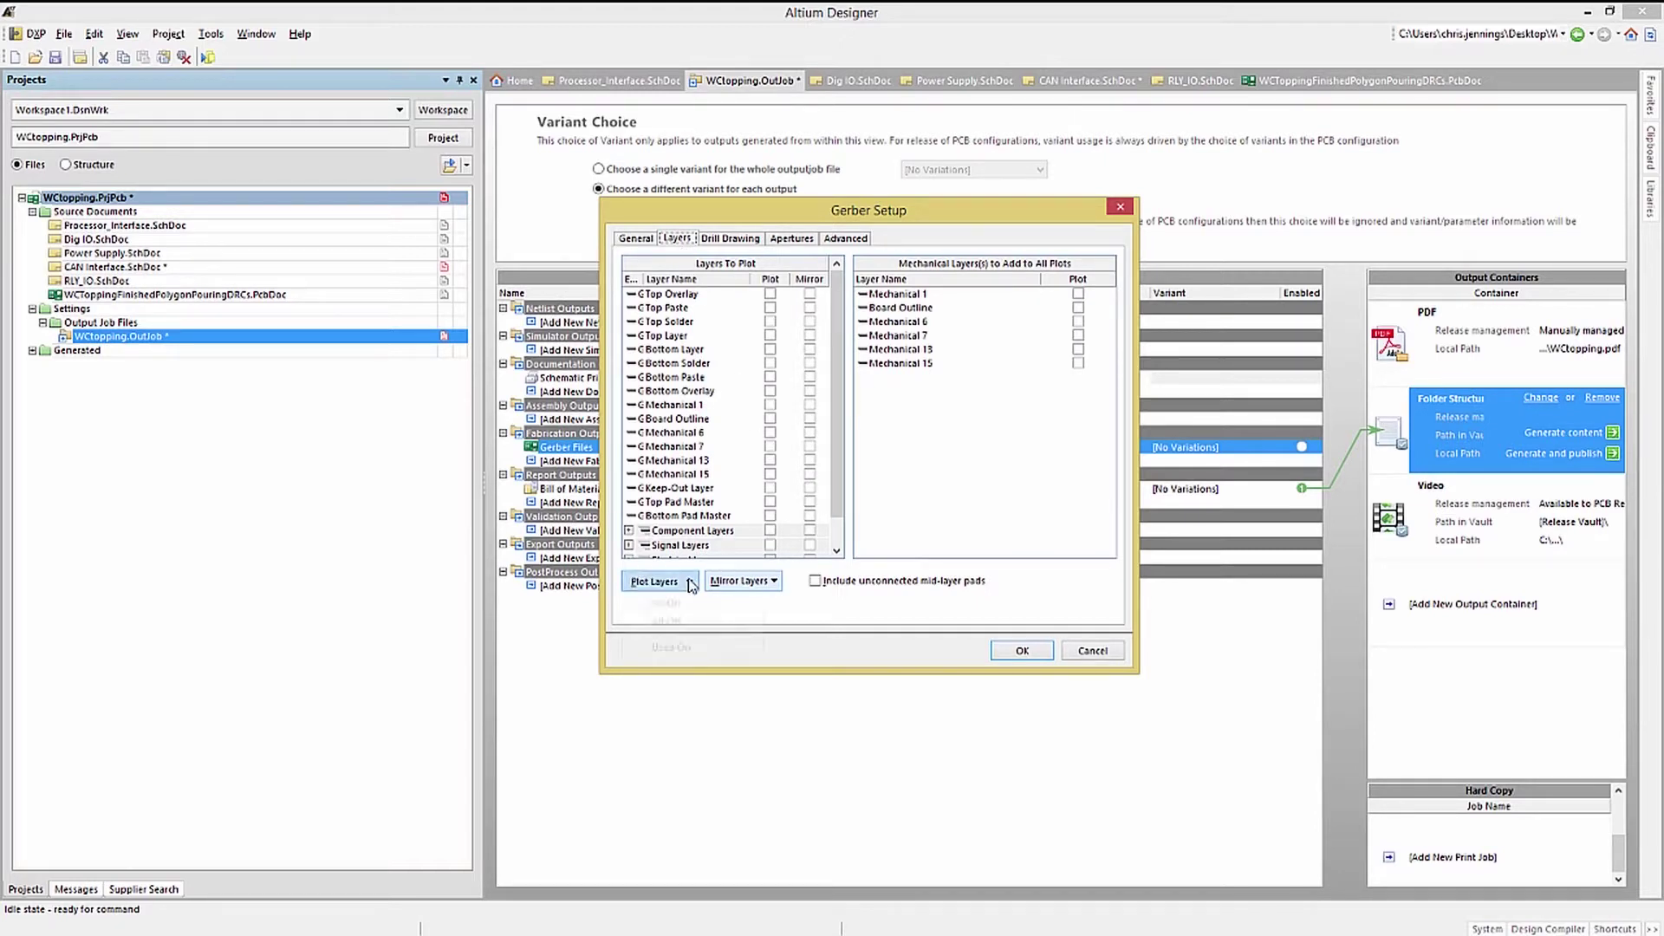
pyautogui.click(672, 647)
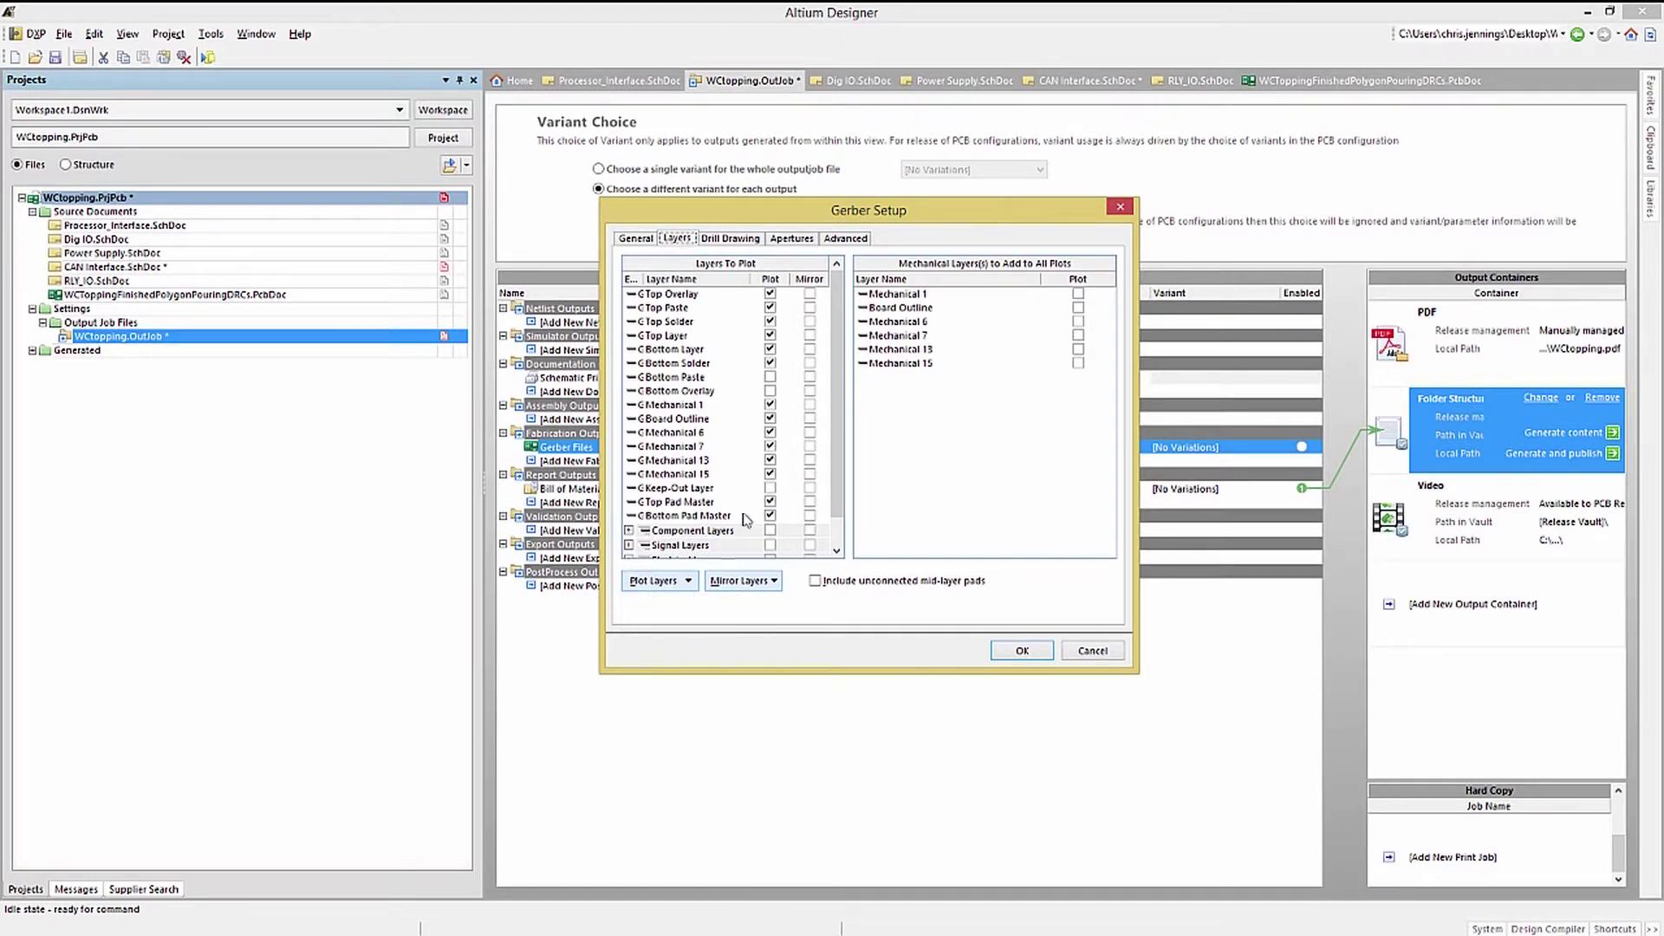
pyautogui.click(751, 241)
pyautogui.click(642, 281)
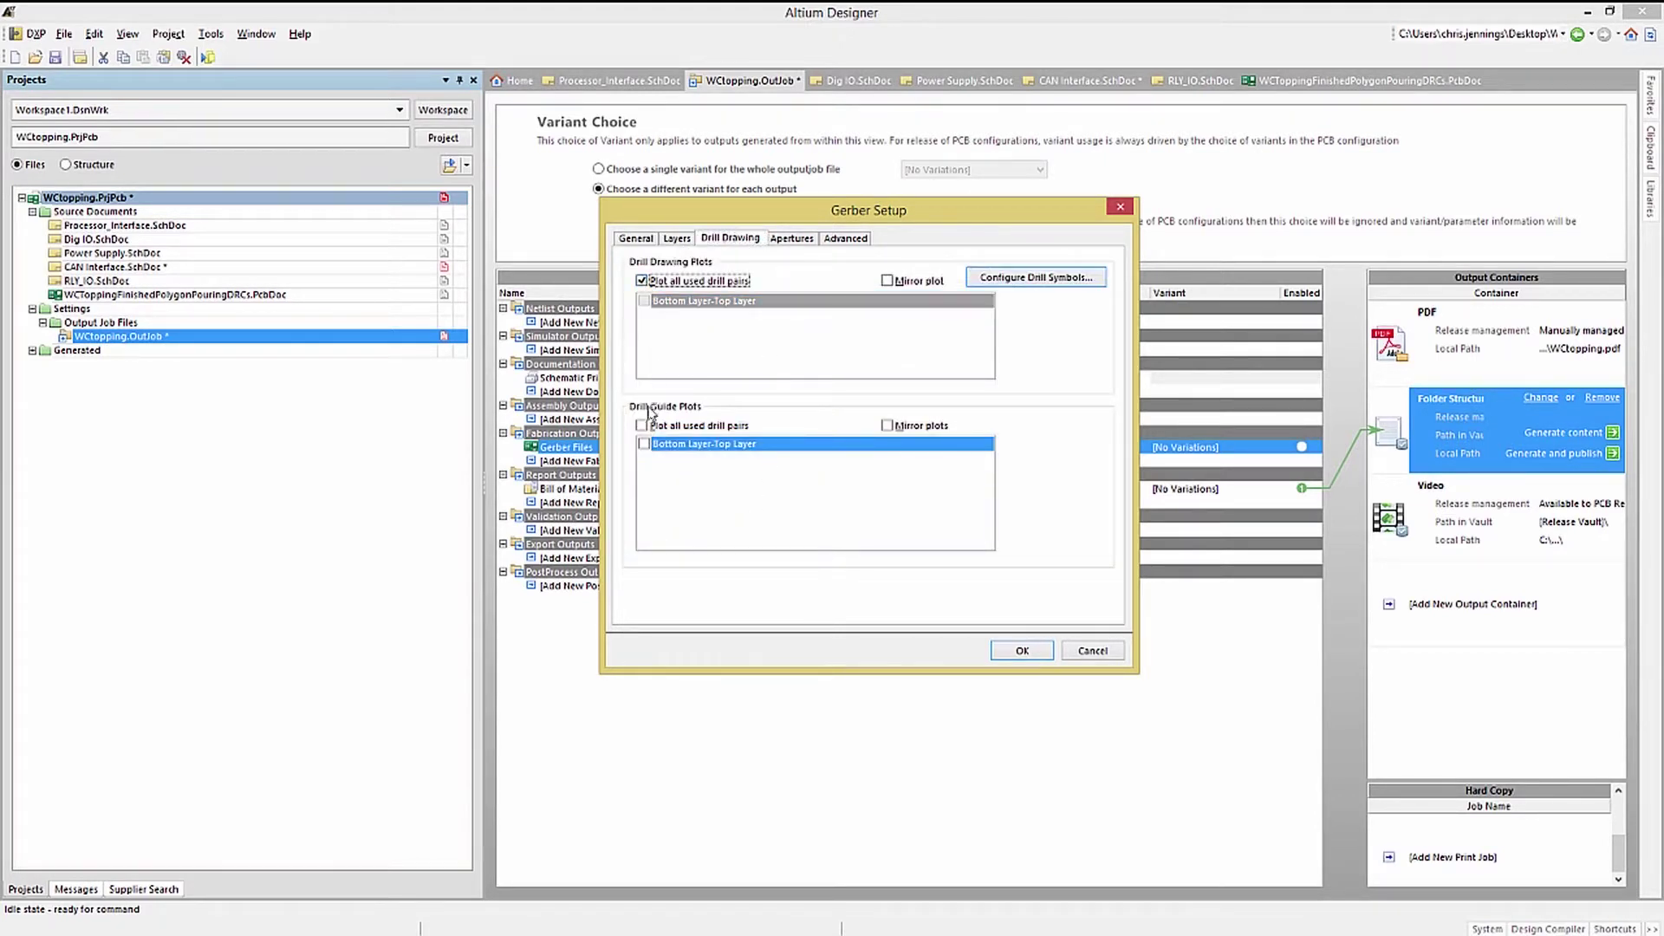
pyautogui.click(643, 426)
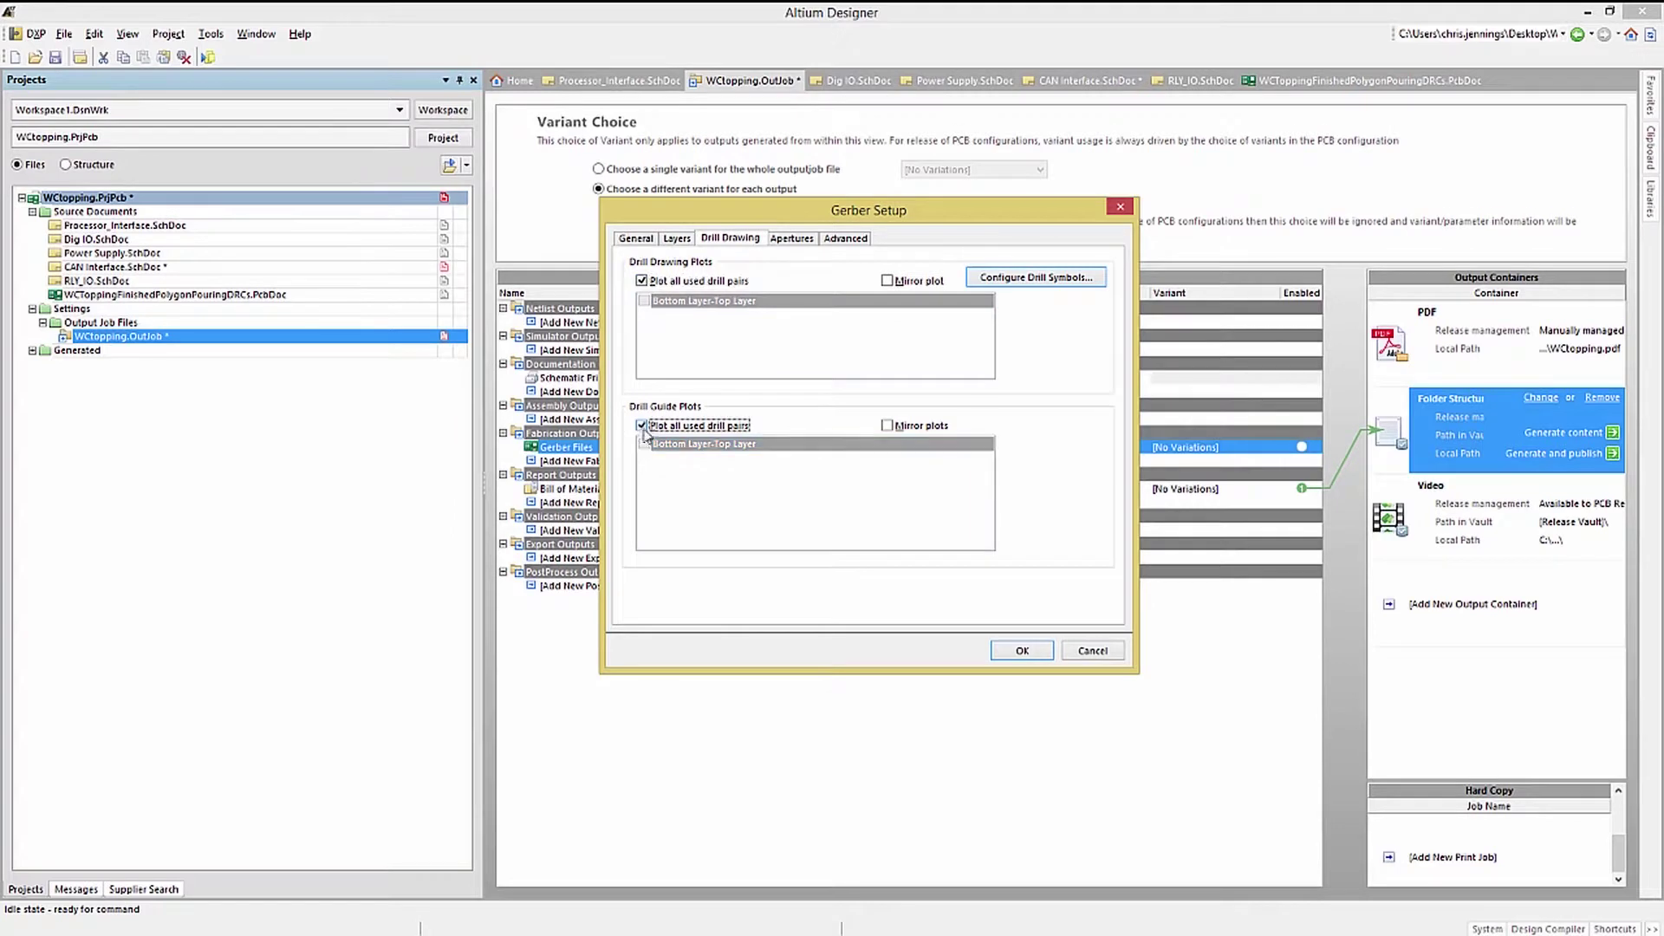
pyautogui.click(793, 240)
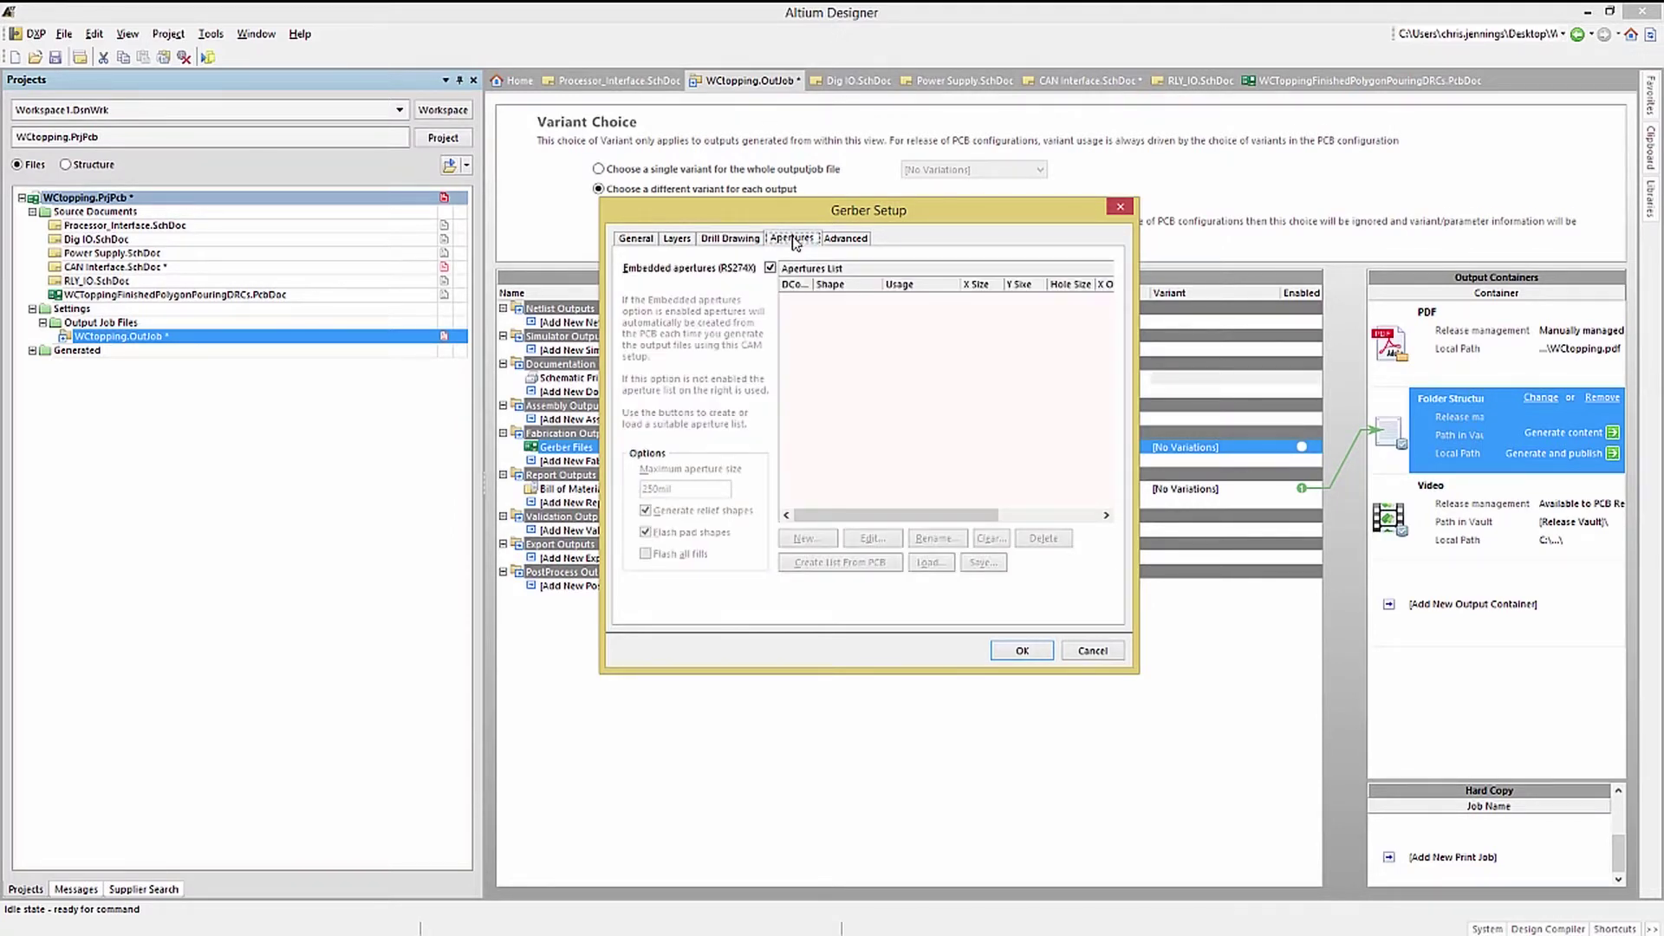
pyautogui.click(845, 239)
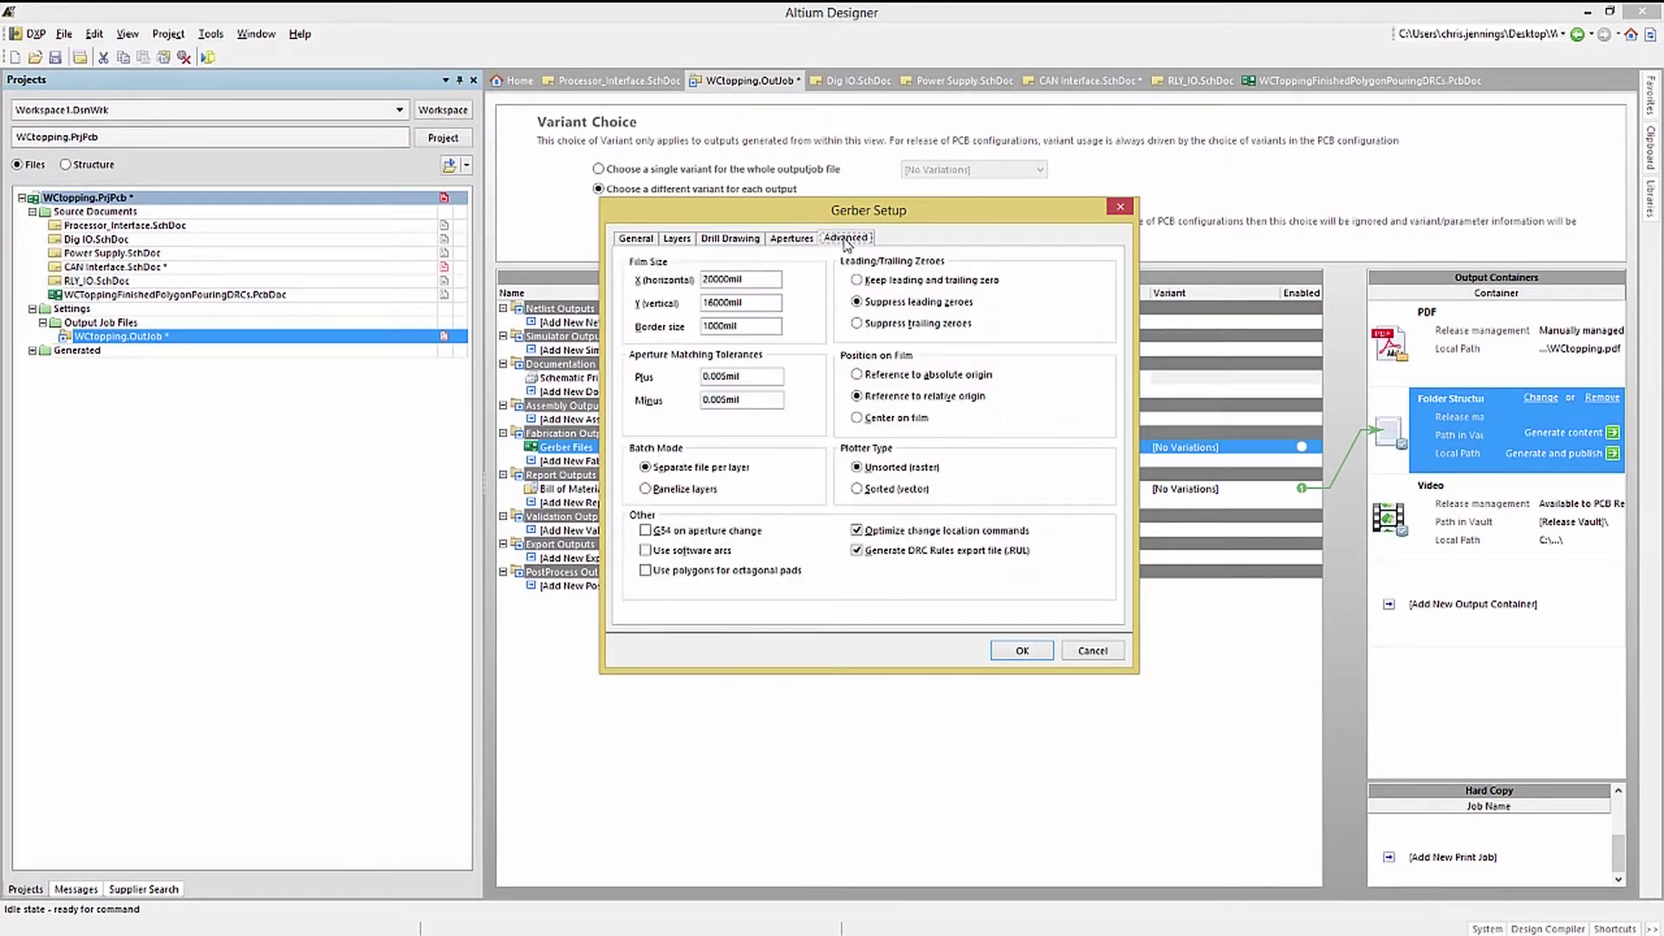
pyautogui.click(1022, 651)
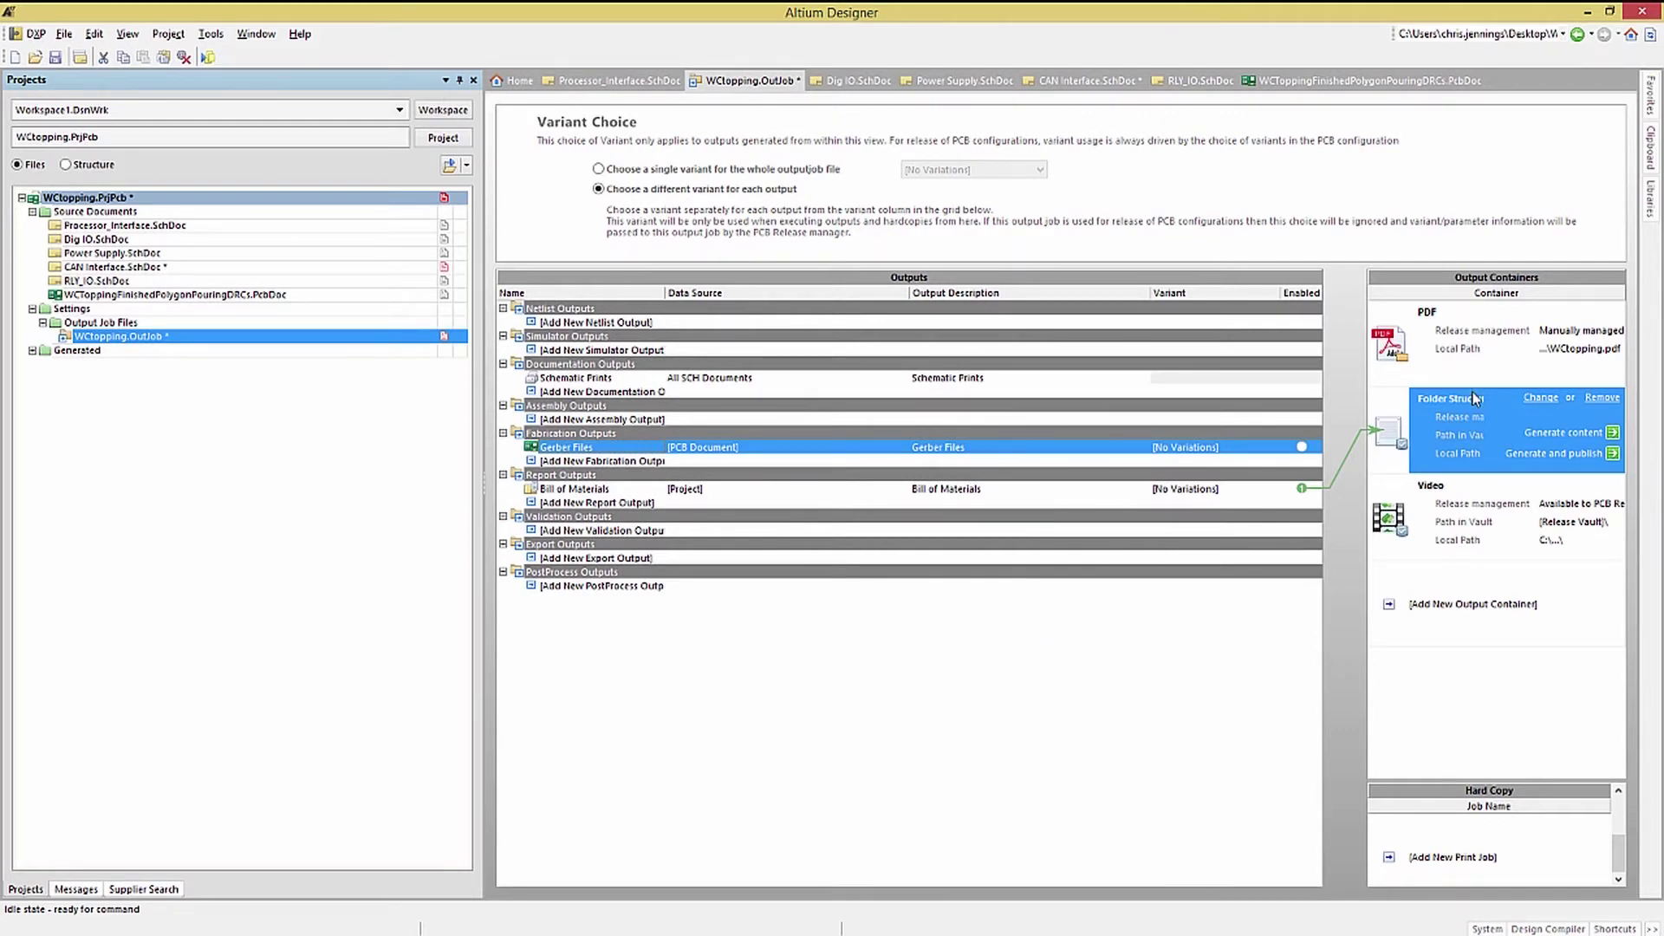
# Enable the Gerber Files output for the Folder Structure container in WCtopping.OutJob, alongside the Bill of Materials.
pyautogui.click(1302, 447)
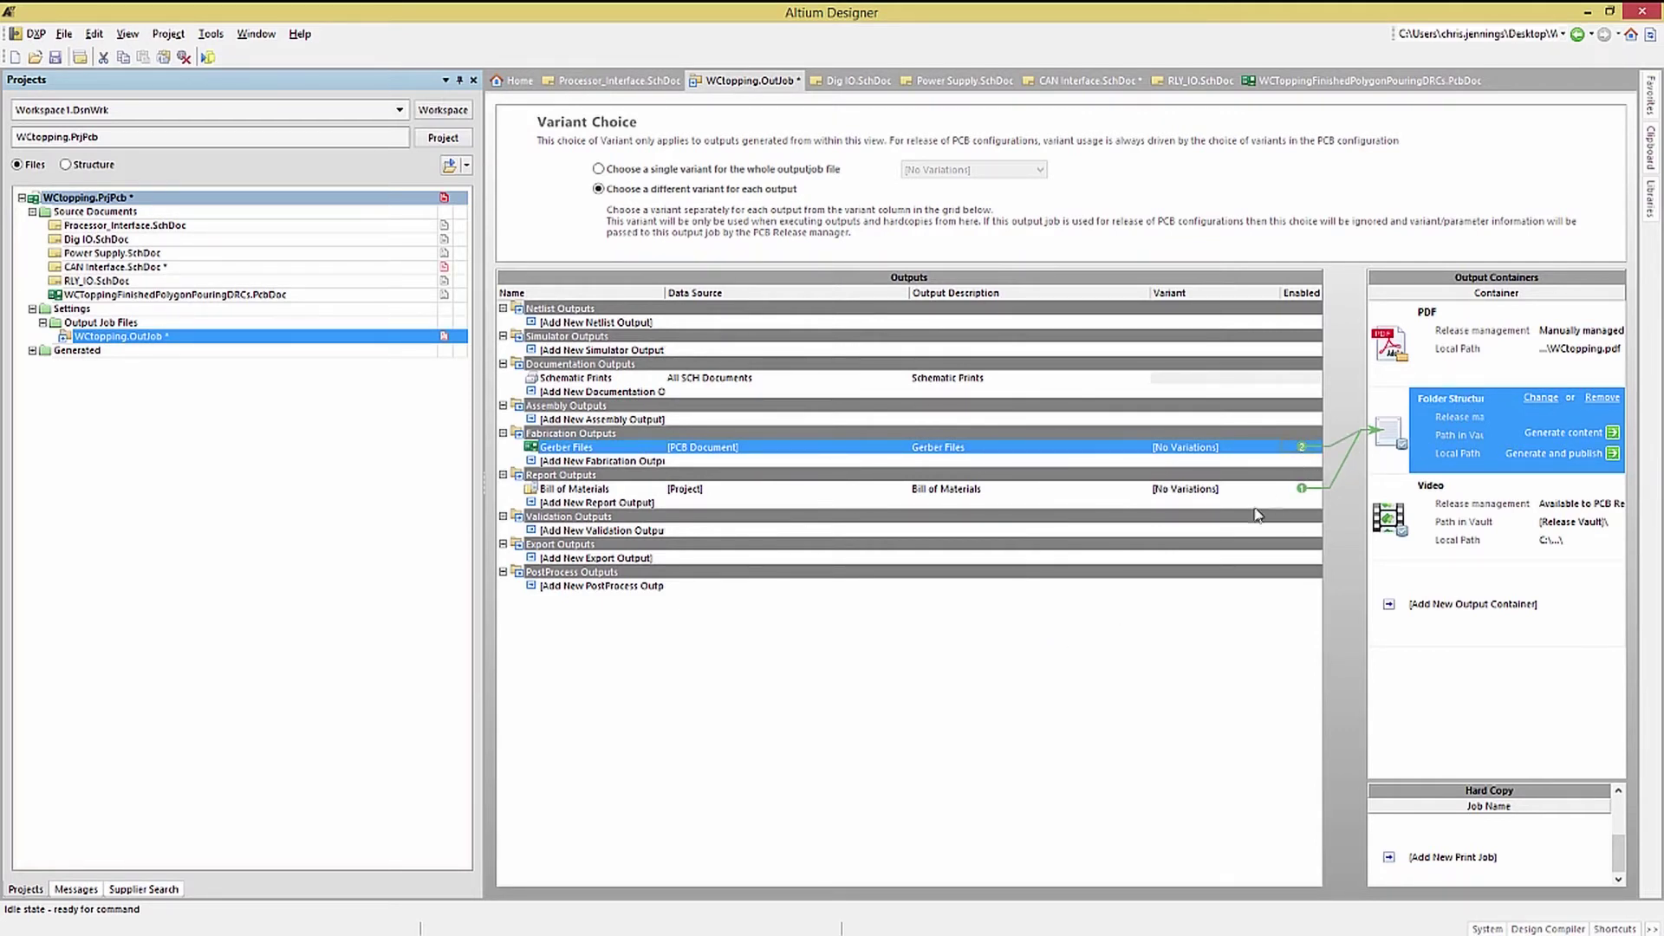